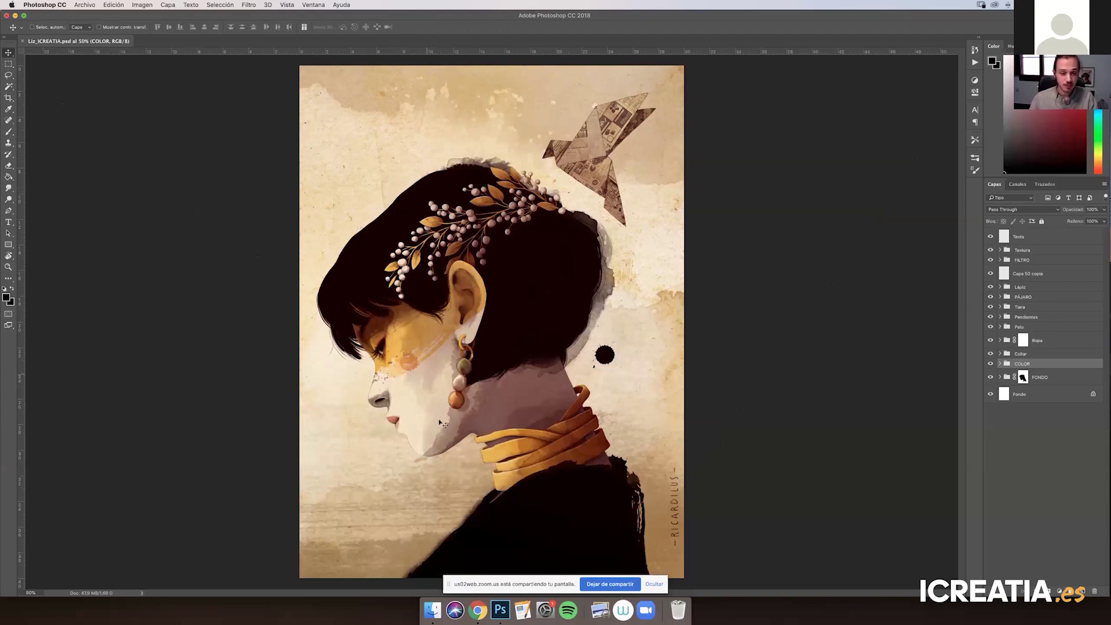
Dismiss the screen-sharing notice, return to Photoshop, and hide every layer and group except Fondo
{"action": "left_click", "coordinate": [654, 588]}
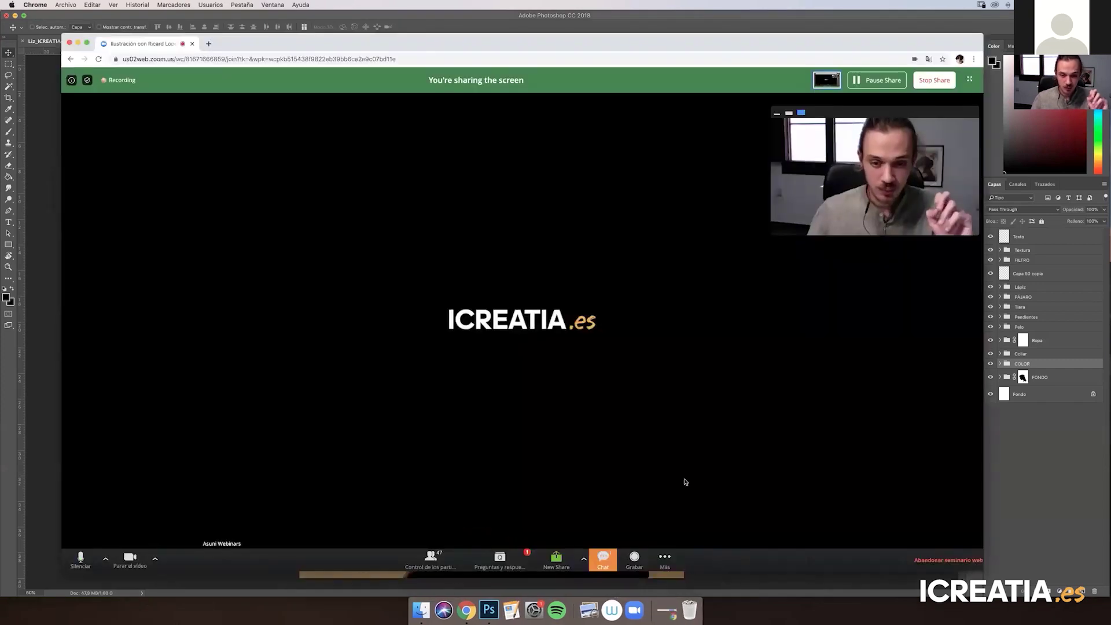
{"action": "left_click", "coordinate": [489, 609]}
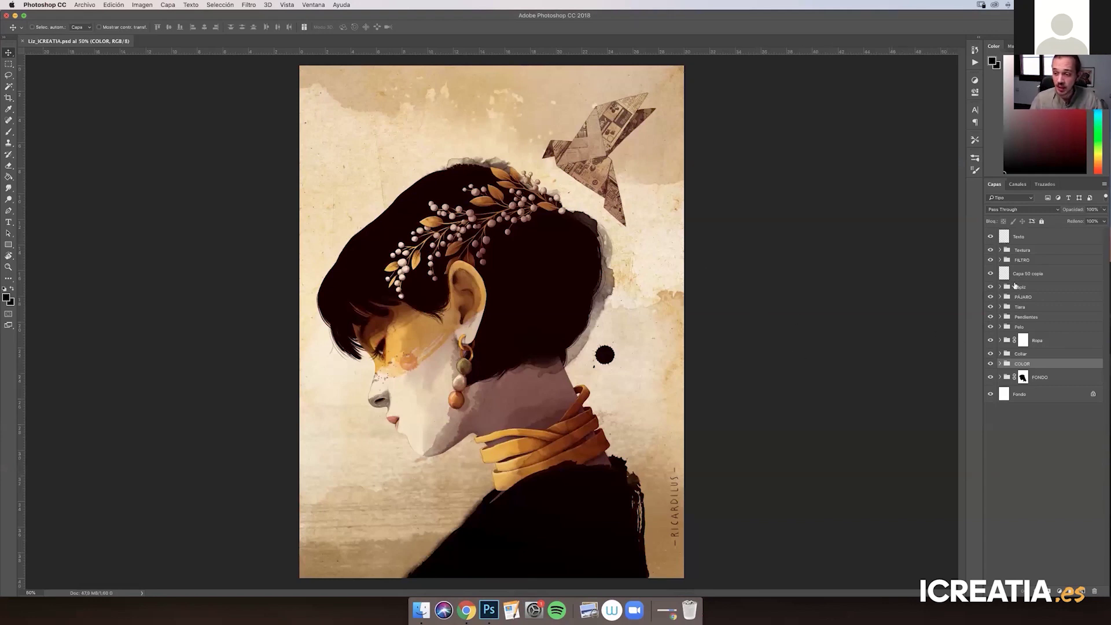
{"action": "left_click_drag", "start_coordinate": [990, 238], "coordinate": [990, 380]}
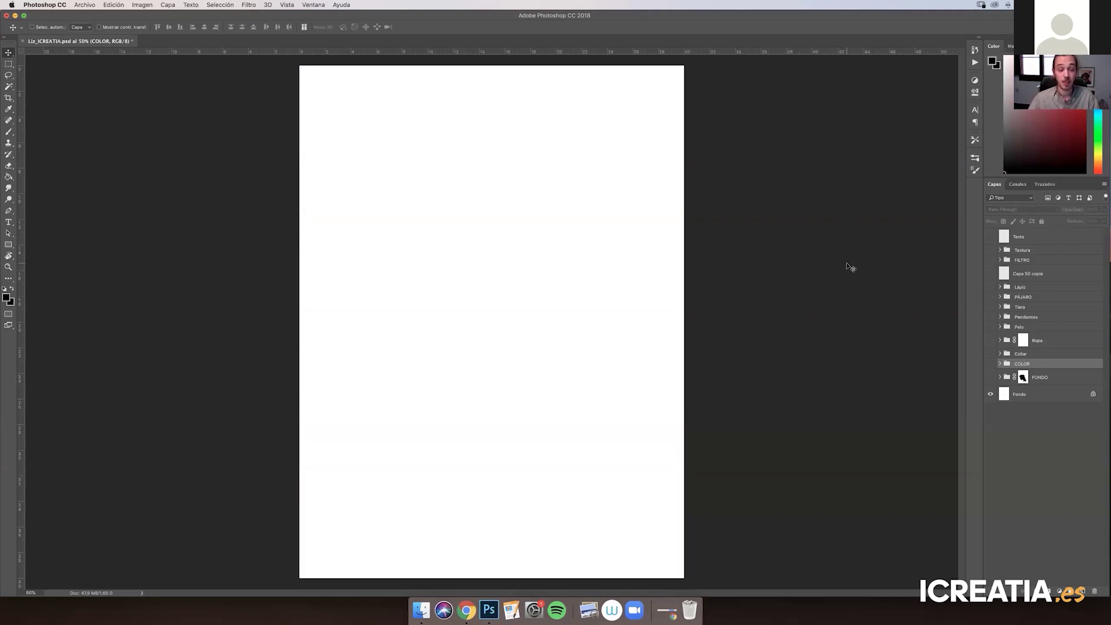
Minimize the Chrome meeting window and return to the Photoshop document
{"action": "left_click", "coordinate": [467, 610]}
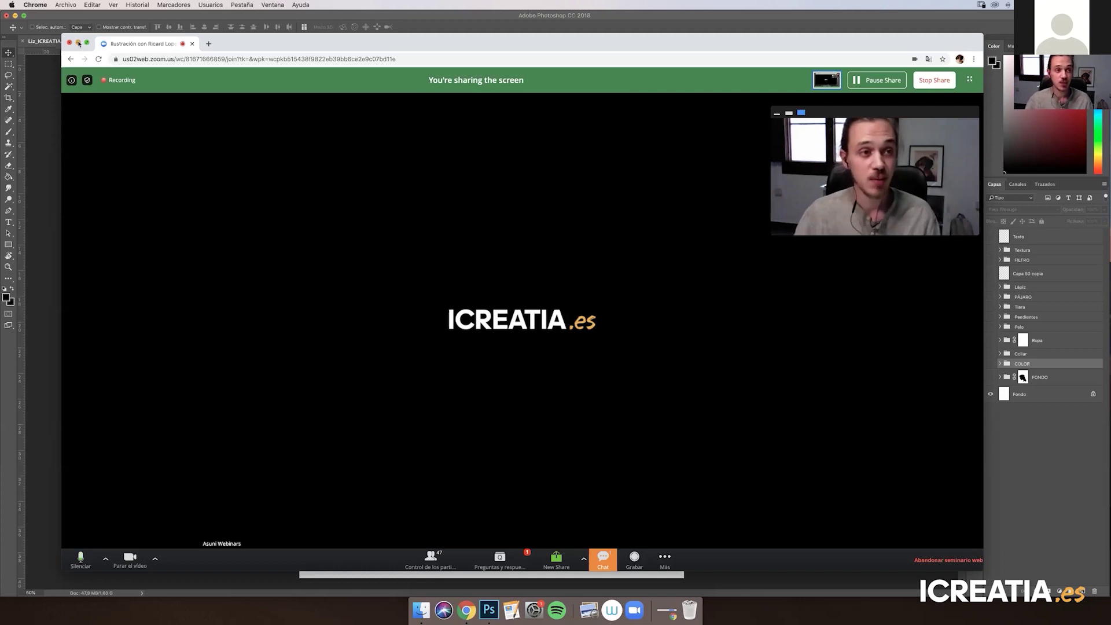
{"action": "left_click", "coordinate": [79, 43]}
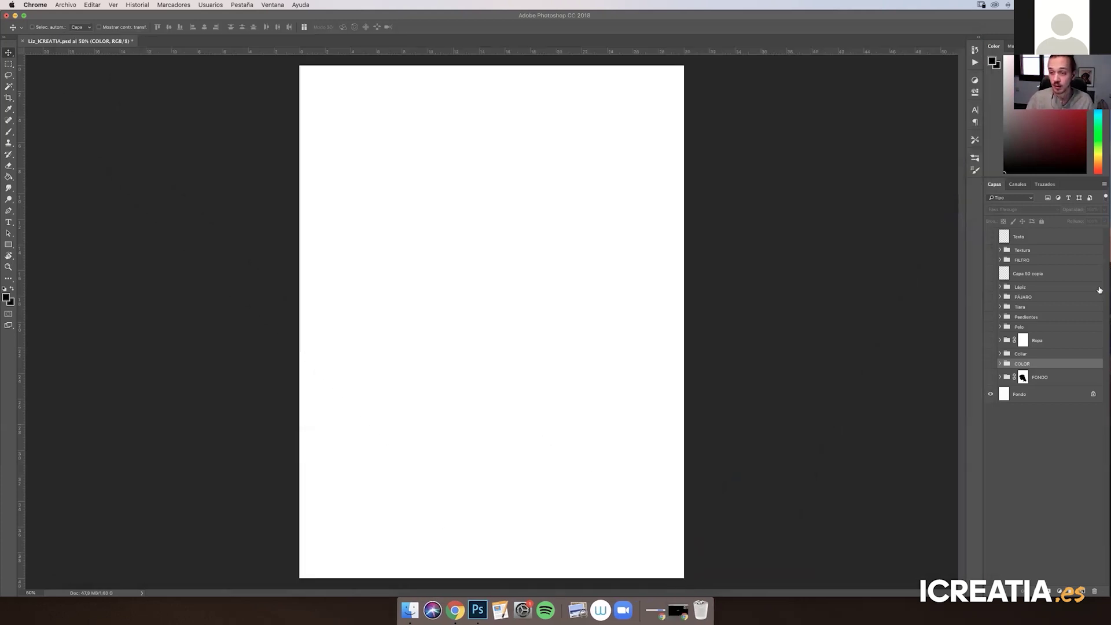
{"action": "left_click", "coordinate": [675, 254]}
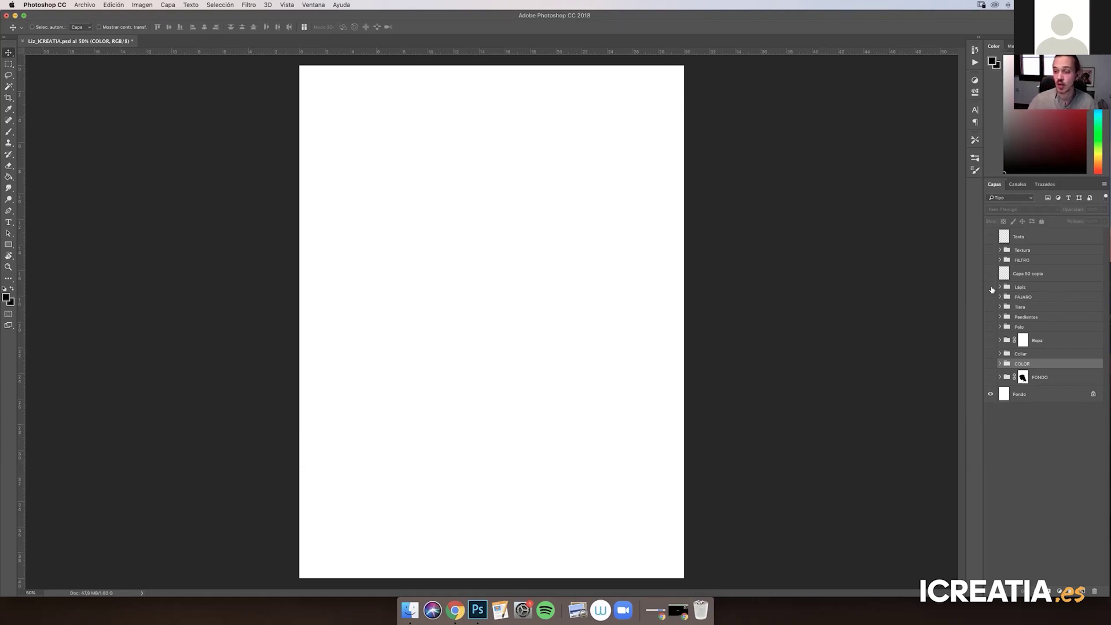
Show and expand the Lápiz group, hiding its Negro subgroup so only the Esbozo sketch is displayed
{"action": "left_click", "coordinate": [990, 287]}
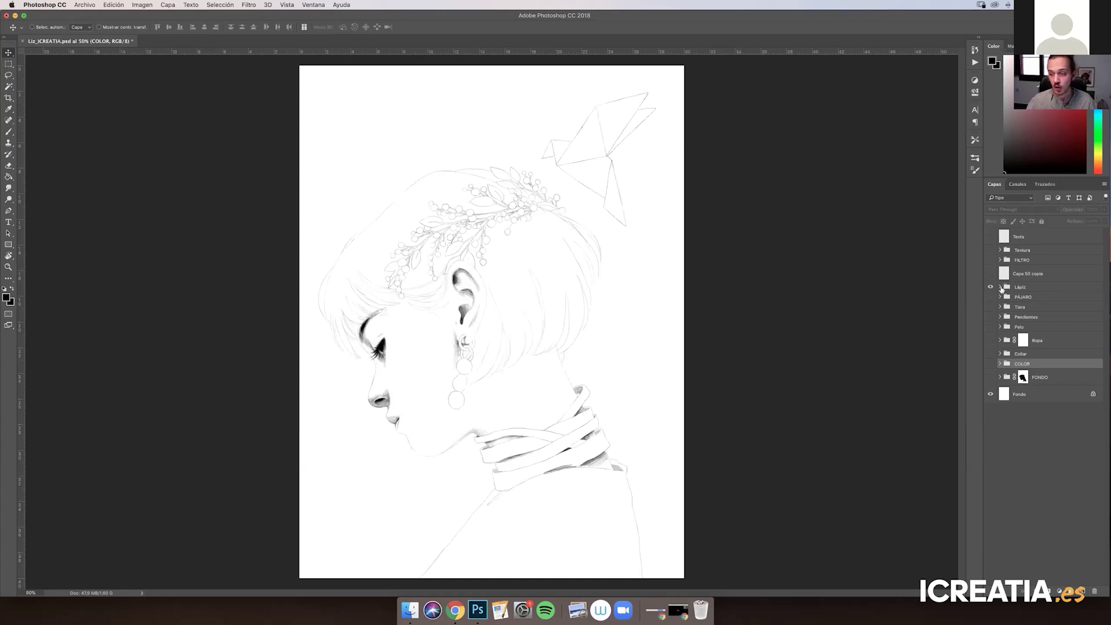
{"action": "left_click", "coordinate": [1000, 287]}
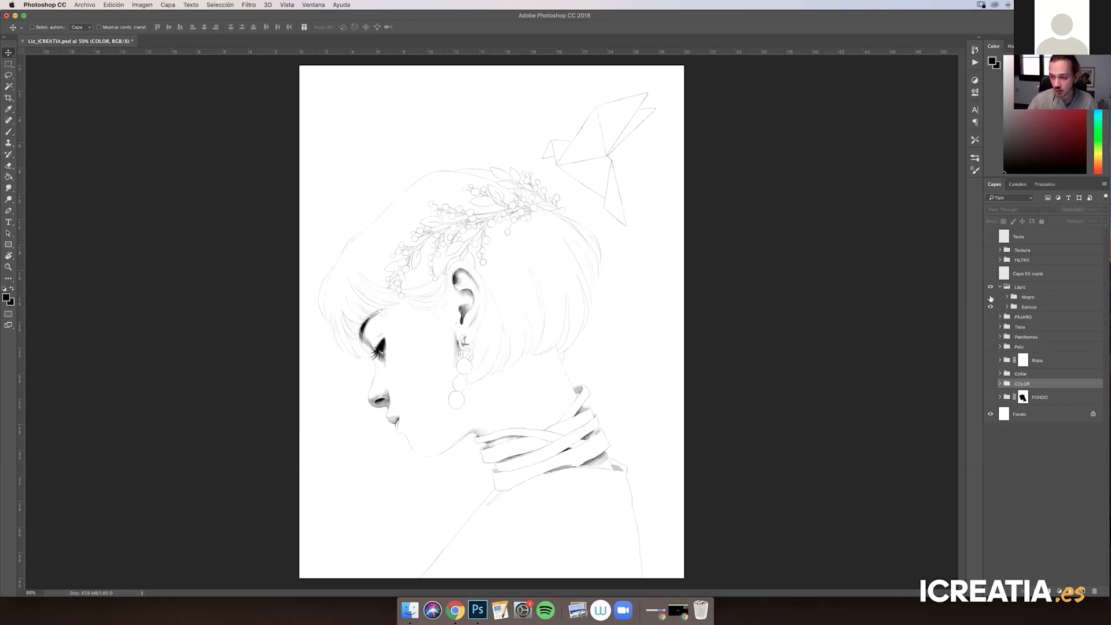
{"action": "left_click", "coordinate": [990, 298]}
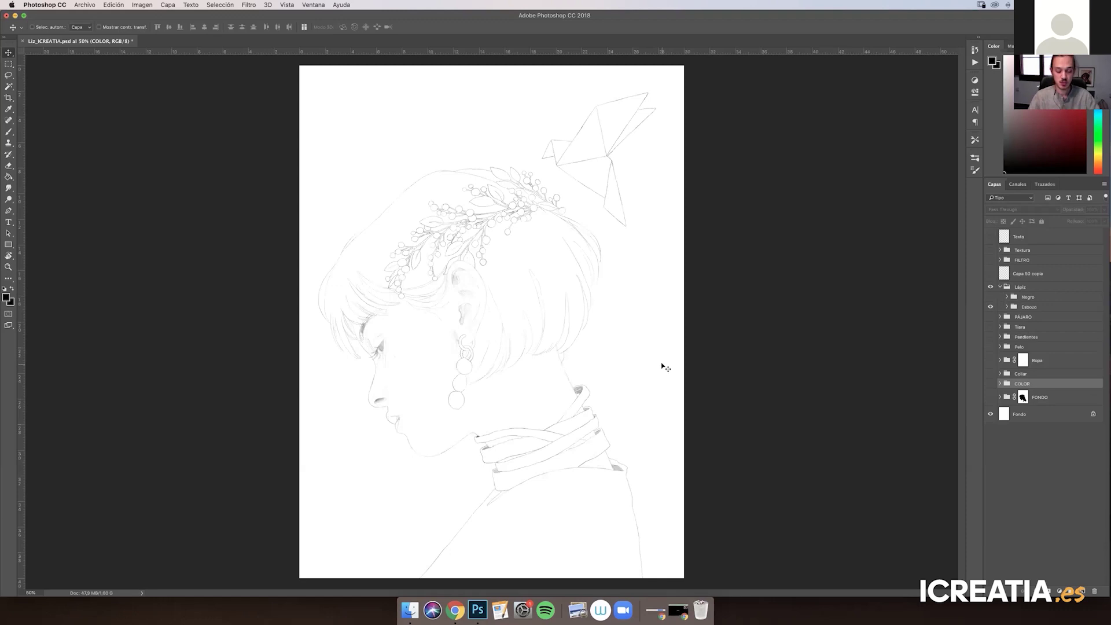
Expand the Esbozo group and hide all its layers except Cara, with the face viewed at 100%
{"action": "key", "text": "super+plus"}
{"action": "left_click_drag", "start_coordinate": [592, 391], "coordinate": [632, 330]}
{"action": "key", "text": "super+plus"}
{"action": "left_click", "coordinate": [1007, 307]}
{"action": "mouse_move", "coordinate": [990, 371]}
{"action": "left_mouse_down"}
{"action": "mouse_move", "coordinate": [989, 320]}
{"action": "mouse_move", "coordinate": [993, 460]}
{"action": "left_mouse_up"}
{"action": "left_click", "coordinate": [991, 457]}
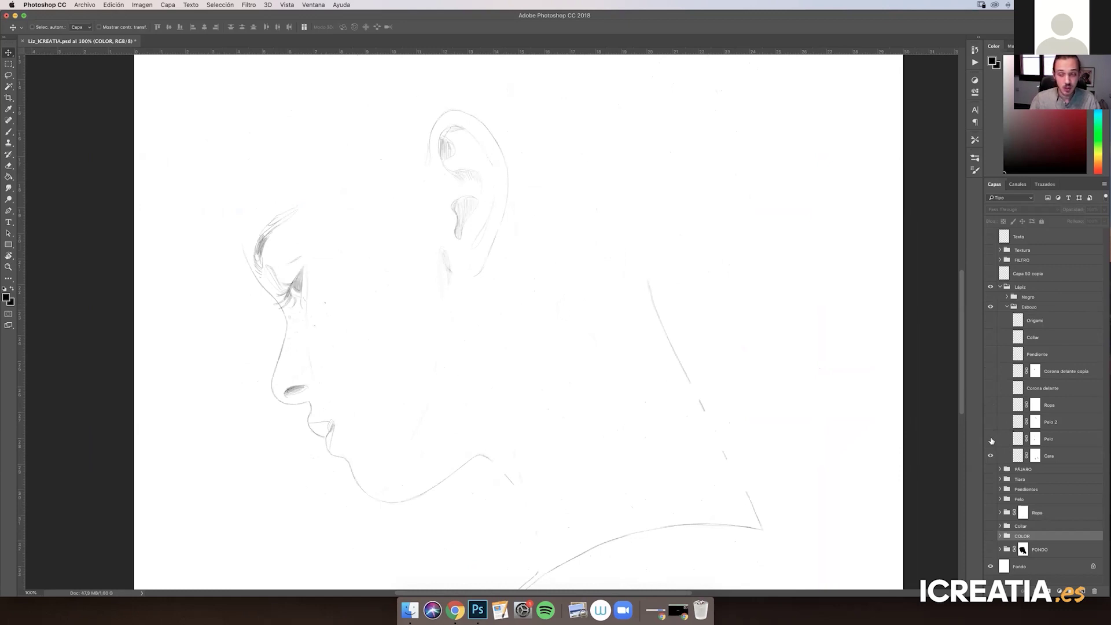
Show the Pelo hair layer in the Esbozo group and select it
{"action": "left_click", "coordinate": [991, 439]}
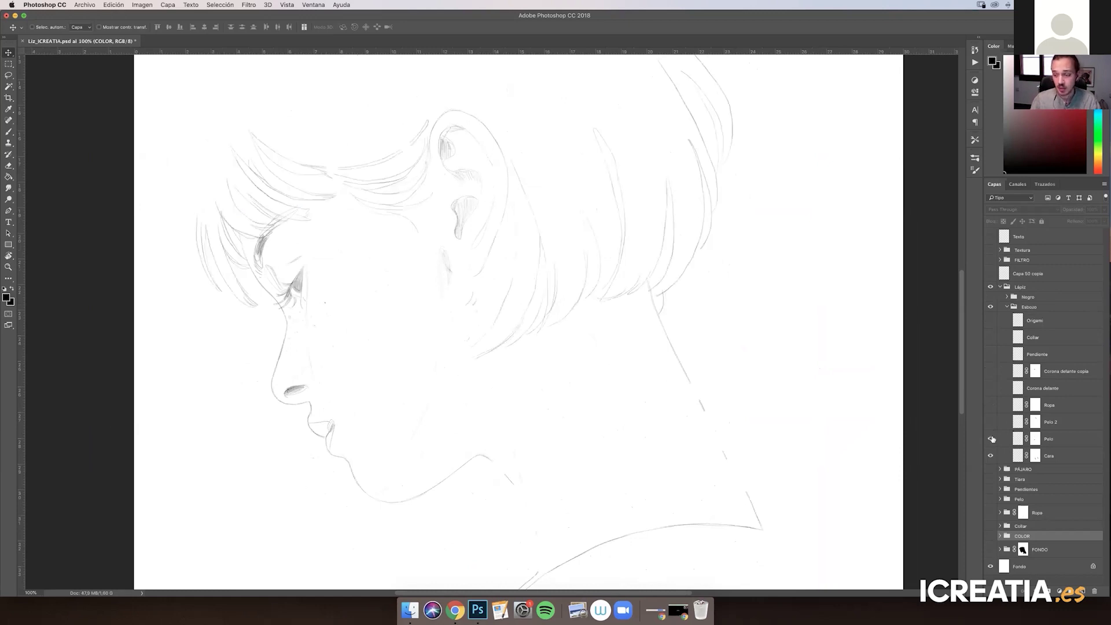
{"action": "left_click", "coordinate": [1054, 441]}
{"action": "left_click_drag", "start_coordinate": [660, 309], "coordinate": [715, 367]}
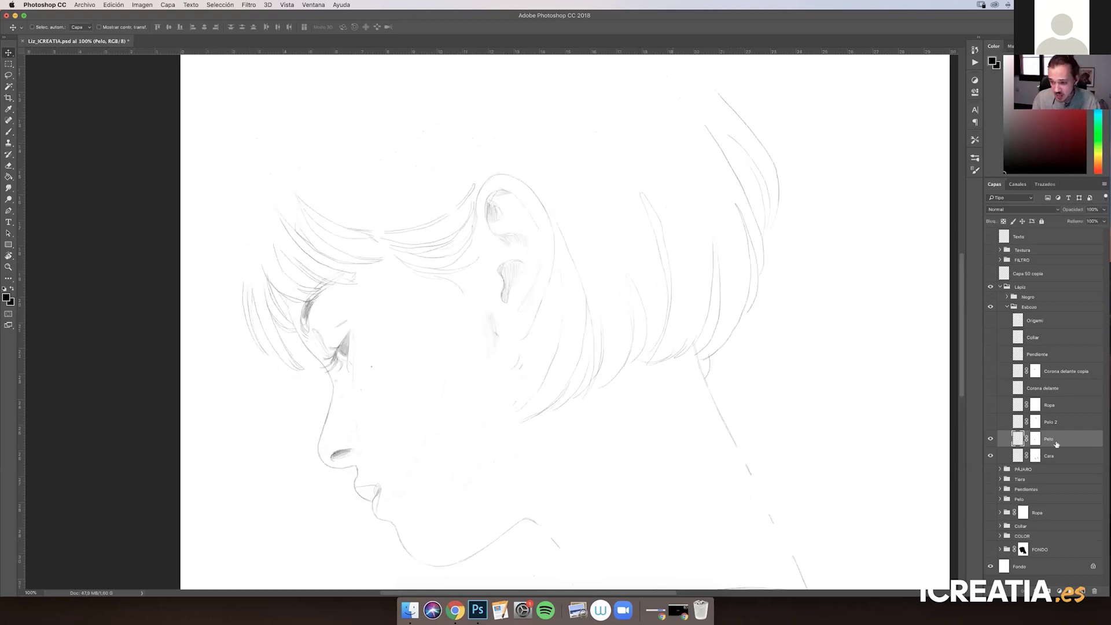
{"action": "mouse_move", "coordinate": [333, 223]}
{"action": "left_mouse_down"}
{"action": "mouse_move", "coordinate": [447, 254]}
{"action": "mouse_move", "coordinate": [342, 190]}
{"action": "mouse_move", "coordinate": [404, 260]}
{"action": "mouse_move", "coordinate": [399, 253]}
{"action": "left_mouse_up"}
{"action": "key", "text": "super+z"}
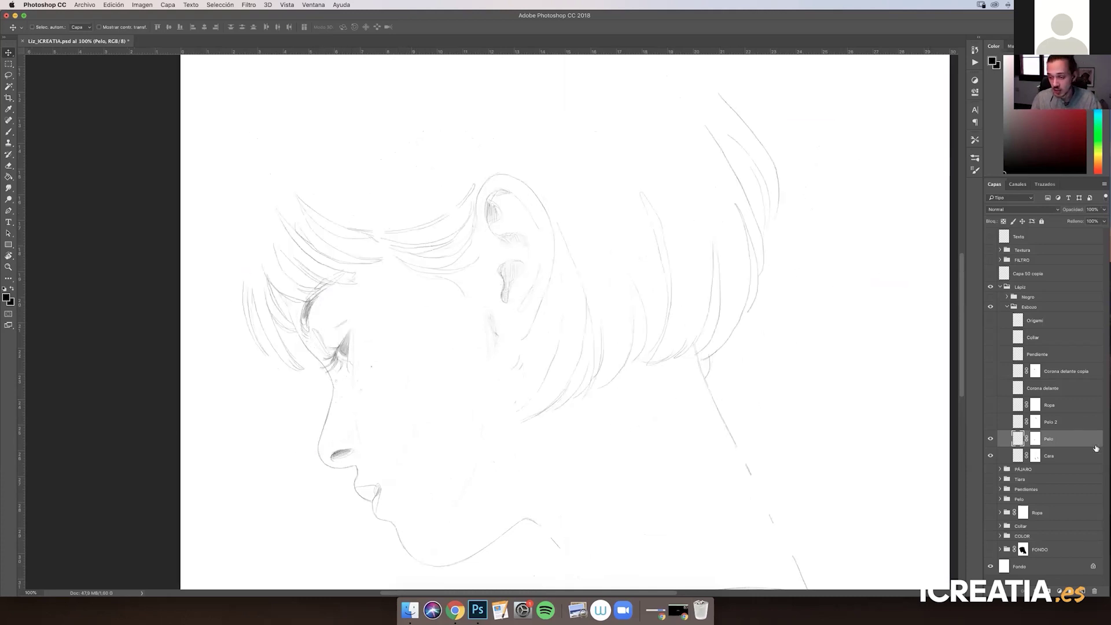
Show the Pelo 2, Ropa, Corona delante copia, Pendiente, Collar and Origami layers in the Esbozo group
{"action": "left_click", "coordinate": [990, 421]}
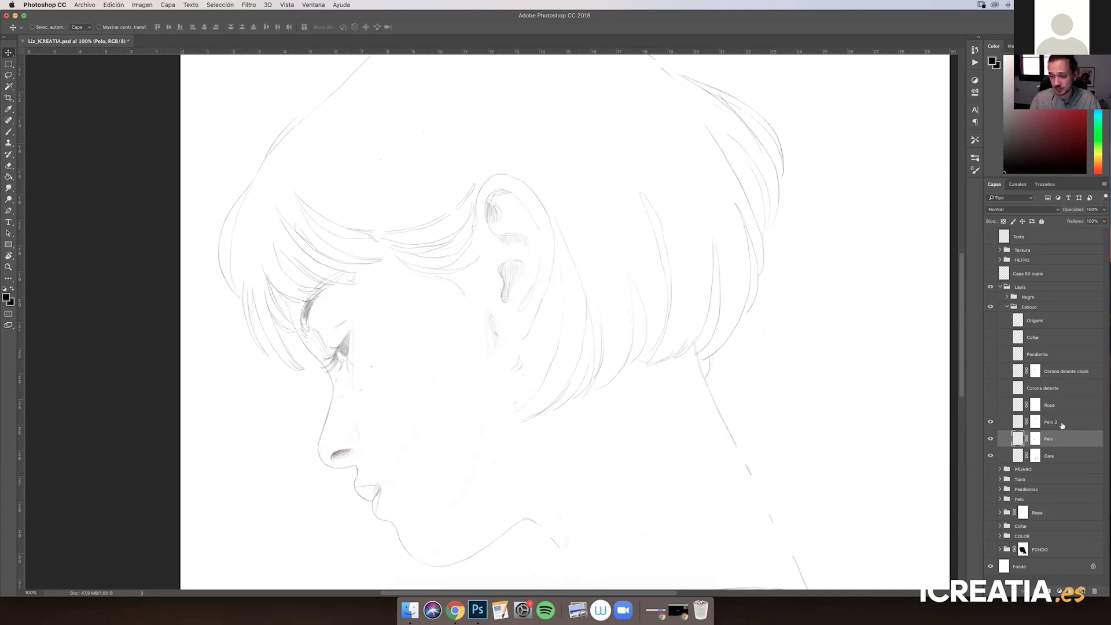
{"action": "left_click", "coordinate": [990, 405]}
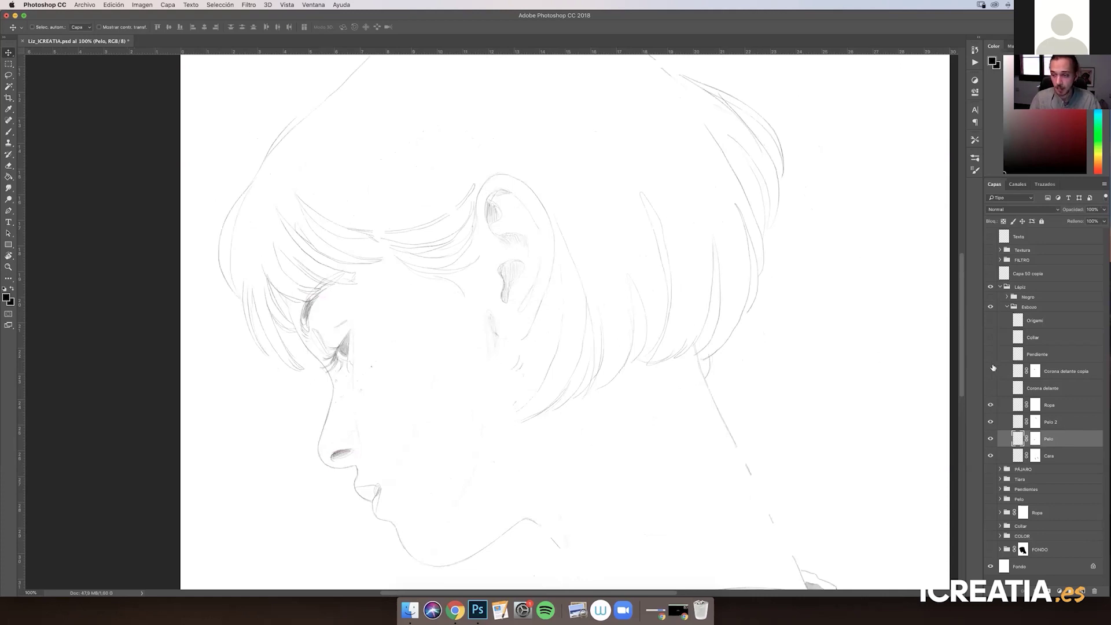
{"action": "left_click", "coordinate": [990, 371]}
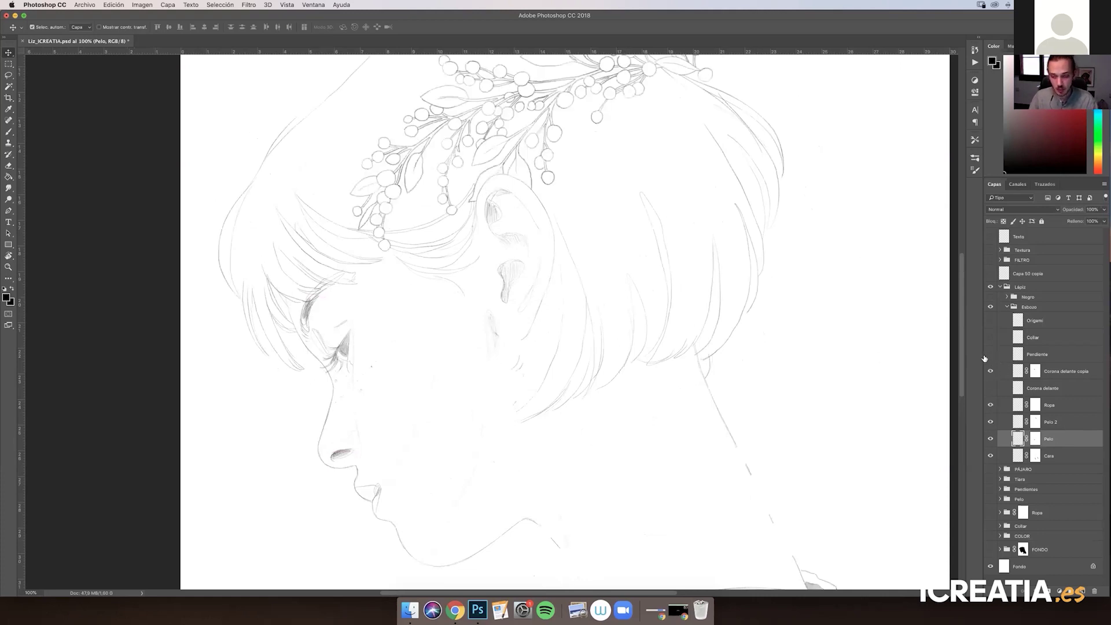
{"action": "key", "text": "super+minus"}
{"action": "left_click", "coordinate": [990, 355]}
{"action": "left_click", "coordinate": [991, 337]}
{"action": "left_click", "coordinate": [991, 321]}
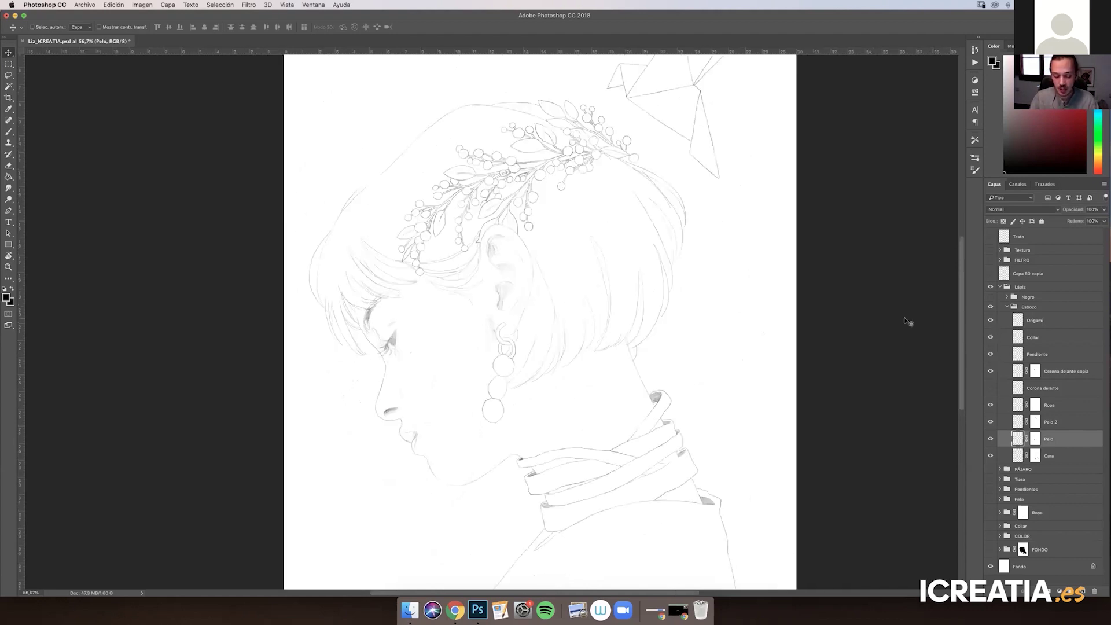
{"action": "key", "text": "super+minus"}
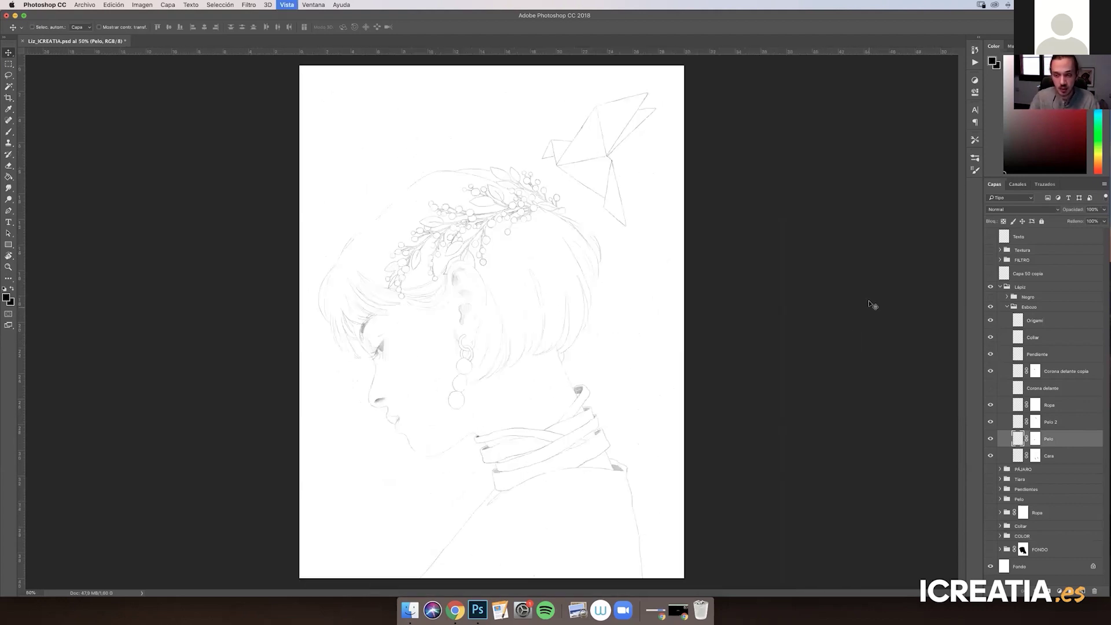
Collapse the Esbozo group, expand and show the Negro group, and hide the three layers inside it
{"action": "left_click", "coordinate": [1006, 307]}
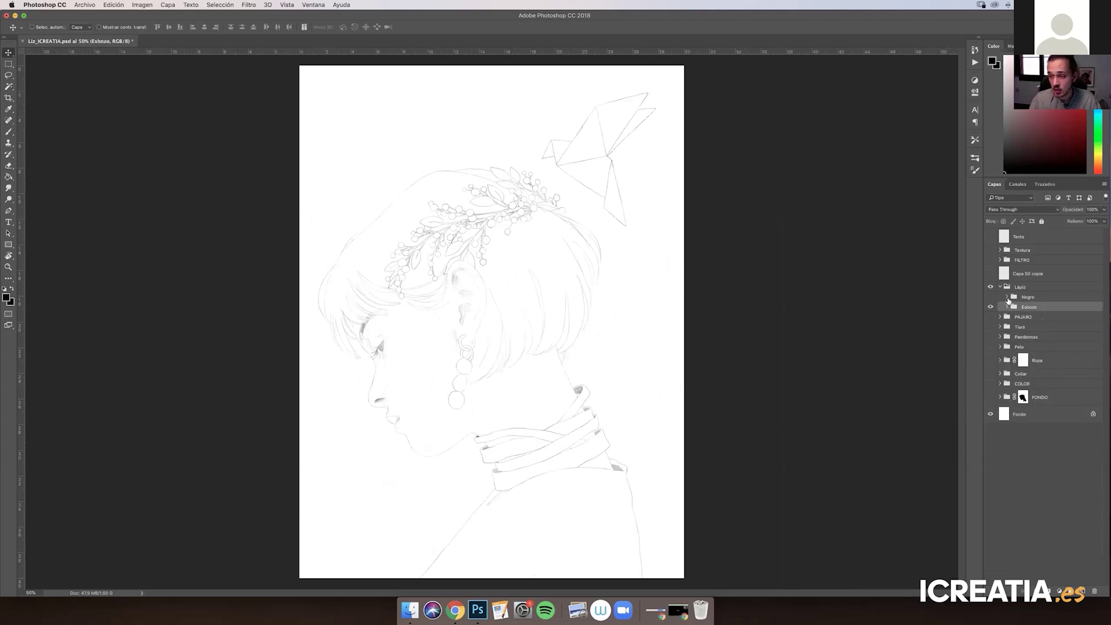
{"action": "left_click", "coordinate": [1006, 298]}
{"action": "left_click", "coordinate": [991, 298]}
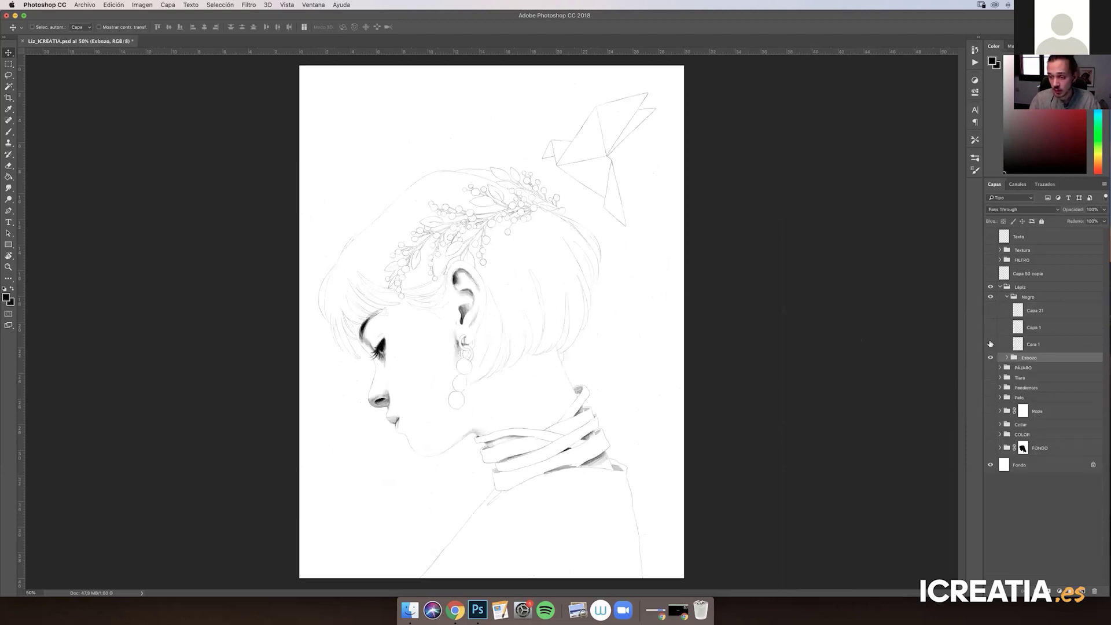
{"action": "left_click", "coordinate": [990, 344]}
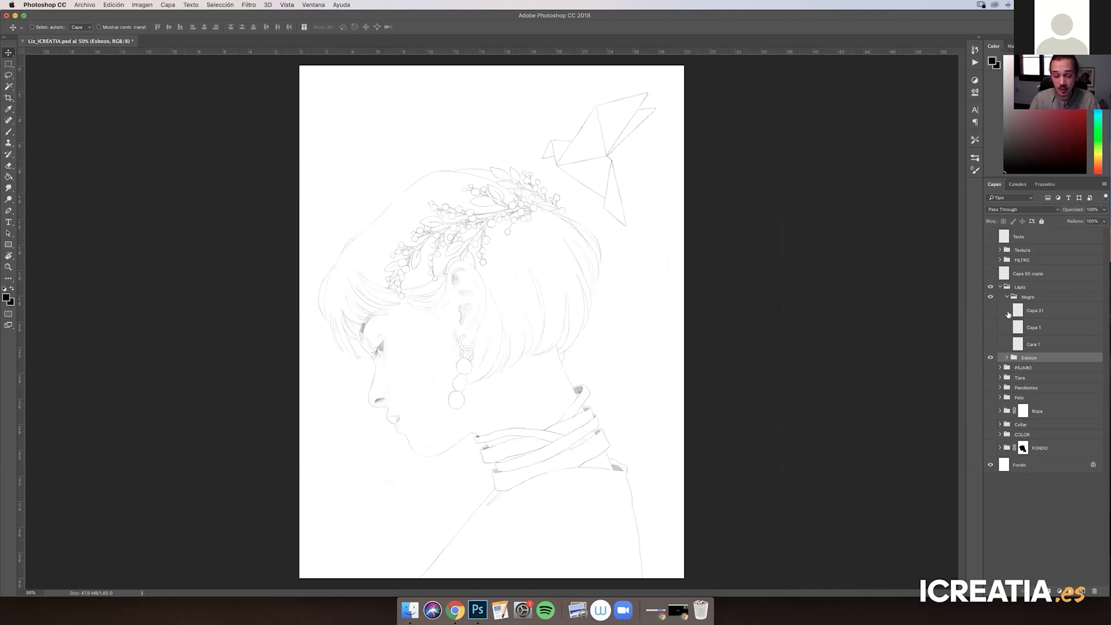
Show the Cara 1, Capa 1 and Capa 21 shading layers one by one and collapse the Lápiz group
{"action": "left_click", "coordinate": [991, 344]}
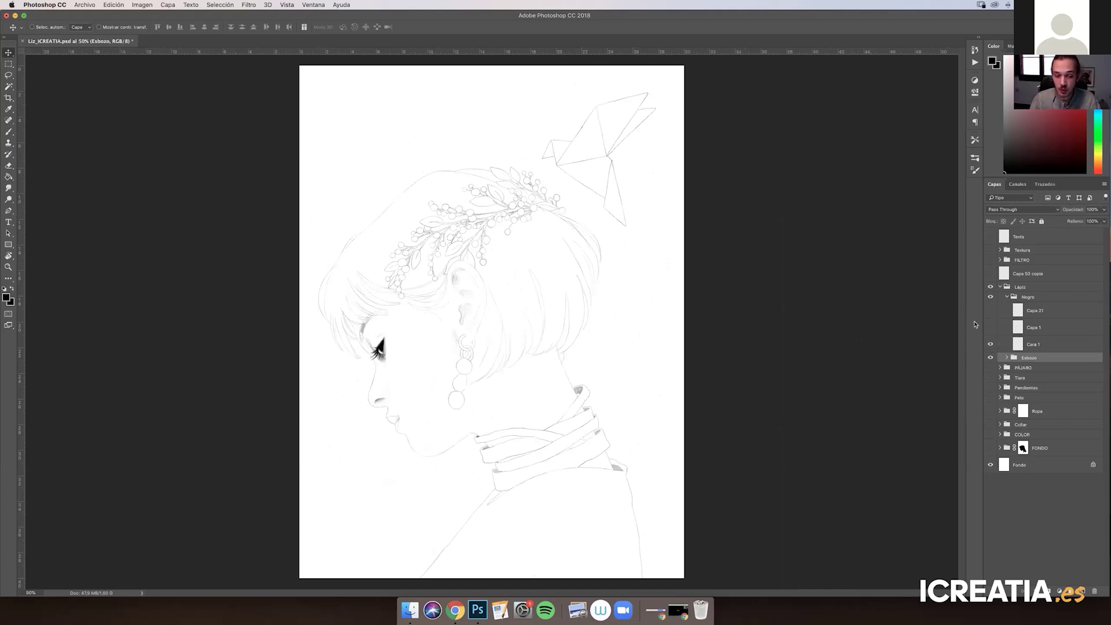
{"action": "key", "text": "super+plus"}
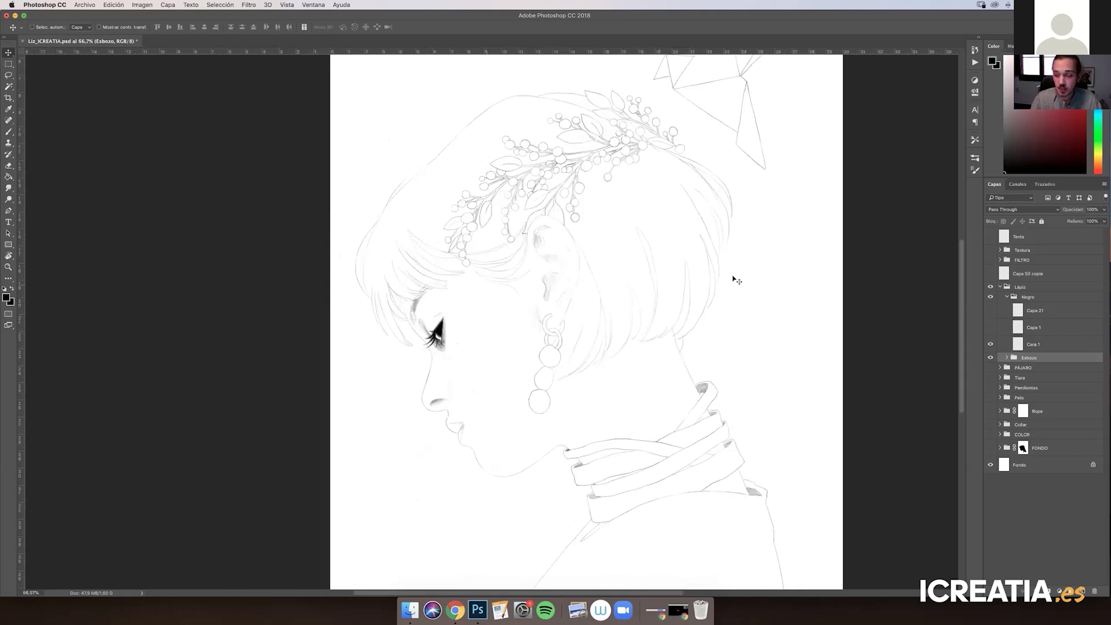
{"action": "left_click", "coordinate": [991, 328]}
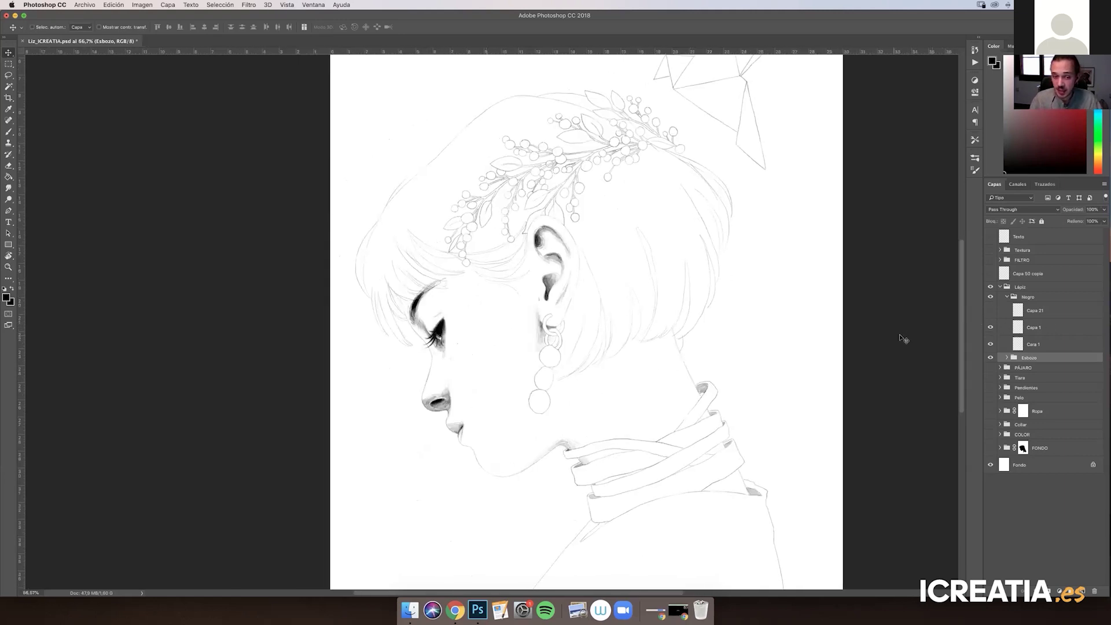
{"action": "left_click", "coordinate": [990, 312]}
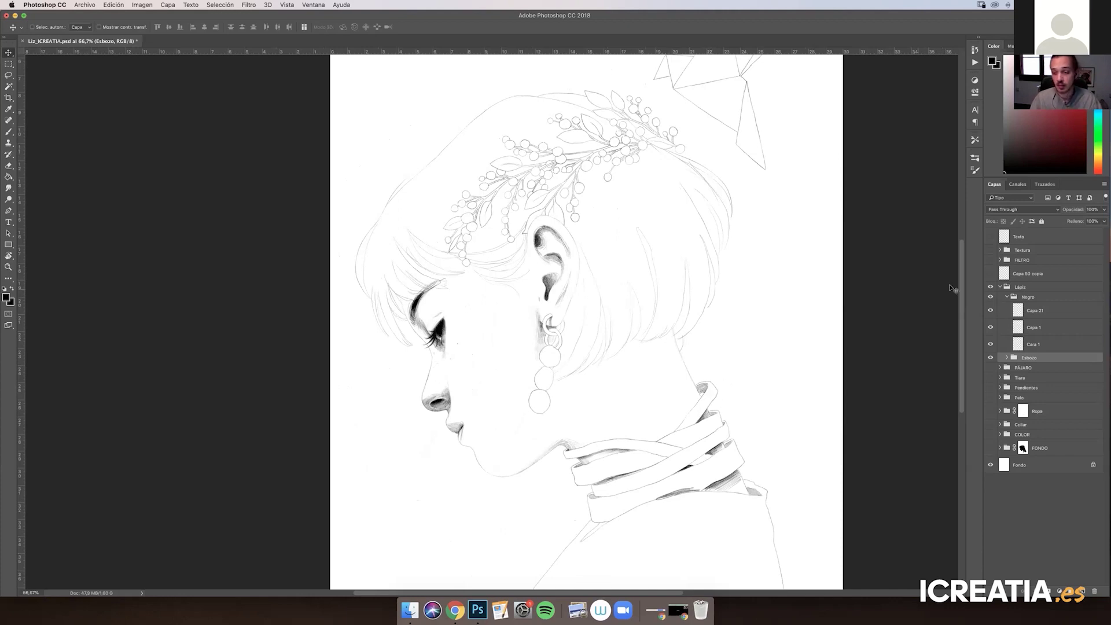
{"action": "left_click", "coordinate": [1000, 287]}
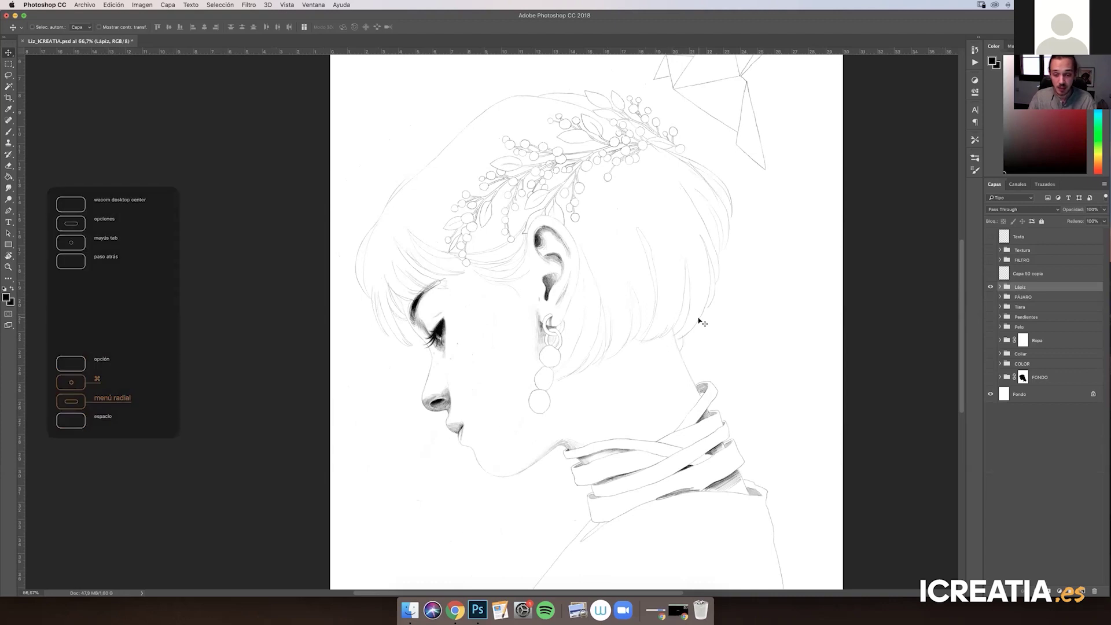
Create a new empty layer directly above the Lápiz group
{"action": "key", "text": "space"}
{"action": "mouse_move", "coordinate": [728, 350]}
{"action": "left_mouse_down"}
{"action": "mouse_move", "coordinate": [703, 319]}
{"action": "mouse_move", "coordinate": [701, 329]}
{"action": "left_mouse_up"}
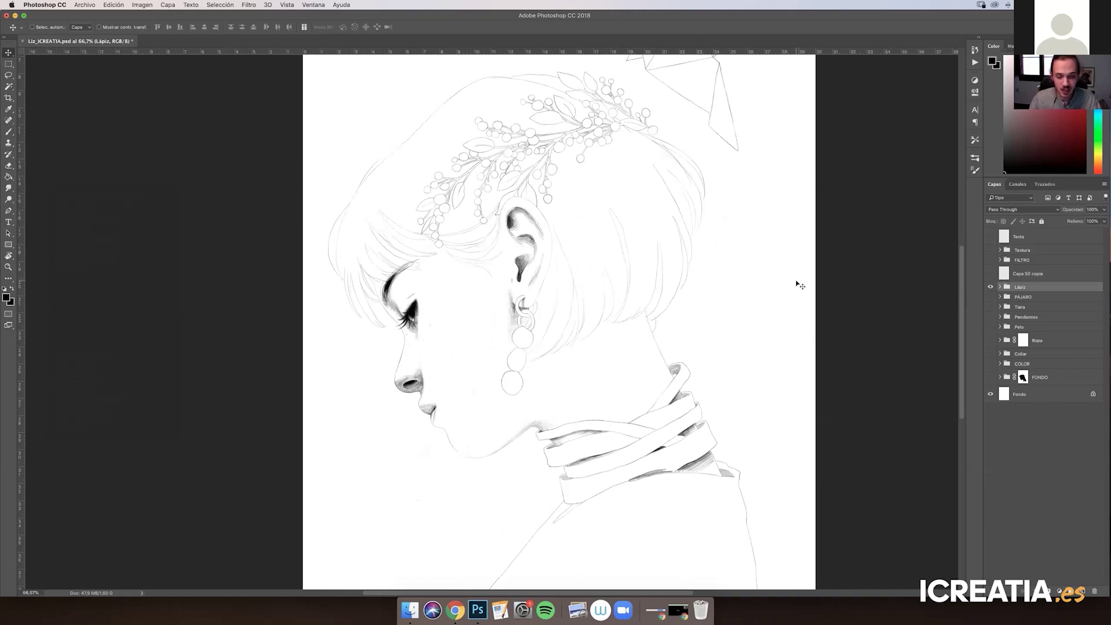
{"action": "key", "text": "super+plus"}
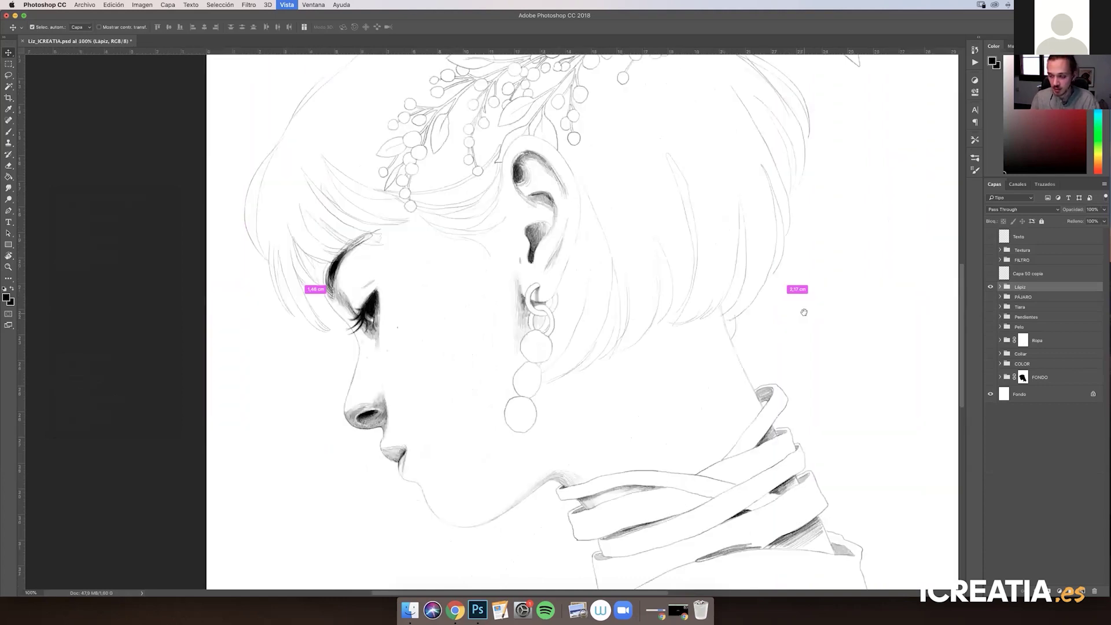
{"action": "left_click_drag", "start_coordinate": [819, 296], "coordinate": [742, 313]}
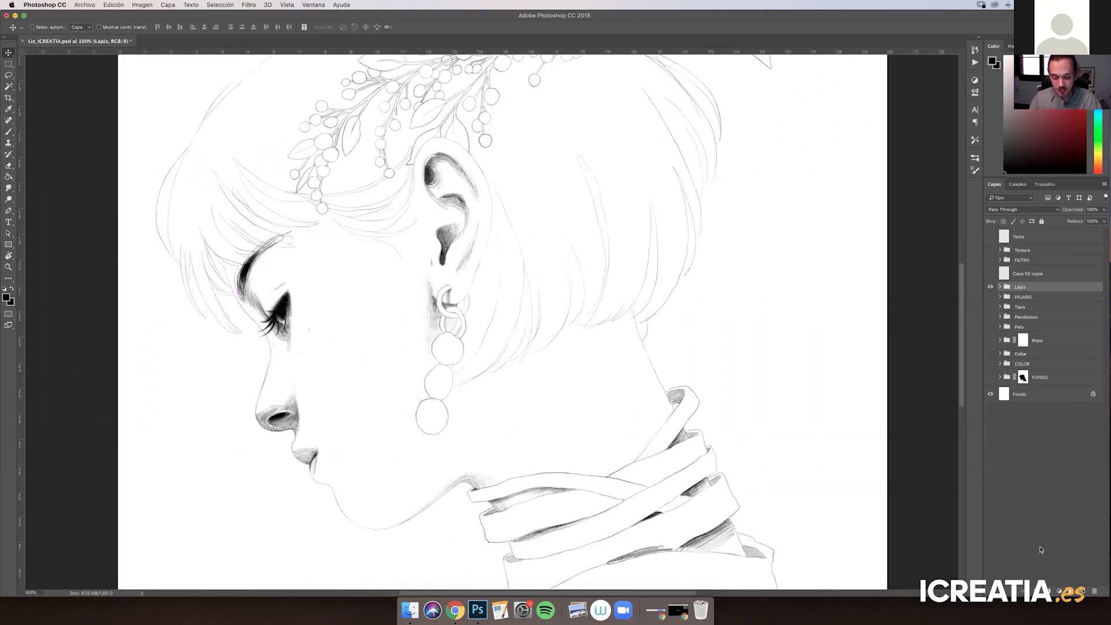
{"action": "left_click", "coordinate": [1082, 591]}
{"action": "right_click", "coordinate": [746, 329]}
{"action": "left_click", "coordinate": [744, 298]}
Activate the Brush tool with a graphite brush from the pinzells_lapis-grafit set and enlarge it to 118 px
{"action": "key", "text": "b"}
{"action": "right_click", "coordinate": [746, 298]}
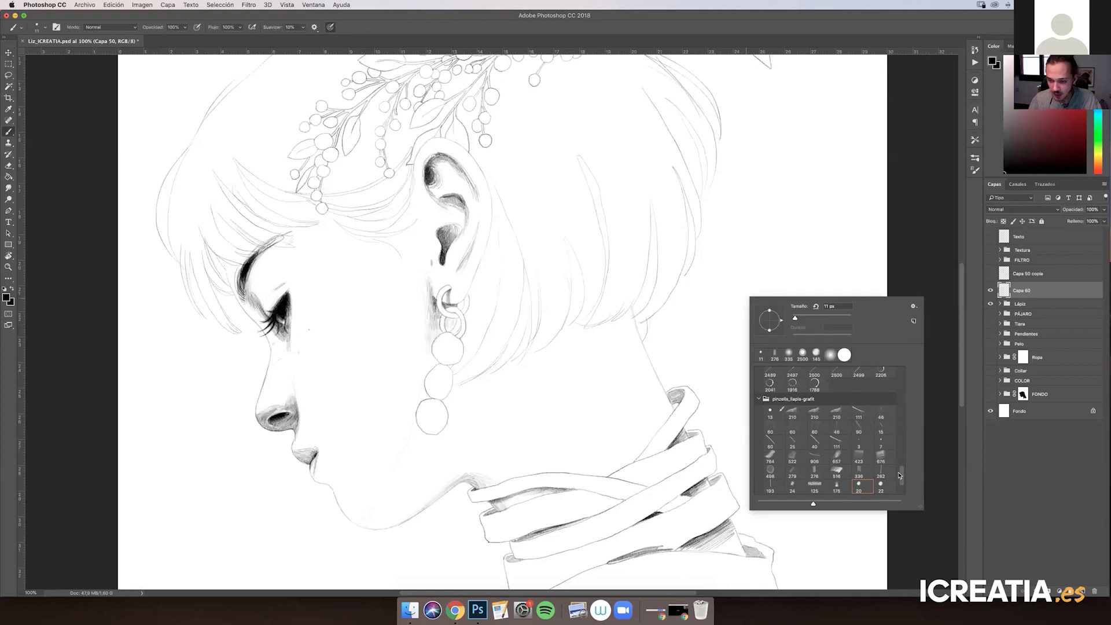
{"action": "scroll", "coordinate": [901, 464], "scroll_direction": "down", "scroll_amount": 3}
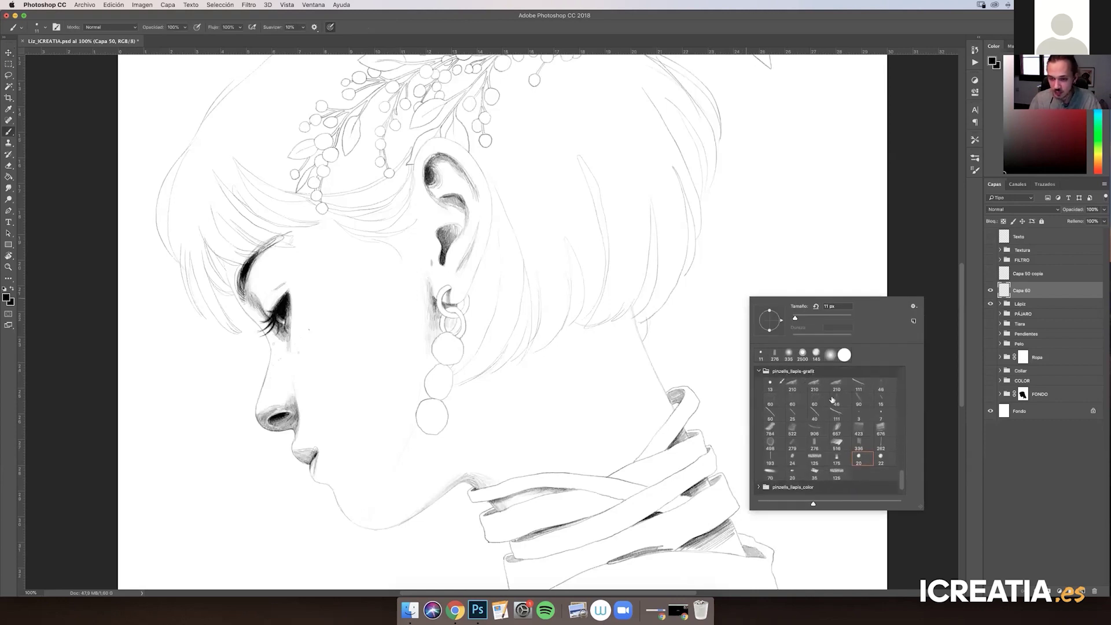
{"action": "scroll", "coordinate": [904, 485], "scroll_direction": "down", "scroll_amount": 2}
{"action": "left_click_drag", "start_coordinate": [797, 301], "coordinate": [827, 319]}
Paint long looping black test strokes in the blank area behind the head and remove them
{"action": "mouse_move", "coordinate": [793, 161]}
{"action": "left_mouse_down"}
{"action": "mouse_move", "coordinate": [757, 333]}
{"action": "mouse_move", "coordinate": [786, 463]}
{"action": "left_mouse_up"}
{"action": "mouse_move", "coordinate": [801, 357]}
{"action": "left_mouse_down"}
{"action": "mouse_move", "coordinate": [829, 234]}
{"action": "mouse_move", "coordinate": [816, 124]}
{"action": "mouse_move", "coordinate": [763, 130]}
{"action": "mouse_move", "coordinate": [701, 292]}
{"action": "mouse_move", "coordinate": [846, 457]}
{"action": "mouse_move", "coordinate": [758, 478]}
{"action": "mouse_move", "coordinate": [740, 446]}
{"action": "mouse_move", "coordinate": [755, 378]}
{"action": "left_mouse_up"}
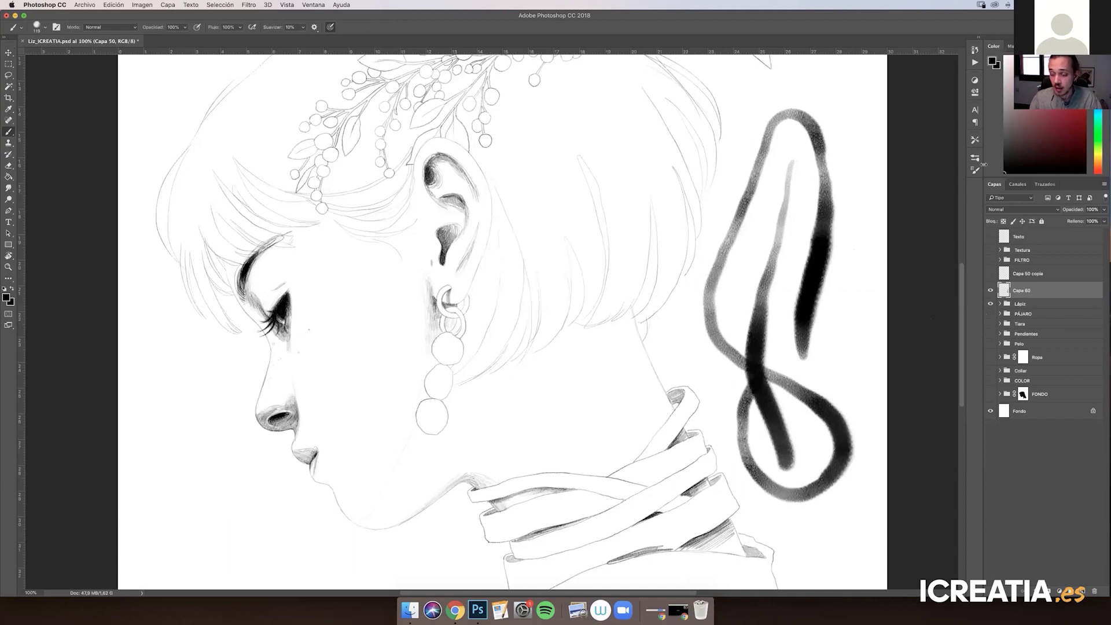
{"action": "mouse_move", "coordinate": [1024, 295]}
{"action": "left_mouse_down"}
{"action": "mouse_move", "coordinate": [1059, 580]}
{"action": "mouse_move", "coordinate": [1092, 590]}
{"action": "left_mouse_up"}
{"action": "key", "text": "super+z"}
Choose a hard round brush from the Pinceles generales set, lower its hardness, and test single black dabs behind the head, undoing each
{"action": "right_click", "coordinate": [741, 302]}
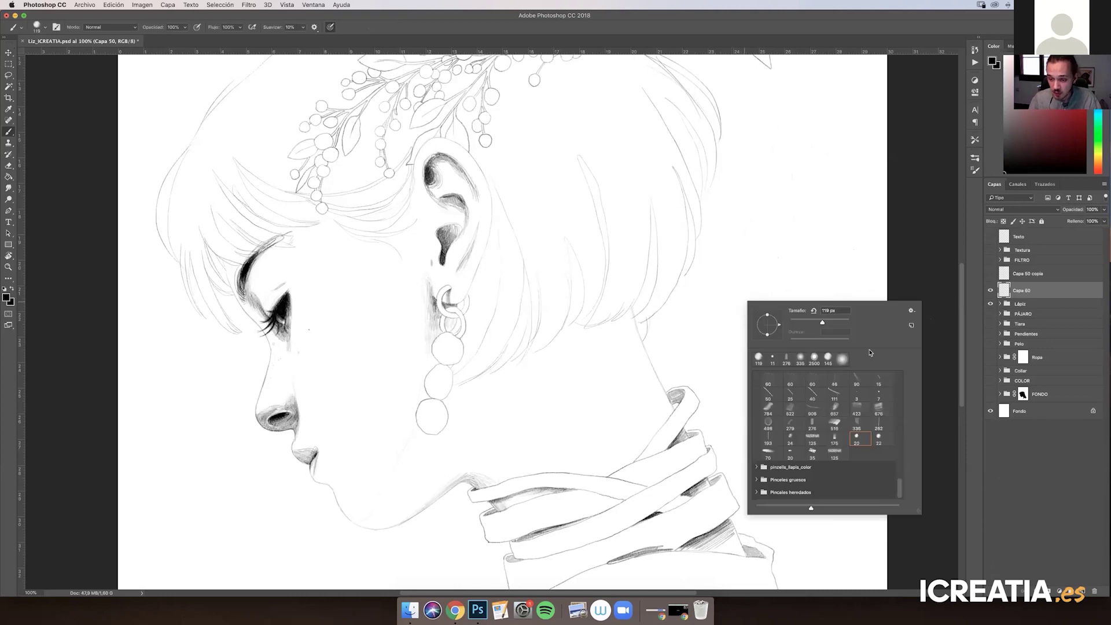
{"action": "mouse_move", "coordinate": [900, 488]}
{"action": "left_mouse_down"}
{"action": "mouse_move", "coordinate": [902, 354]}
{"action": "mouse_move", "coordinate": [845, 343]}
{"action": "left_mouse_up"}
{"action": "left_click", "coordinate": [790, 391]}
{"action": "left_click", "coordinate": [799, 263]}
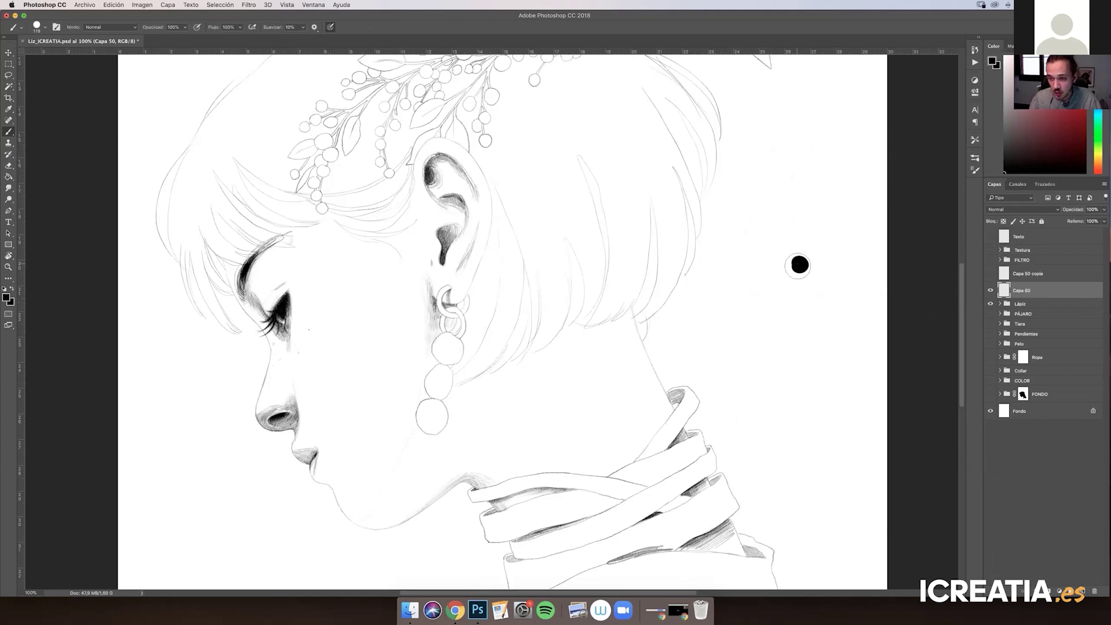
{"action": "key", "text": "super+z"}
{"action": "right_click", "coordinate": [806, 280]}
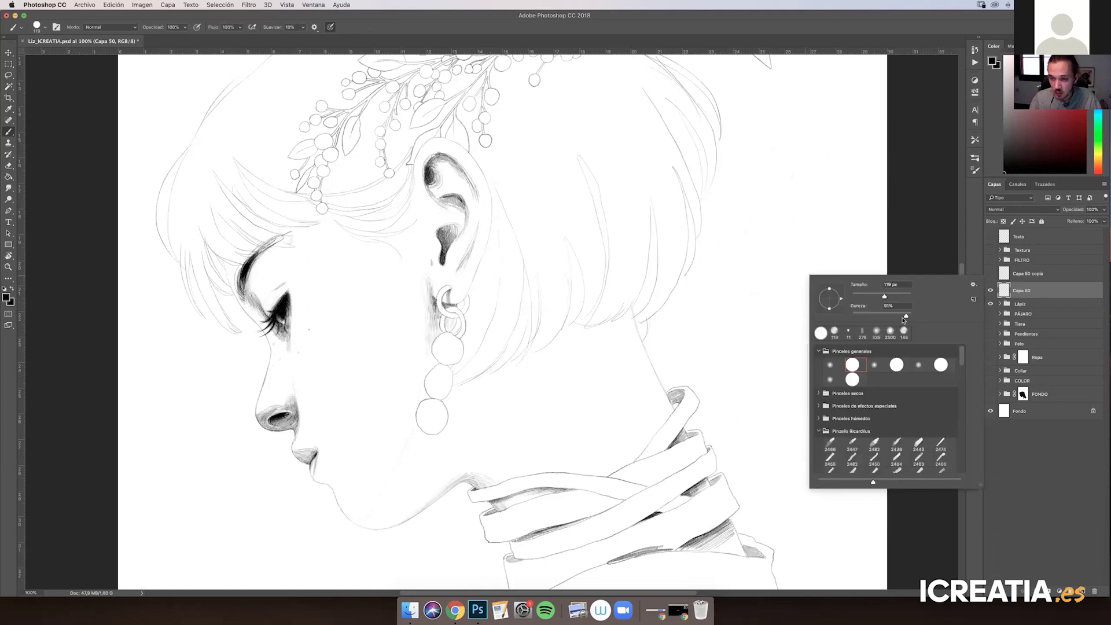
{"action": "left_click", "coordinate": [778, 269]}
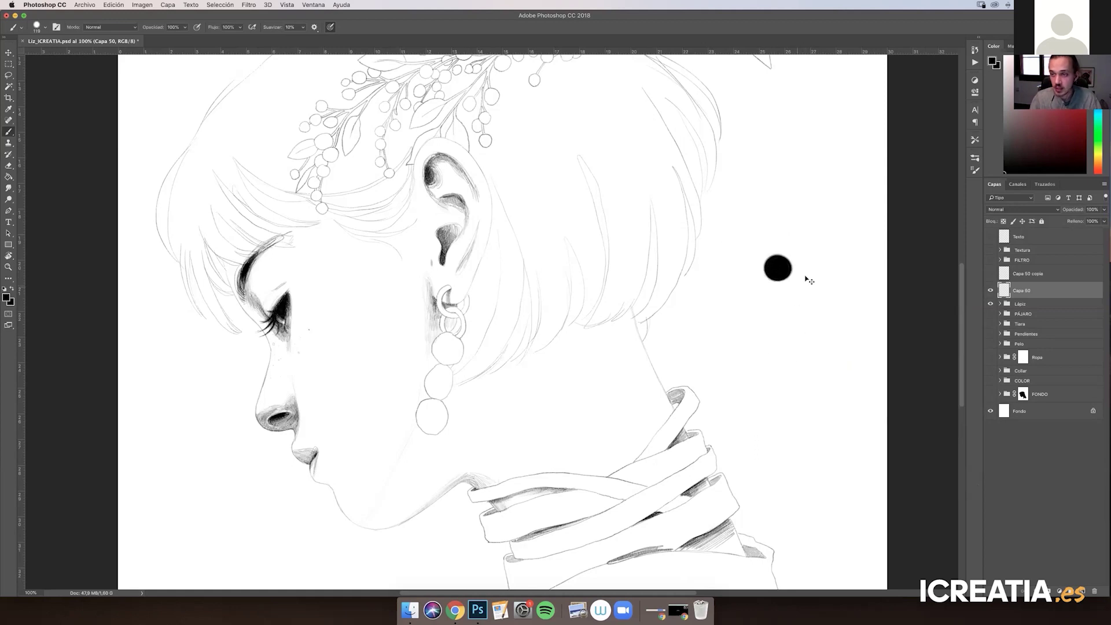
{"action": "key", "text": "super+z"}
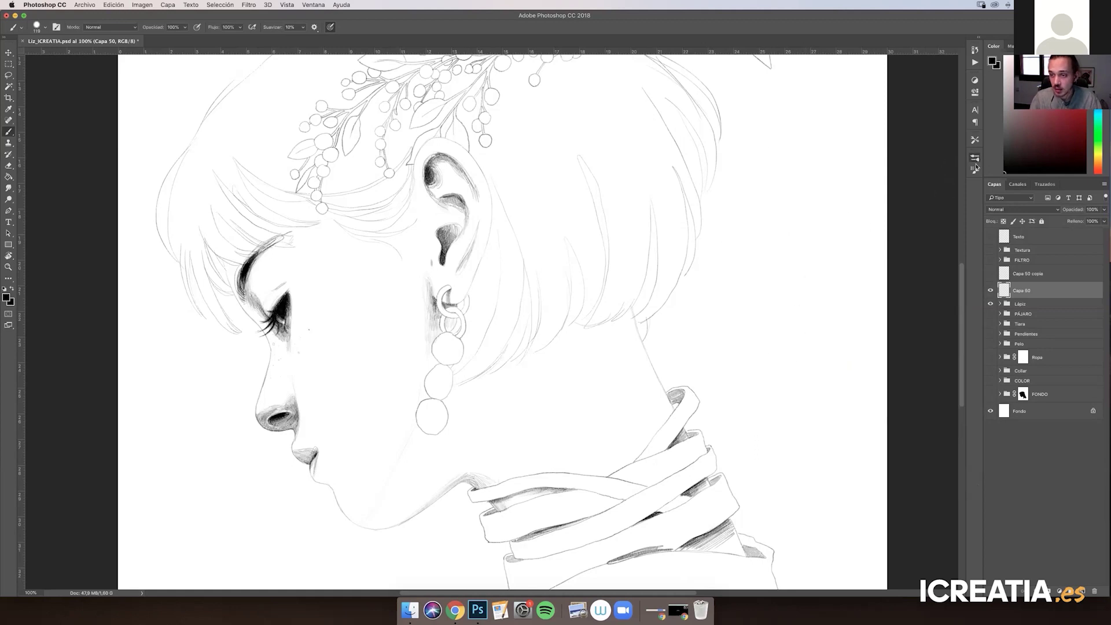
Enable Texture and set the Shape Dynamics size jitter to 14% for the round brush, then paint a test stroke and undo it
{"action": "left_click", "coordinate": [976, 169]}
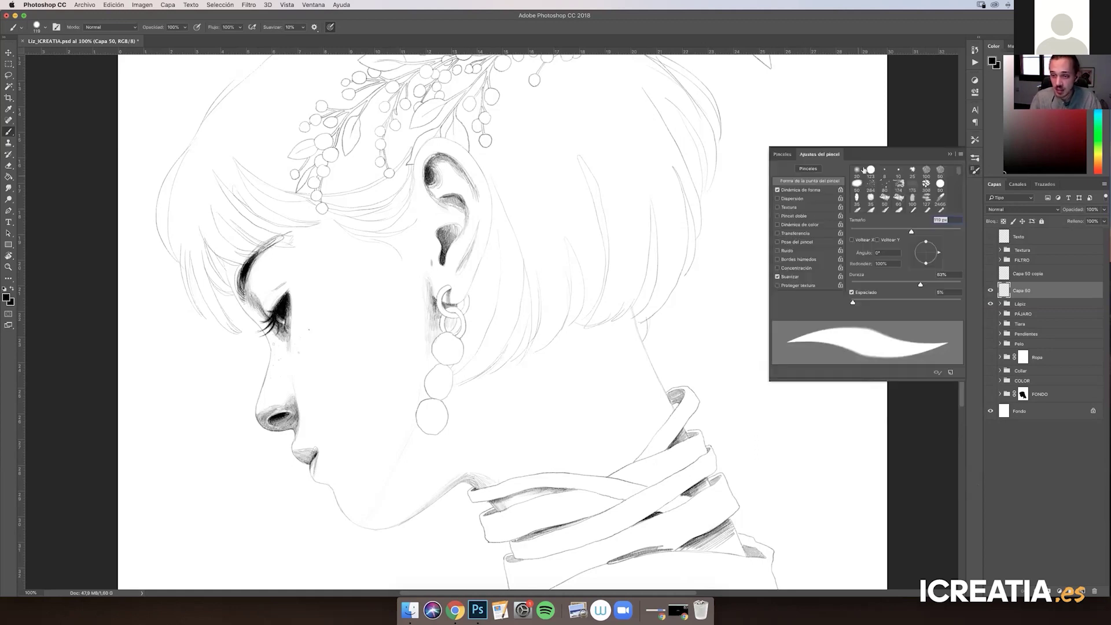
{"action": "left_click", "coordinate": [699, 326]}
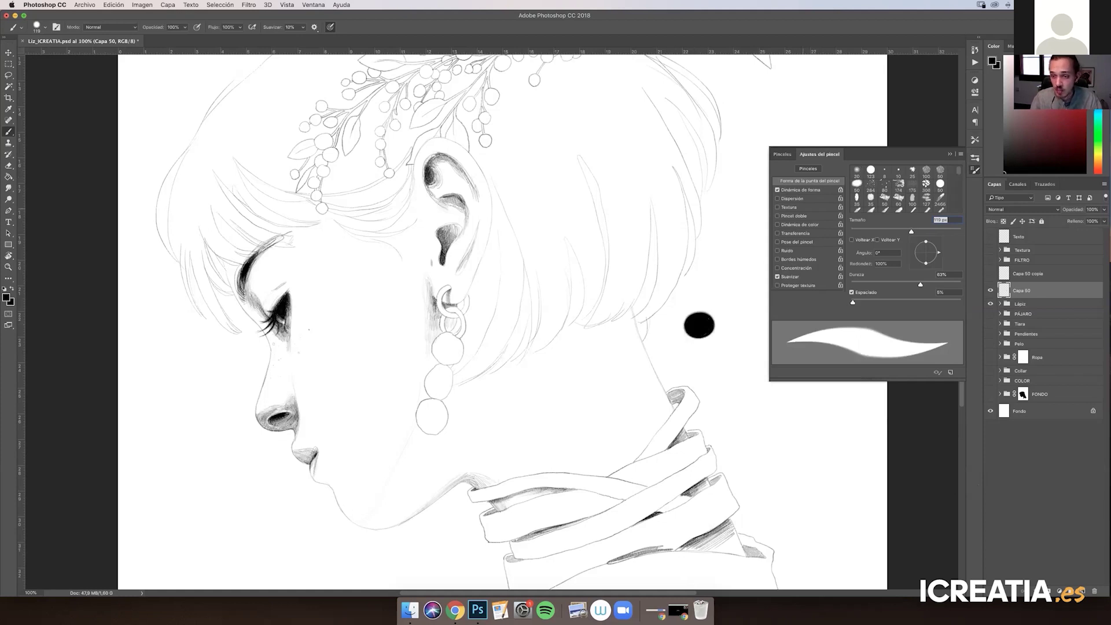
{"action": "key", "text": "super+z"}
{"action": "left_click", "coordinate": [790, 207]}
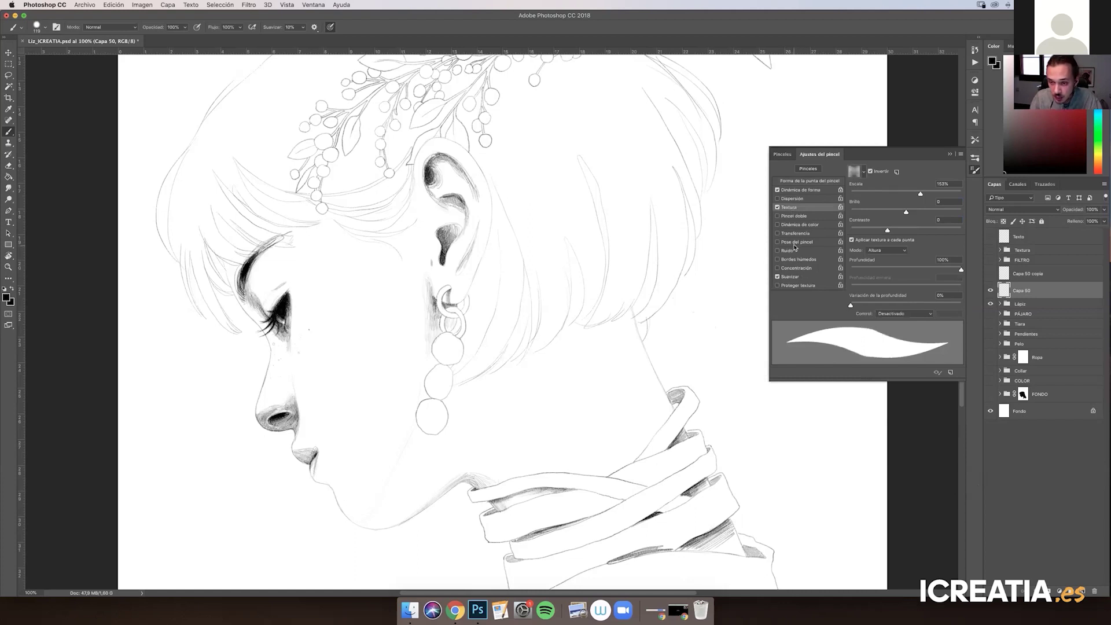
{"action": "left_click", "coordinate": [802, 191]}
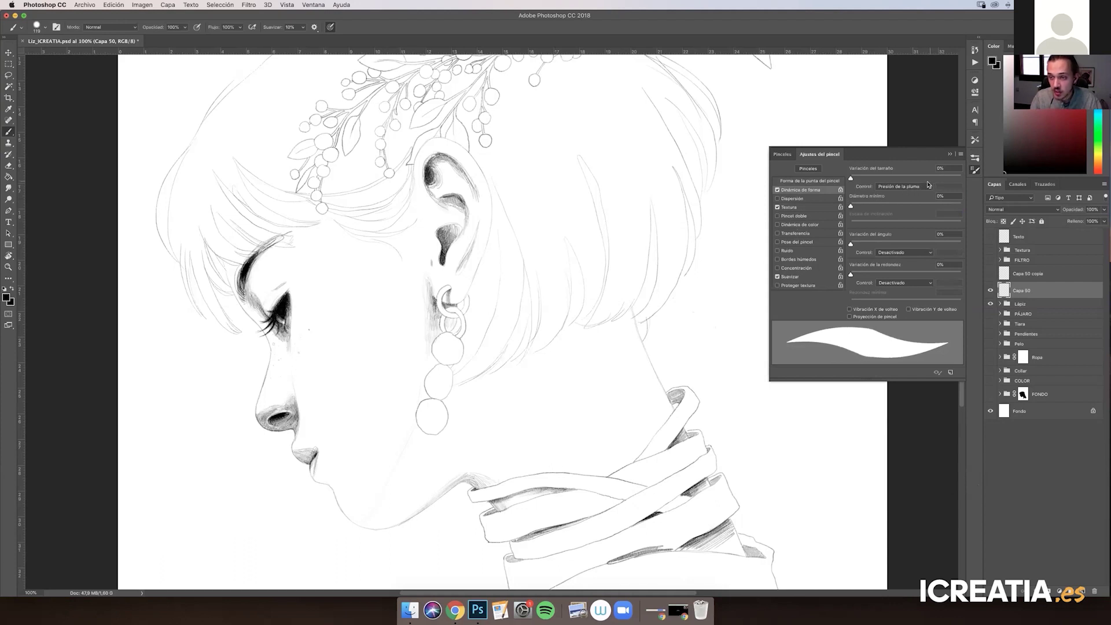
{"action": "left_click_drag", "start_coordinate": [862, 178], "coordinate": [866, 178]}
{"action": "left_click_drag", "start_coordinate": [731, 248], "coordinate": [721, 303]}
{"action": "key", "text": "super+z"}
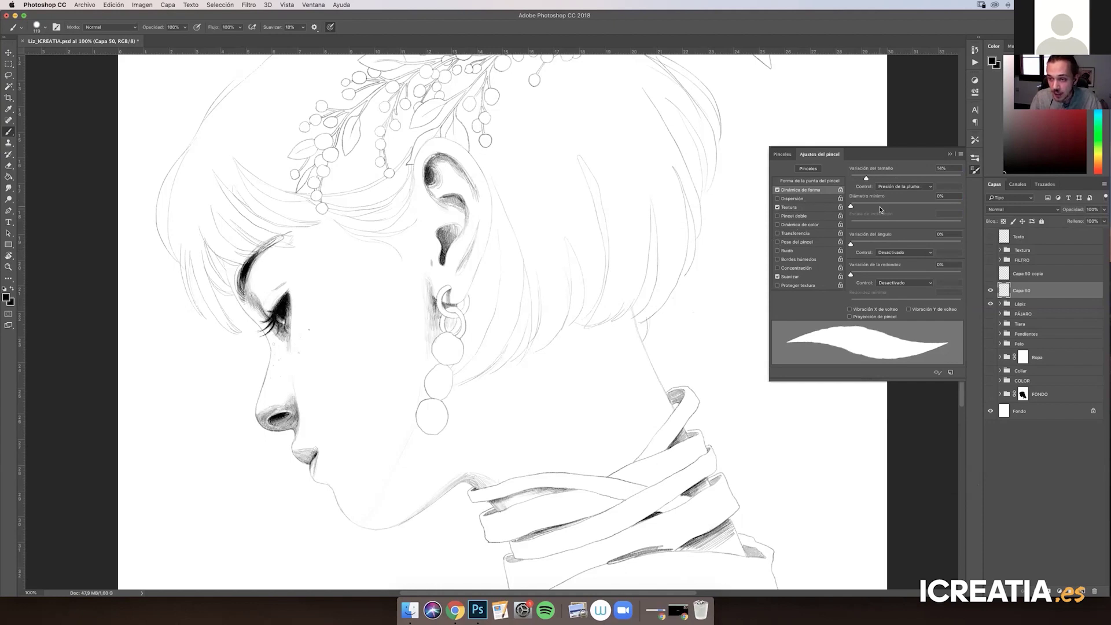
Add 37% Scattering to the round brush, increase its texture scale, and close the brush settings
{"action": "left_click", "coordinate": [820, 181]}
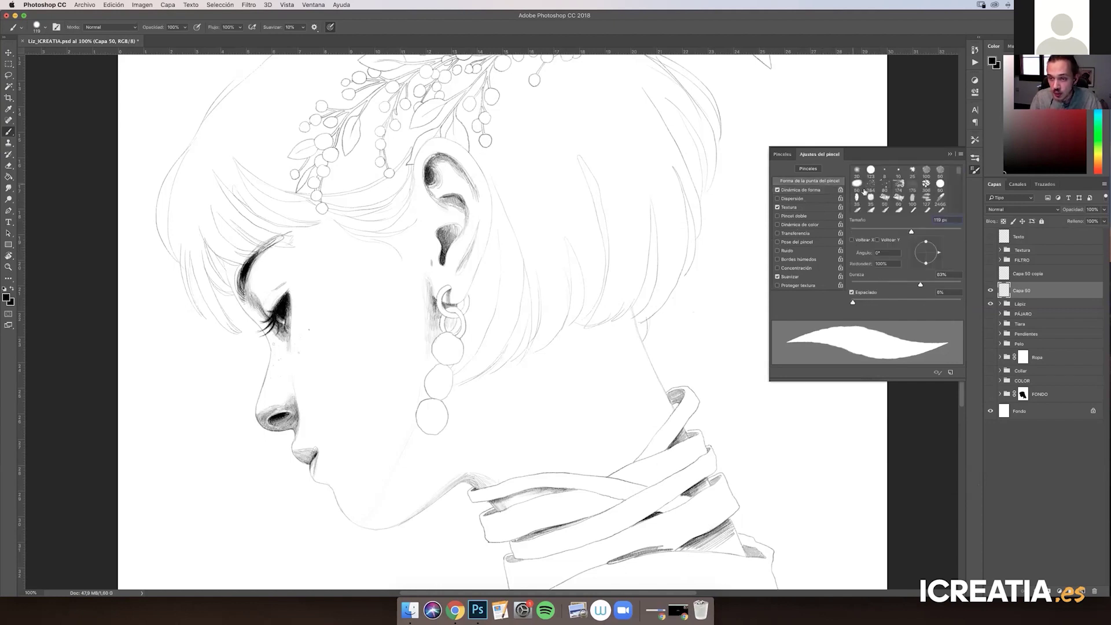
{"action": "left_click", "coordinate": [803, 199]}
{"action": "left_click_drag", "start_coordinate": [850, 179], "coordinate": [853, 179]}
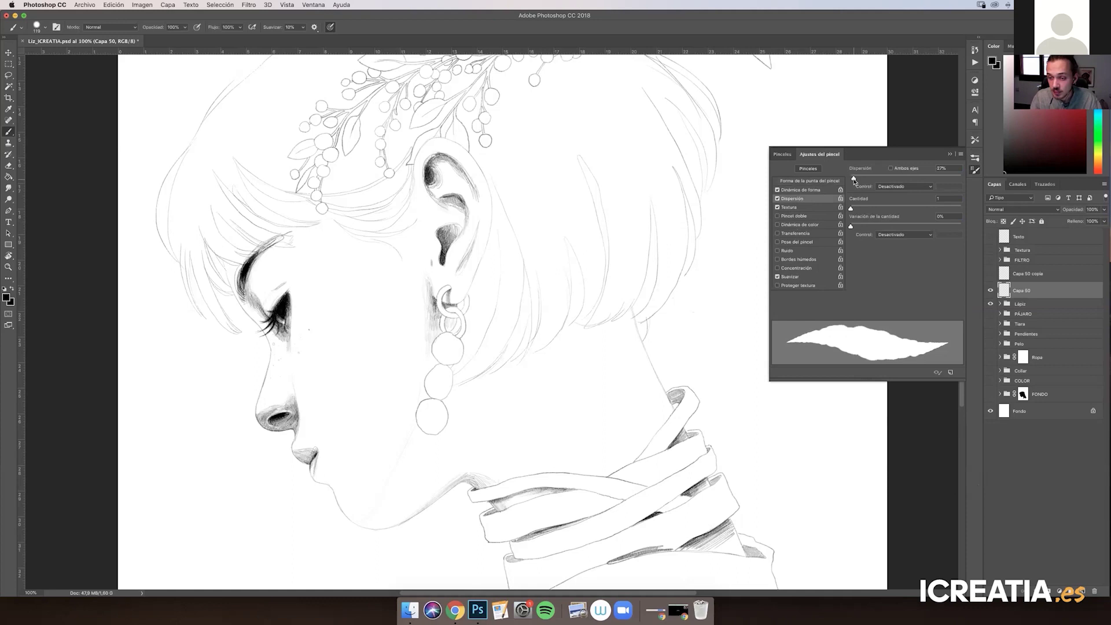
{"action": "left_click", "coordinate": [794, 208]}
{"action": "left_click_drag", "start_coordinate": [922, 196], "coordinate": [923, 199]}
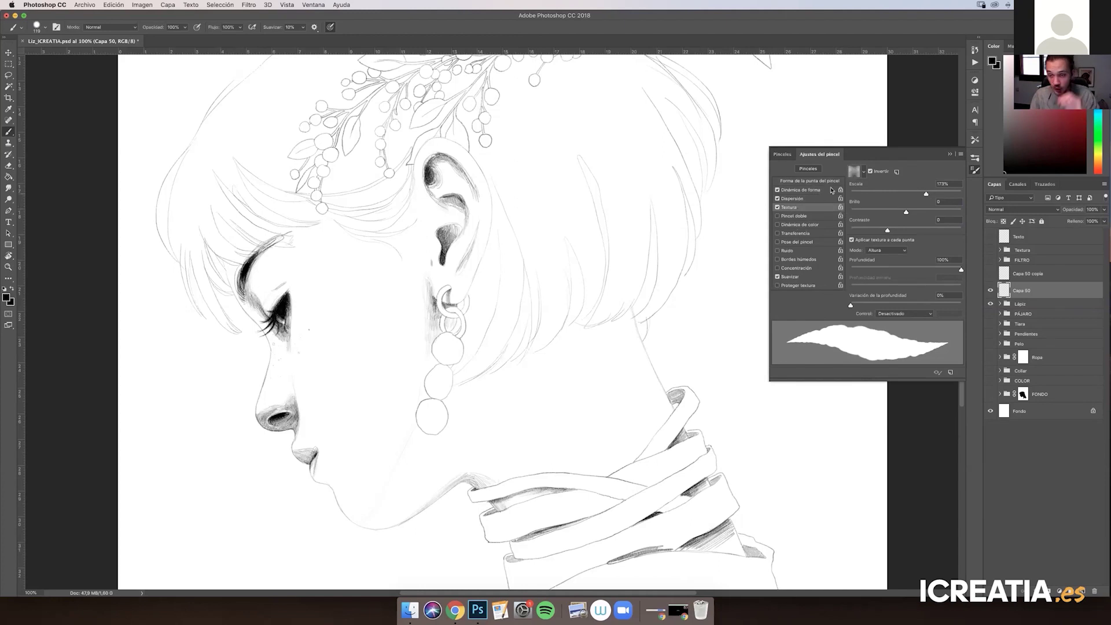
{"action": "left_click", "coordinate": [949, 153]}
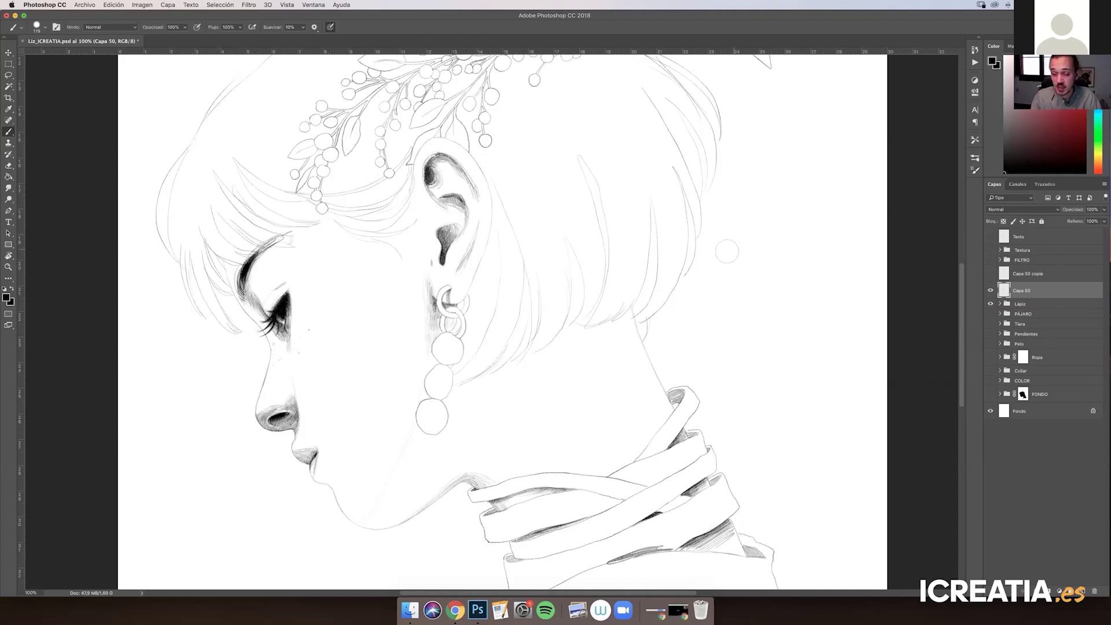
Switch to a 22 px graphite brush from the pinzells_lapis-grafit set and paint two thin test strokes behind the hair
{"action": "right_click", "coordinate": [760, 253]}
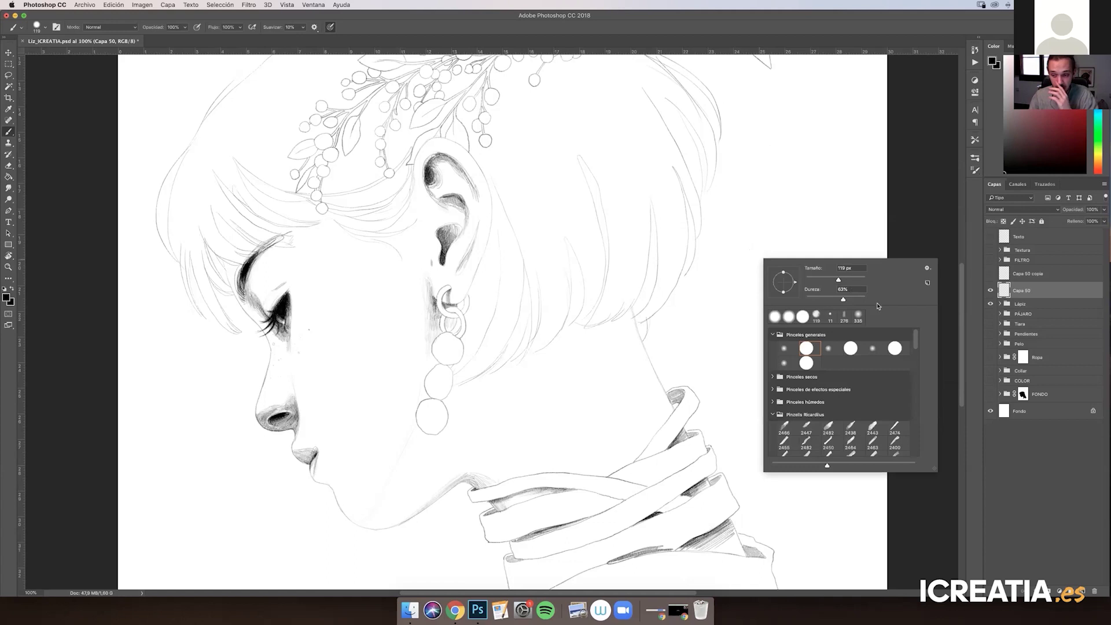
{"action": "scroll", "coordinate": [917, 352], "scroll_direction": "down", "scroll_amount": 5}
{"action": "scroll", "coordinate": [913, 379], "scroll_direction": "down", "scroll_amount": 10}
{"action": "scroll", "coordinate": [919, 440], "scroll_direction": "down", "scroll_amount": 3}
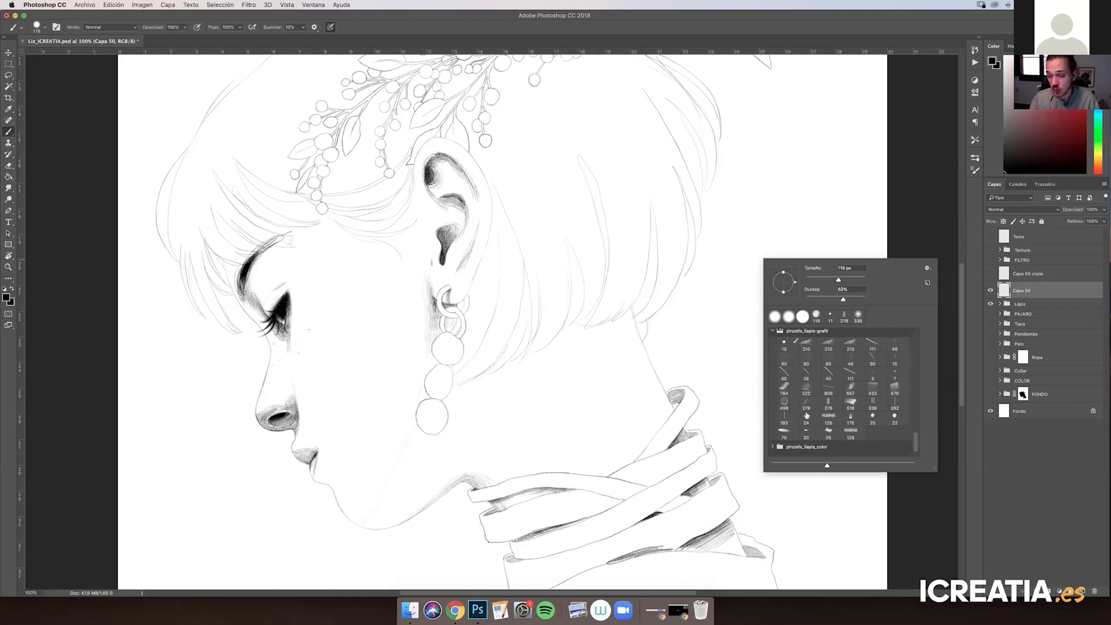
{"action": "left_click", "coordinate": [894, 423]}
{"action": "left_click_drag", "start_coordinate": [743, 253], "coordinate": [739, 387]}
{"action": "left_click_drag", "start_coordinate": [750, 283], "coordinate": [759, 338]}
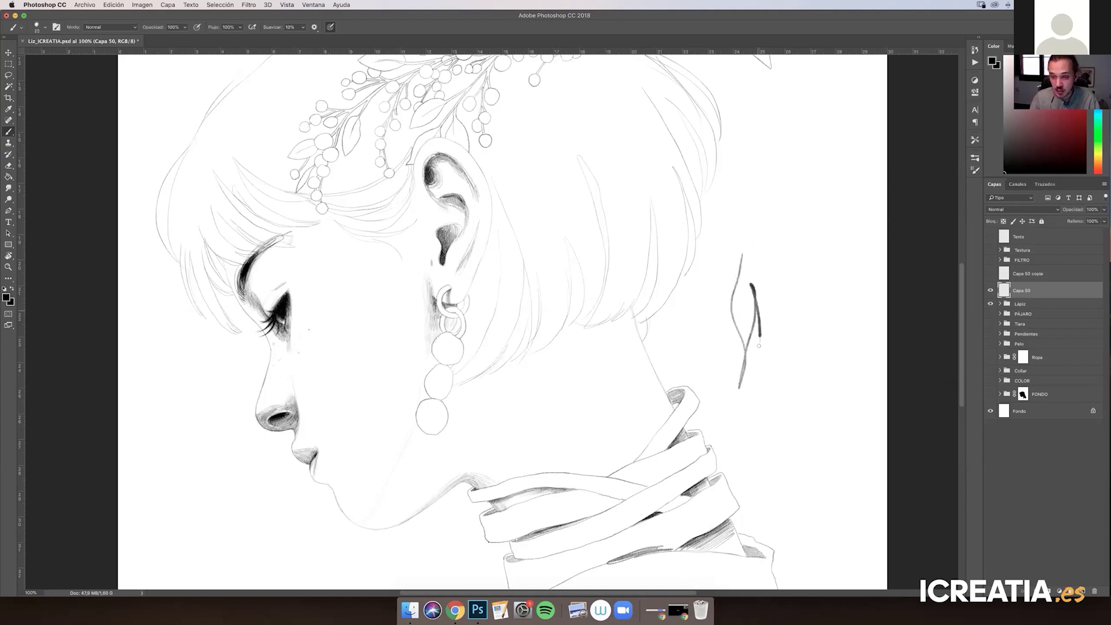
Enlarge the graphite brush and paint a long looping stroke with varying pressure beside the thin test strokes
{"action": "right_click", "coordinate": [786, 292]}
{"action": "left_click_drag", "start_coordinate": [825, 306], "coordinate": [840, 307]}
{"action": "mouse_move", "coordinate": [804, 213]}
{"action": "left_mouse_down"}
{"action": "mouse_move", "coordinate": [800, 327]}
{"action": "mouse_move", "coordinate": [778, 414]}
{"action": "mouse_move", "coordinate": [813, 407]}
{"action": "mouse_move", "coordinate": [837, 240]}
{"action": "mouse_move", "coordinate": [810, 171]}
{"action": "mouse_move", "coordinate": [778, 189]}
{"action": "mouse_move", "coordinate": [760, 303]}
{"action": "left_mouse_up"}
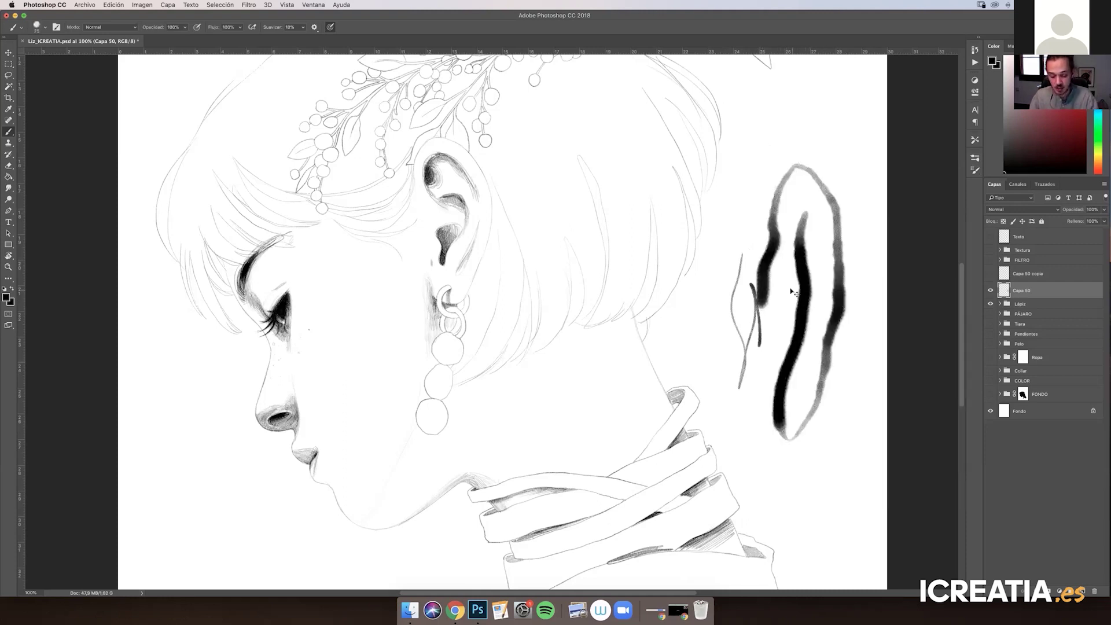
Enlarge the graphite brush further and paint a short, thick test stroke that shows its grain between the hair and the looping stroke
{"action": "key", "text": "super+plus"}
{"action": "key", "text": "super+plus"}
{"action": "mouse_move", "coordinate": [667, 298]}
{"action": "left_mouse_down"}
{"action": "mouse_move", "coordinate": [552, 330]}
{"action": "mouse_move", "coordinate": [417, 342]}
{"action": "left_mouse_up"}
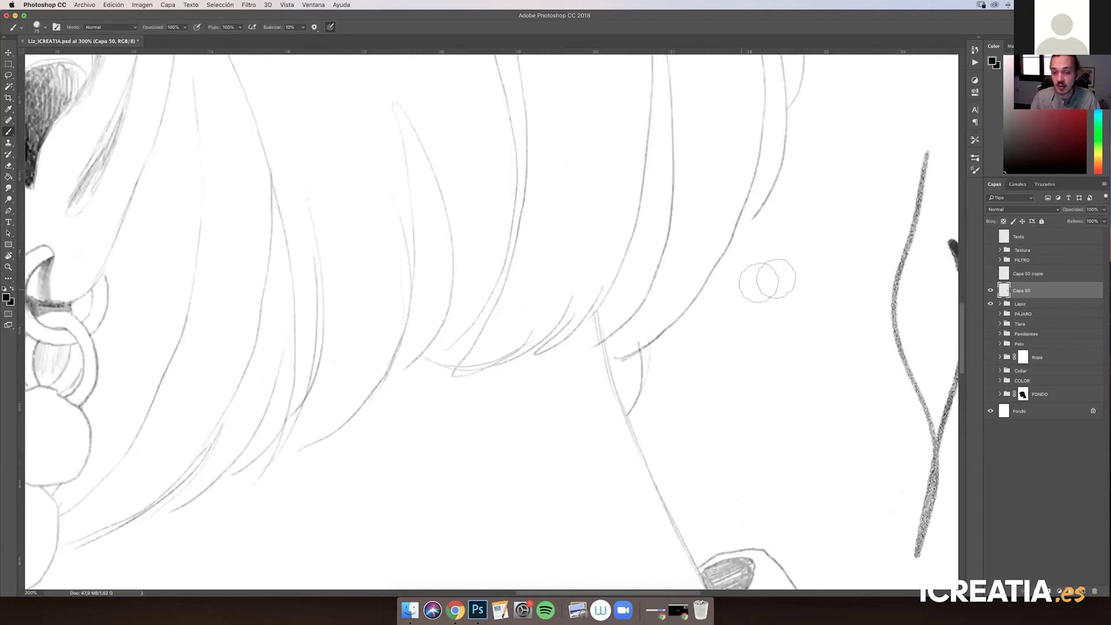
{"action": "left_click_drag", "start_coordinate": [751, 287], "coordinate": [286, 500]}
{"action": "right_click", "coordinate": [699, 276]}
{"action": "left_click", "coordinate": [823, 435]}
{"action": "left_click_drag", "start_coordinate": [754, 296], "coordinate": [784, 297]}
{"action": "left_click_drag", "start_coordinate": [504, 199], "coordinate": [450, 430]}
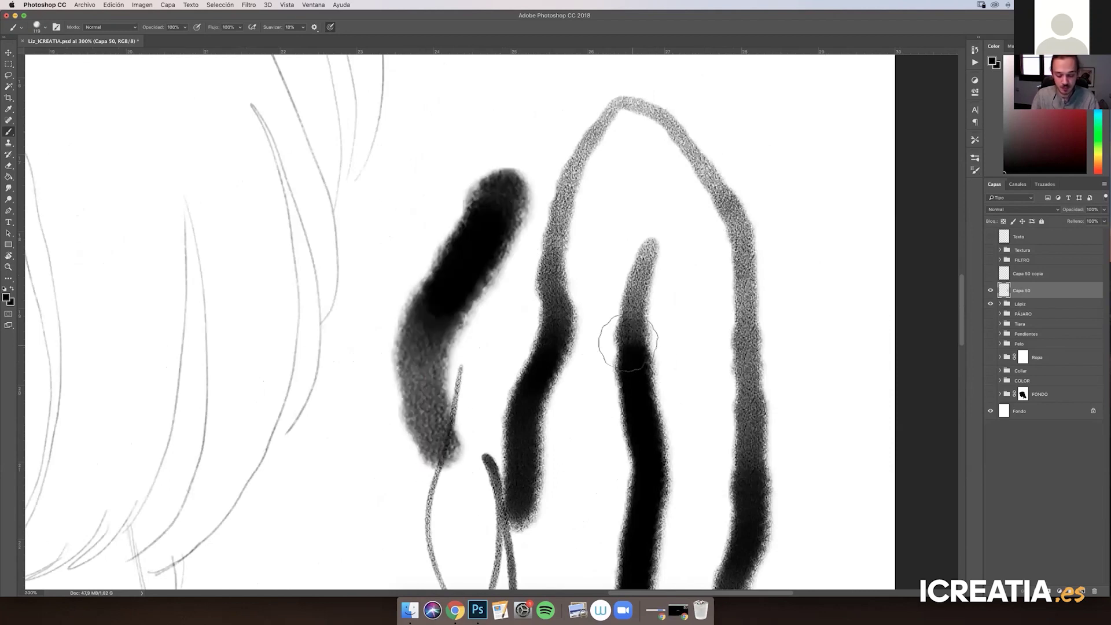
Delete the Capa 50 test layer and dismiss the Brush tool warning
{"action": "key", "text": "super+minus"}
{"action": "key", "text": "super+minus"}
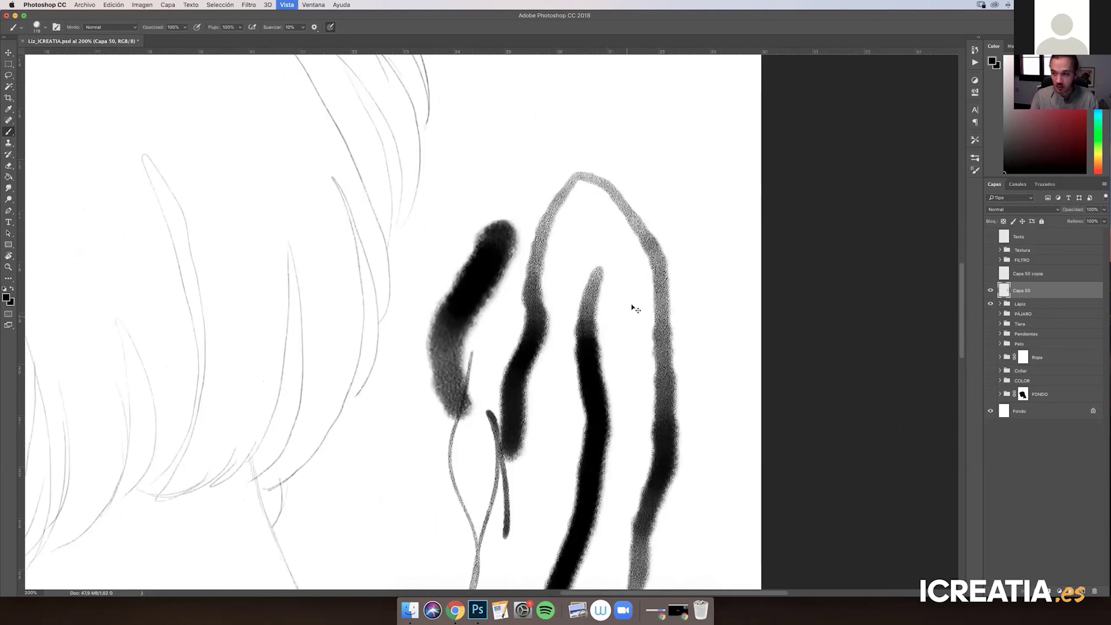
{"action": "key", "text": "super+minus"}
{"action": "key", "text": "super+minus"}
{"action": "mouse_move", "coordinate": [1023, 294]}
{"action": "left_mouse_down"}
{"action": "mouse_move", "coordinate": [1030, 585]}
{"action": "mouse_move", "coordinate": [1094, 591]}
{"action": "left_mouse_up"}
{"action": "left_click", "coordinate": [476, 339]}
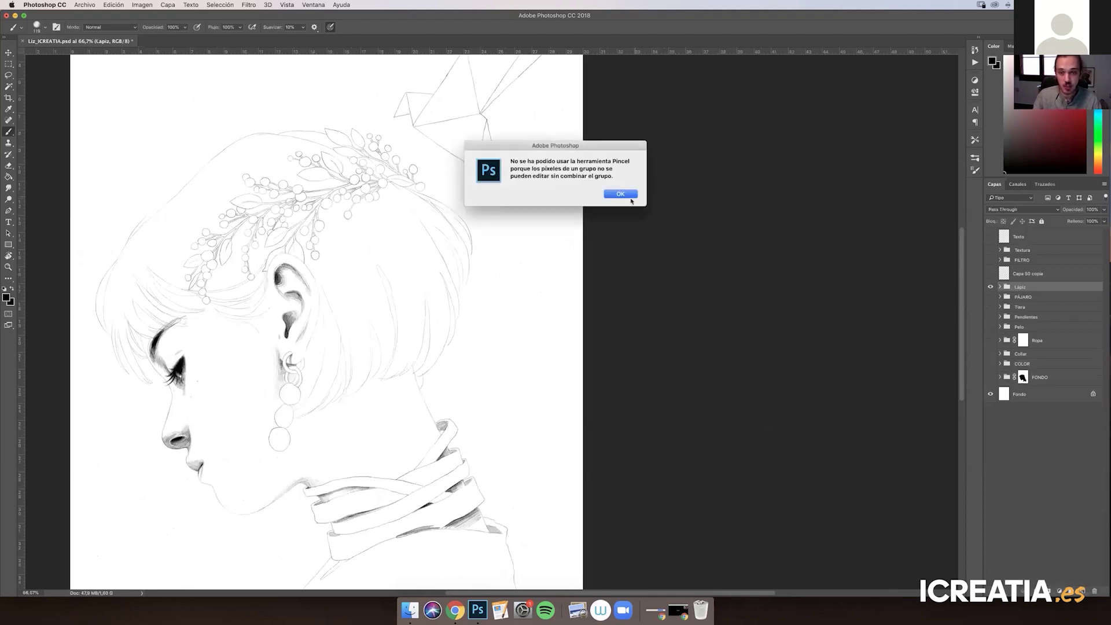
{"action": "left_click", "coordinate": [618, 194]}
Show the Pelo group in the full portrait and expand it to list its layers
{"action": "scroll", "coordinate": [613, 280], "scroll_direction": "left", "scroll_amount": 5}
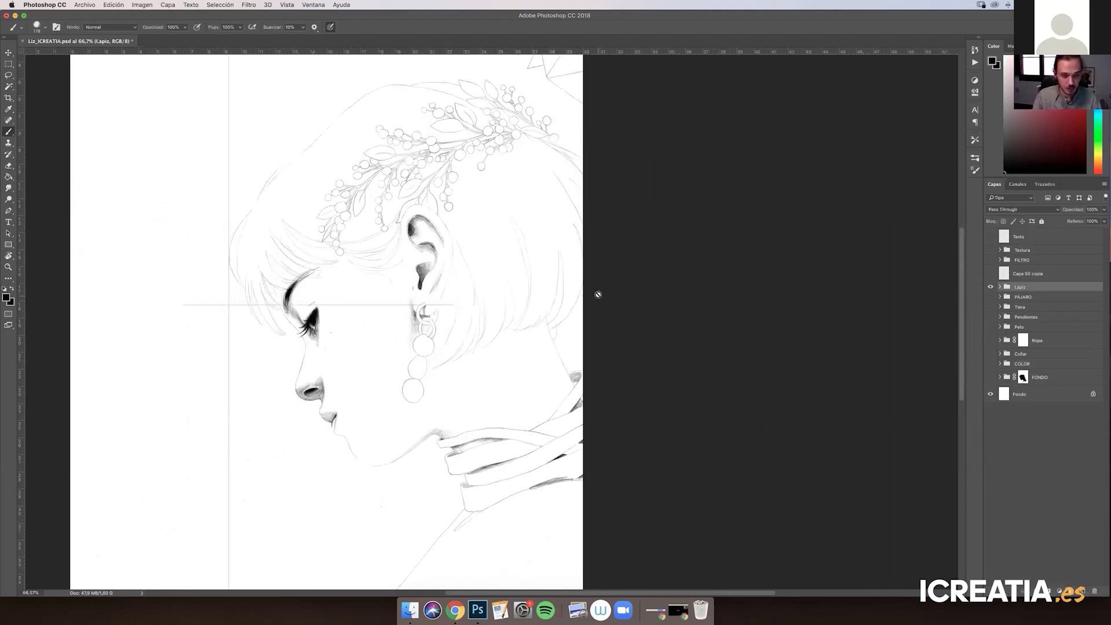
{"action": "scroll", "coordinate": [489, 324], "scroll_direction": "right", "scroll_amount": 5}
{"action": "scroll", "coordinate": [489, 324], "scroll_direction": "up", "scroll_amount": 2}
{"action": "left_click_drag", "start_coordinate": [469, 327], "coordinate": [627, 280]}
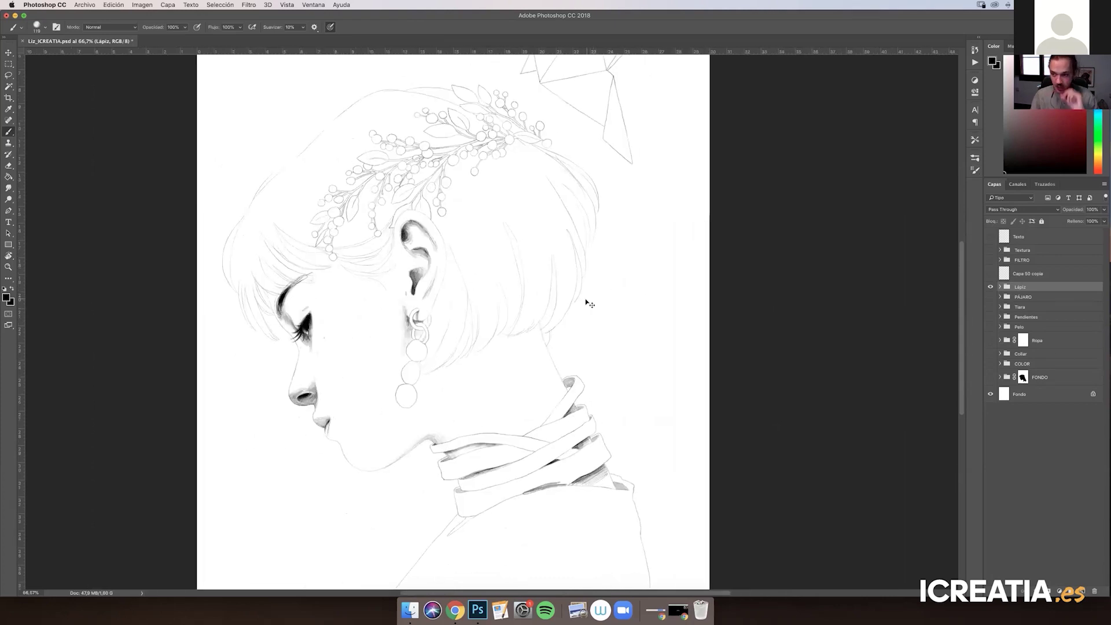
{"action": "key", "text": "super+minus"}
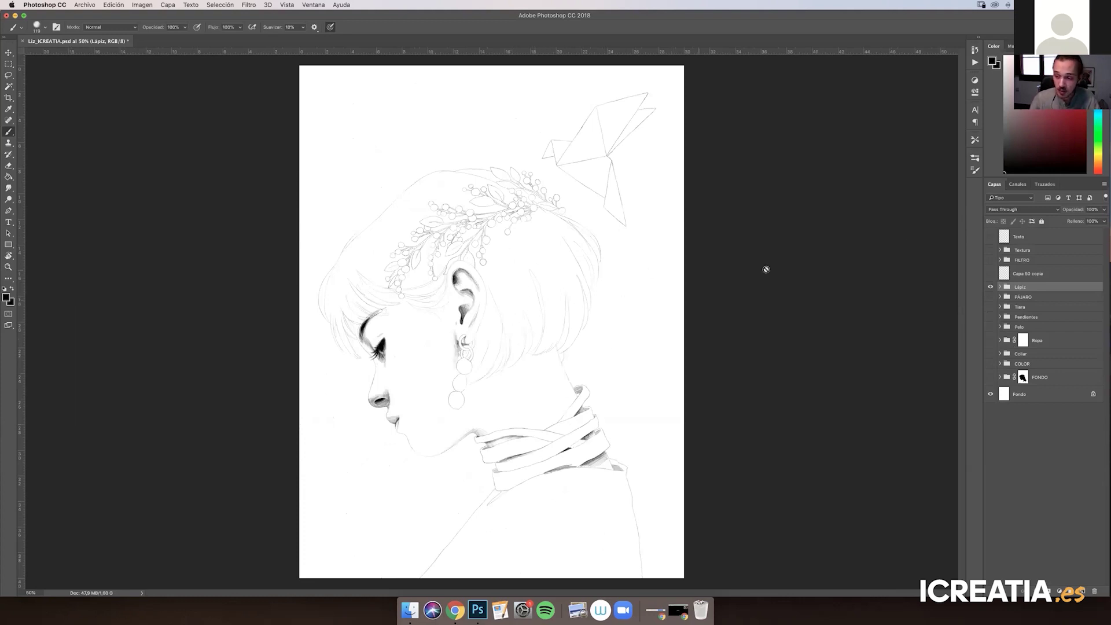
{"action": "left_click", "coordinate": [991, 327]}
{"action": "left_click", "coordinate": [1000, 327]}
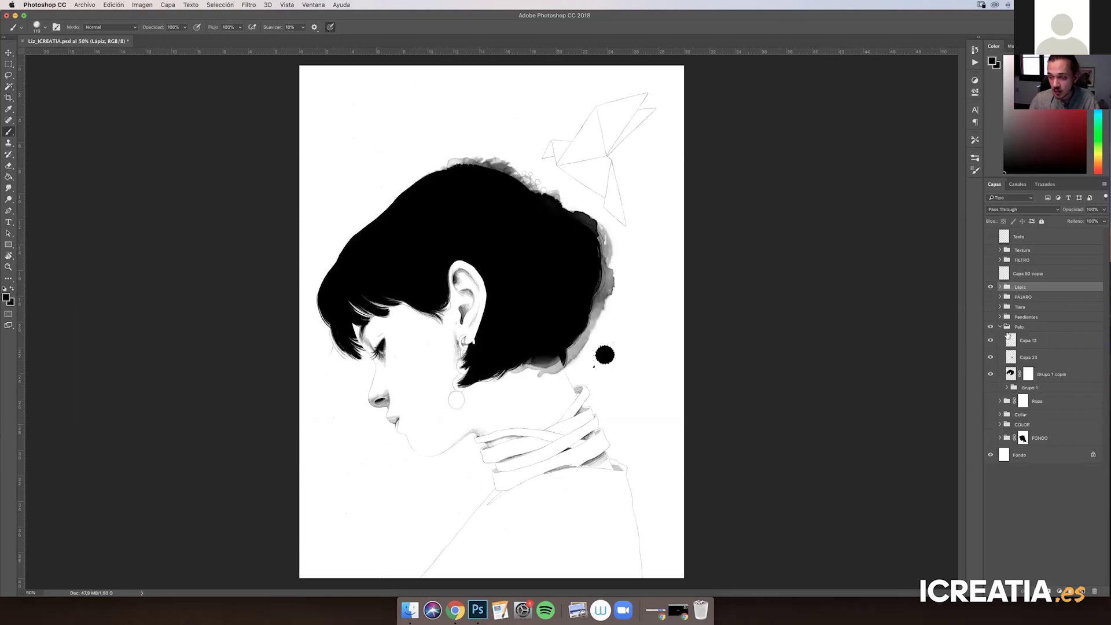
Hide Capa 12, Capa 23 and Grupo 1 copia, then show and expand Grupo 1 with only its Base layer visible
{"action": "left_click", "coordinate": [990, 375]}
{"action": "left_click", "coordinate": [990, 388]}
{"action": "left_click", "coordinate": [1007, 388]}
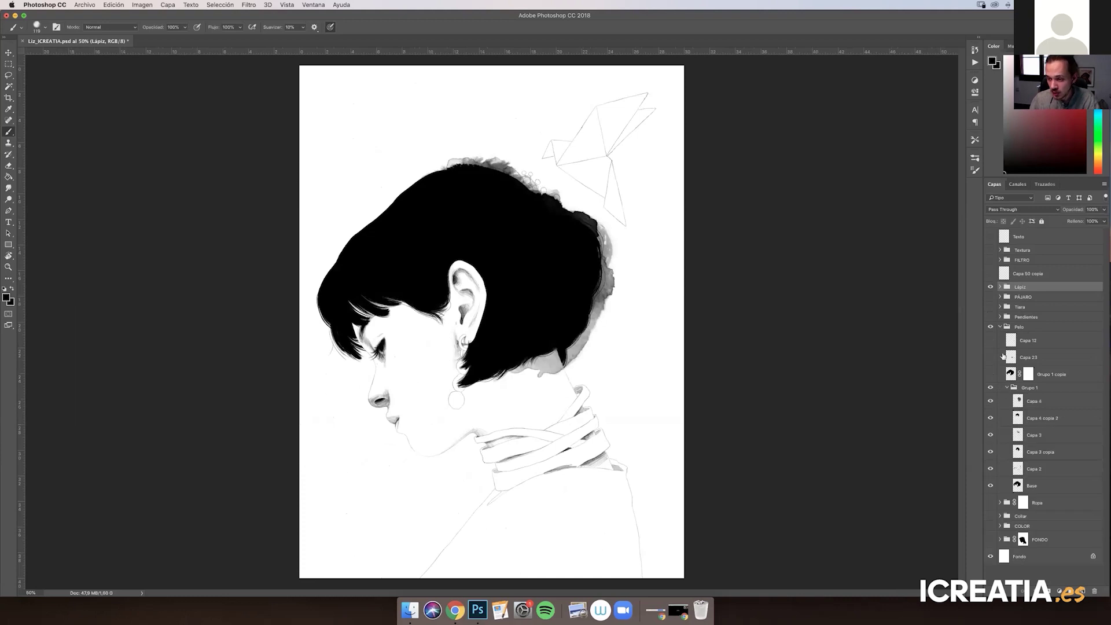
{"action": "left_click_drag", "start_coordinate": [990, 400], "coordinate": [983, 464]}
{"action": "left_click", "coordinate": [990, 487]}
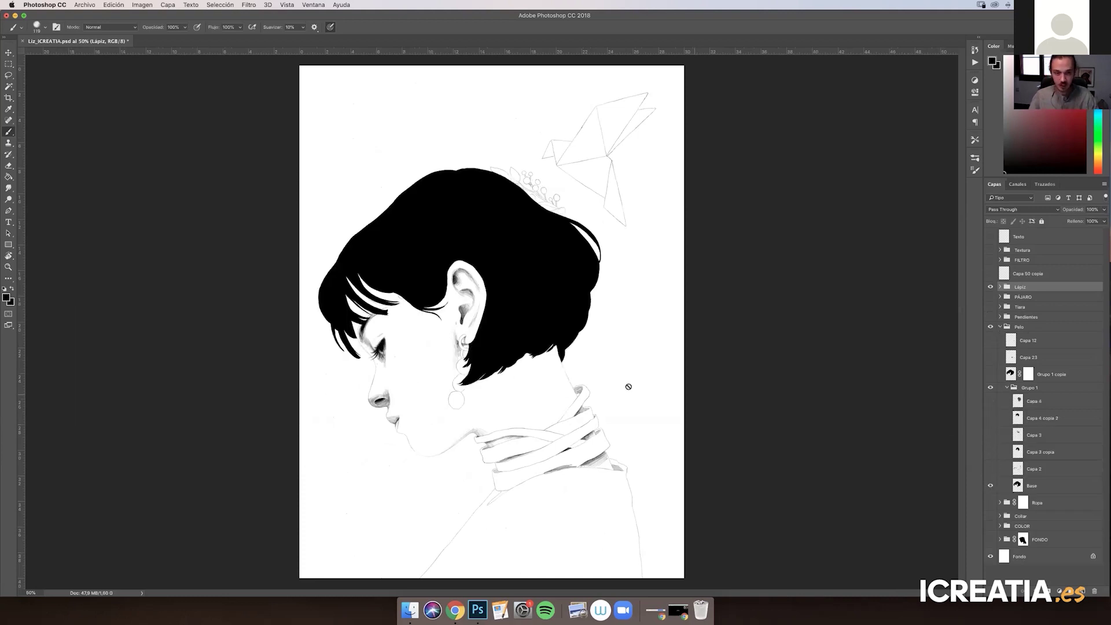
Examine the edges of the flat black hair base around the fringe, ear and nape
{"action": "key", "text": "super+plus"}
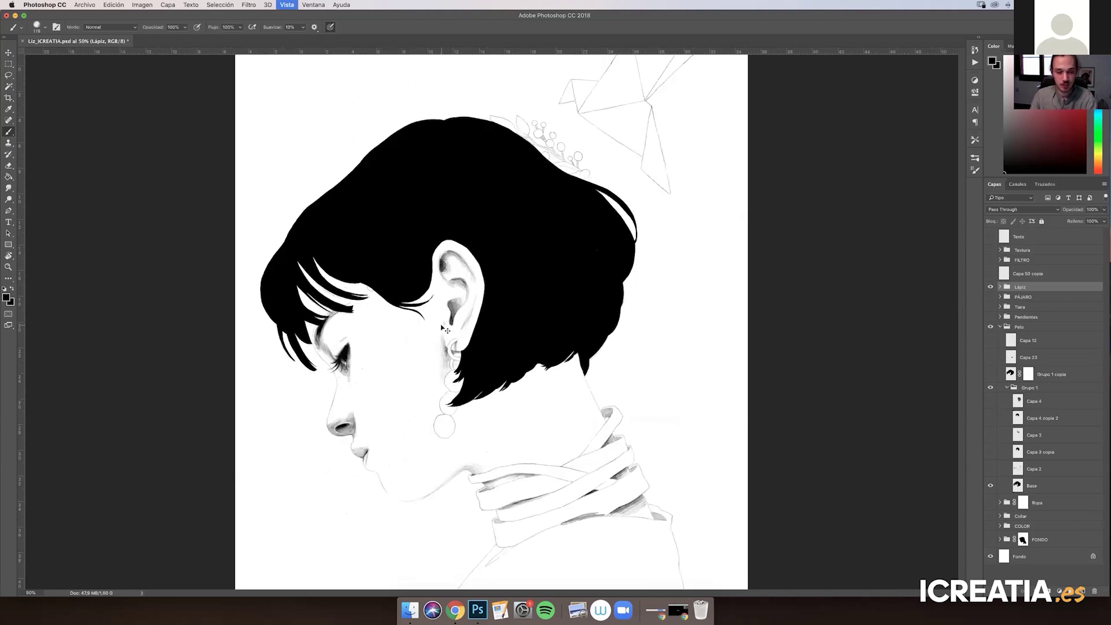
{"action": "key", "text": "super+plus"}
{"action": "key", "text": "super+plus"}
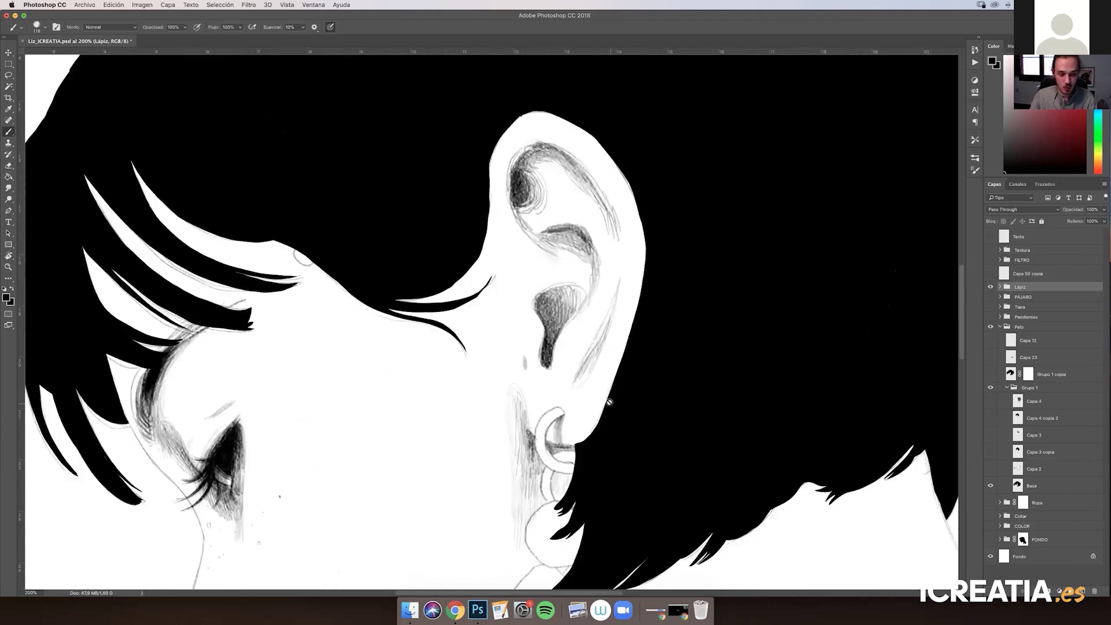
{"action": "key", "text": "super+minus"}
{"action": "left_click_drag", "start_coordinate": [485, 322], "coordinate": [538, 352]}
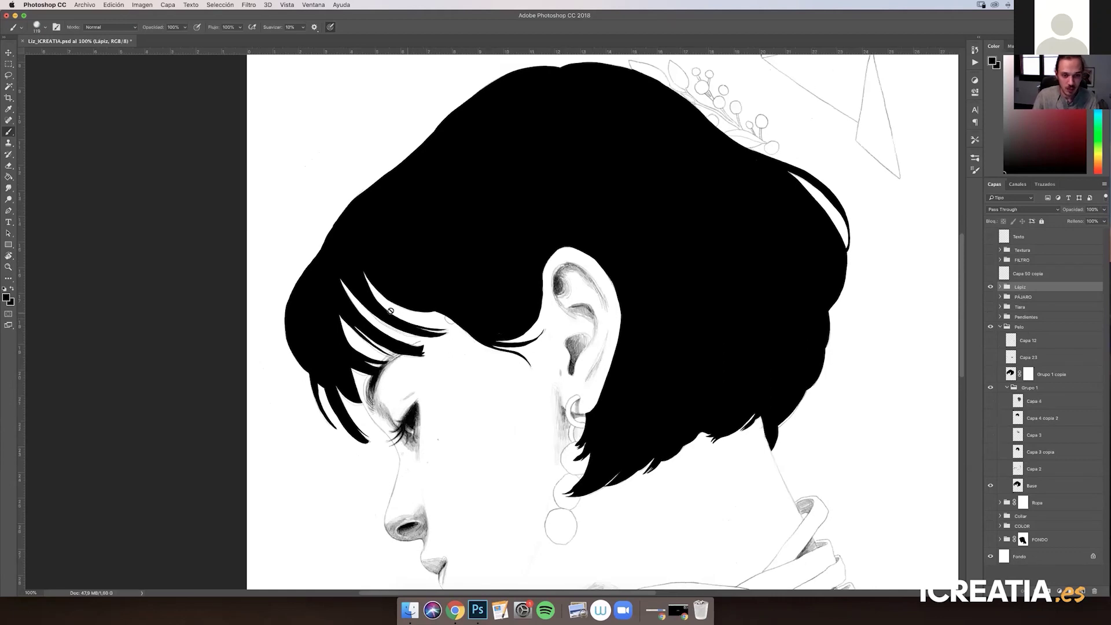
{"action": "left_click_drag", "start_coordinate": [837, 261], "coordinate": [808, 299]}
Create a new layer above Texto and outline a curved, jagged-edged hair shape with the Lasso tool in the blank area above the head
{"action": "key", "text": "l"}
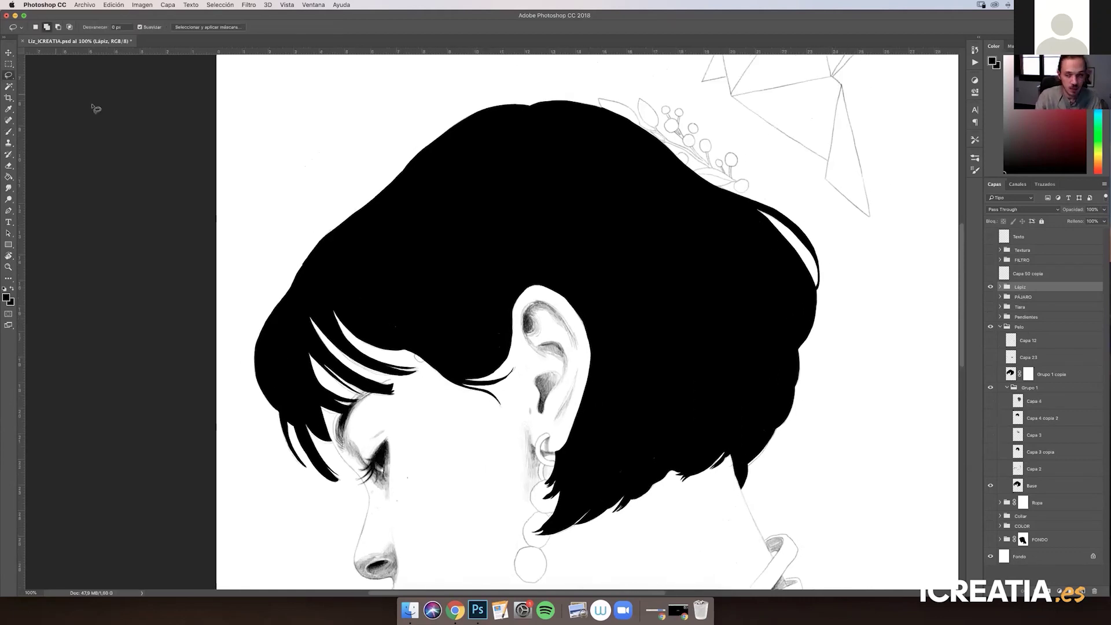
{"action": "left_click", "coordinate": [1035, 239]}
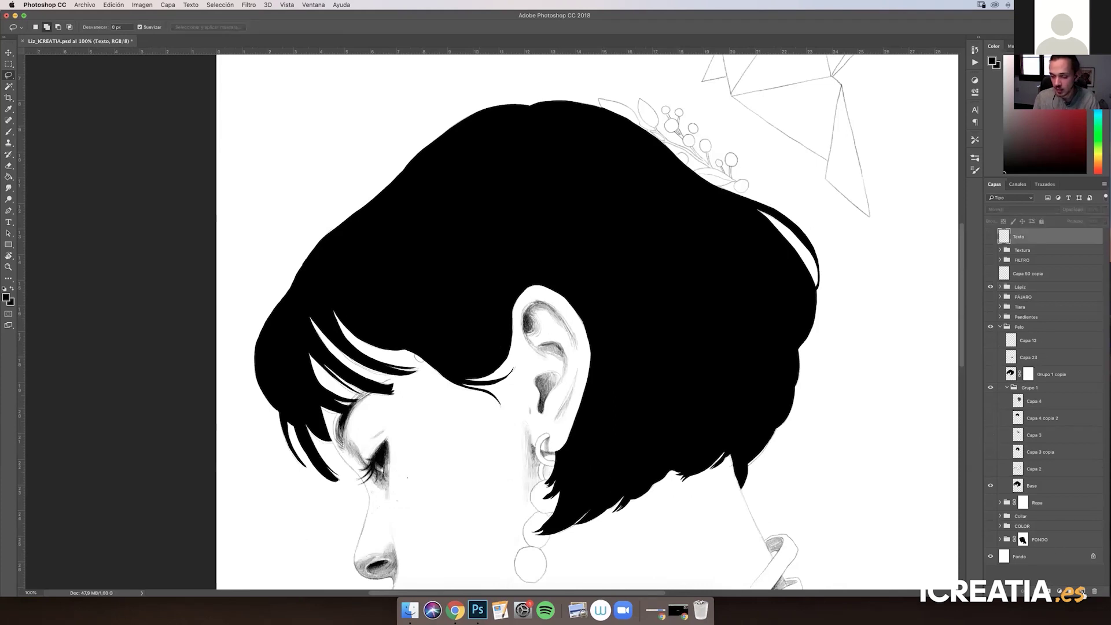
{"action": "left_click", "coordinate": [1084, 593]}
{"action": "left_click_drag", "start_coordinate": [510, 256], "coordinate": [619, 386]}
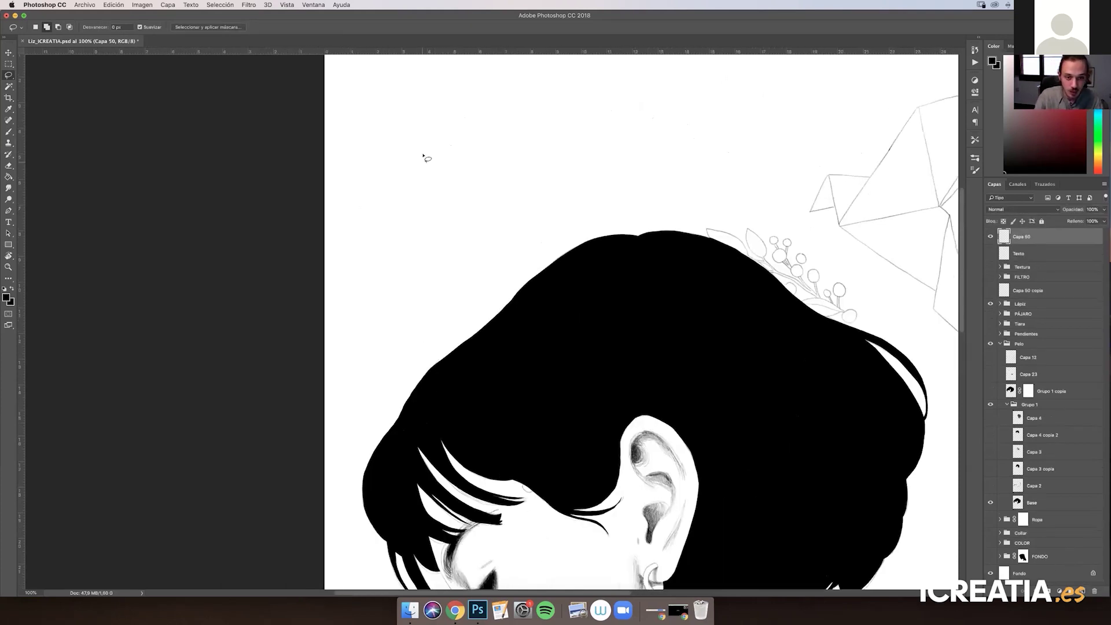
{"action": "mouse_move", "coordinate": [446, 106]}
{"action": "left_mouse_down"}
{"action": "mouse_move", "coordinate": [411, 130]}
{"action": "mouse_move", "coordinate": [438, 168]}
{"action": "mouse_move", "coordinate": [453, 156]}
{"action": "mouse_move", "coordinate": [464, 227]}
{"action": "mouse_move", "coordinate": [429, 243]}
{"action": "mouse_move", "coordinate": [477, 249]}
{"action": "mouse_move", "coordinate": [565, 227]}
{"action": "mouse_move", "coordinate": [576, 190]}
{"action": "mouse_move", "coordinate": [546, 115]}
{"action": "mouse_move", "coordinate": [421, 115]}
{"action": "left_mouse_up"}
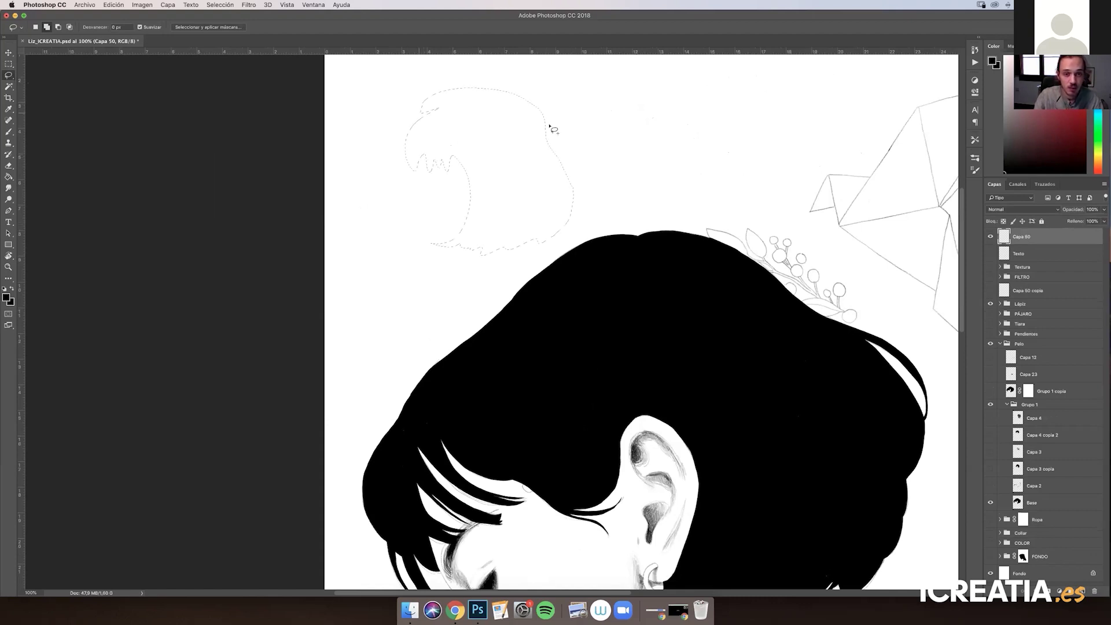
Fill the outlined hair shape above the head with solid black on Capa 50 using the Paint Bucket
{"action": "key", "text": "g"}
{"action": "left_click", "coordinate": [535, 184]}
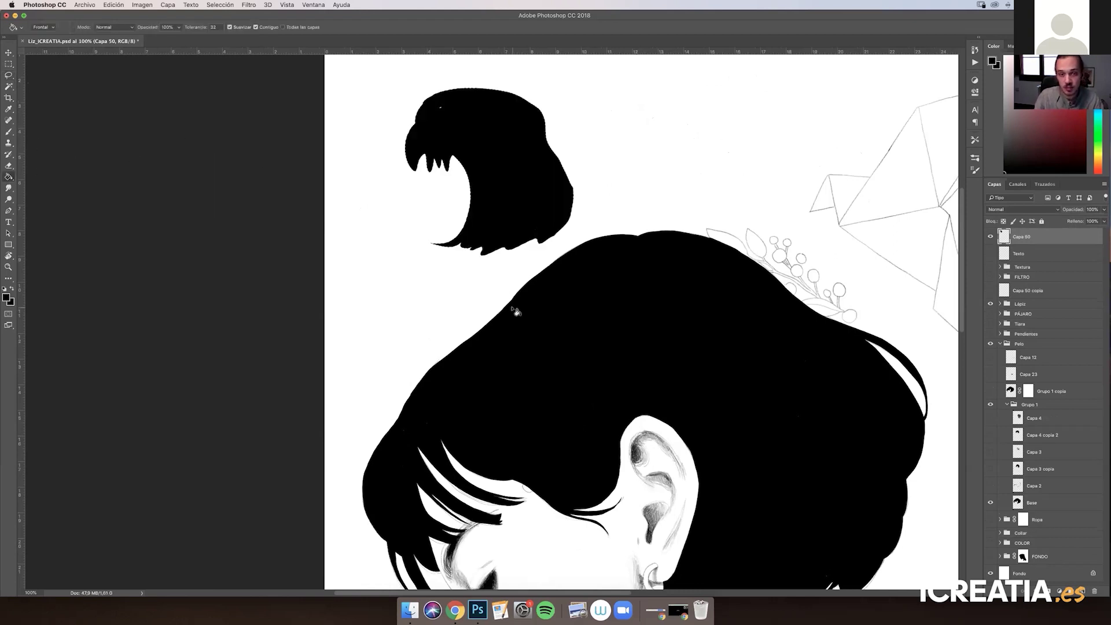
{"action": "scroll", "coordinate": [580, 278], "scroll_direction": "right", "scroll_amount": 3}
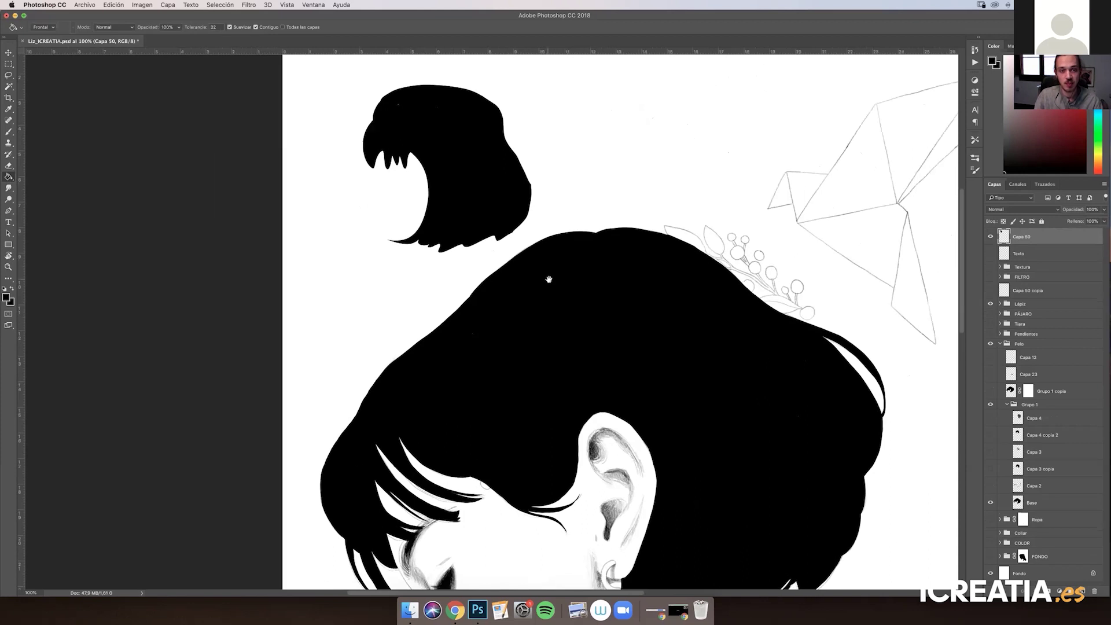
{"action": "scroll", "coordinate": [723, 341], "scroll_direction": "down", "scroll_amount": 5}
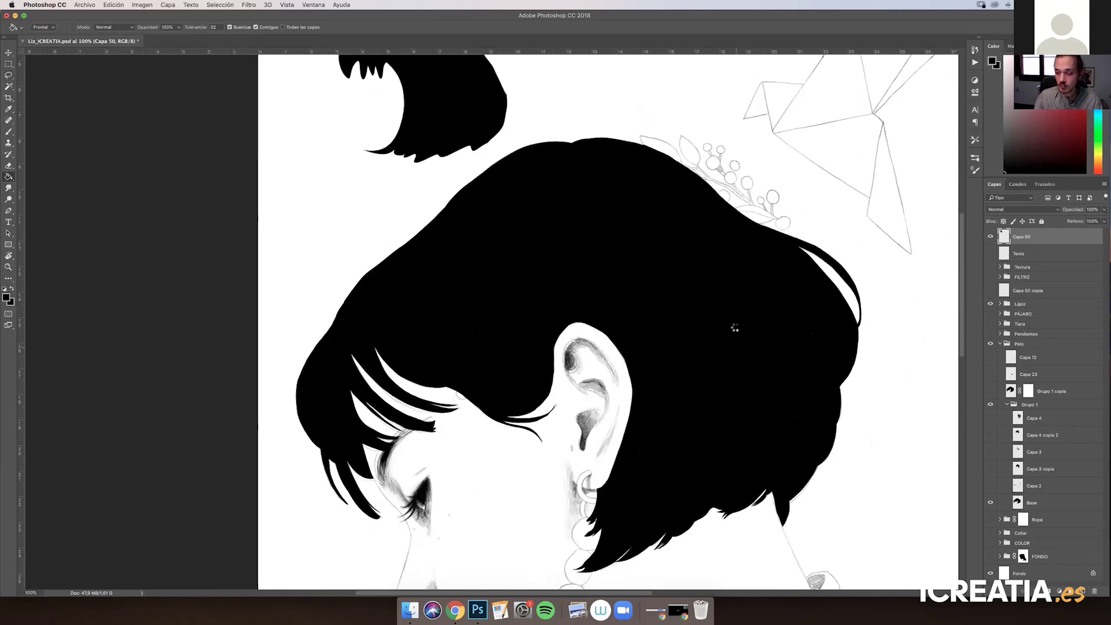
{"action": "left_click", "coordinate": [790, 336]}
{"action": "key", "text": "super+z"}
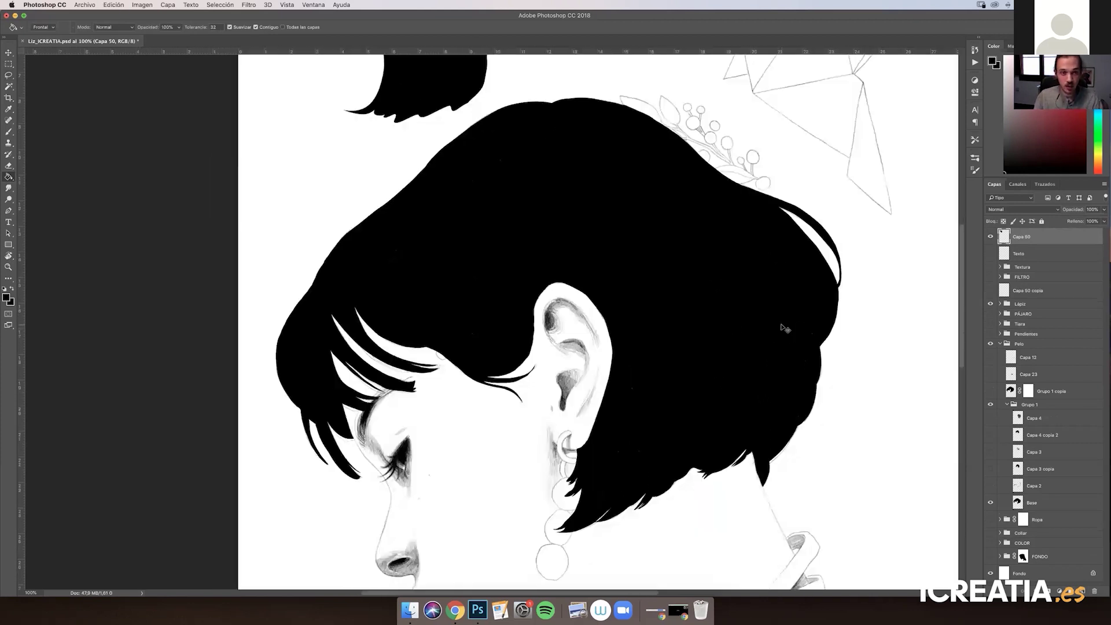
Show Capa 2 in Grupo 1, toggling its visibility several times to compare the fine strand edges with the flat base
{"action": "scroll", "coordinate": [711, 372], "scroll_direction": "down", "scroll_amount": 3}
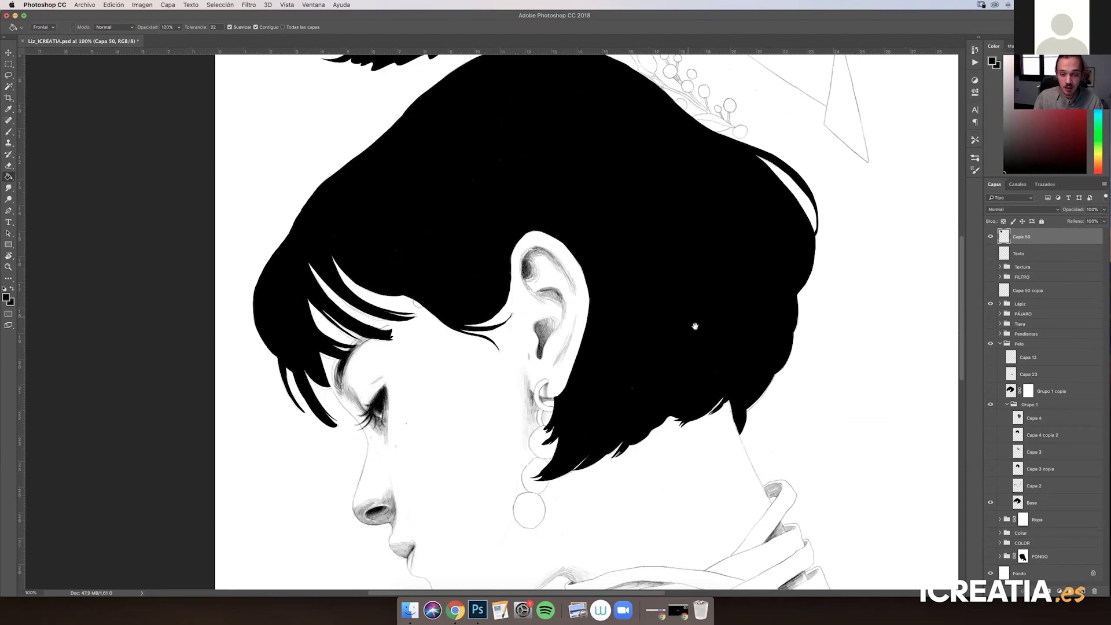
{"action": "left_click", "coordinate": [1034, 487]}
{"action": "left_click", "coordinate": [991, 486]}
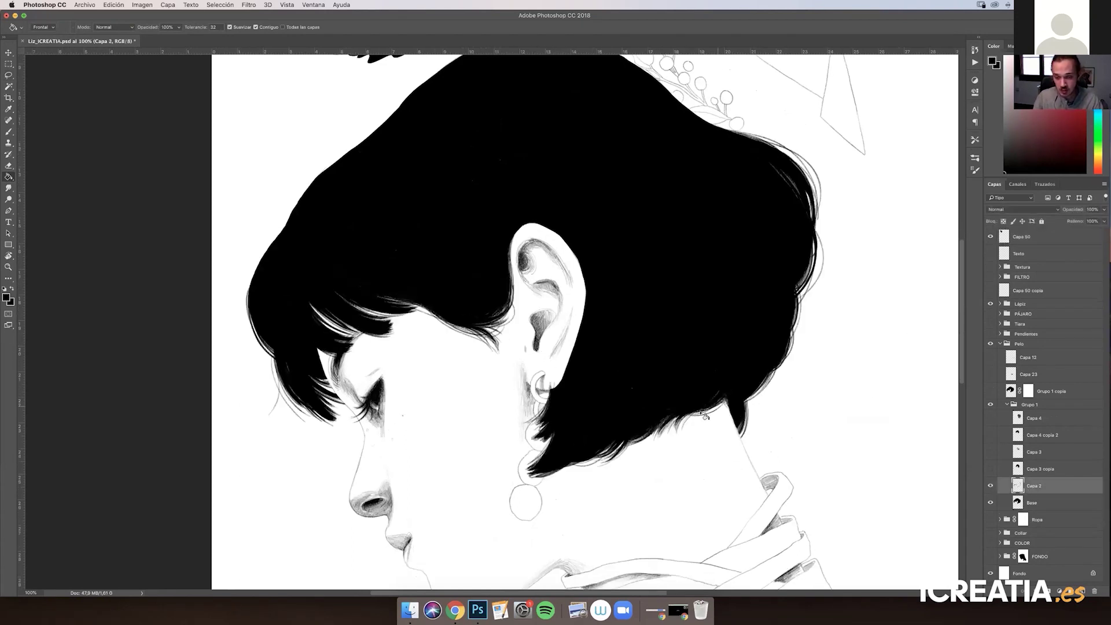
{"action": "left_click", "coordinate": [991, 486]}
{"action": "left_click", "coordinate": [993, 486]}
{"action": "left_click", "coordinate": [992, 486]}
{"action": "left_click", "coordinate": [992, 486]}
{"action": "left_click", "coordinate": [992, 486]}
{"action": "left_click", "coordinate": [991, 486]}
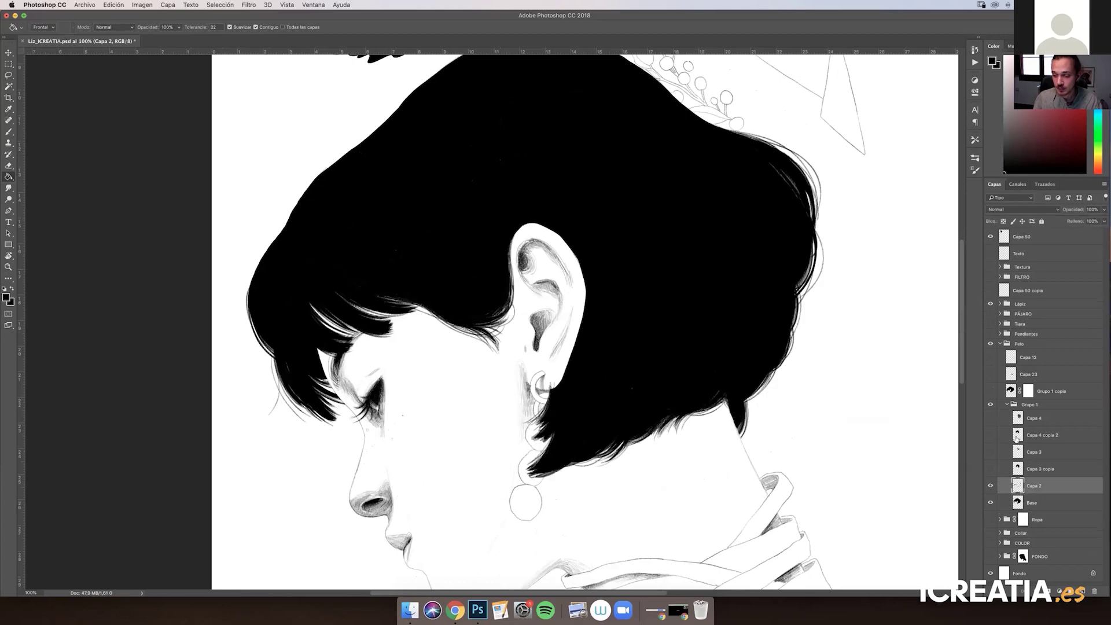
Make Capa 50 the active layer again, undo the stray black fill and dismiss the desktop notification
{"action": "left_click", "coordinate": [1046, 240]}
{"action": "left_click", "coordinate": [679, 307]}
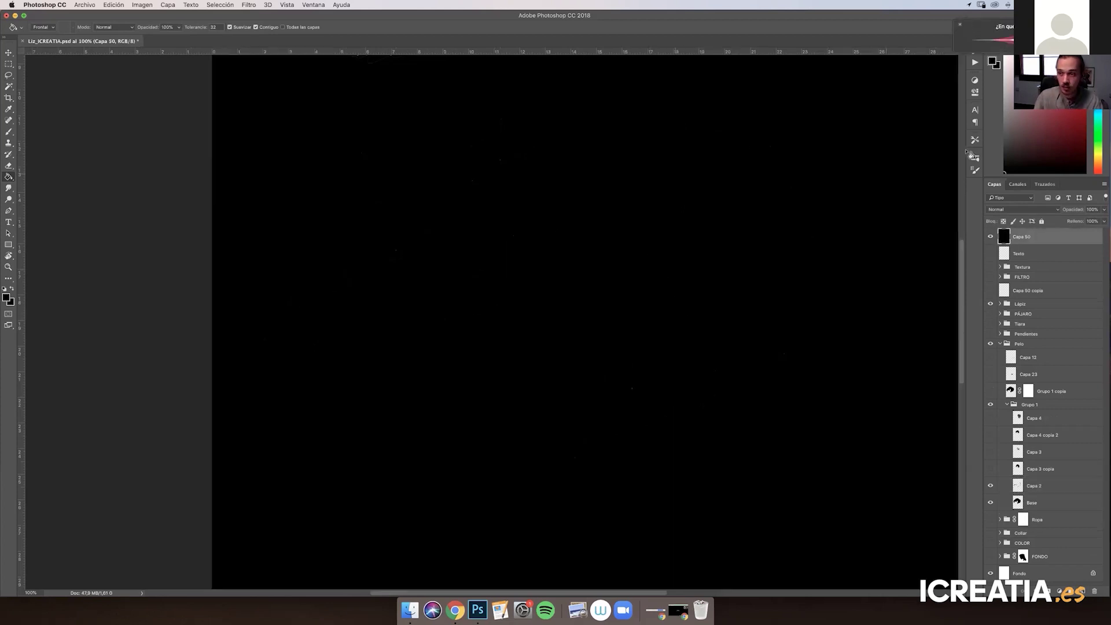
{"action": "key", "text": "super+z"}
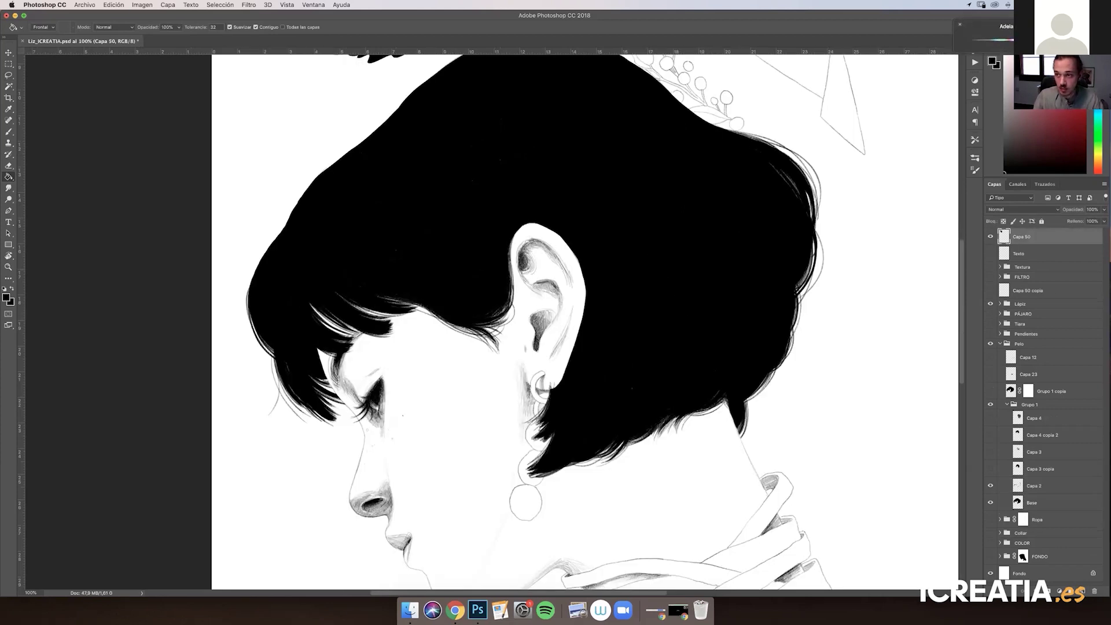
{"action": "left_click", "coordinate": [959, 25]}
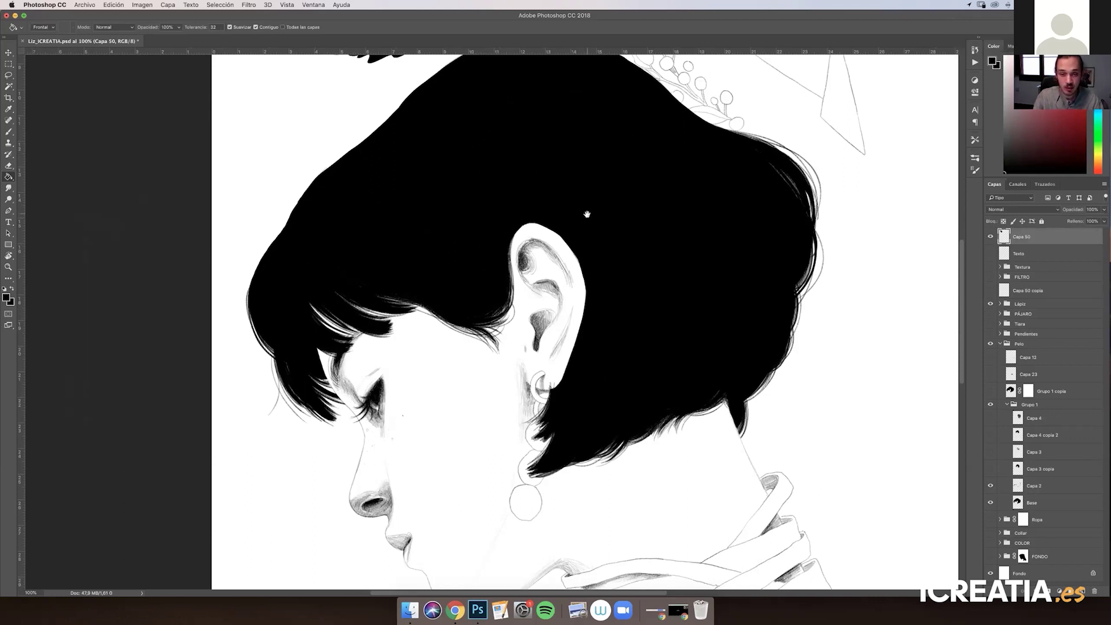
Set the graphite brush size to 13 px and paint fine strands along the fringe edge of the black sample shape
{"action": "scroll", "coordinate": [587, 214], "scroll_direction": "up", "scroll_amount": 5}
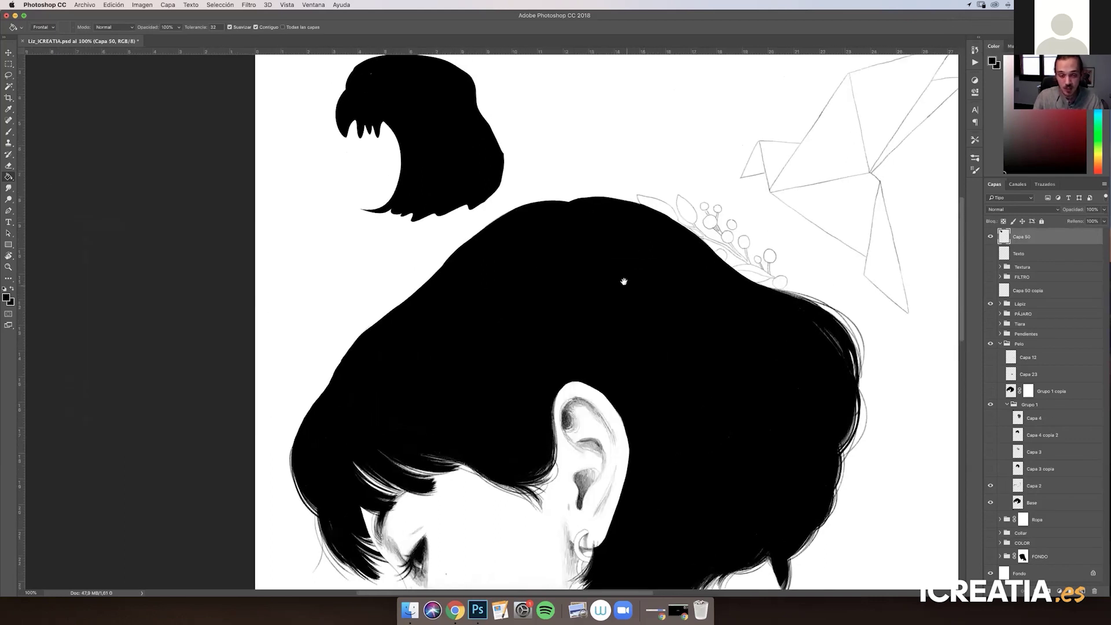
{"action": "scroll", "coordinate": [624, 281], "scroll_direction": "down", "scroll_amount": 5}
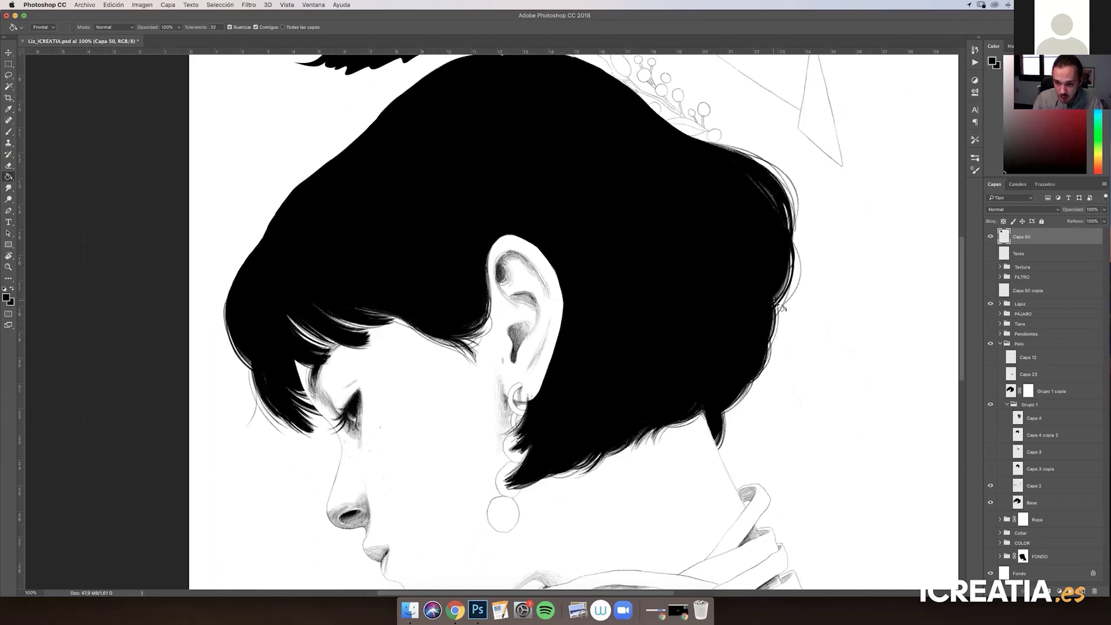
{"action": "key", "text": "b"}
{"action": "right_click", "coordinate": [838, 262]}
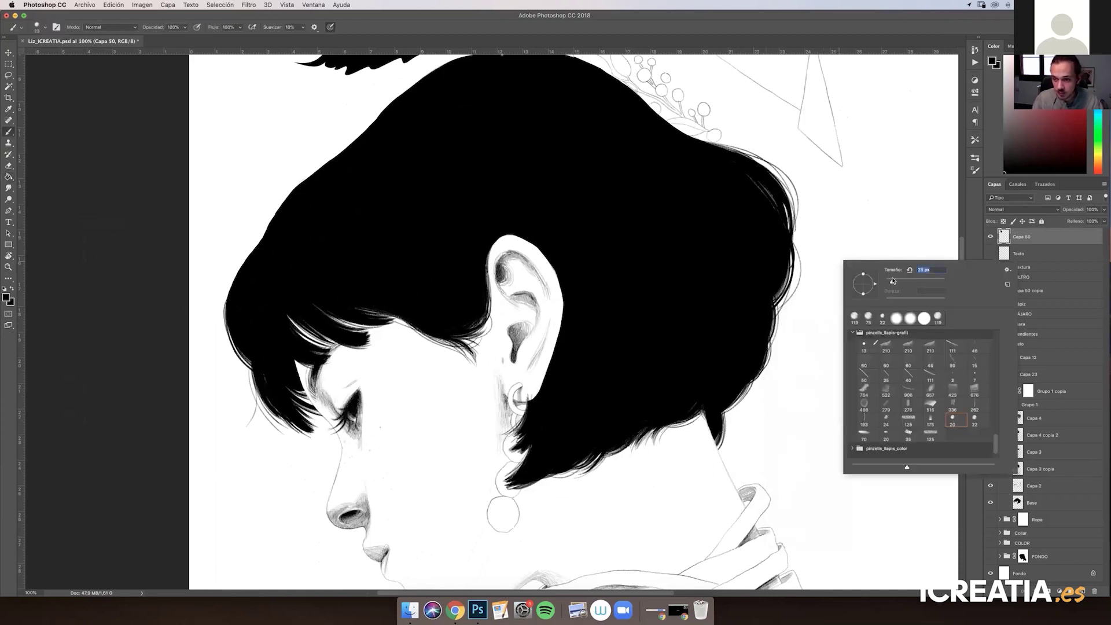
{"action": "type", "text": "13"}
{"action": "key", "text": "Return"}
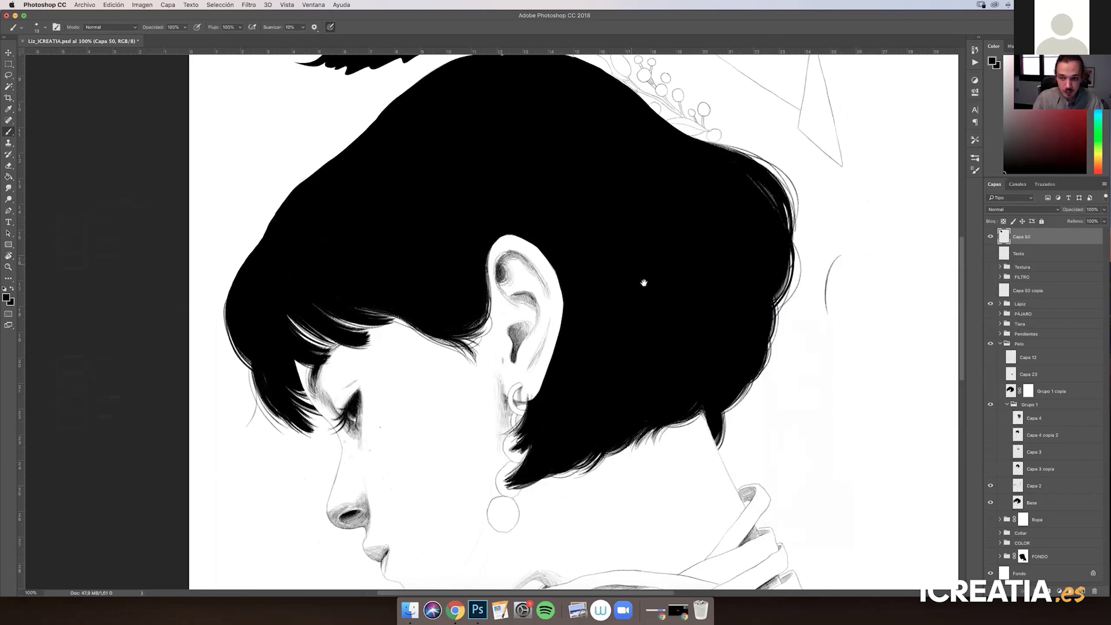
{"action": "left_click_drag", "start_coordinate": [644, 282], "coordinate": [765, 450]}
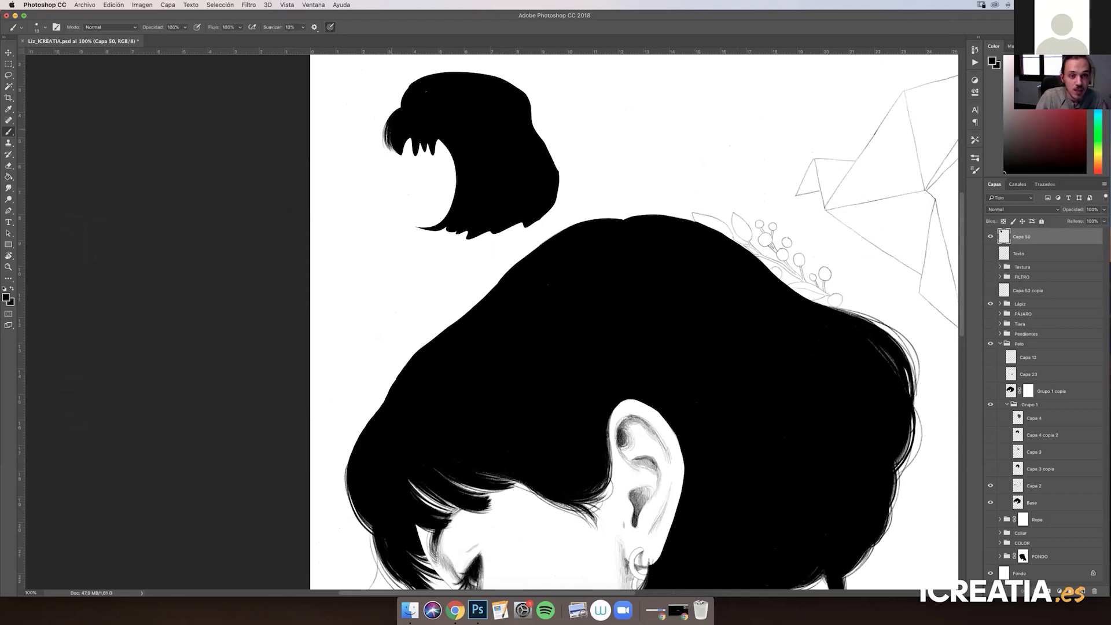
{"action": "scroll", "coordinate": [610, 250], "scroll_direction": "down", "scroll_amount": 5}
{"action": "scroll", "coordinate": [610, 251], "scroll_direction": "right", "scroll_amount": 6}
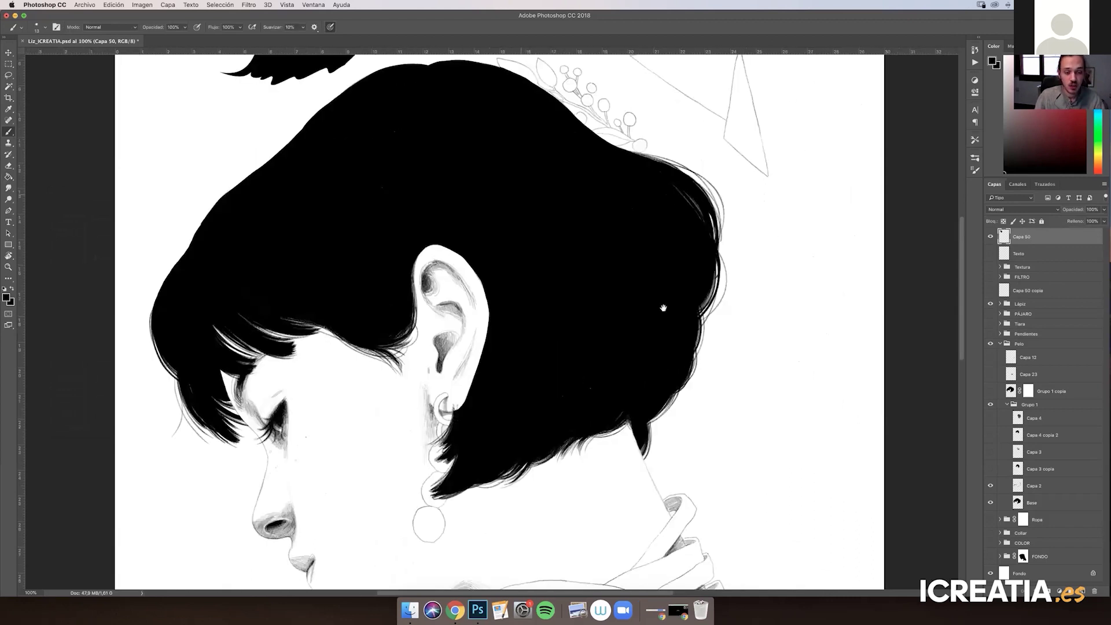
Show Capa 3 copia, Capa 3 and Capa 4 copia 2 in Grupo 1 with most of the portrait in view
{"action": "left_click_drag", "start_coordinate": [663, 307], "coordinate": [709, 264]}
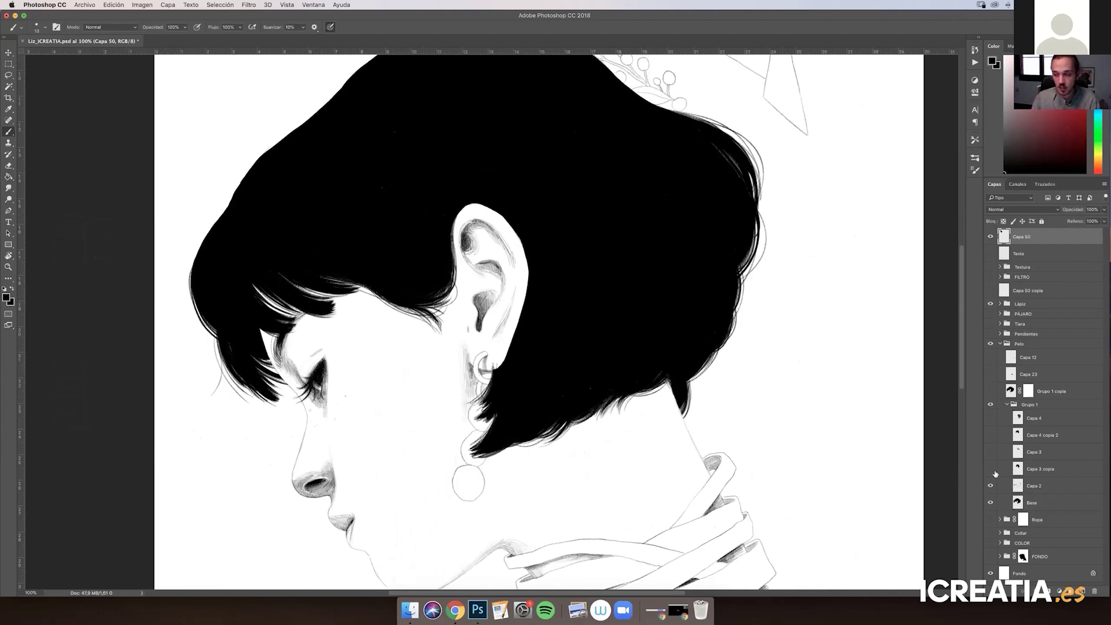
{"action": "left_click_drag", "start_coordinate": [805, 358], "coordinate": [822, 419]}
{"action": "key", "text": "super+minus"}
{"action": "key", "text": "super+minus"}
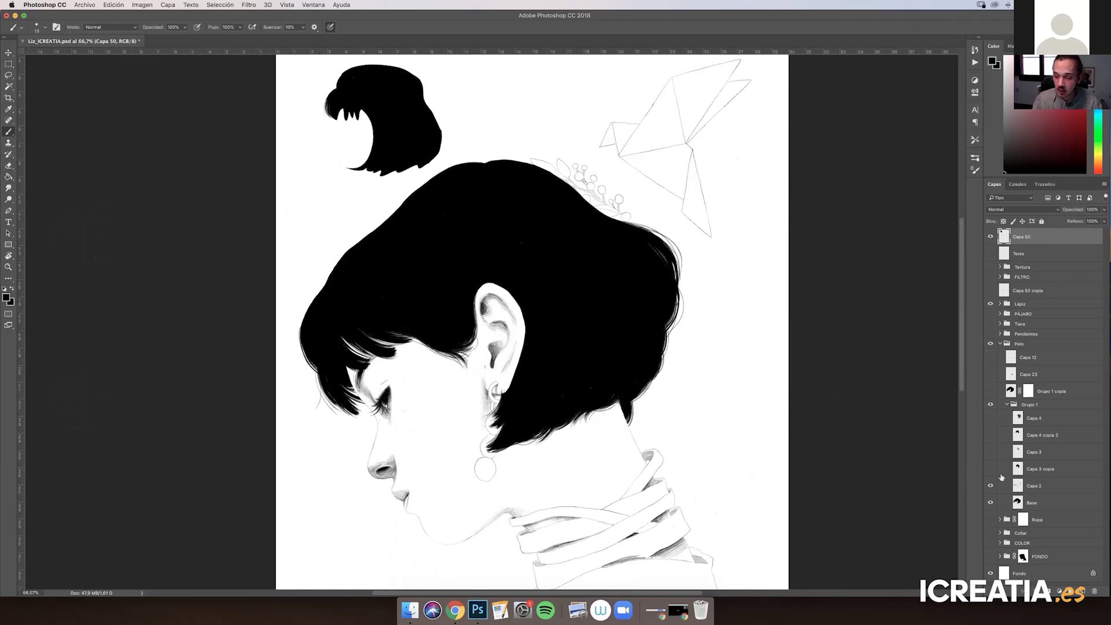
{"action": "left_click", "coordinate": [991, 469]}
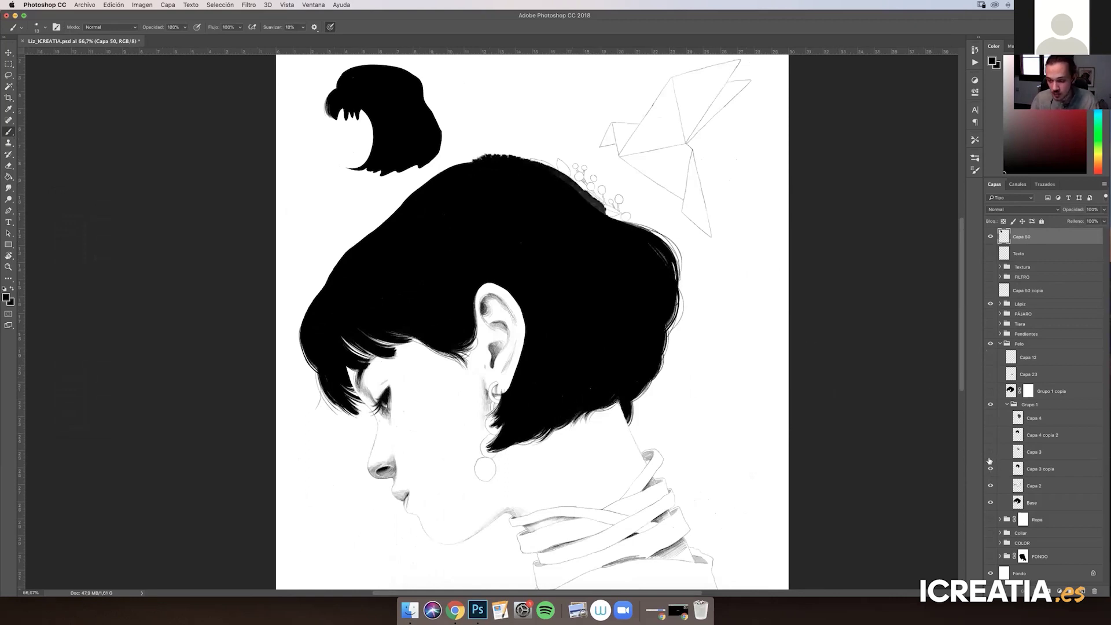
{"action": "left_click", "coordinate": [990, 451]}
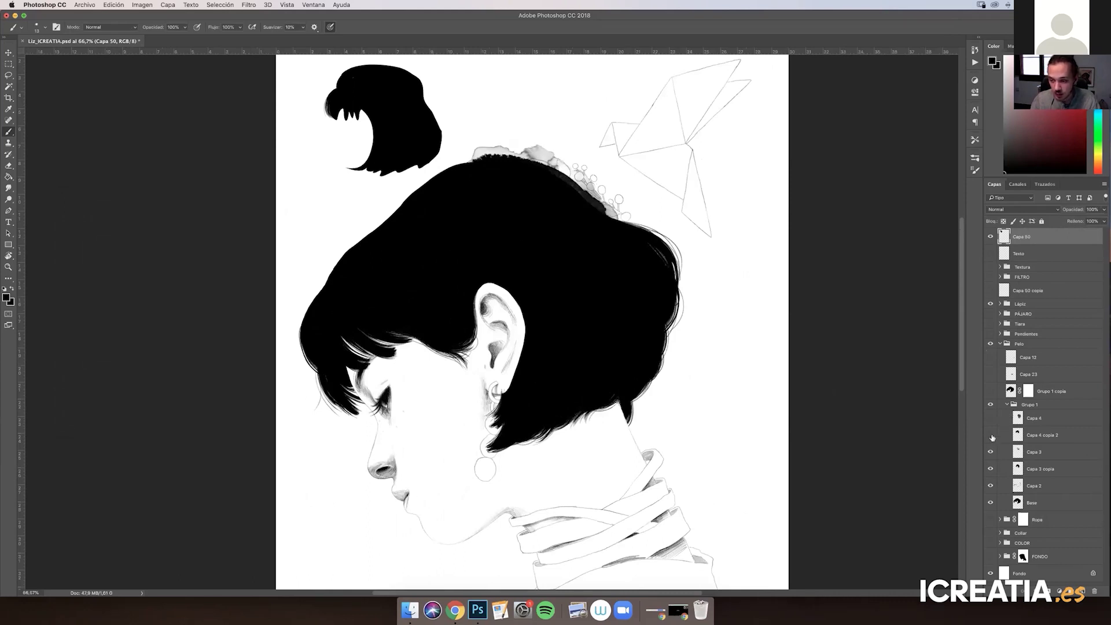
{"action": "left_click", "coordinate": [990, 435]}
Show Capa 4, toggling it on and off to compare the watercolour stain at close range behind the nape
{"action": "left_click", "coordinate": [990, 419]}
{"action": "left_click", "coordinate": [991, 418]}
{"action": "key", "text": "super+plus"}
{"action": "key", "text": "super+plus"}
{"action": "left_click_drag", "start_coordinate": [759, 368], "coordinate": [407, 299]}
{"action": "left_click", "coordinate": [990, 418]}
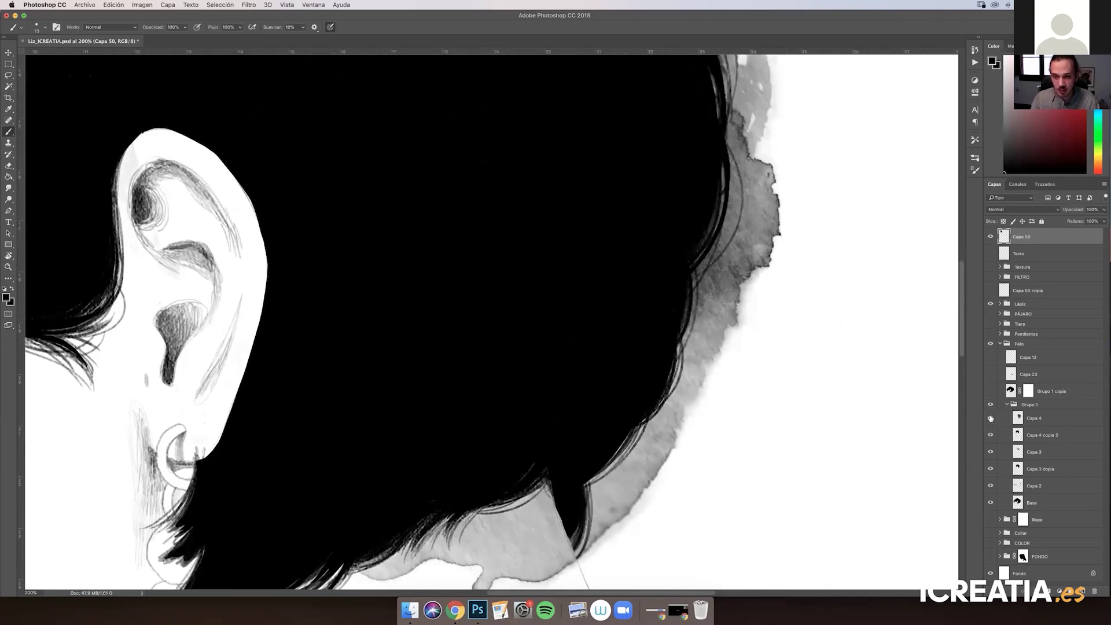
Collapse Grupo 1 and return to an overview of the portrait with the stained hair edges
{"action": "key", "text": "super+minus"}
{"action": "key", "text": "super+minus"}
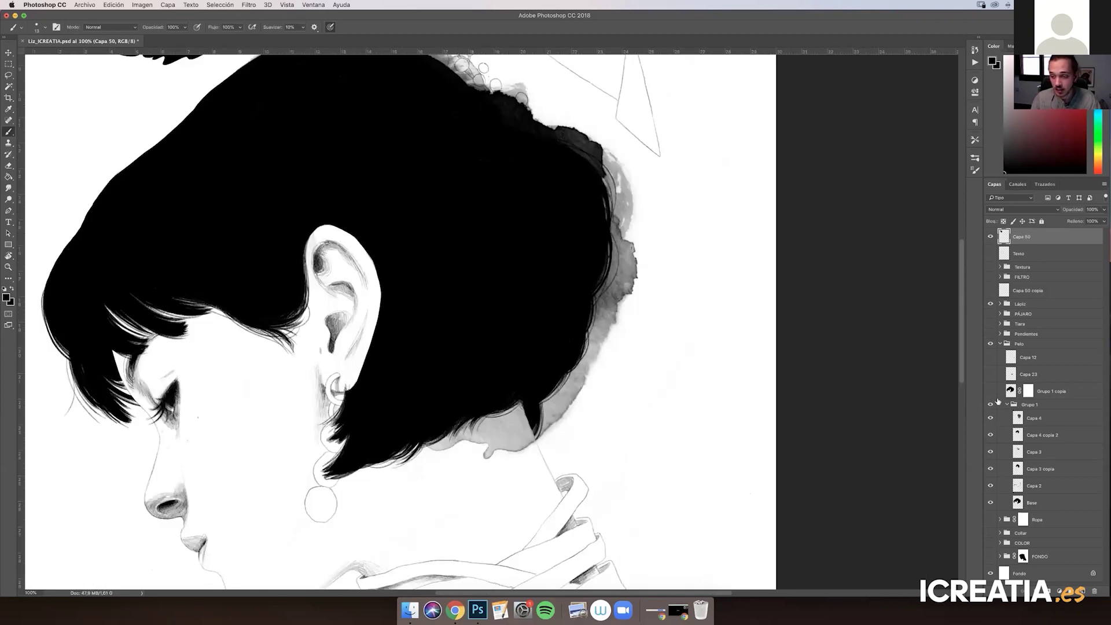
{"action": "left_click", "coordinate": [1007, 405]}
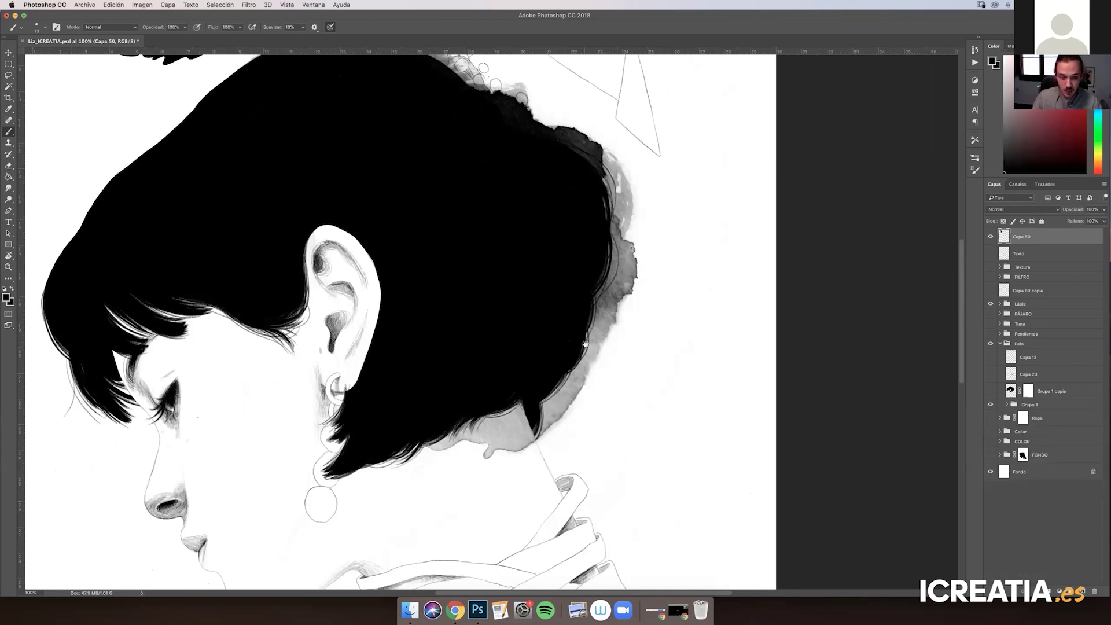
{"action": "key", "text": "super+minus"}
{"action": "key", "text": "super+minus"}
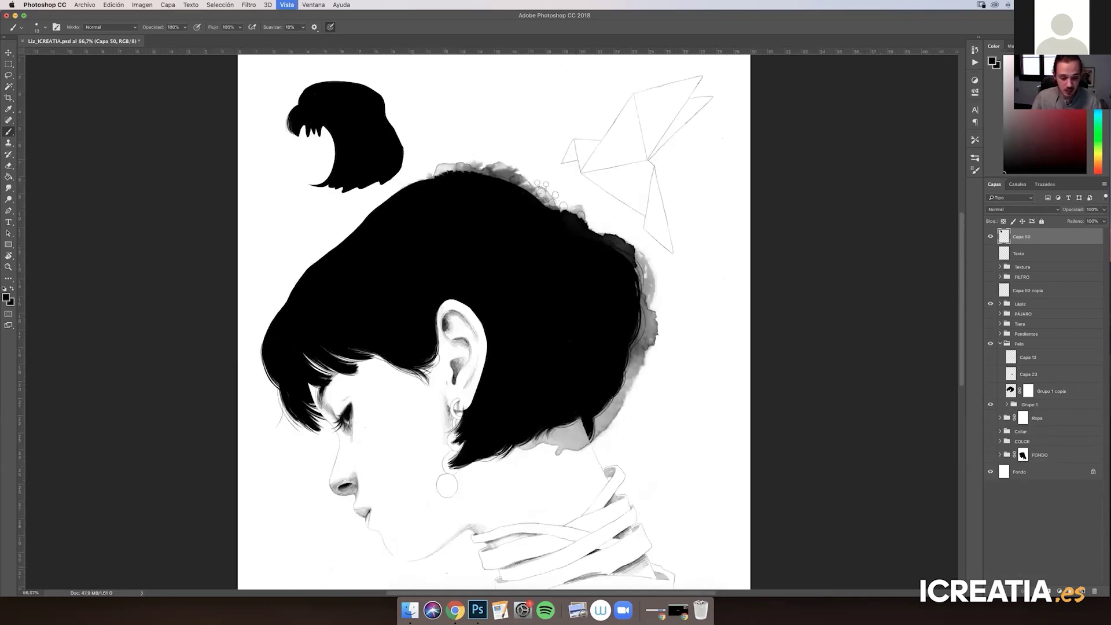
Switch to the browser window with the Zoom webinar
{"action": "left_click", "coordinate": [678, 609]}
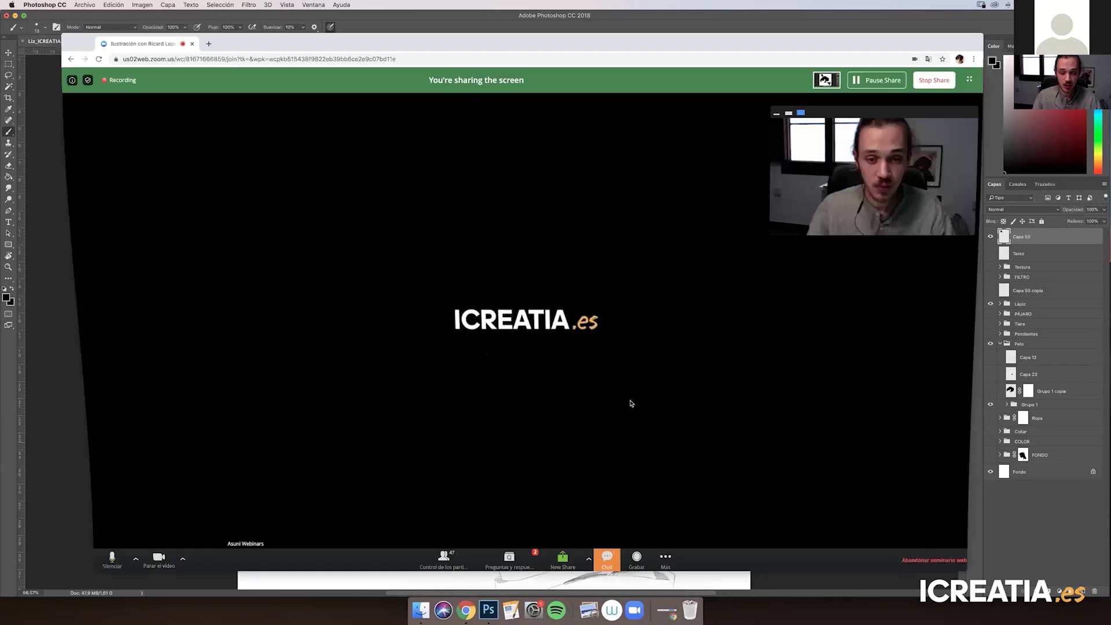
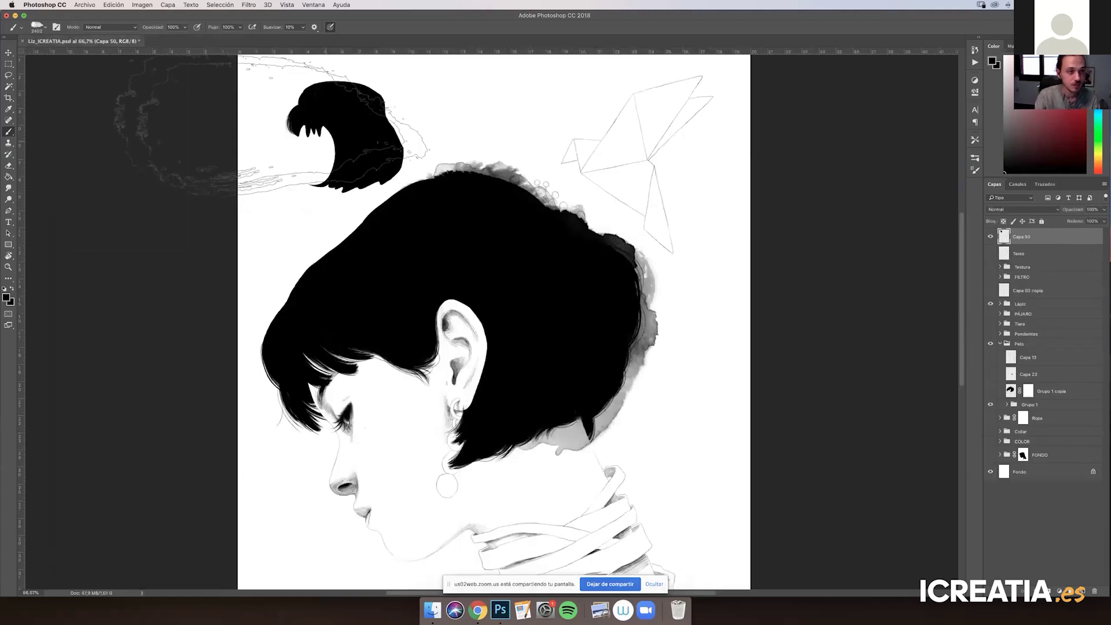
Create a new 2500 × 2500 pixel document with the resolution of 300 pixels/inch and hide the screen-sharing notice
{"action": "left_click", "coordinate": [88, 14]}
{"action": "key", "text": "super+n"}
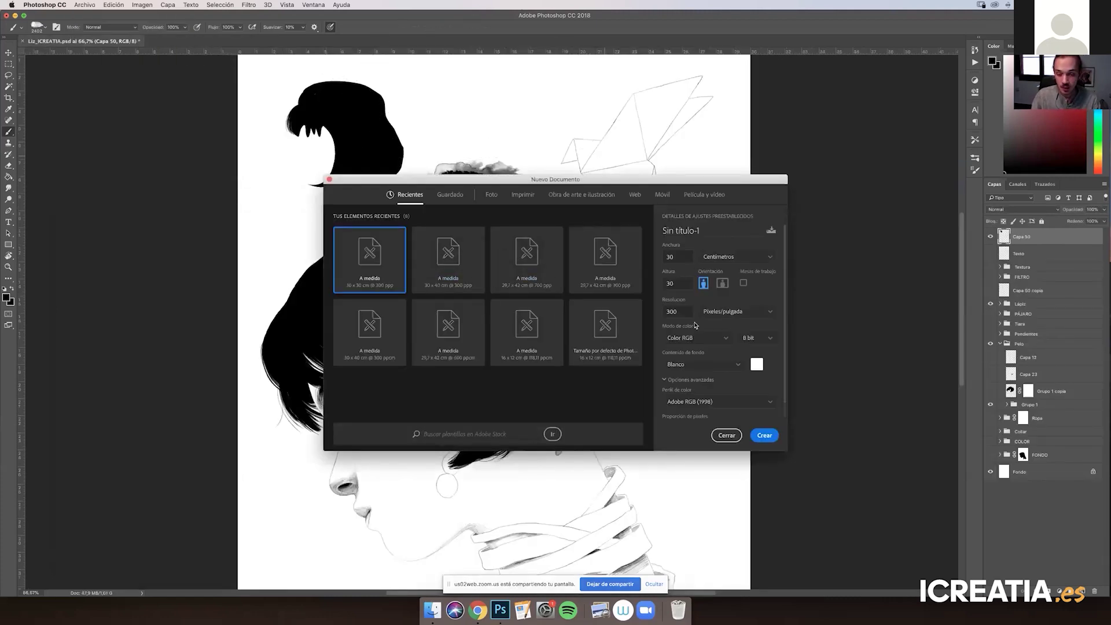
{"action": "left_click", "coordinate": [735, 261]}
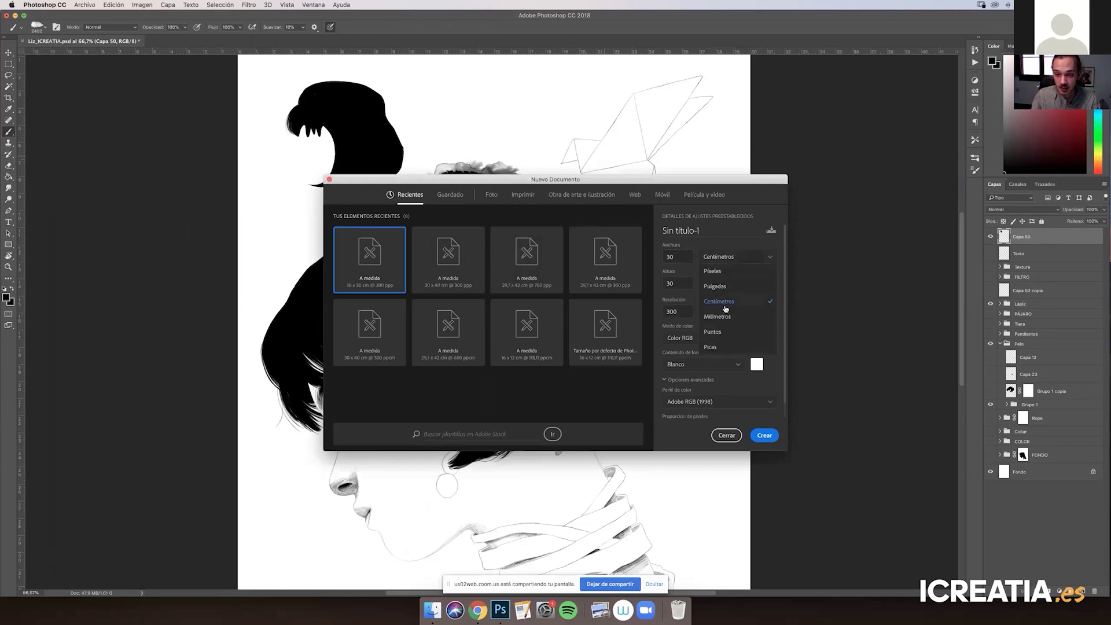
{"action": "left_click", "coordinate": [727, 277]}
{"action": "left_click_drag", "start_coordinate": [690, 256], "coordinate": [645, 255]}
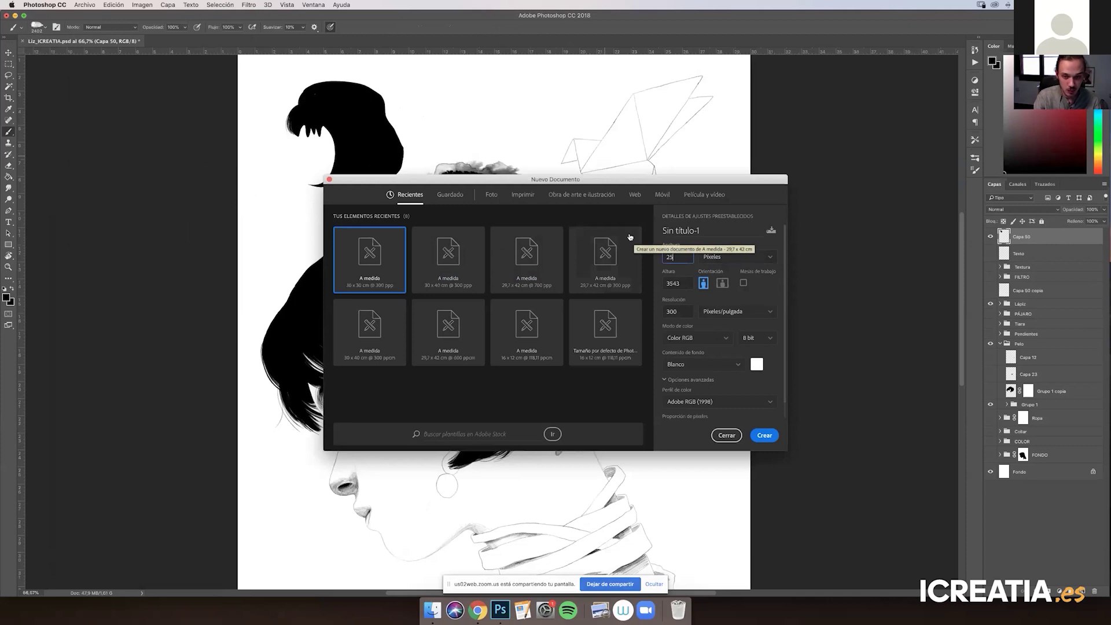
{"action": "type", "text": "2500"}
{"action": "left_click_drag", "start_coordinate": [687, 284], "coordinate": [623, 283]}
{"action": "type", "text": "2500"}
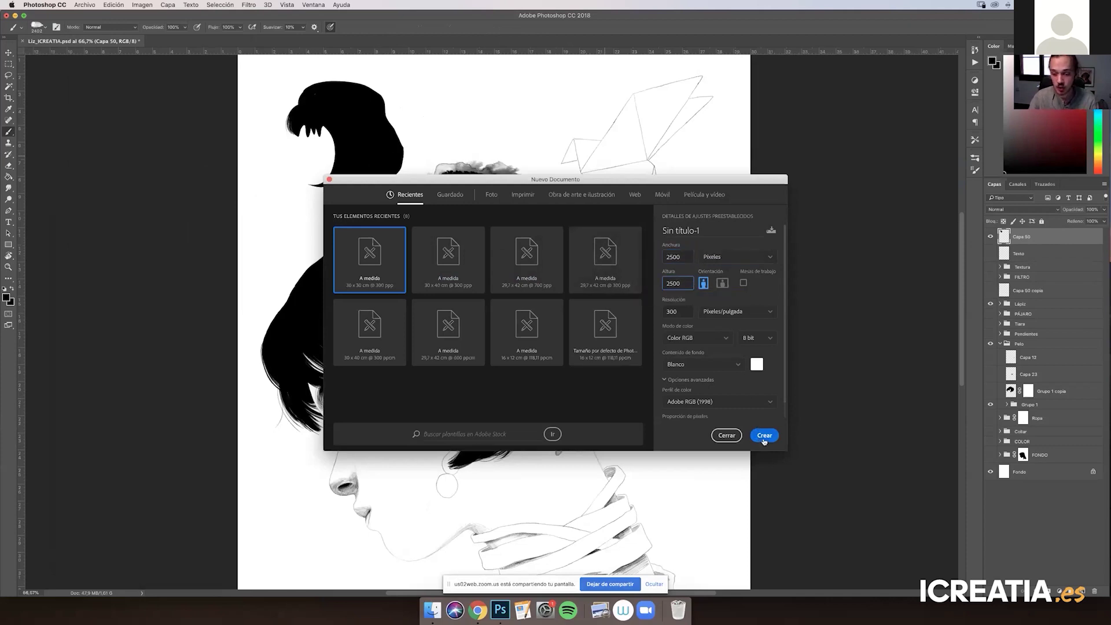
{"action": "left_click", "coordinate": [763, 435]}
{"action": "left_click", "coordinate": [653, 584]}
{"action": "left_click", "coordinate": [646, 610]}
{"action": "left_click", "coordinate": [492, 607]}
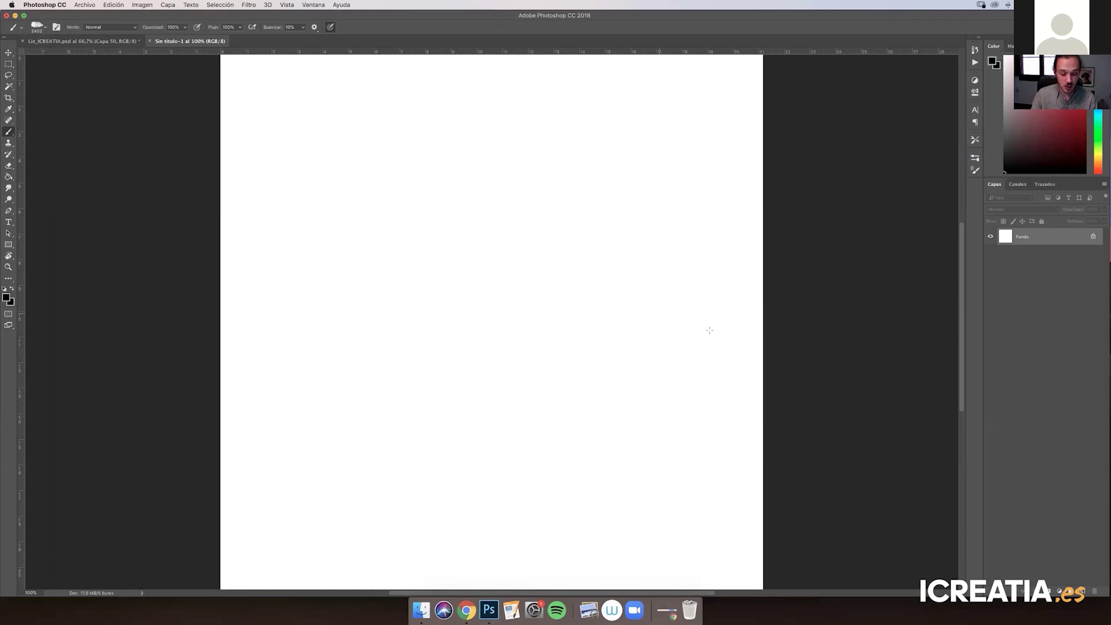
Add a new layer, stamp the black watercolour stain once near the canvas centre, and toggle the layer's visibility to compare
{"action": "left_click", "coordinate": [1083, 591]}
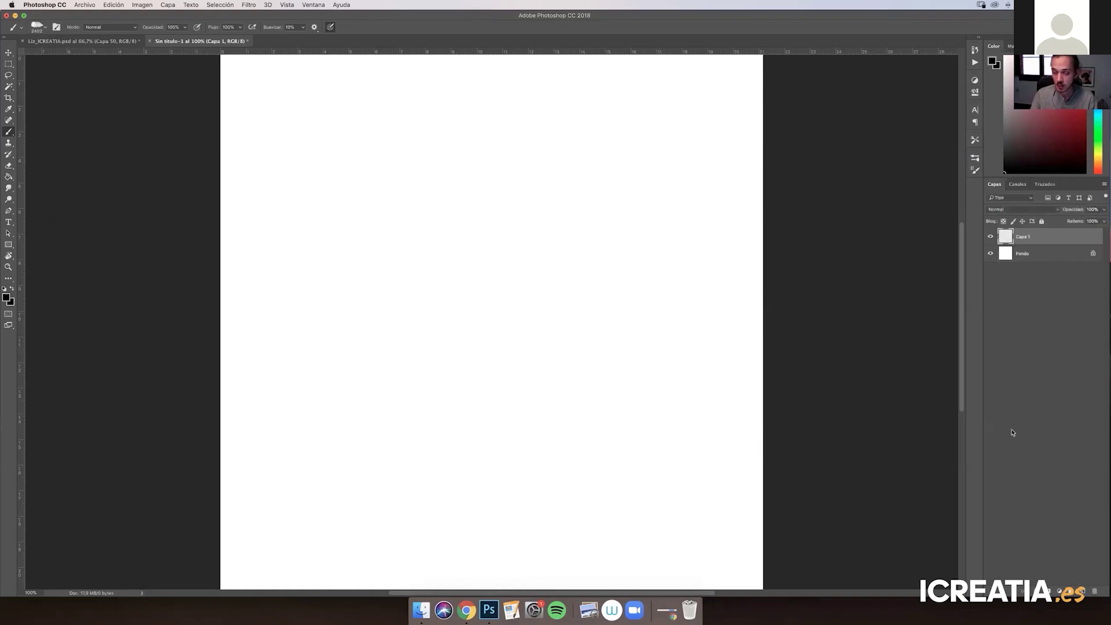
{"action": "left_click", "coordinate": [501, 284]}
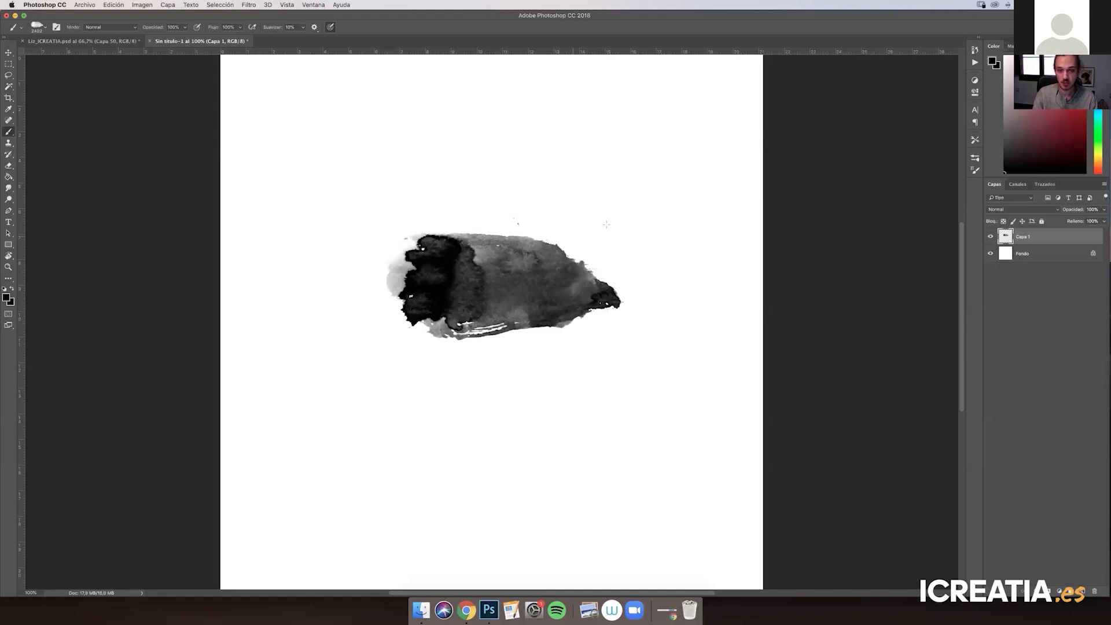
{"action": "left_click", "coordinate": [991, 237]}
{"action": "left_click", "coordinate": [991, 237]}
{"action": "left_click", "coordinate": [991, 237]}
{"action": "left_click", "coordinate": [991, 237]}
Scale the black stain up with Free Transform until it spans almost the full canvas width, and reposition it
{"action": "key", "text": "super+t"}
{"action": "key", "text": "super+minus"}
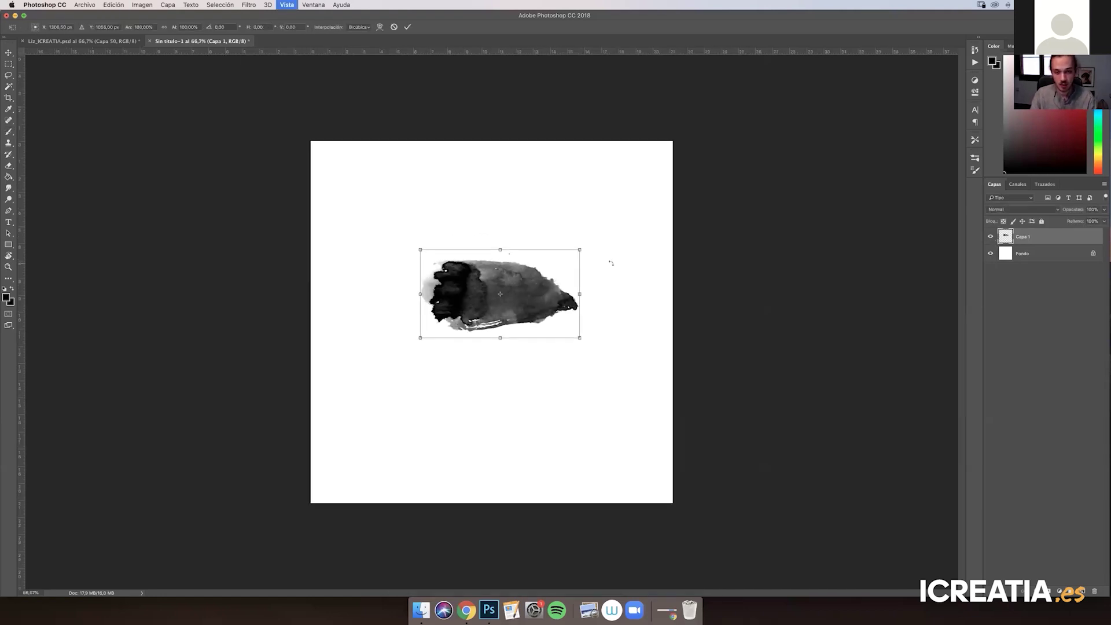
{"action": "left_click_drag", "start_coordinate": [580, 250], "coordinate": [684, 191]}
{"action": "left_click_drag", "start_coordinate": [420, 338], "coordinate": [337, 386]}
{"action": "left_click_drag", "start_coordinate": [578, 310], "coordinate": [554, 347]}
{"action": "key", "text": "Return"}
{"action": "key", "text": "b"}
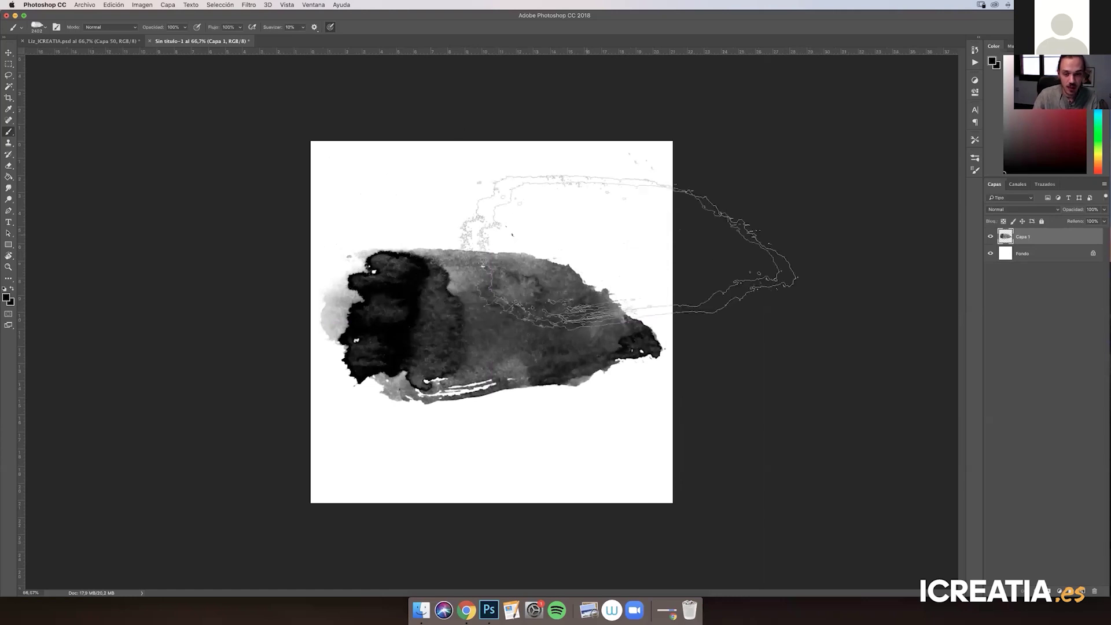
Add another layer above the stain and dab its dark area with the recent 118 px brush
{"action": "left_click", "coordinate": [1083, 591]}
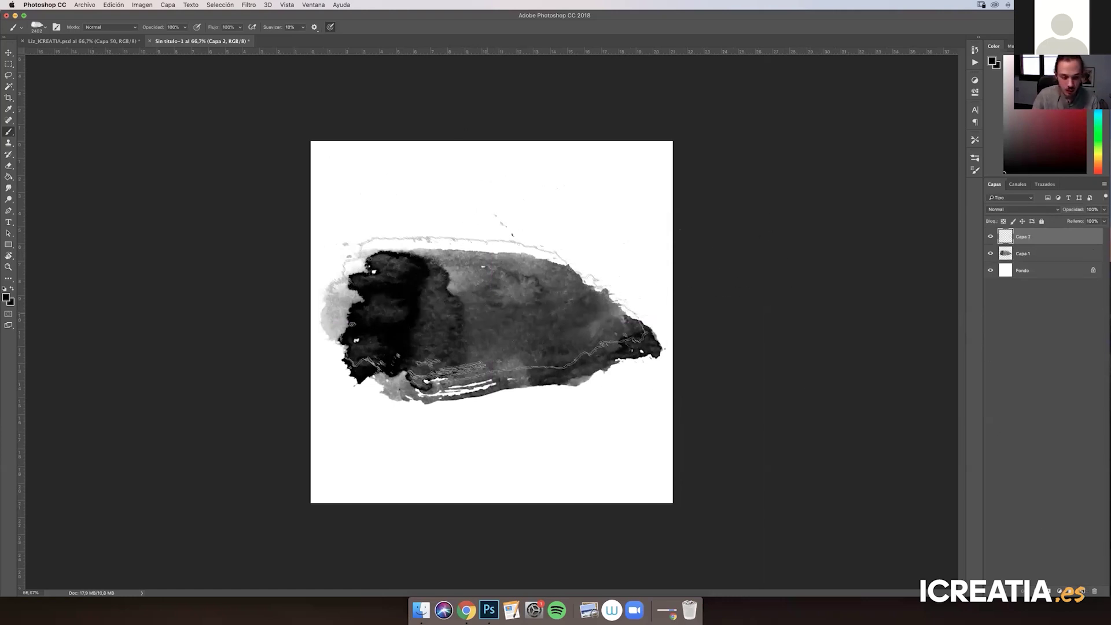
{"action": "right_click", "coordinate": [490, 305]}
{"action": "left_click", "coordinate": [528, 363]}
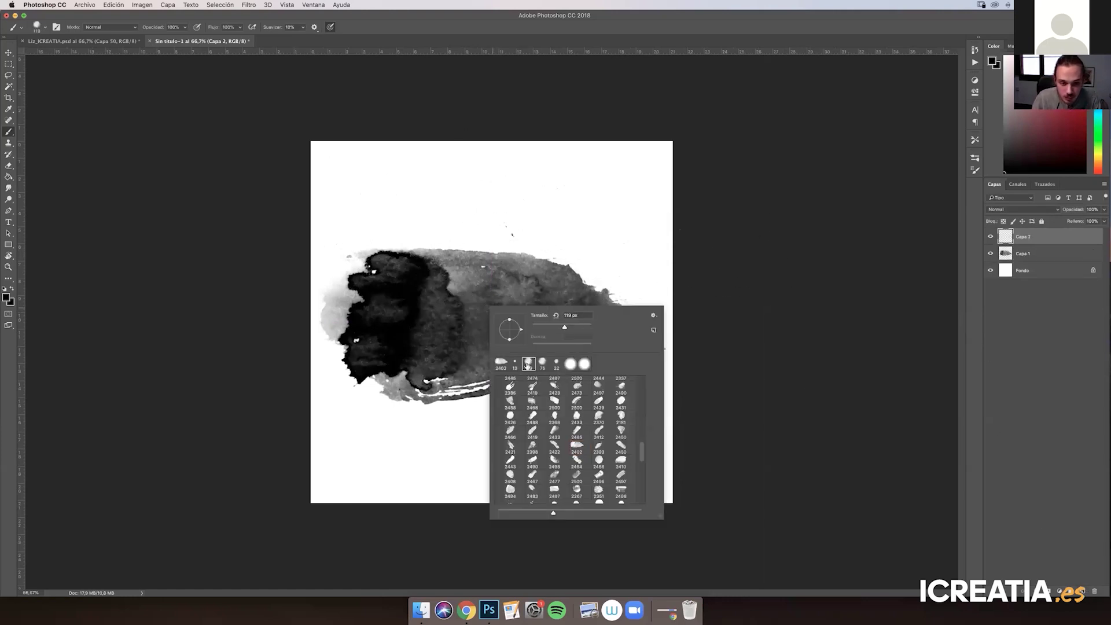
{"action": "left_click", "coordinate": [409, 266]}
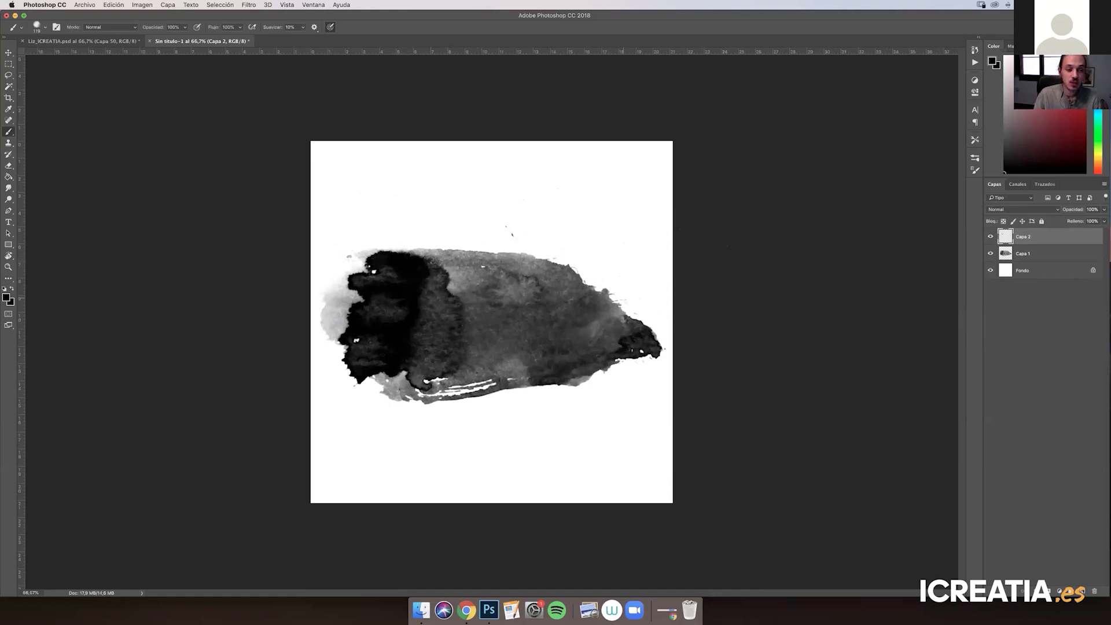
Select the whole canvas with the rectangular marquee and define it as a brush preset named Pincel acuarela ICREATIA
{"action": "left_click", "coordinate": [10, 66]}
{"action": "left_click_drag", "start_coordinate": [301, 137], "coordinate": [717, 512]}
{"action": "left_click", "coordinate": [93, 5]}
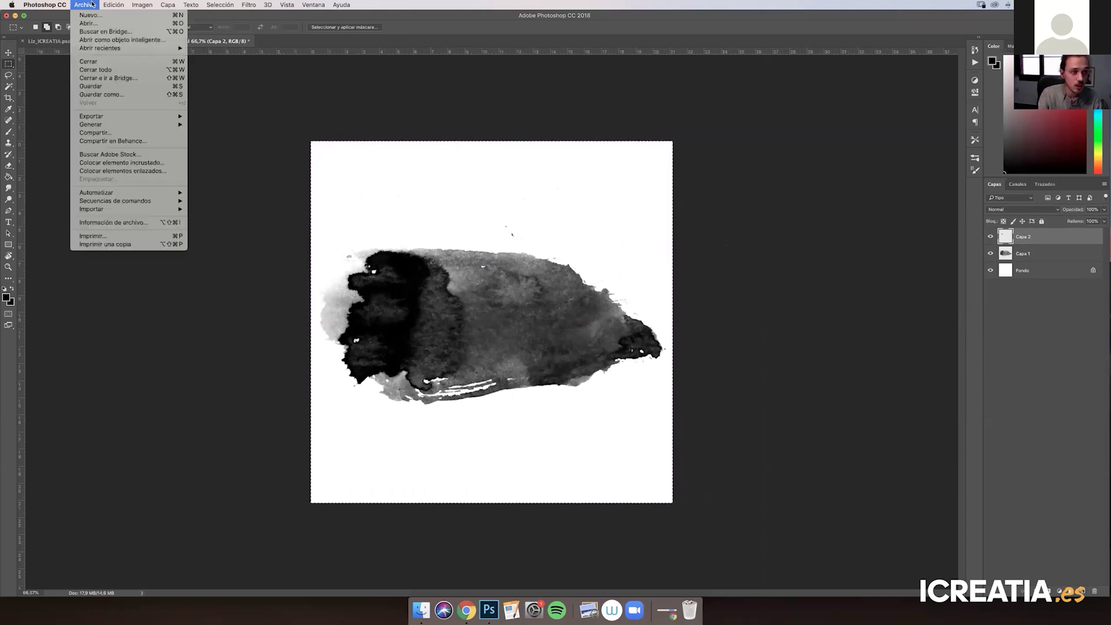
{"action": "mouse_move", "coordinate": [119, 5]}
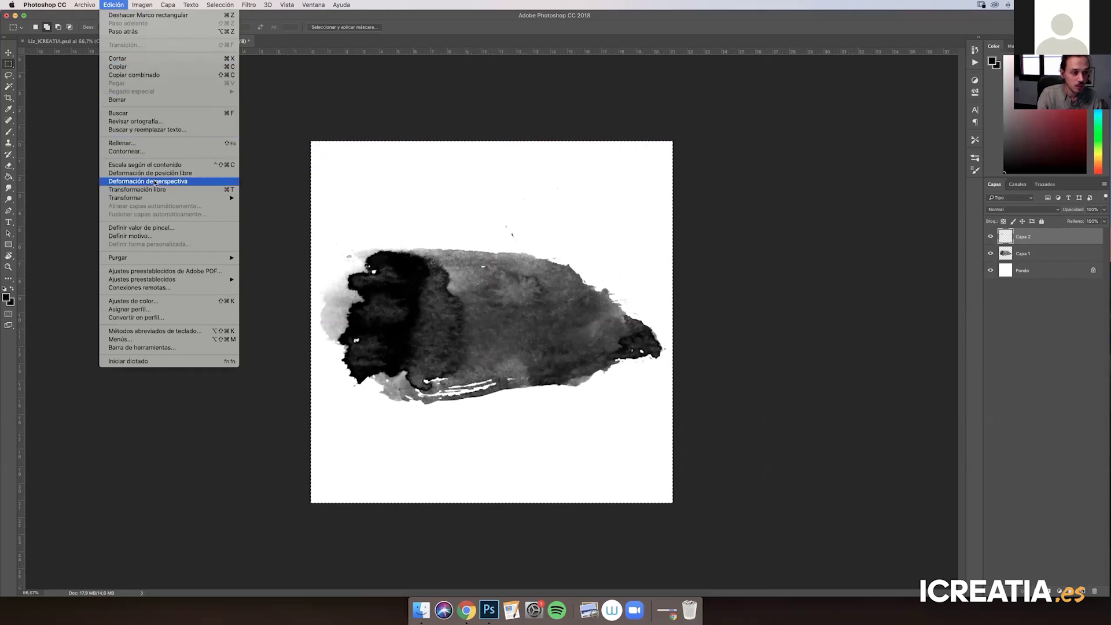
{"action": "left_click", "coordinate": [158, 230]}
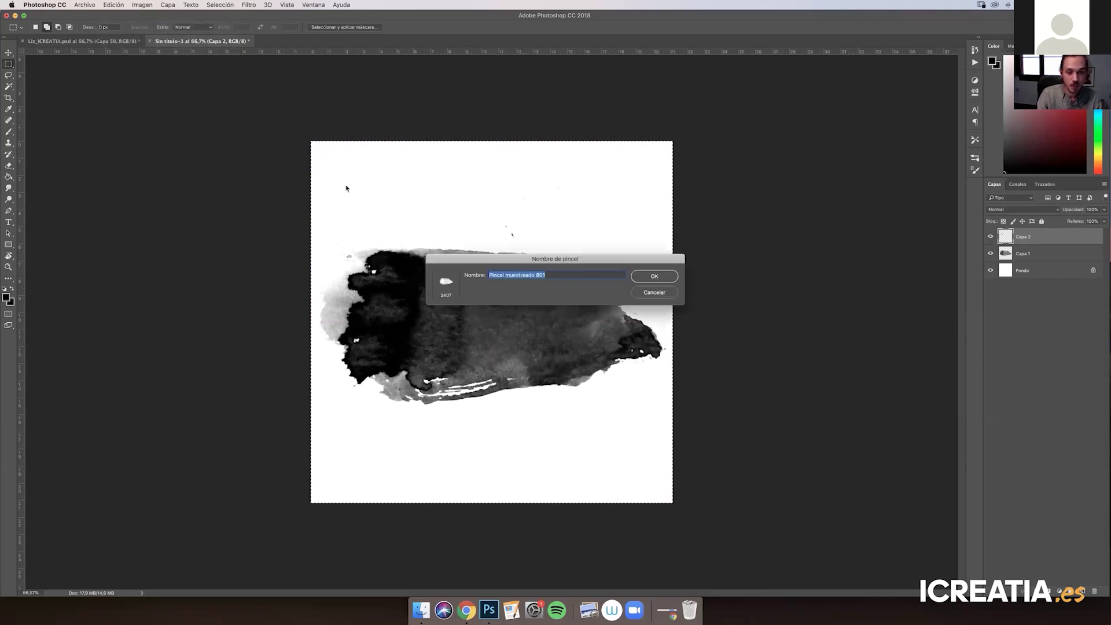
{"action": "type", "text": "Pincel acua"}
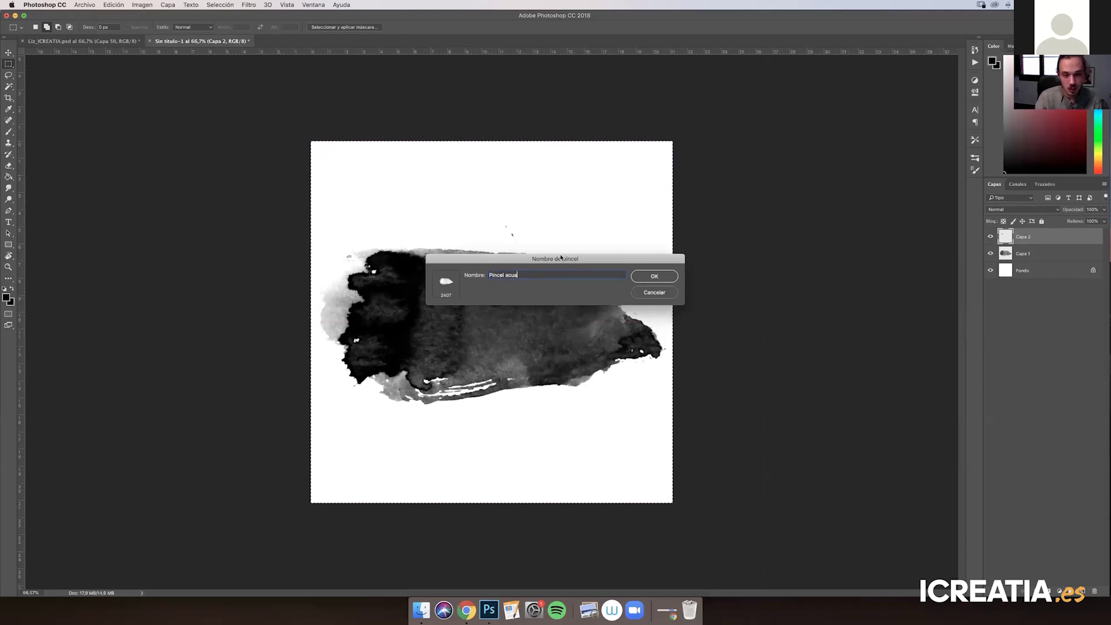
{"action": "type", "text": "rela ICREATIA"}
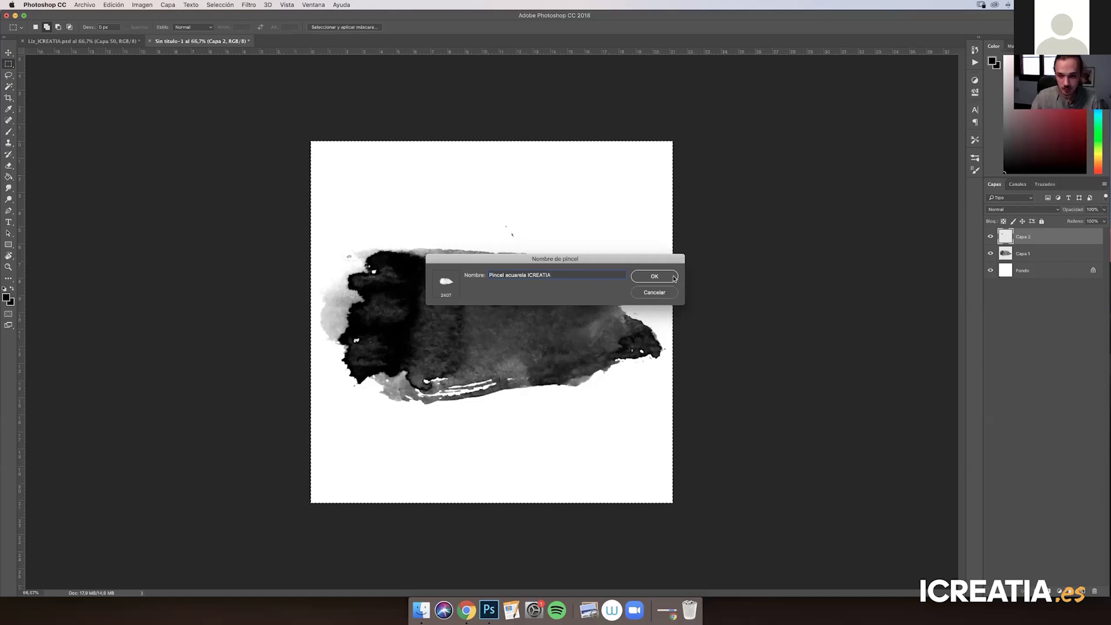
{"action": "key", "text": "Return"}
Create a brush group named Pinceles acuarela and move the newly defined 2407 px brush into it
{"action": "key", "text": "b"}
{"action": "right_click", "coordinate": [554, 275]}
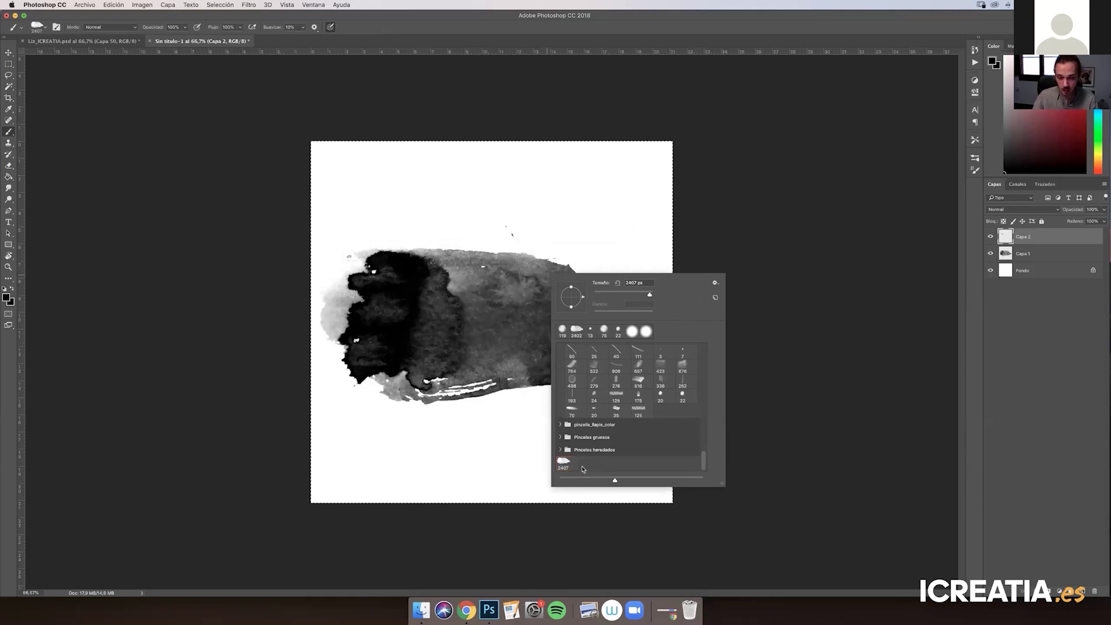
{"action": "left_click", "coordinate": [716, 297]}
{"action": "key", "text": "Escape"}
{"action": "left_click", "coordinate": [715, 283]}
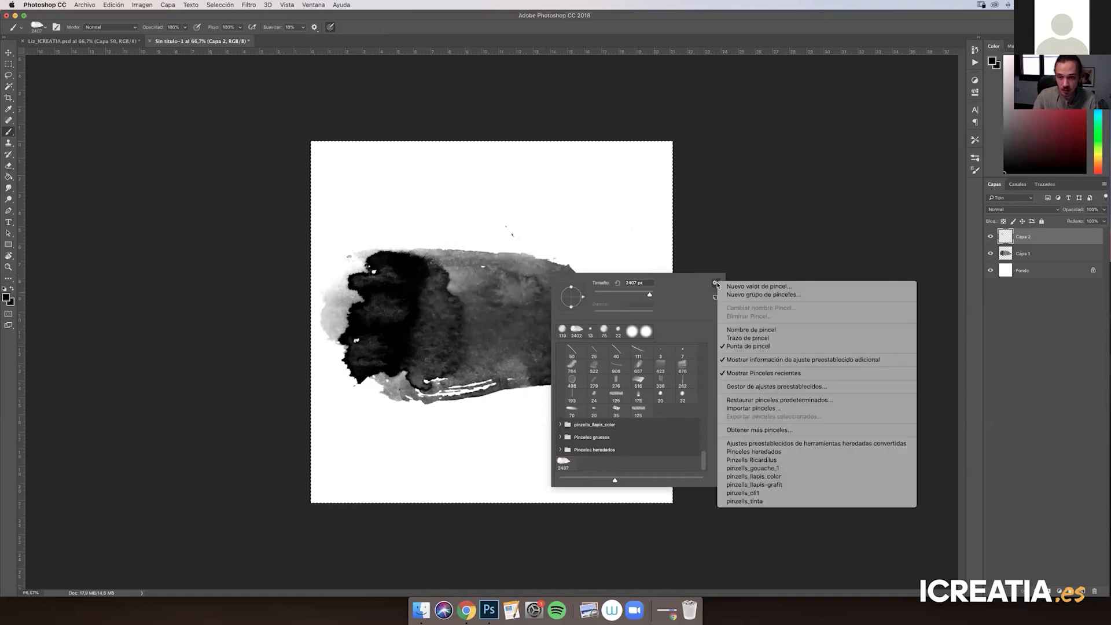
{"action": "left_click", "coordinate": [752, 294]}
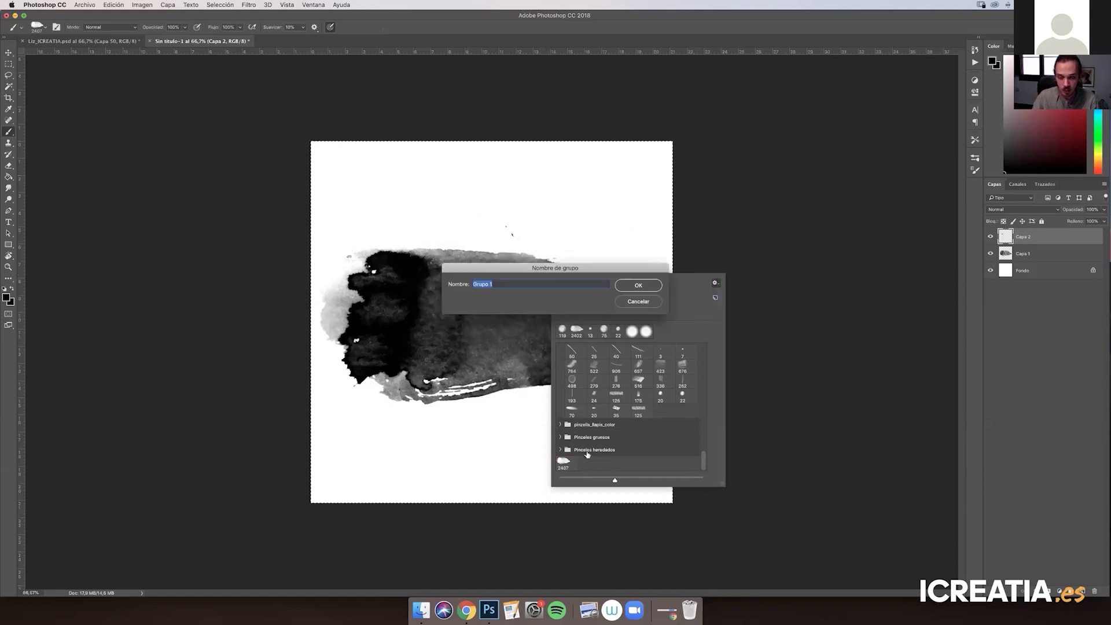
{"action": "type", "text": "Pincele"}
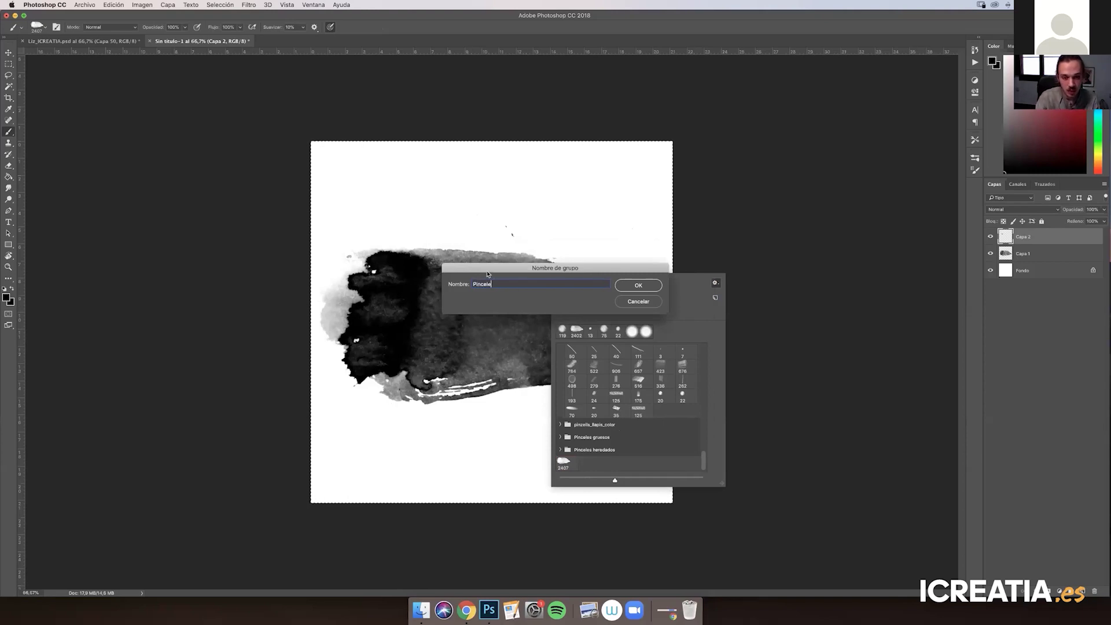
{"action": "type", "text": "s acuarela"}
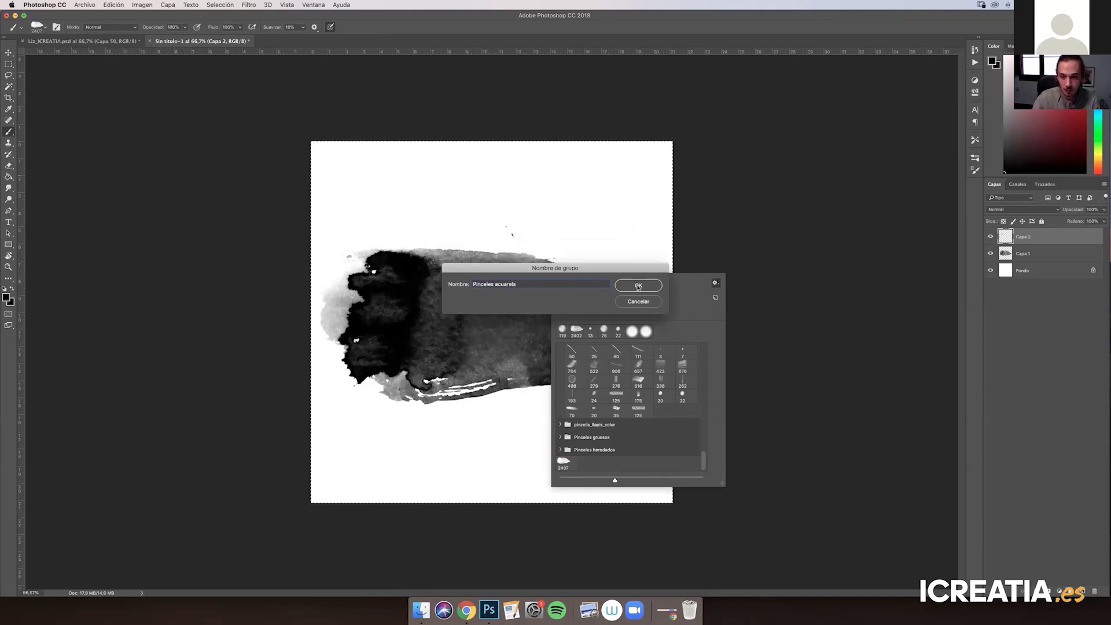
{"action": "left_click", "coordinate": [638, 285]}
{"action": "left_click_drag", "start_coordinate": [564, 454], "coordinate": [578, 463]}
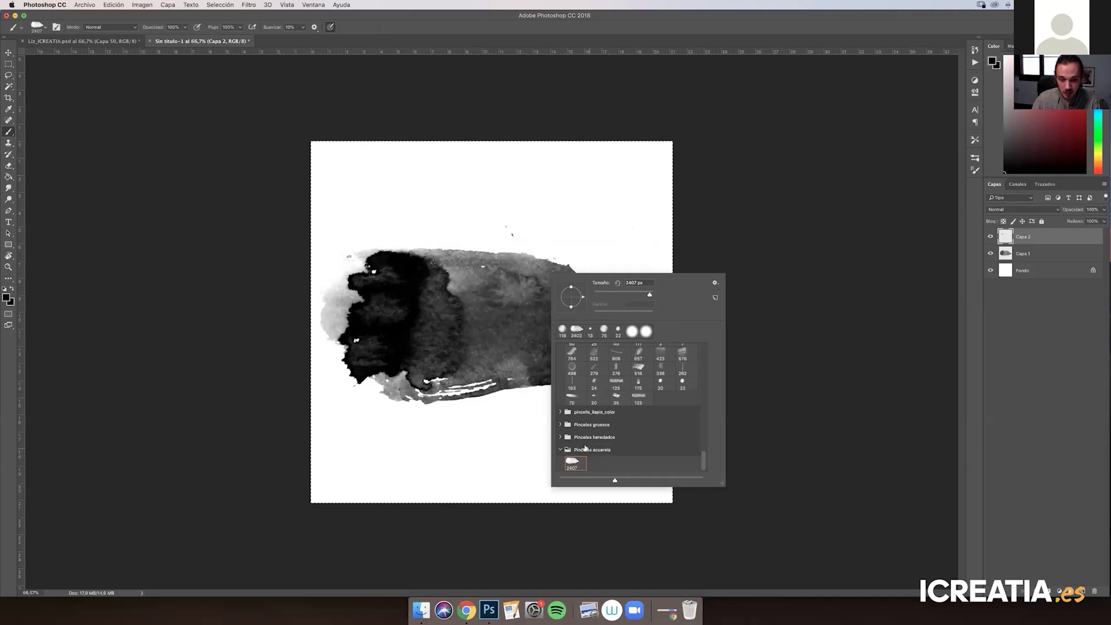
Check the options available for the Pinceles acuarela brush group and collapse the group
{"action": "right_click", "coordinate": [602, 449]}
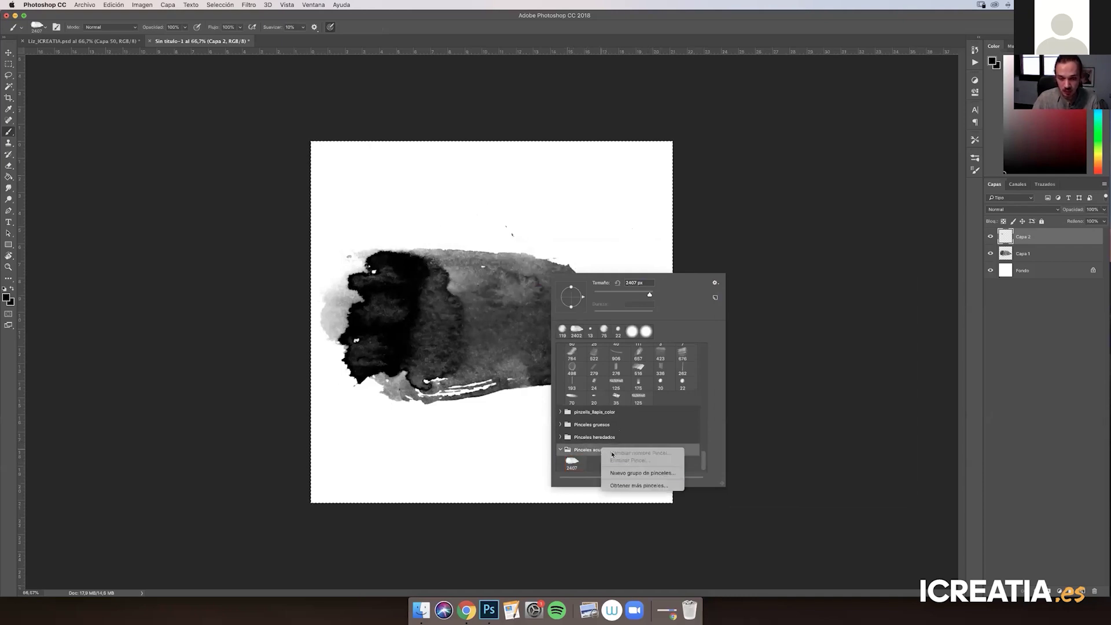
{"action": "left_click", "coordinate": [579, 452]}
{"action": "left_click", "coordinate": [560, 450]}
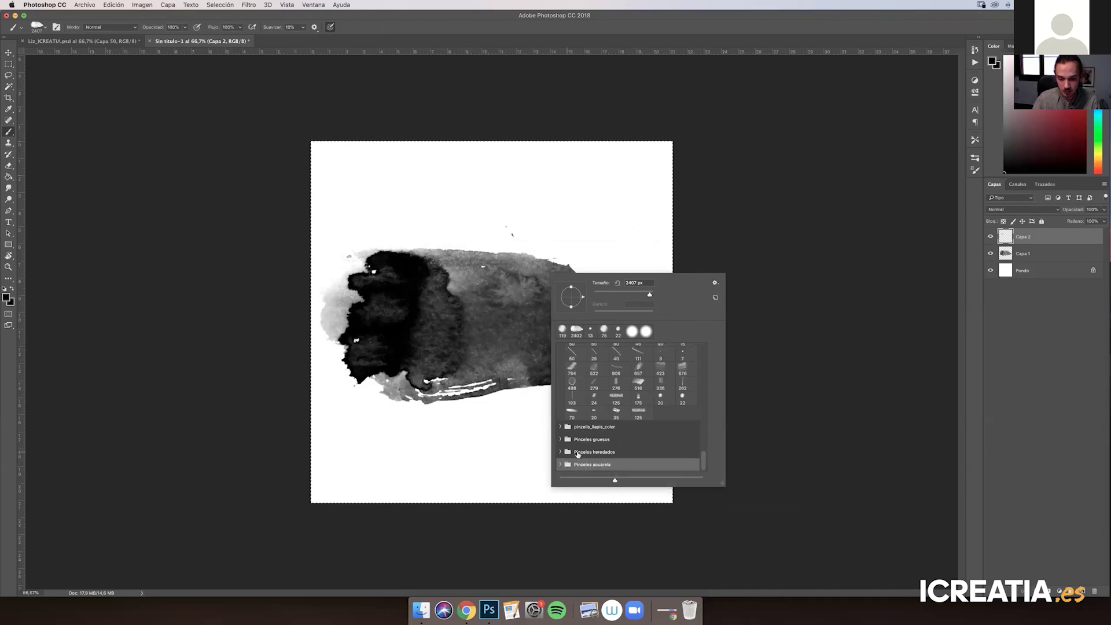
{"action": "right_click", "coordinate": [590, 464]}
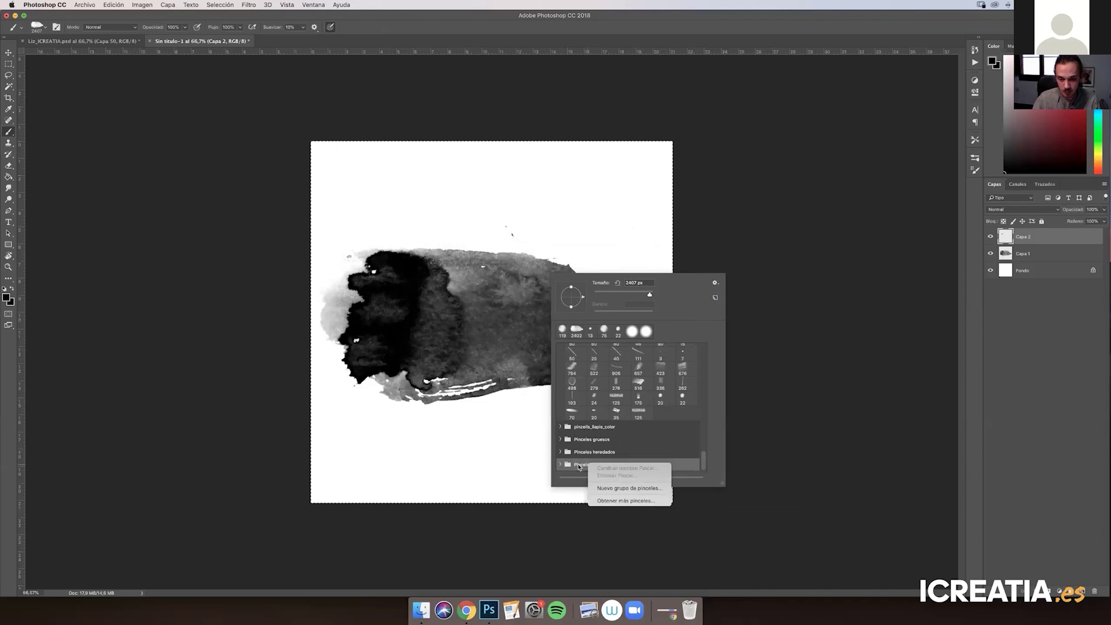
{"action": "left_click", "coordinate": [583, 468]}
{"action": "left_click", "coordinate": [619, 466]}
{"action": "left_click", "coordinate": [637, 465]}
Choose a 2500 px watercolour stain brush and stamp it in pink over the black stain on a new layer
{"action": "mouse_move", "coordinate": [704, 459]}
{"action": "left_mouse_down"}
{"action": "mouse_move", "coordinate": [723, 368]}
{"action": "mouse_move", "coordinate": [716, 389]}
{"action": "left_mouse_up"}
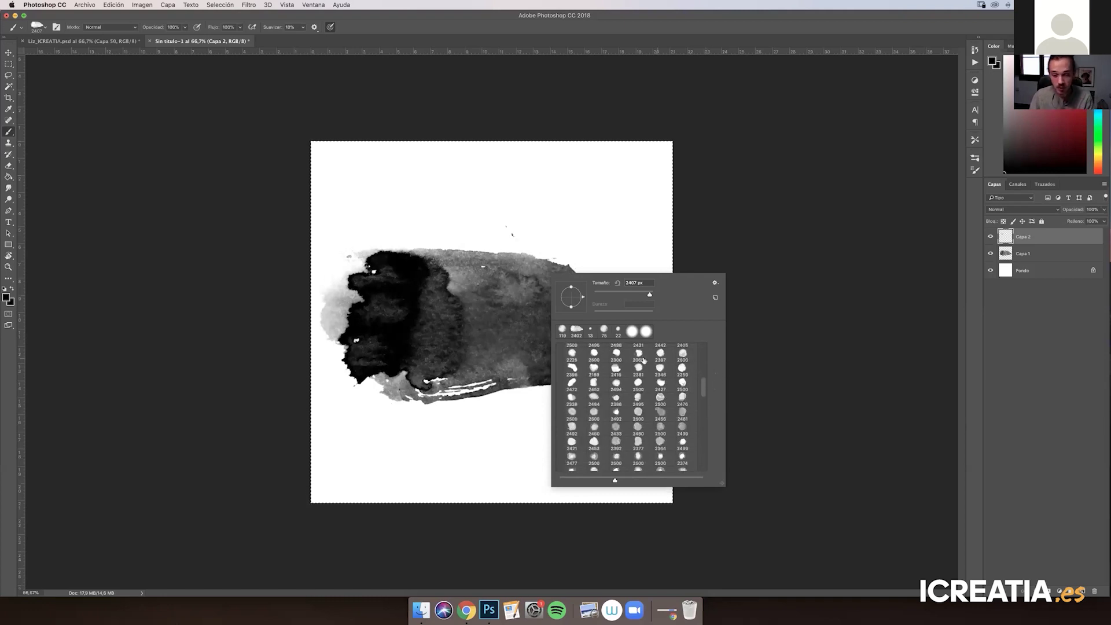
{"action": "left_click_drag", "start_coordinate": [703, 392], "coordinate": [704, 398]}
{"action": "scroll", "coordinate": [706, 398], "scroll_direction": "down", "scroll_amount": 1}
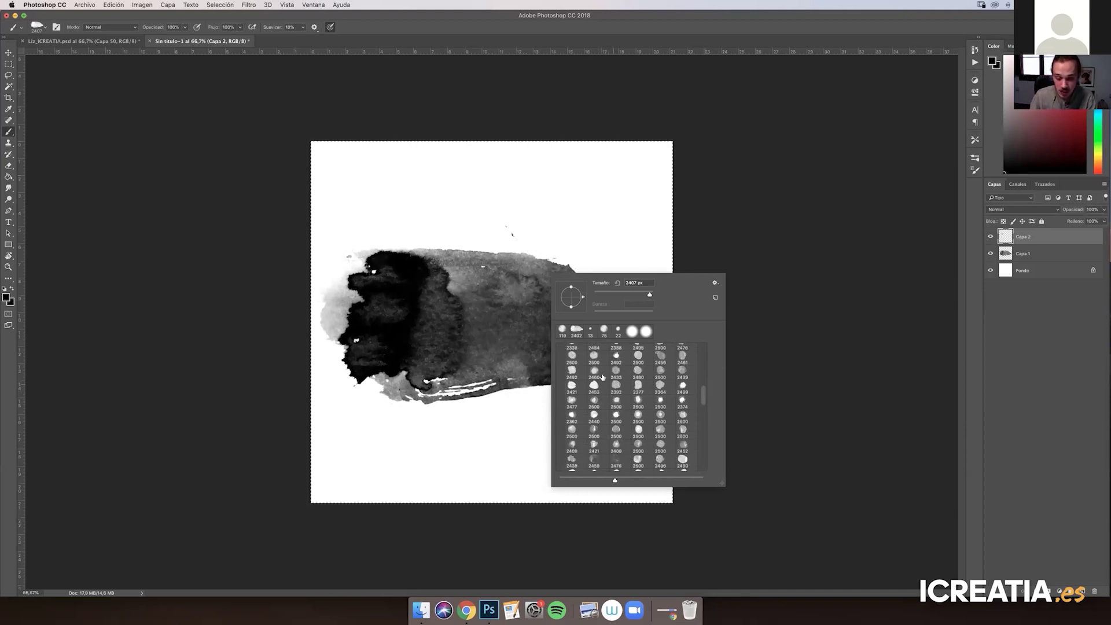
{"action": "left_click", "coordinate": [638, 401]}
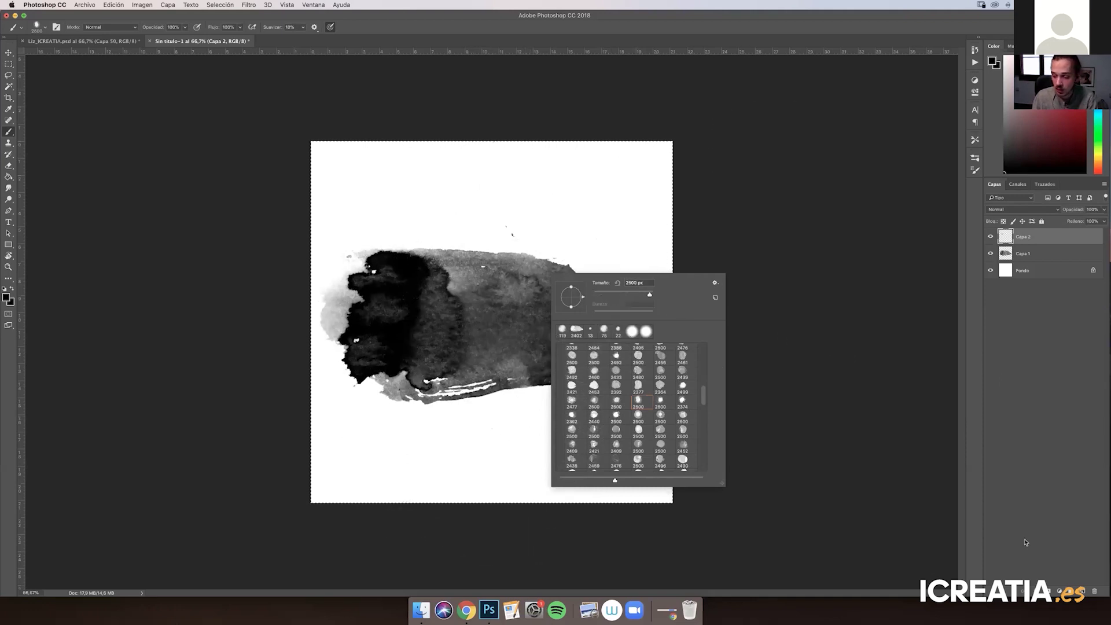
{"action": "left_click", "coordinate": [1082, 590]}
{"action": "left_click", "coordinate": [1056, 69]}
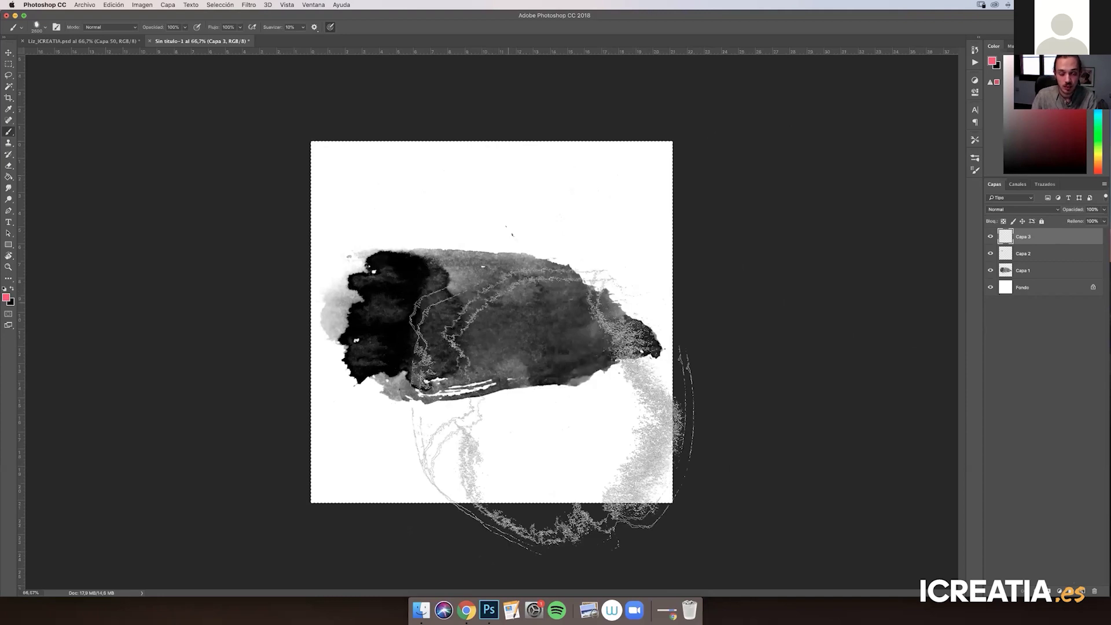
{"action": "left_click", "coordinate": [512, 295]}
Move the pink stain about 1.1 cm left and 1.6 cm down, and close the test document without saving
{"action": "key", "text": "super+t"}
{"action": "left_click_drag", "start_coordinate": [586, 329], "coordinate": [564, 357]}
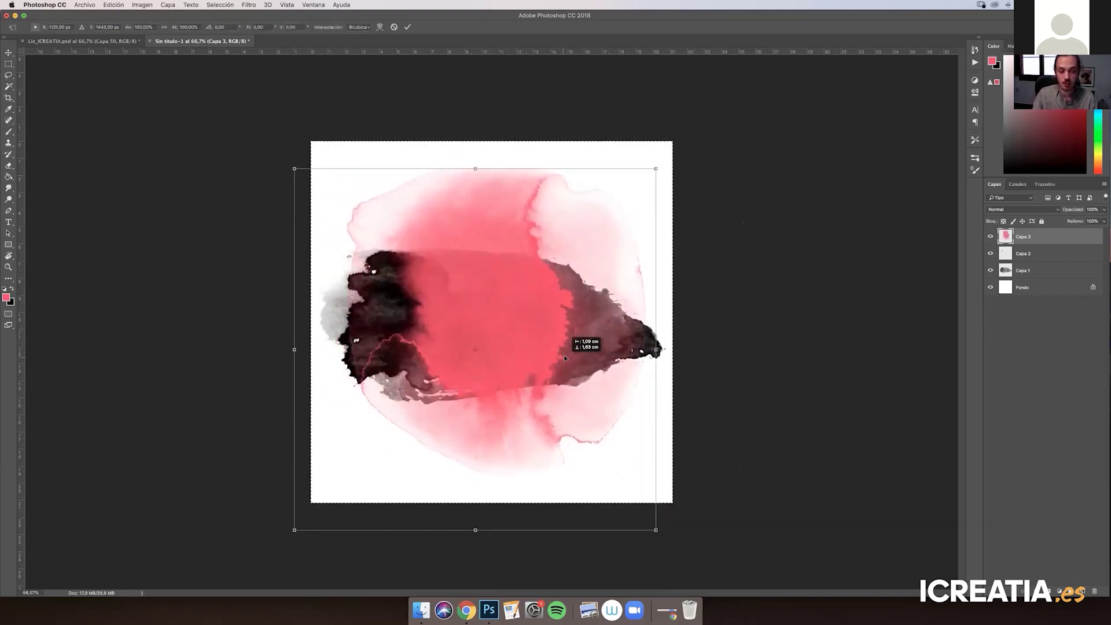
{"action": "key", "text": "Return"}
{"action": "key", "text": "b"}
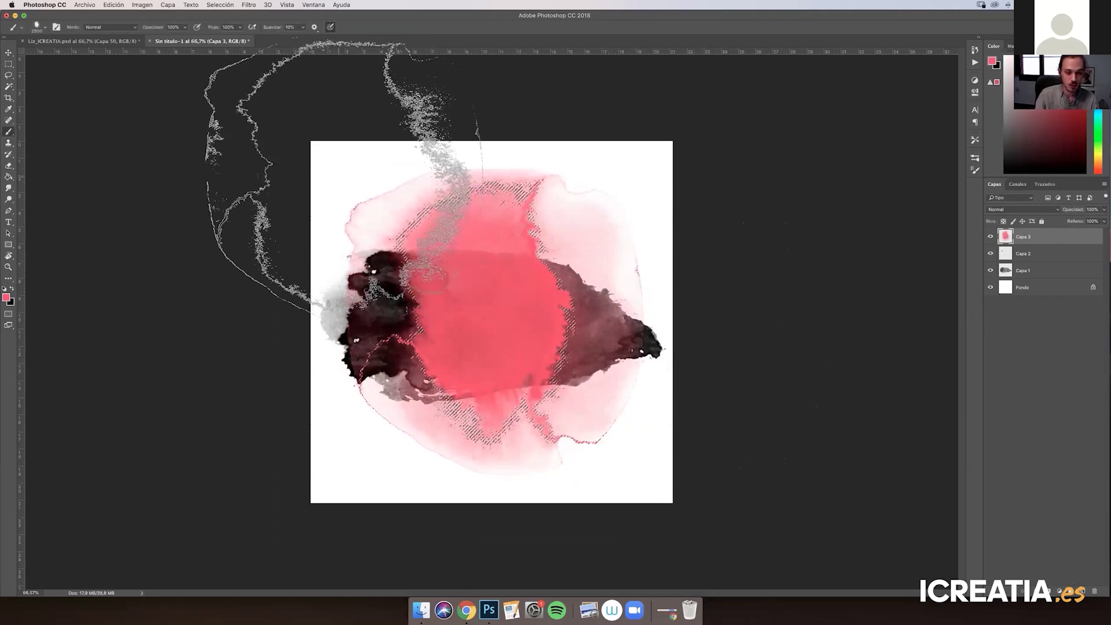
{"action": "left_click", "coordinate": [149, 41]}
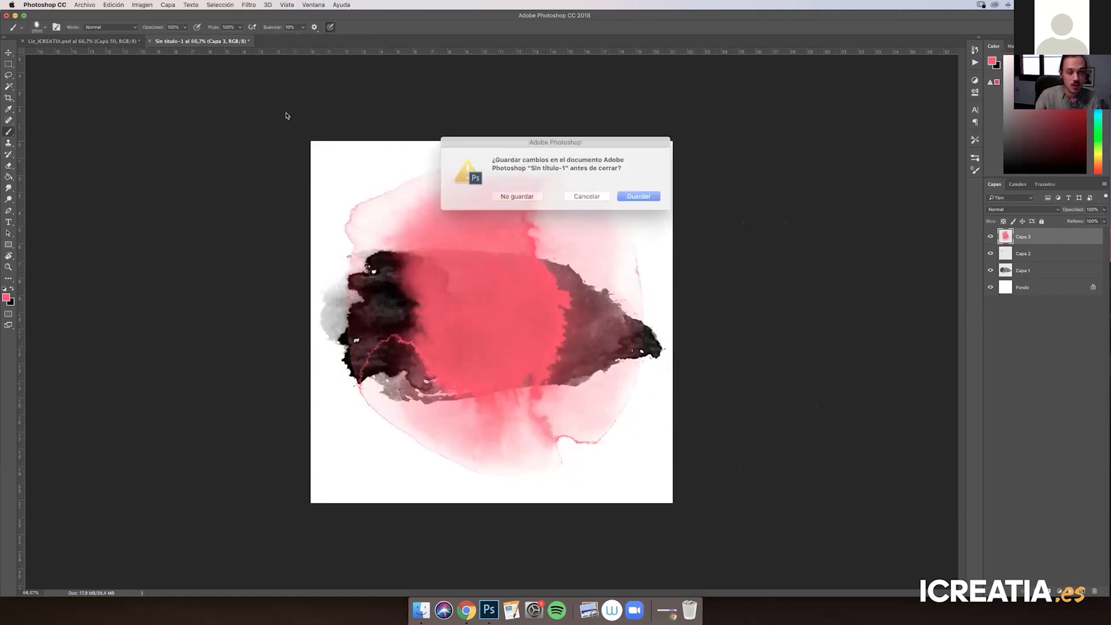
{"action": "left_click", "coordinate": [517, 196]}
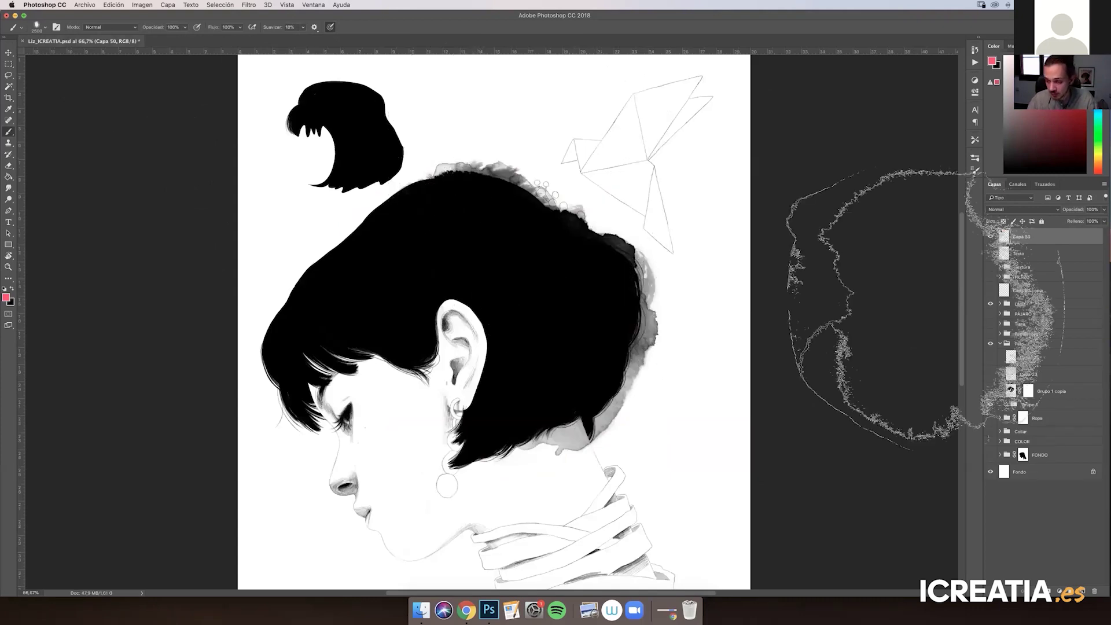
Expand Grupo 1, toggle Capa 4's visibility to compare its stain, and select Capa 4
{"action": "left_click", "coordinate": [1007, 405]}
{"action": "left_click", "coordinate": [990, 418]}
{"action": "left_click", "coordinate": [991, 418]}
{"action": "left_click", "coordinate": [991, 419]}
{"action": "left_click", "coordinate": [991, 419]}
{"action": "left_click", "coordinate": [1034, 423]}
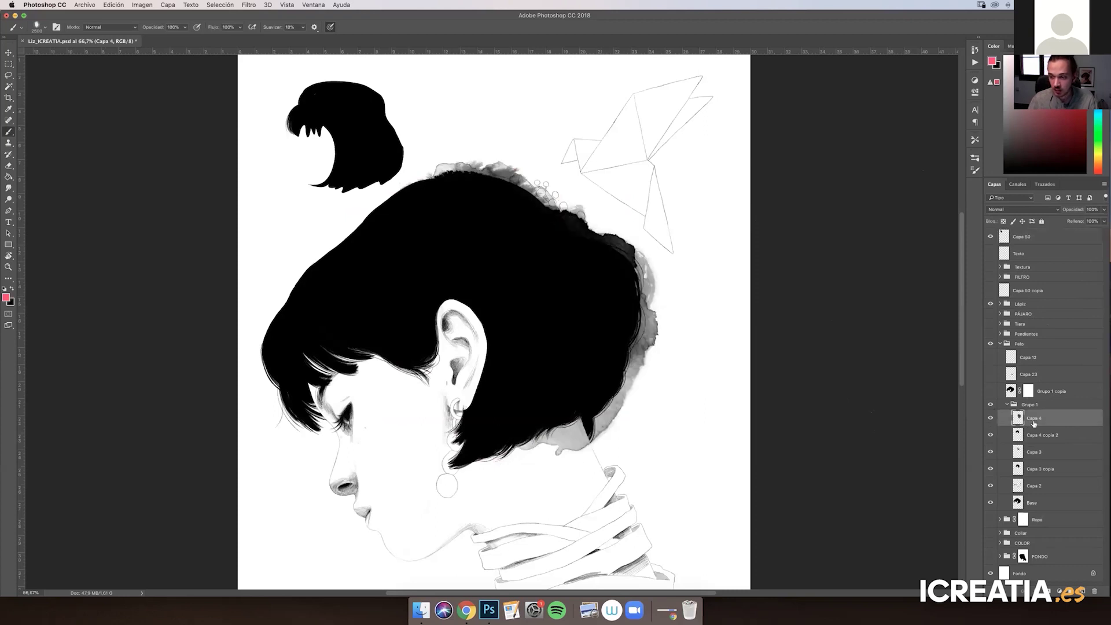
Move the Capa 4 stain away from the hair to inspect its full shape, and return it behind the hair edge
{"action": "left_click", "coordinate": [9, 52]}
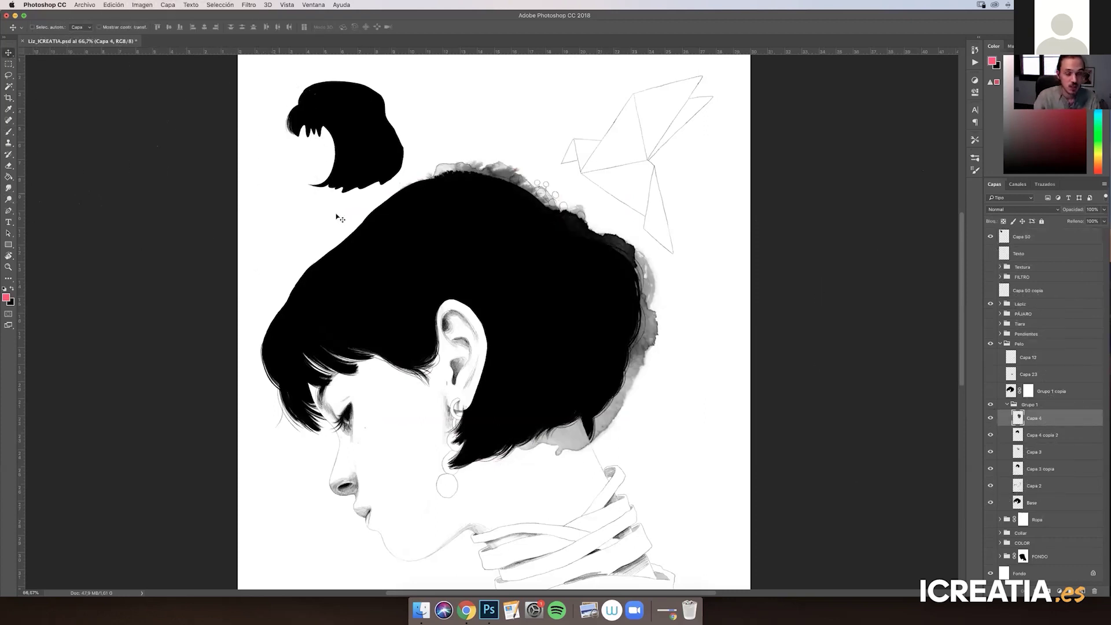
{"action": "left_click_drag", "start_coordinate": [636, 353], "coordinate": [691, 196]}
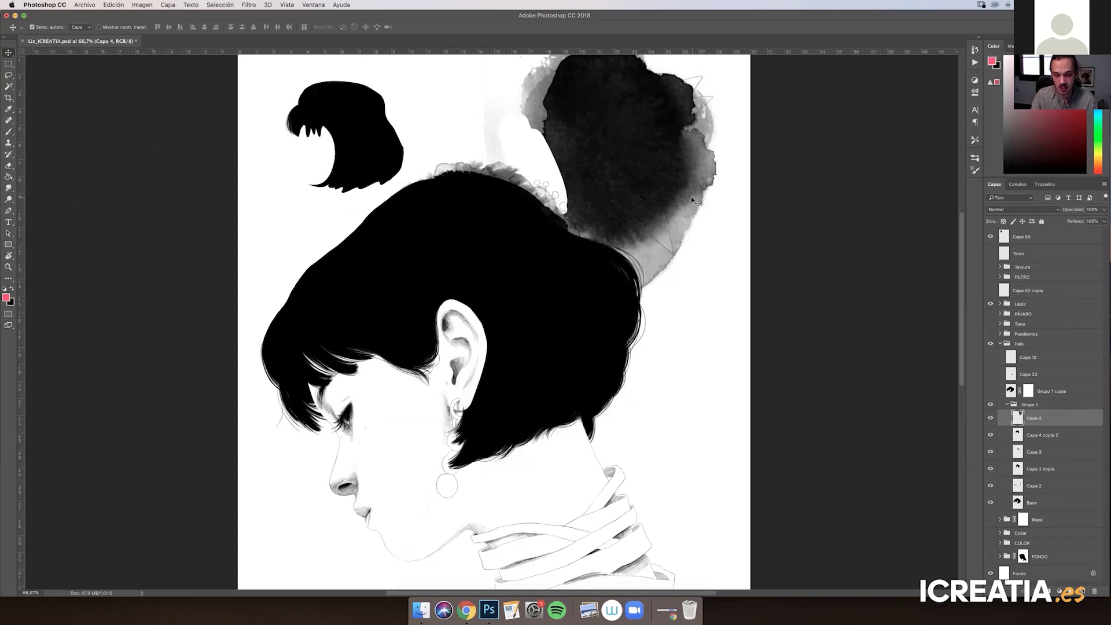
{"action": "key", "text": "super+minus"}
{"action": "mouse_move", "coordinate": [618, 196]}
{"action": "left_mouse_down"}
{"action": "mouse_move", "coordinate": [627, 330]}
{"action": "mouse_move", "coordinate": [596, 460]}
{"action": "mouse_move", "coordinate": [508, 435]}
{"action": "left_mouse_up"}
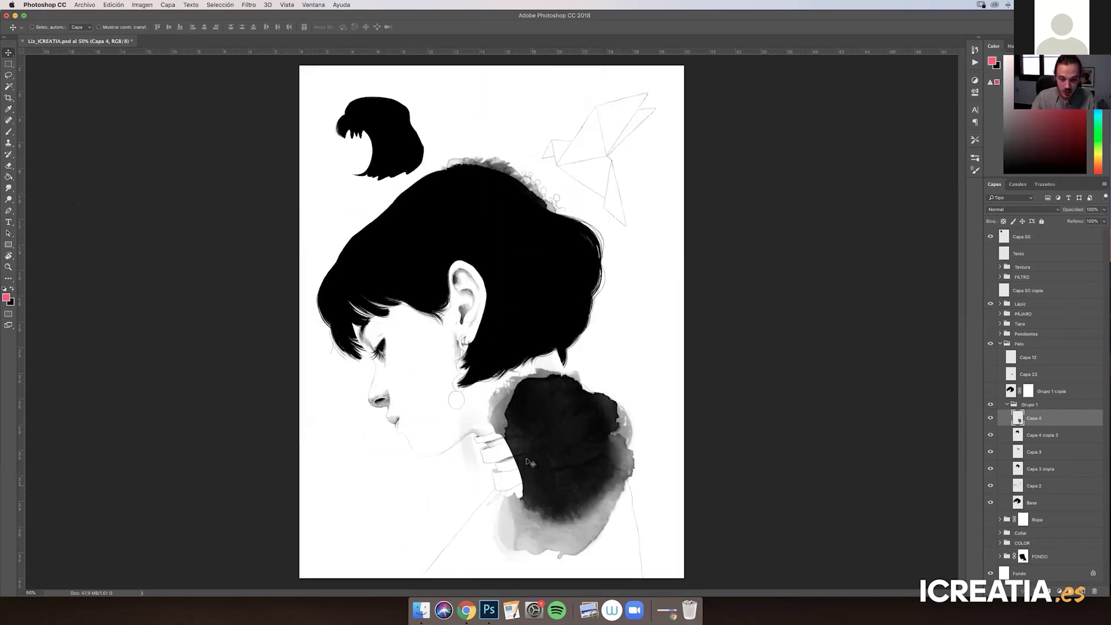
{"action": "mouse_move", "coordinate": [560, 456]}
{"action": "left_mouse_down"}
{"action": "mouse_move", "coordinate": [548, 295]}
{"action": "mouse_move", "coordinate": [568, 300]}
{"action": "left_mouse_up"}
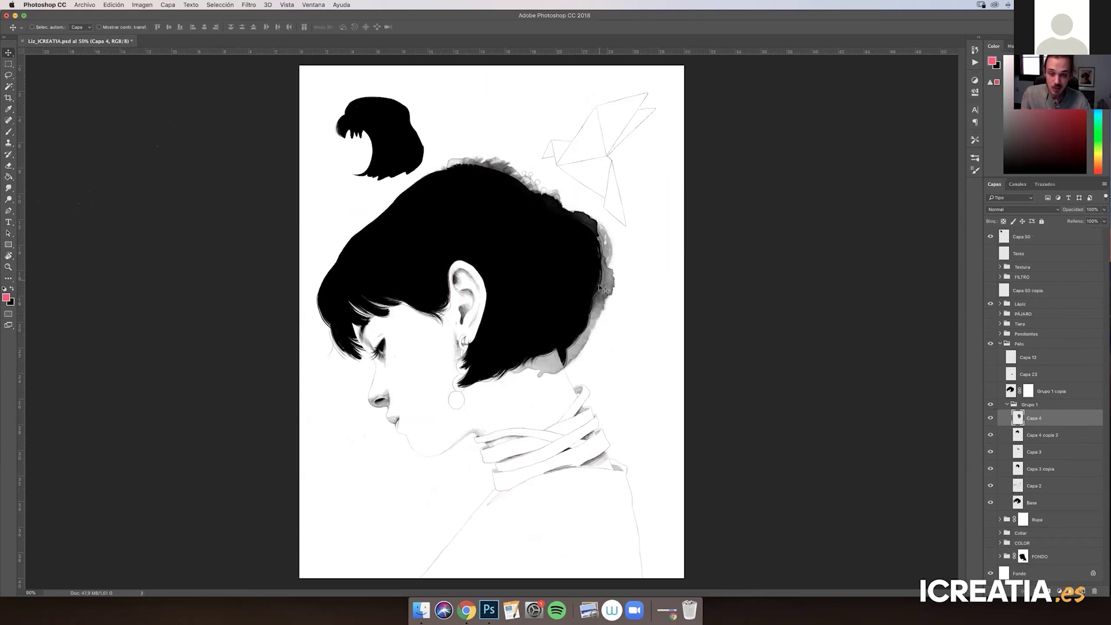
{"action": "key", "text": "super+plus"}
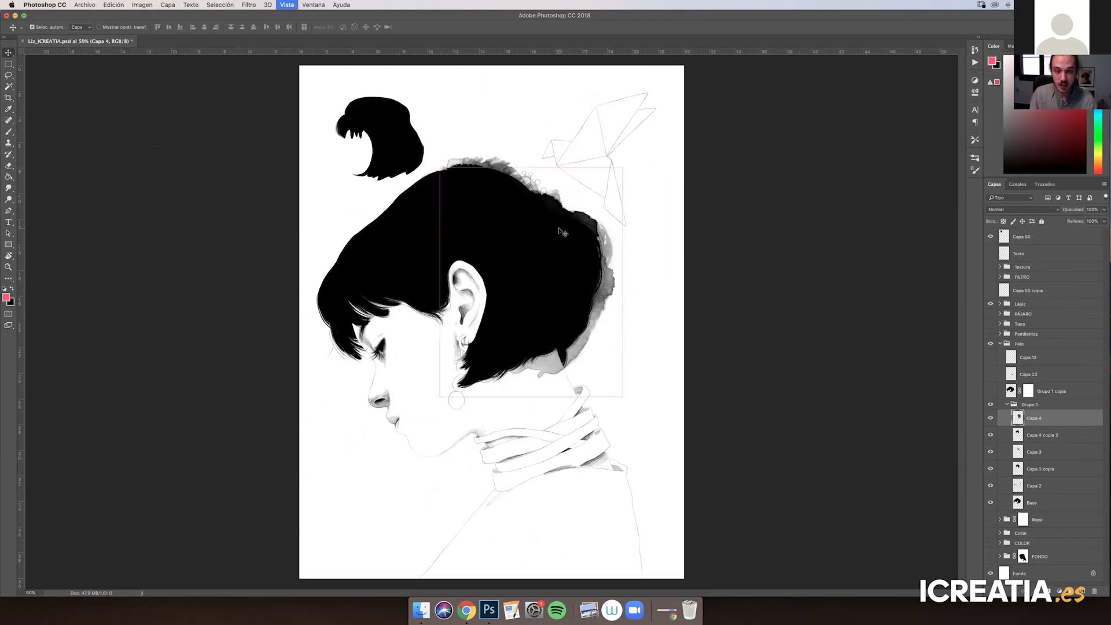
{"action": "key", "text": "super+plus"}
{"action": "key", "text": "super+plus"}
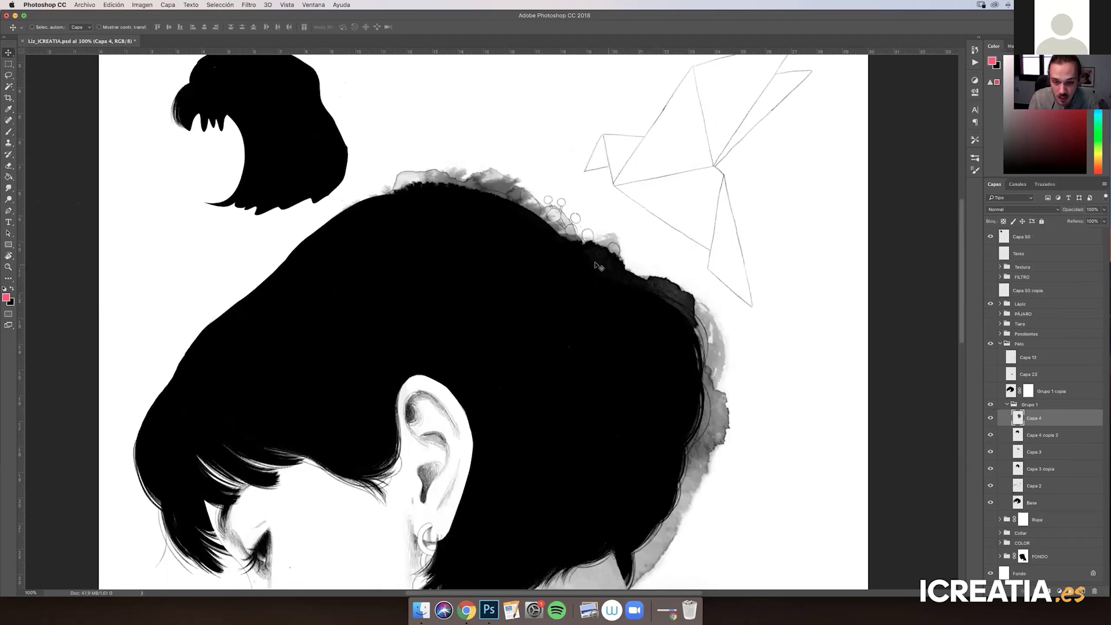
{"action": "left_click_drag", "start_coordinate": [586, 334], "coordinate": [565, 255]}
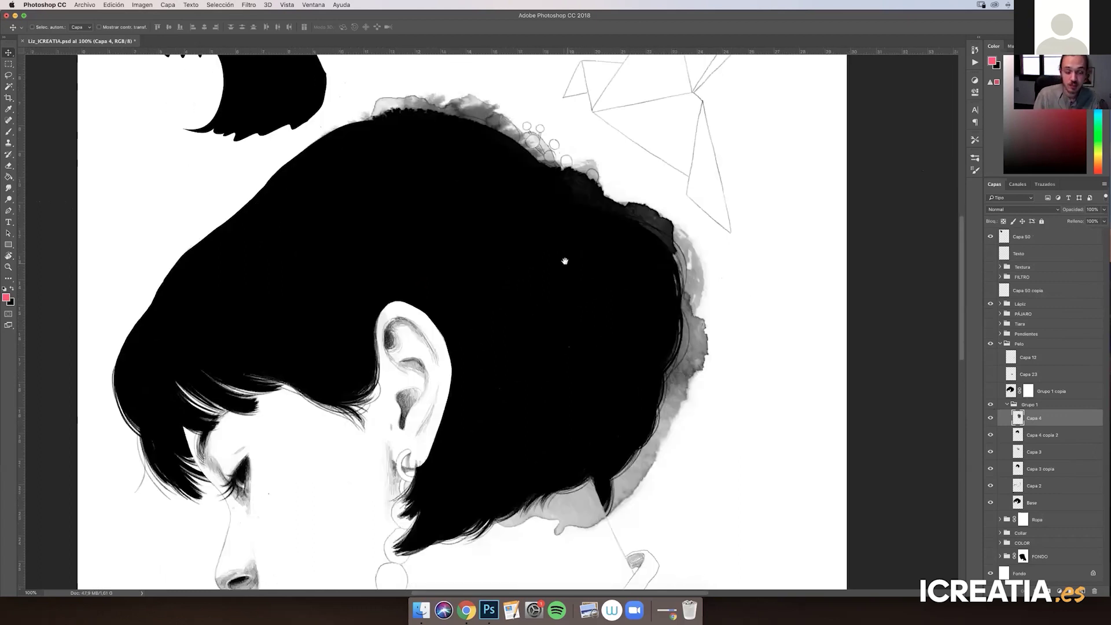
{"action": "key", "text": "super+minus"}
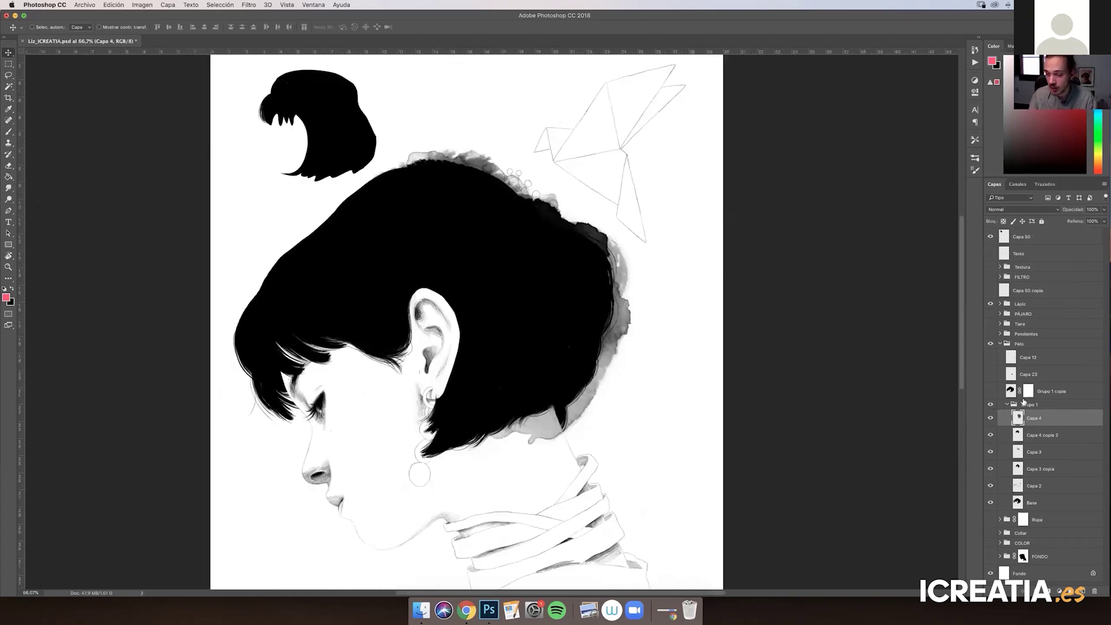
Collapse Grupo 1, hide it and show Grupo 1 copia in its place, toggling the copy to compare
{"action": "left_click", "coordinate": [1008, 404]}
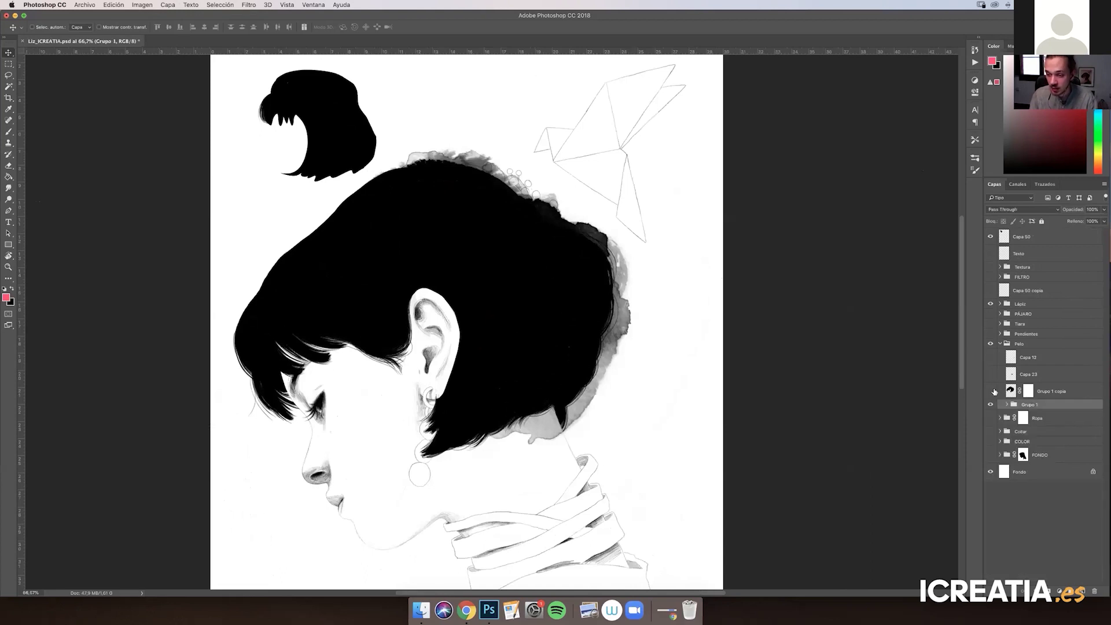
{"action": "left_click", "coordinate": [990, 391]}
{"action": "left_click", "coordinate": [991, 405]}
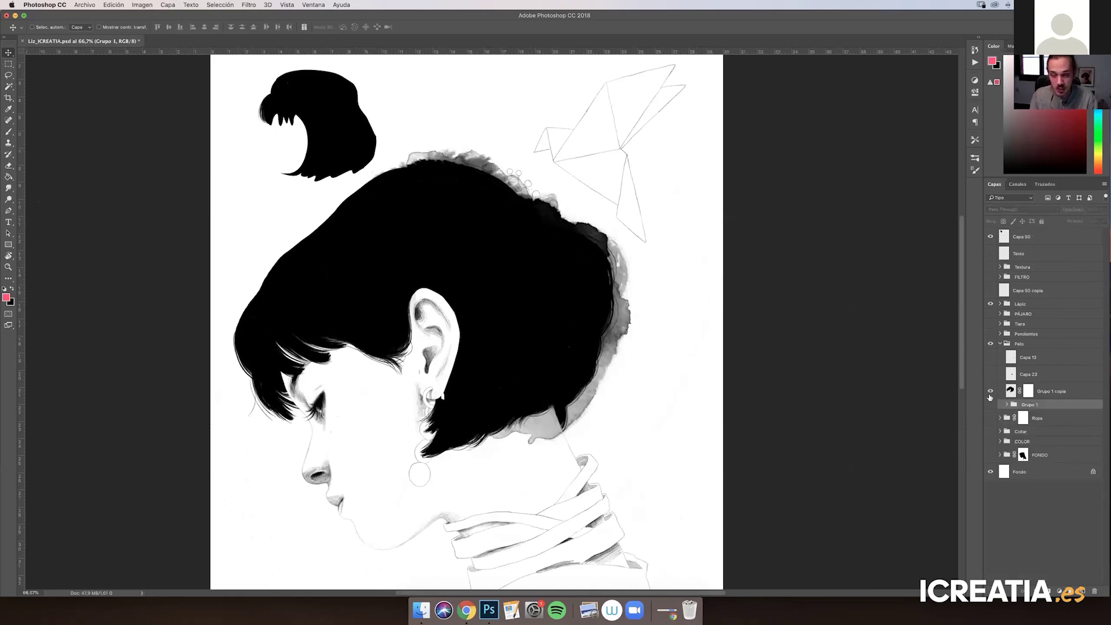
{"action": "left_click", "coordinate": [989, 391]}
{"action": "left_click", "coordinate": [990, 391]}
{"action": "left_click", "coordinate": [990, 391]}
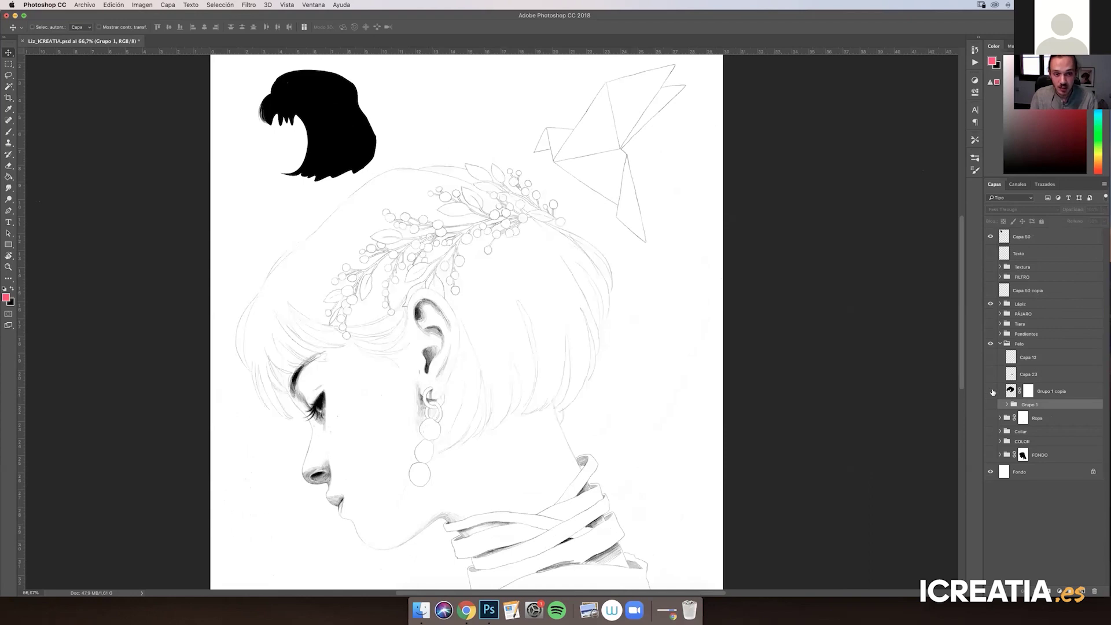
{"action": "left_click", "coordinate": [990, 391]}
Toggle Capa 23's visibility to compare the dark stain at the nape, and leave the layer shown
{"action": "left_click", "coordinate": [991, 377]}
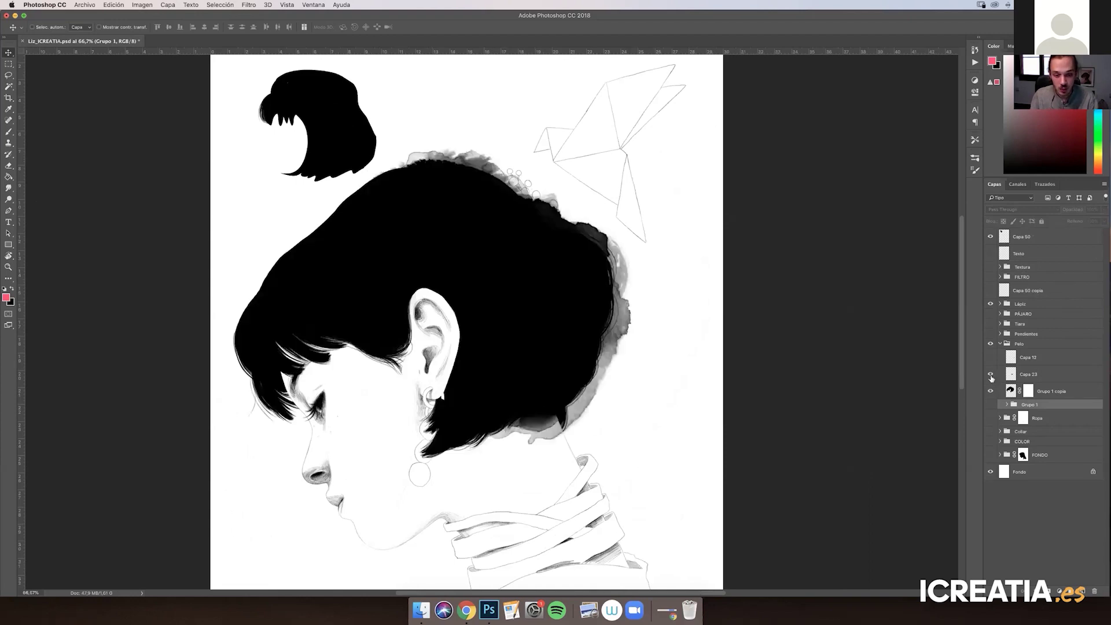
{"action": "left_click", "coordinate": [991, 375]}
{"action": "key", "text": "super+plus"}
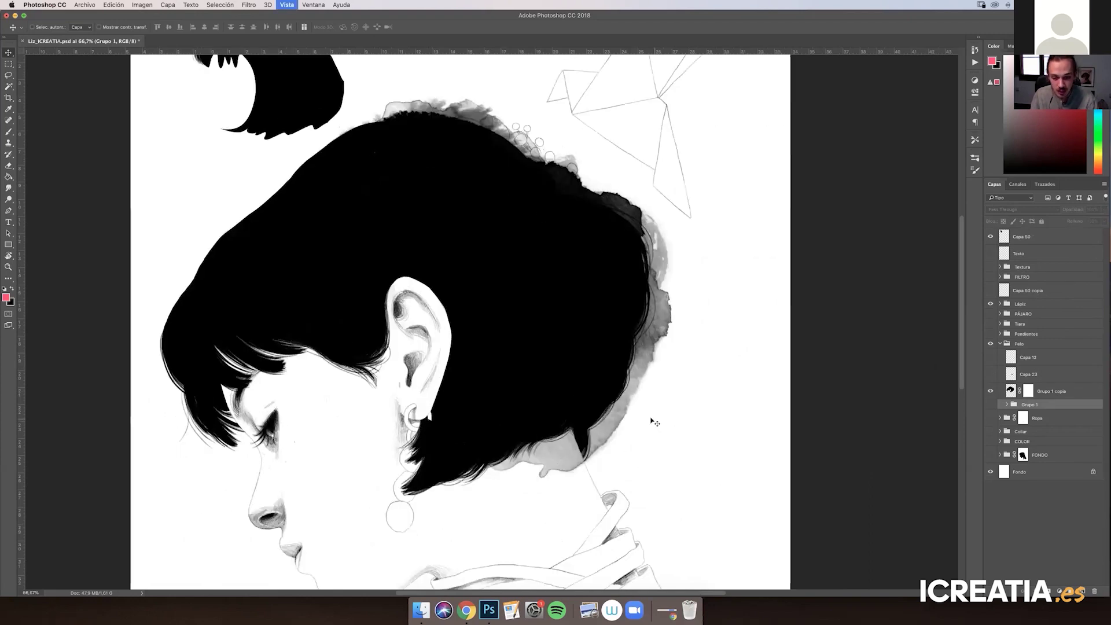
{"action": "key", "text": "super+plus"}
{"action": "left_click_drag", "start_coordinate": [699, 442], "coordinate": [772, 124]}
{"action": "scroll", "coordinate": [727, 296], "scroll_direction": "down", "scroll_amount": 2}
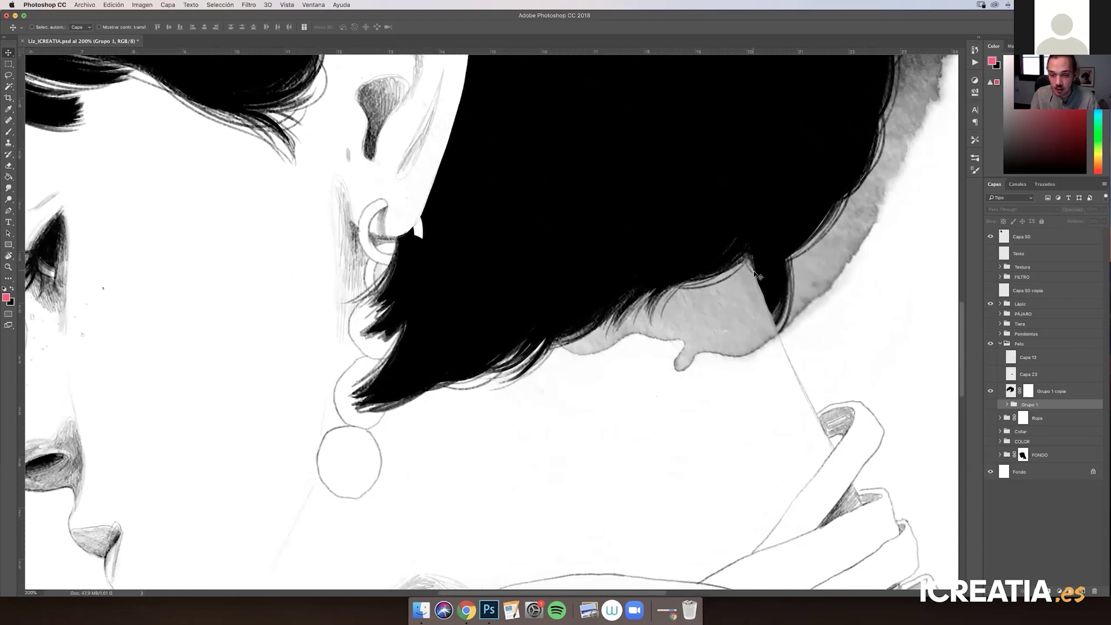
{"action": "left_click", "coordinate": [991, 375]}
{"action": "left_click", "coordinate": [991, 375]}
{"action": "left_click", "coordinate": [991, 375]}
{"action": "left_click", "coordinate": [991, 375]}
{"action": "left_click", "coordinate": [991, 374]}
Show Capa 12 with the black ink splatter beside the hair
{"action": "left_click", "coordinate": [993, 357]}
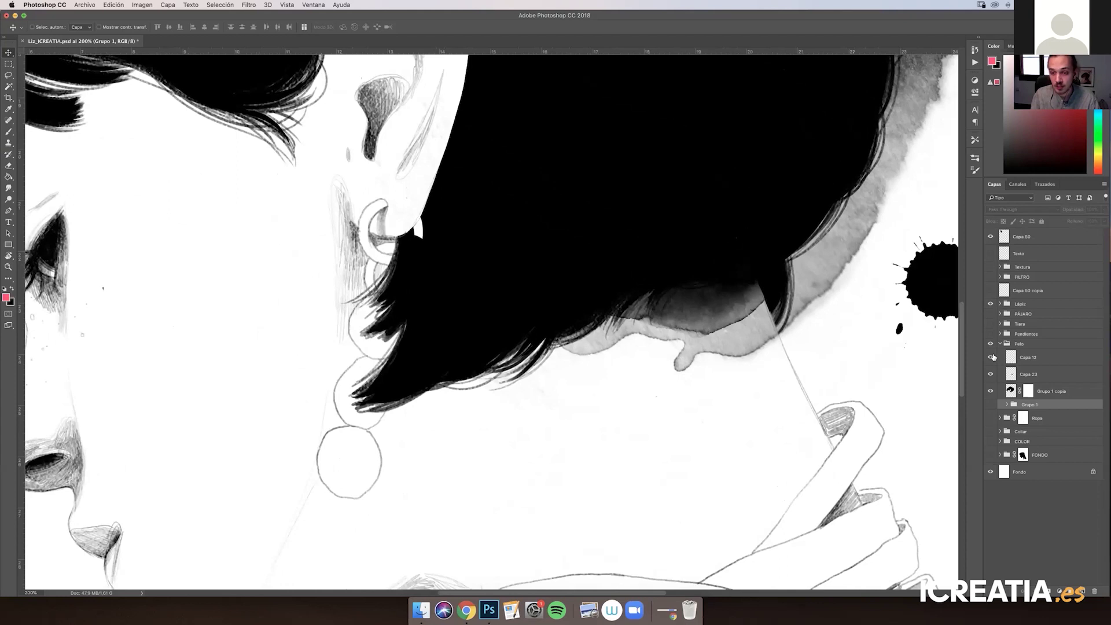
{"action": "scroll", "coordinate": [994, 357], "scroll_direction": "right", "scroll_amount": 5}
{"action": "left_click", "coordinate": [990, 357]}
{"action": "left_click", "coordinate": [991, 357]}
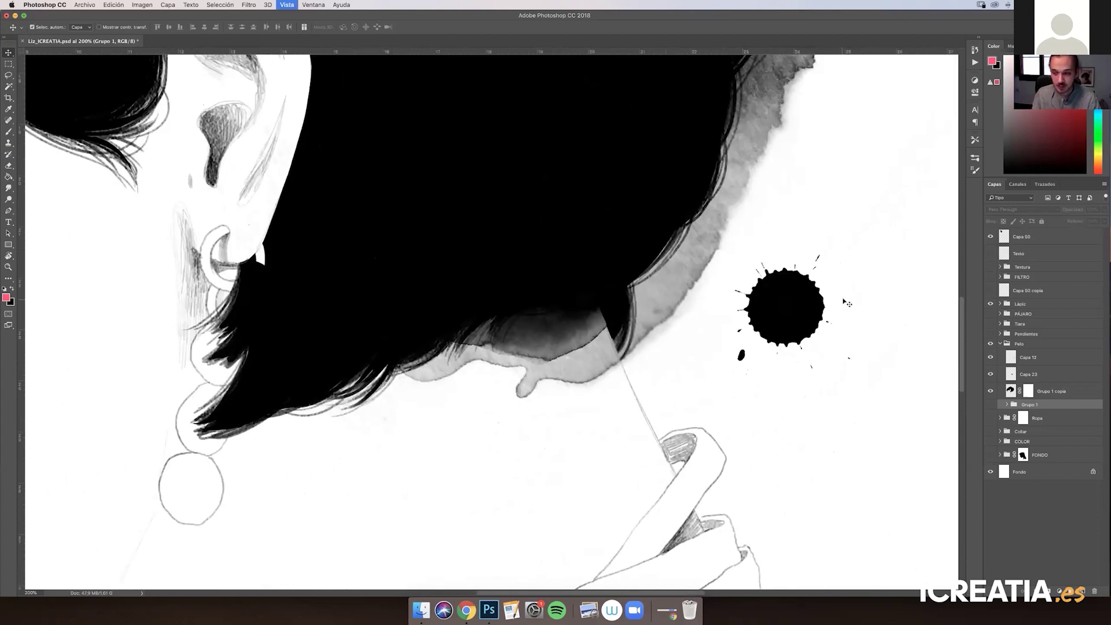
{"action": "key", "text": "super+minus"}
{"action": "key", "text": "super+minus"}
{"action": "key", "text": "super+minus"}
Add a new layer above Capa 12 for brush work and delete Capa 50 with the loose hair shape
{"action": "left_click", "coordinate": [1038, 365]}
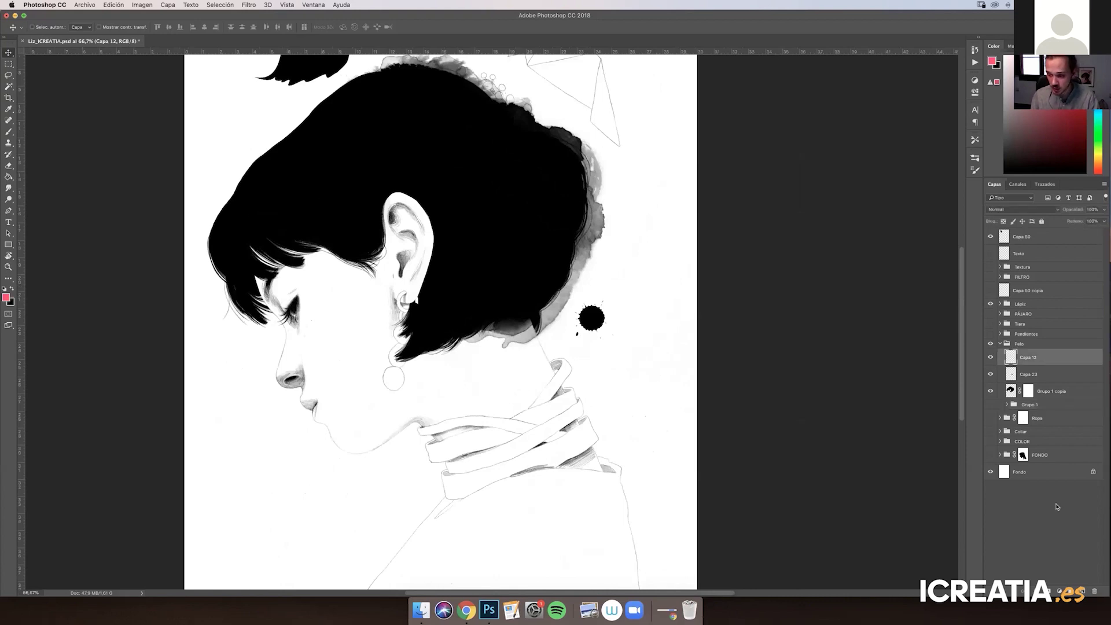
{"action": "left_click", "coordinate": [1085, 591]}
{"action": "key", "text": "b"}
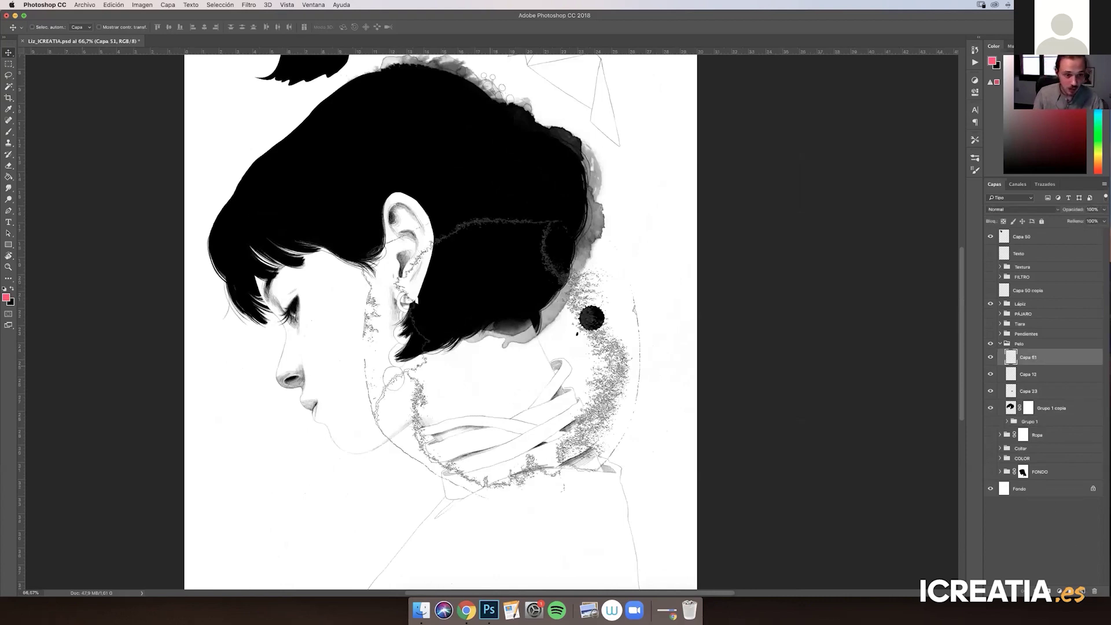
{"action": "left_click_drag", "start_coordinate": [449, 267], "coordinate": [576, 357]}
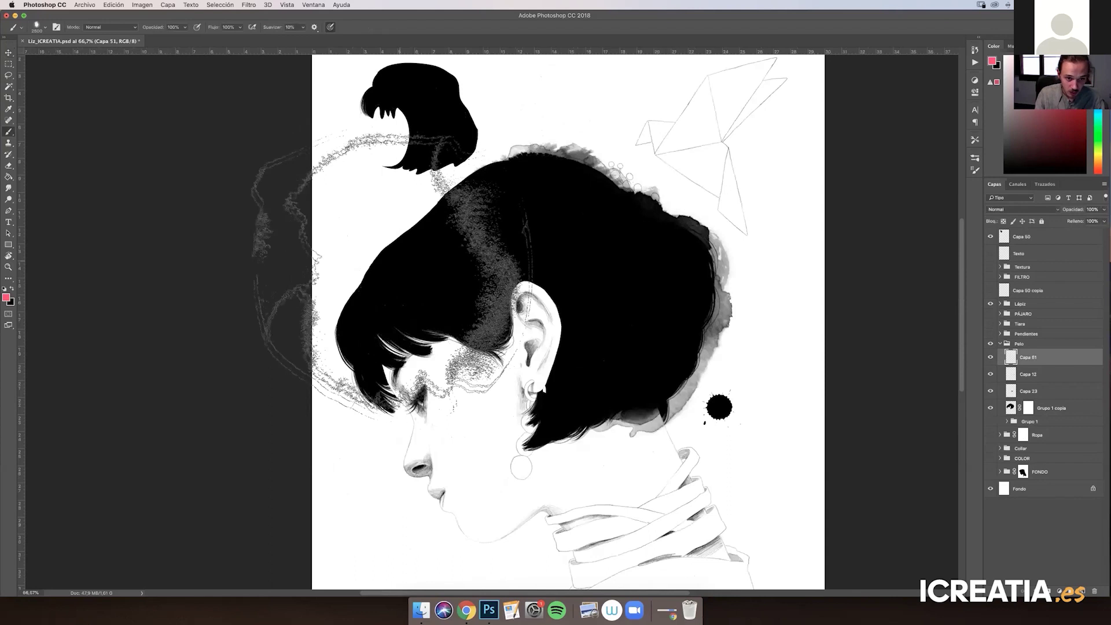
{"action": "left_click_drag", "start_coordinate": [1043, 242], "coordinate": [1067, 486]}
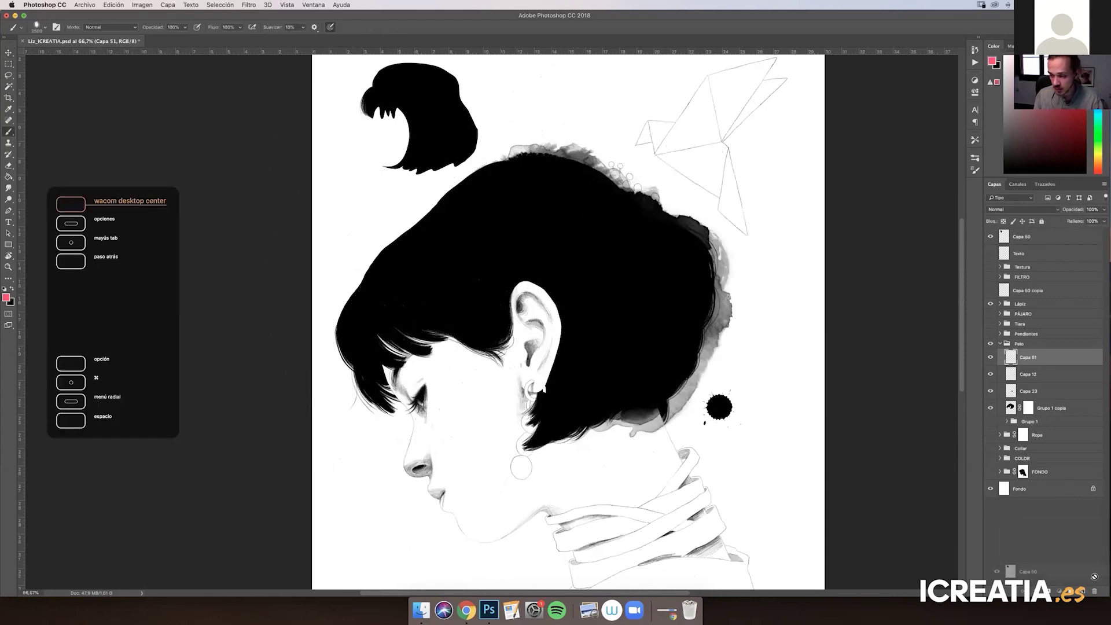
Choose a long dry watercolour stroke brush and stamp it in black over the crown of the hair on Capa 51
{"action": "right_click", "coordinate": [621, 391]}
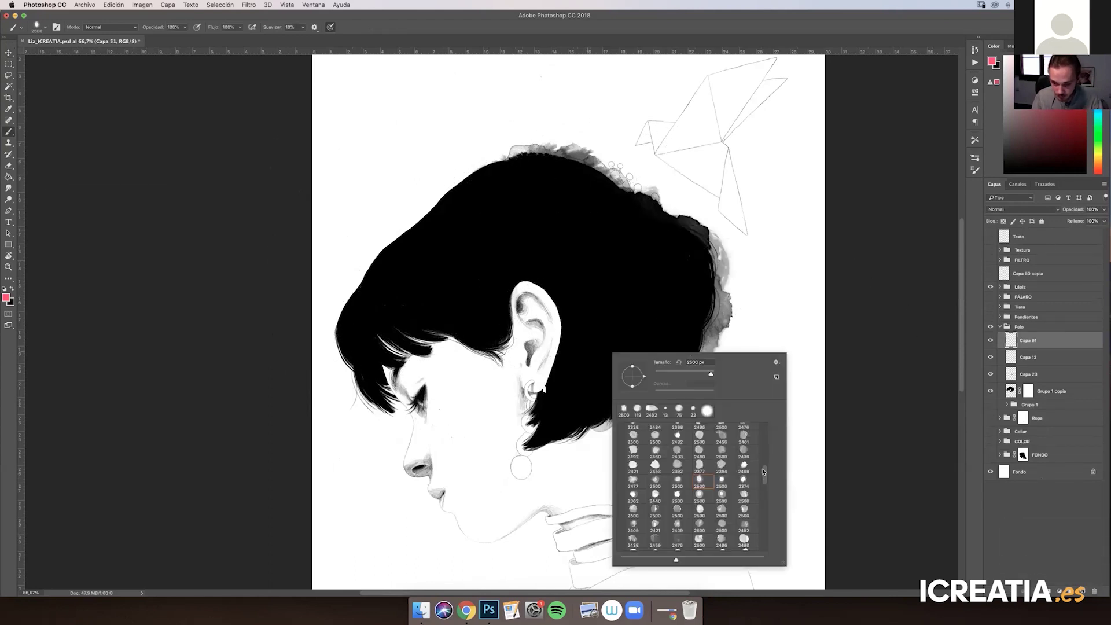
{"action": "scroll", "coordinate": [768, 498], "scroll_direction": "down", "scroll_amount": 3}
{"action": "scroll", "coordinate": [768, 498], "scroll_direction": "down", "scroll_amount": 4}
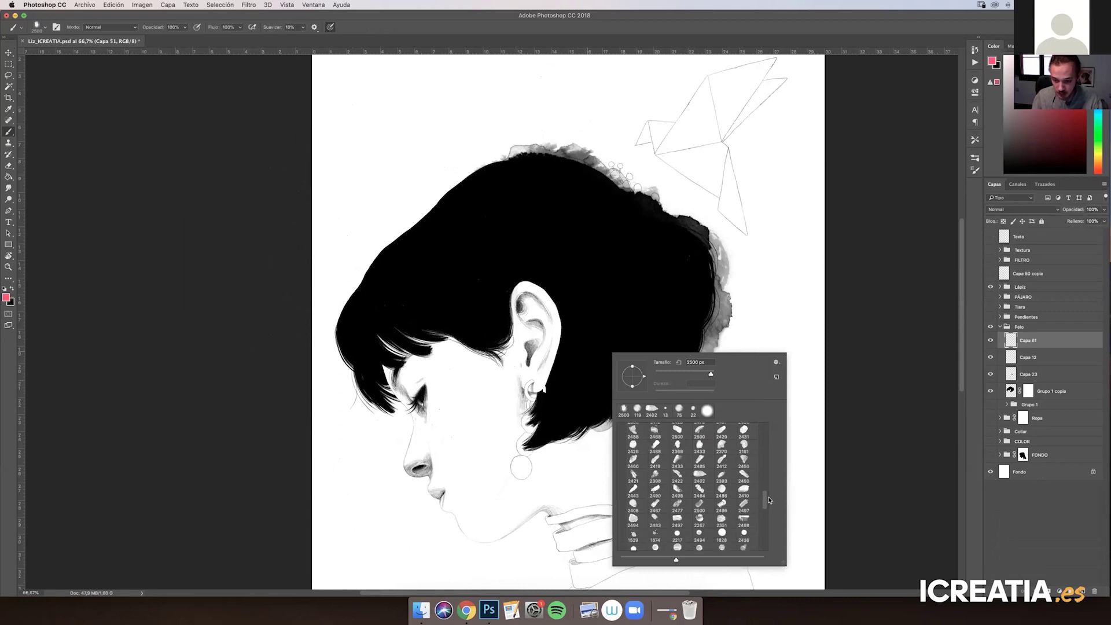
{"action": "scroll", "coordinate": [678, 465], "scroll_direction": "up", "scroll_amount": 5}
{"action": "left_click_drag", "start_coordinate": [765, 473], "coordinate": [764, 503]}
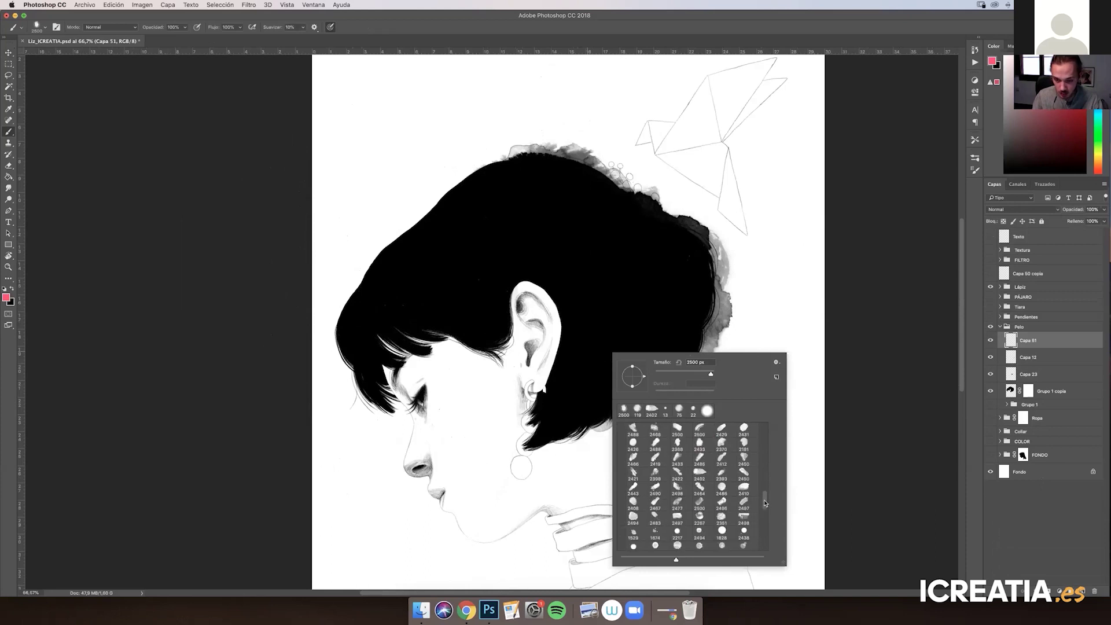
{"action": "left_click_drag", "start_coordinate": [1023, 159], "coordinate": [1004, 172]}
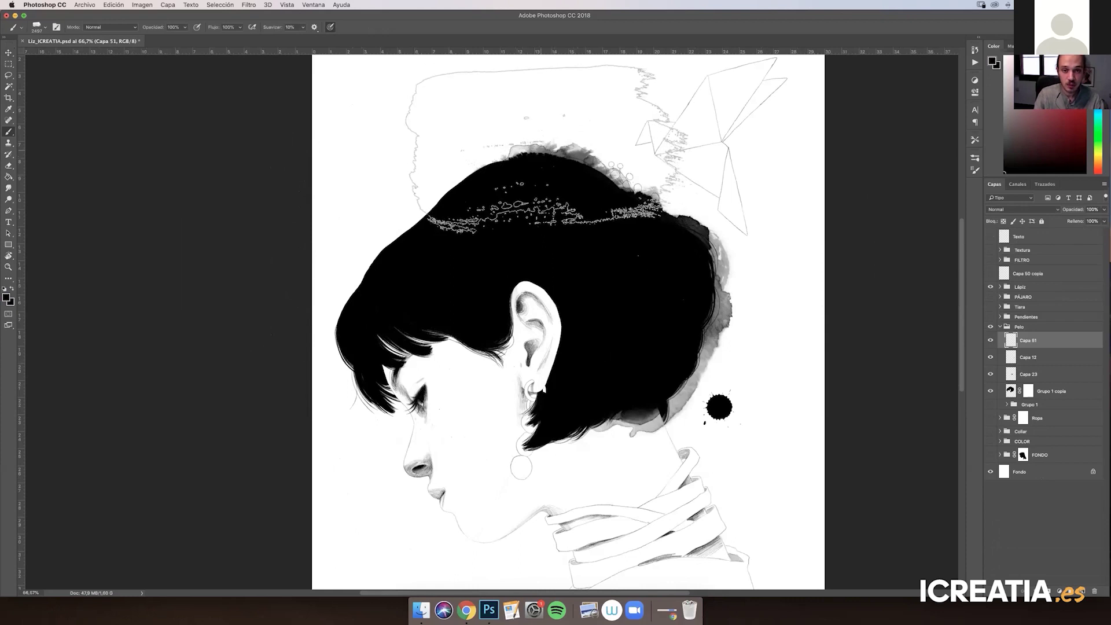
{"action": "left_click", "coordinate": [540, 151]}
Rotate and position the stamped stroke with Free Transform so it runs along the upper front edge of the hair
{"action": "key", "text": "super+t"}
{"action": "mouse_move", "coordinate": [715, 253]}
{"action": "left_mouse_down"}
{"action": "mouse_move", "coordinate": [664, 298]}
{"action": "mouse_move", "coordinate": [665, 243]}
{"action": "mouse_move", "coordinate": [635, 190]}
{"action": "mouse_move", "coordinate": [529, 273]}
{"action": "left_mouse_up"}
{"action": "mouse_move", "coordinate": [601, 237]}
{"action": "left_mouse_down"}
{"action": "mouse_move", "coordinate": [587, 272]}
{"action": "mouse_move", "coordinate": [563, 266]}
{"action": "mouse_move", "coordinate": [551, 298]}
{"action": "left_mouse_up"}
{"action": "left_click_drag", "start_coordinate": [642, 323], "coordinate": [635, 337]}
{"action": "left_click_drag", "start_coordinate": [558, 267], "coordinate": [564, 272]}
{"action": "key", "text": "Return"}
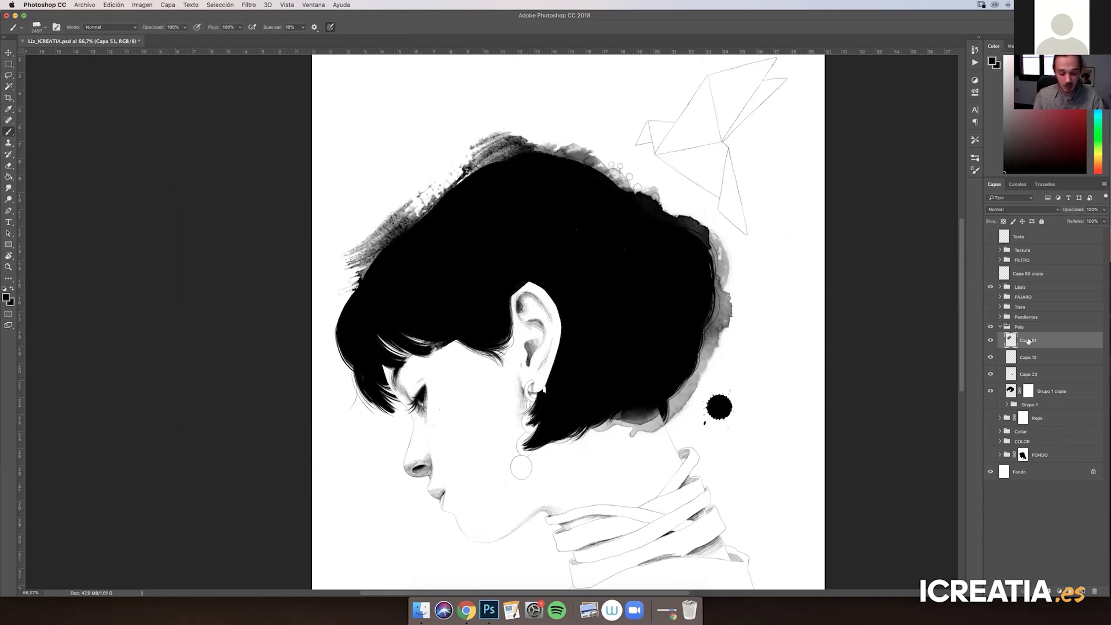
Duplicate Capa 51 twice to darken the stroke, and delete both copies
{"action": "left_click_drag", "start_coordinate": [1026, 341], "coordinate": [1037, 336]}
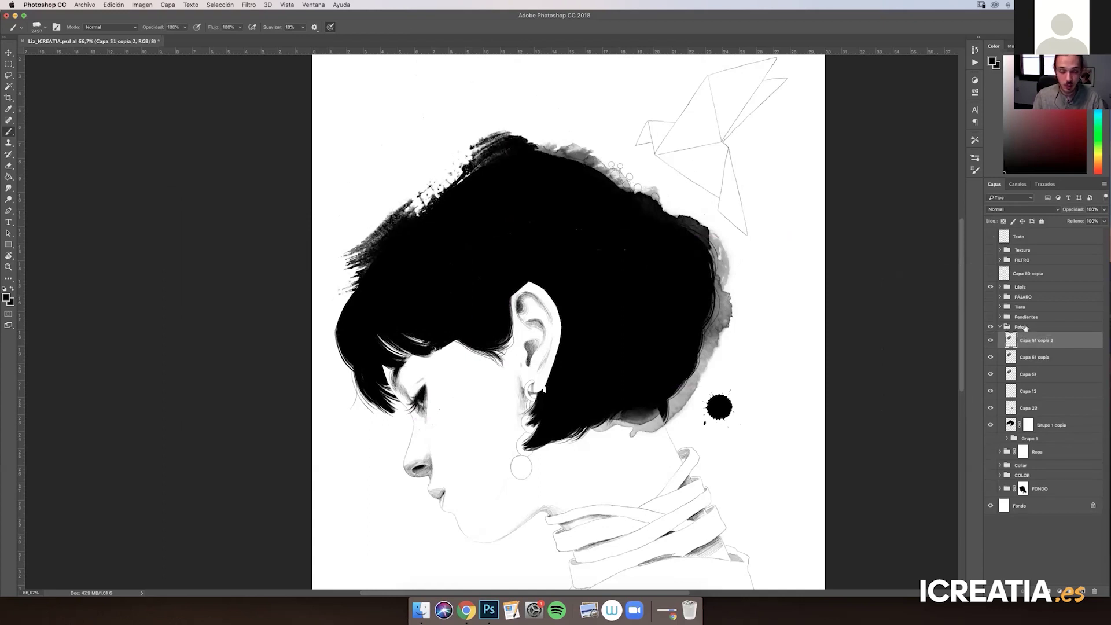
{"action": "left_click", "coordinate": [1028, 374], "text": "shift"}
{"action": "left_click", "coordinate": [1034, 355]}
{"action": "left_click", "coordinate": [1032, 344], "text": "shift"}
{"action": "left_click_drag", "start_coordinate": [1027, 361], "coordinate": [1094, 591]}
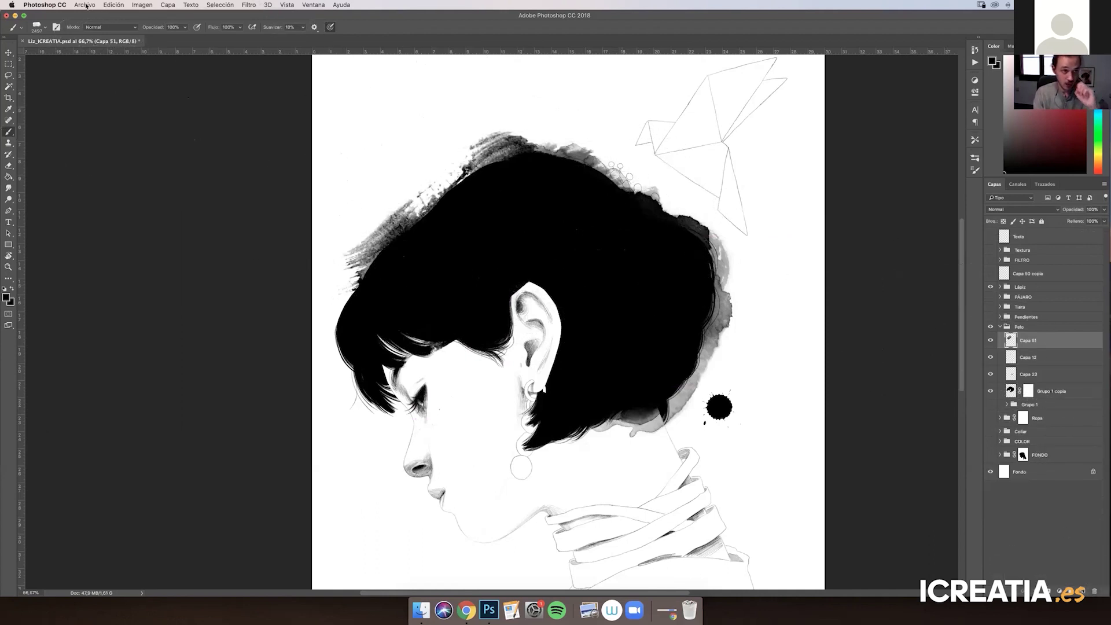
Warp the Capa 51 stroke to follow the curve of the hair, and reposition it against the hair's front edge
{"action": "left_click", "coordinate": [112, 5]}
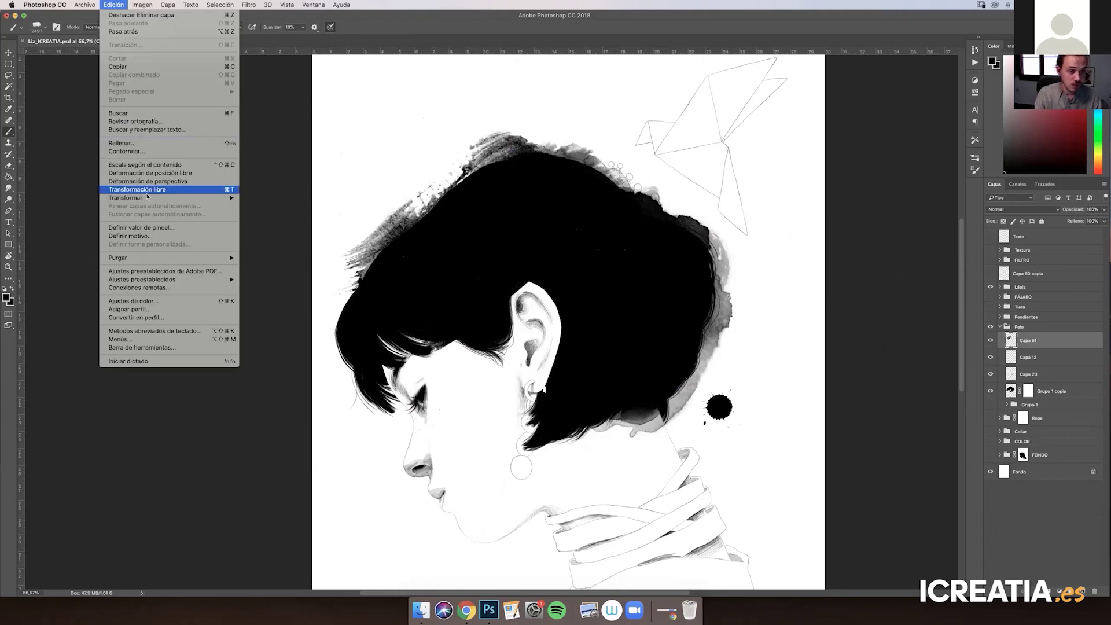
{"action": "mouse_move", "coordinate": [190, 197]}
{"action": "left_click", "coordinate": [287, 253]}
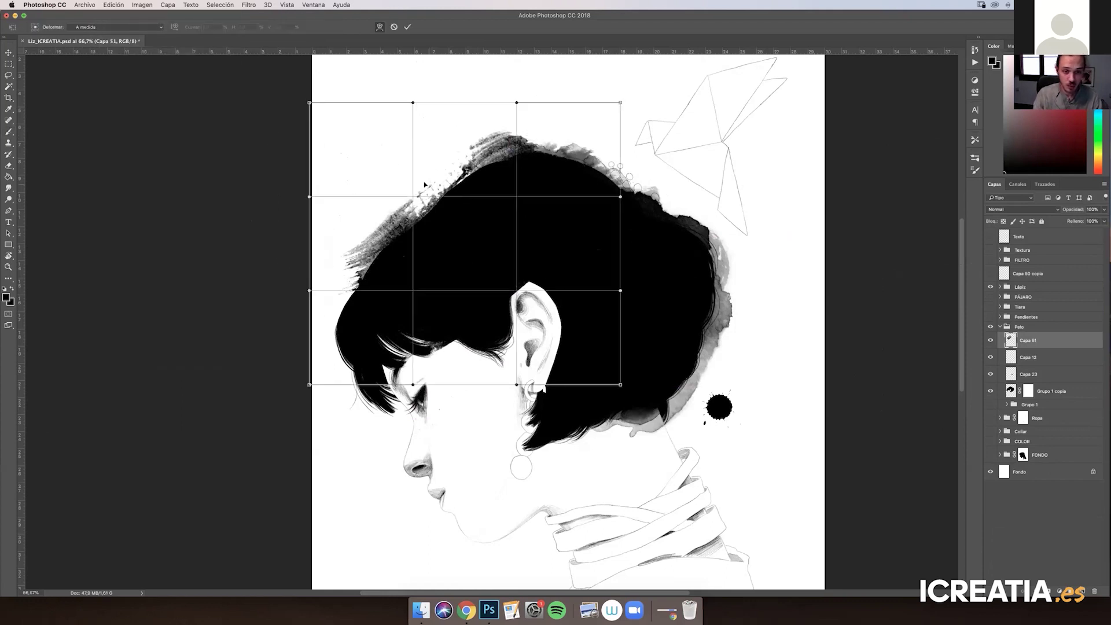
{"action": "mouse_move", "coordinate": [433, 194]}
{"action": "left_mouse_down"}
{"action": "mouse_move", "coordinate": [399, 185]}
{"action": "mouse_move", "coordinate": [397, 213]}
{"action": "mouse_move", "coordinate": [388, 201]}
{"action": "left_mouse_up"}
{"action": "left_click_drag", "start_coordinate": [352, 265], "coordinate": [365, 270]}
{"action": "left_click_drag", "start_coordinate": [516, 138], "coordinate": [504, 148]}
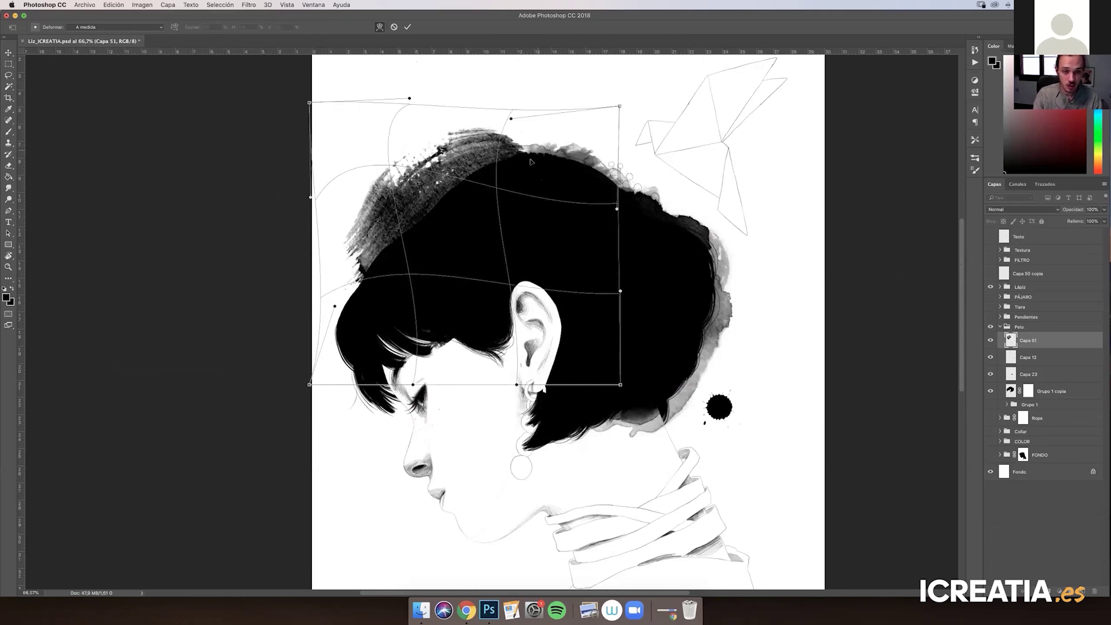
{"action": "left_click_drag", "start_coordinate": [424, 199], "coordinate": [427, 195]}
{"action": "key", "text": "Return"}
{"action": "key", "text": "super+t"}
{"action": "mouse_move", "coordinate": [485, 218]}
{"action": "left_mouse_down"}
{"action": "mouse_move", "coordinate": [501, 229]}
{"action": "mouse_move", "coordinate": [499, 218]}
{"action": "left_mouse_up"}
{"action": "key", "text": "Return"}
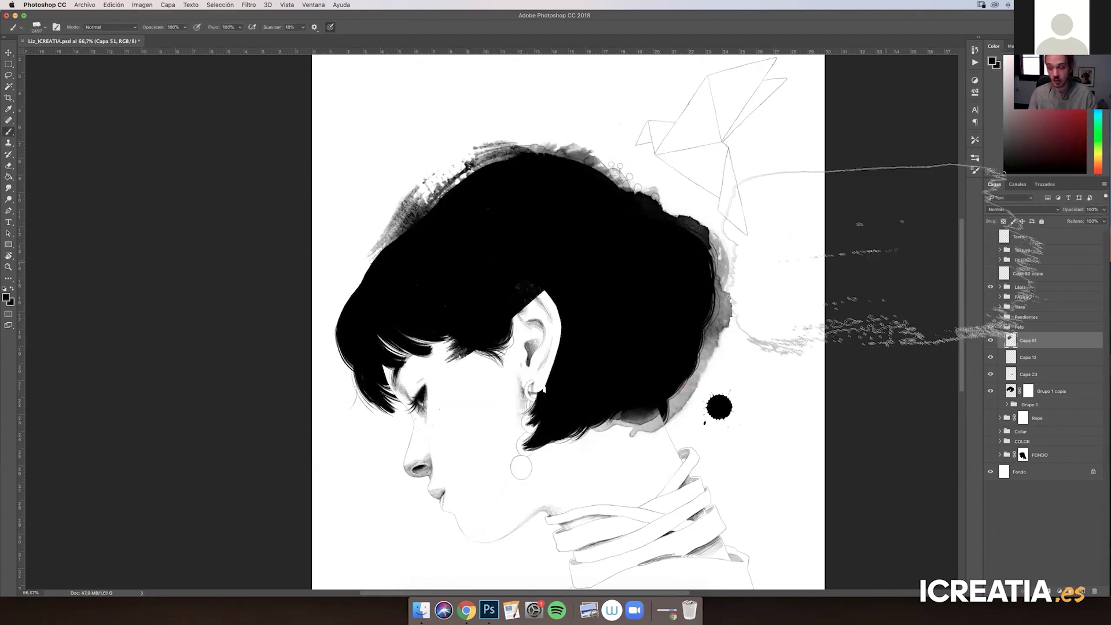
Delete Capa 51 with the test stroke and collapse the Pelo group
{"action": "mouse_move", "coordinate": [1031, 340]}
{"action": "left_mouse_down"}
{"action": "mouse_move", "coordinate": [1042, 547]}
{"action": "mouse_move", "coordinate": [1093, 591]}
{"action": "left_mouse_up"}
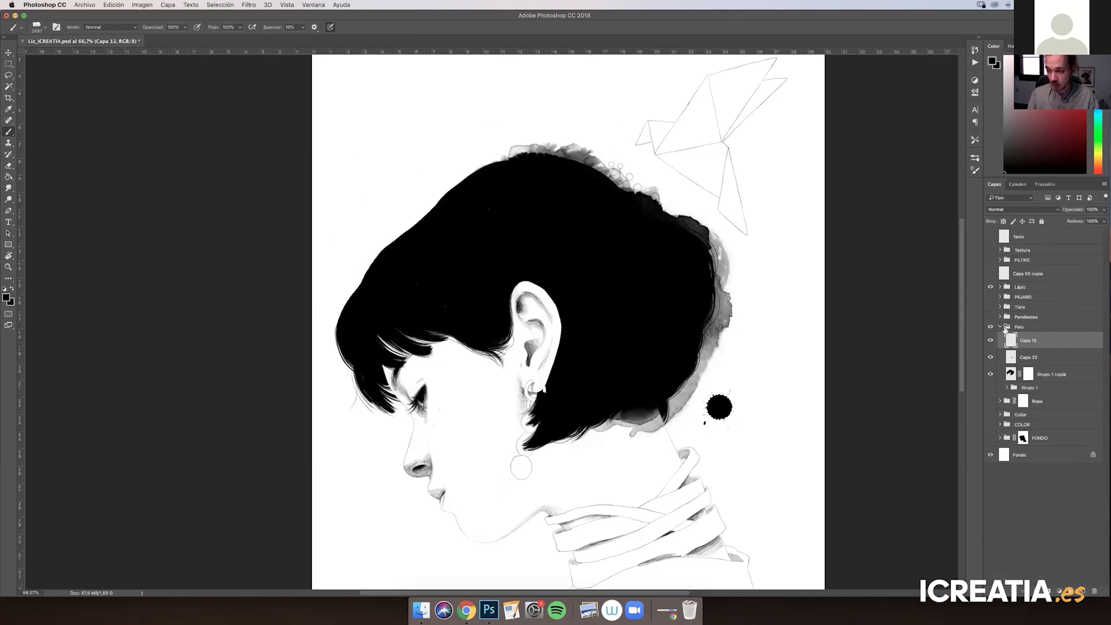
{"action": "left_click", "coordinate": [1000, 327]}
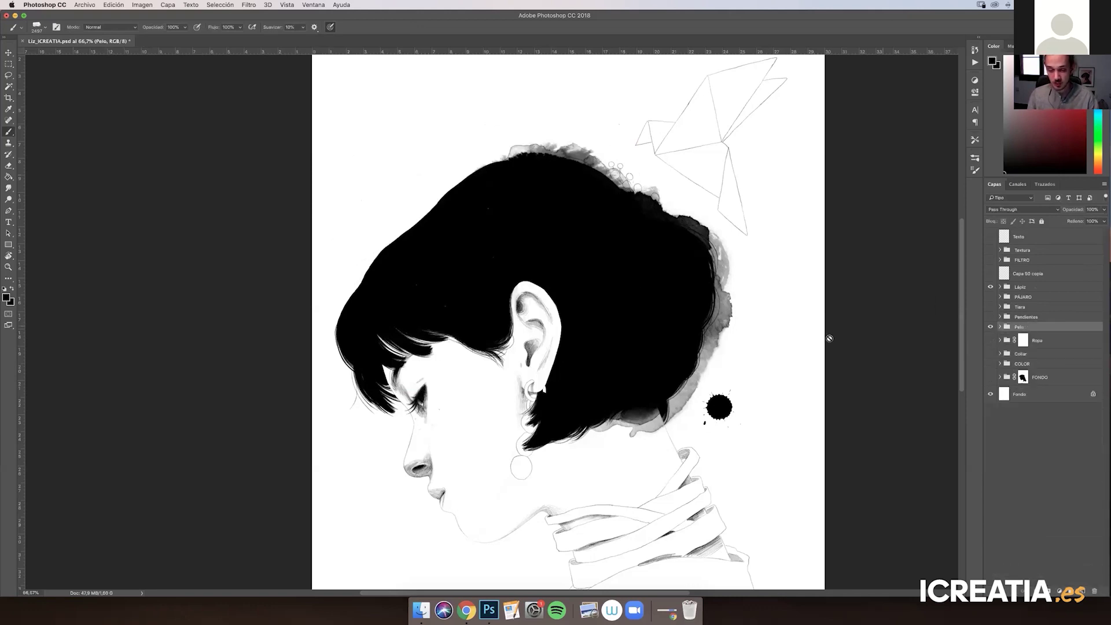
Show the Ropa group with the black clothing on the portrait's shoulders
{"action": "scroll", "coordinate": [829, 338], "scroll_direction": "down", "scroll_amount": 5}
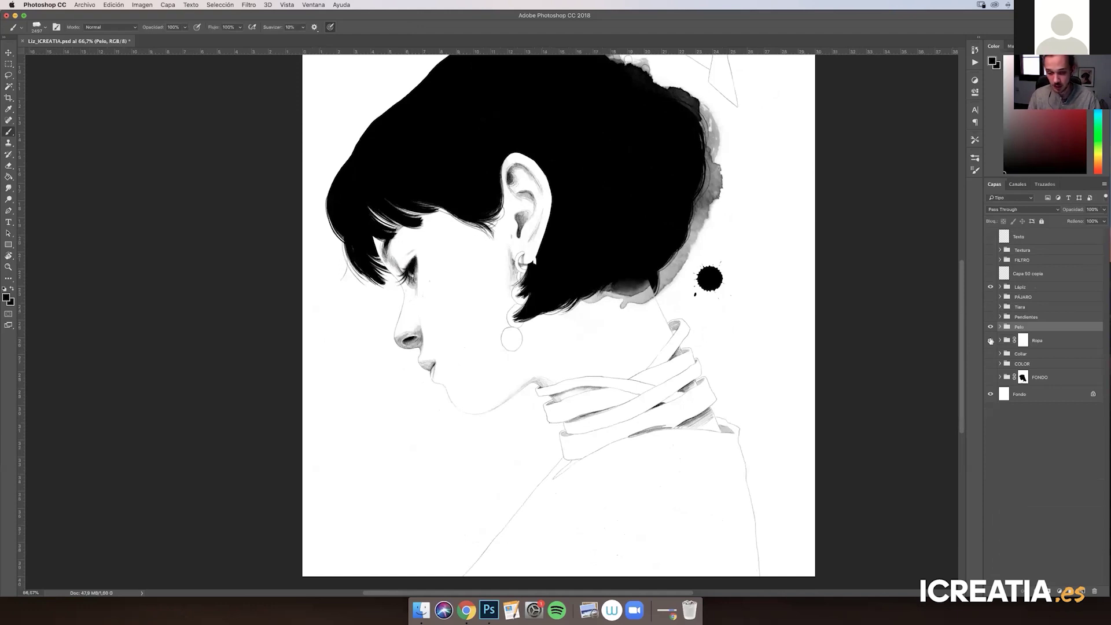
{"action": "left_click", "coordinate": [990, 341]}
{"action": "scroll", "coordinate": [1031, 364], "scroll_direction": "down", "scroll_amount": 2}
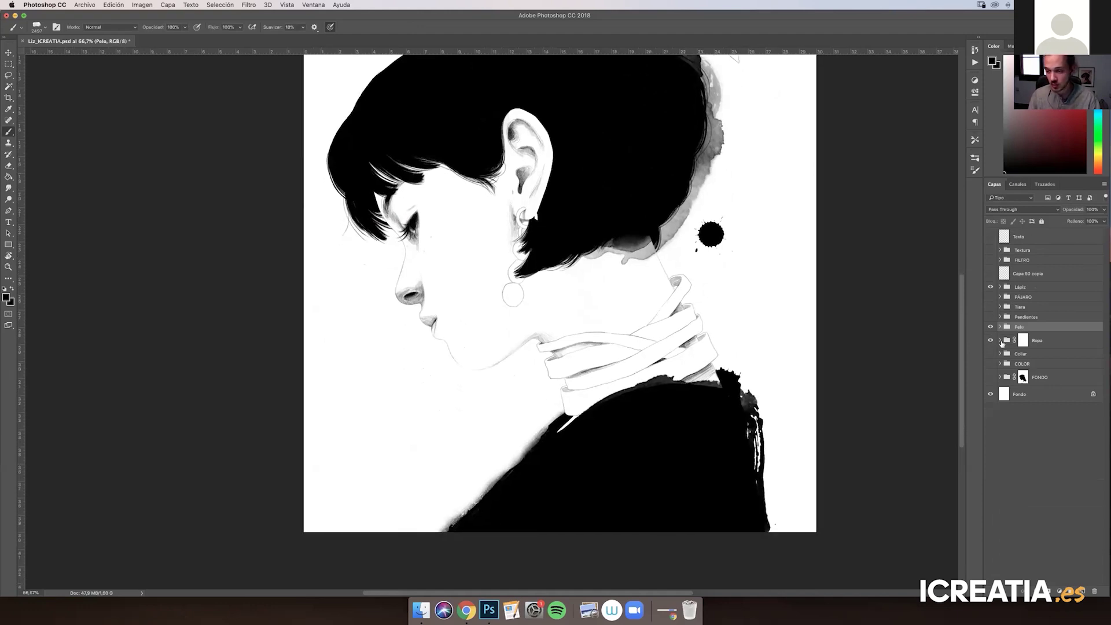
Expand the Ropa group, isolate its Base layer, and compare the clothing with Capa 5 and Capa 6 copia 2 shown
{"action": "left_click", "coordinate": [1000, 341]}
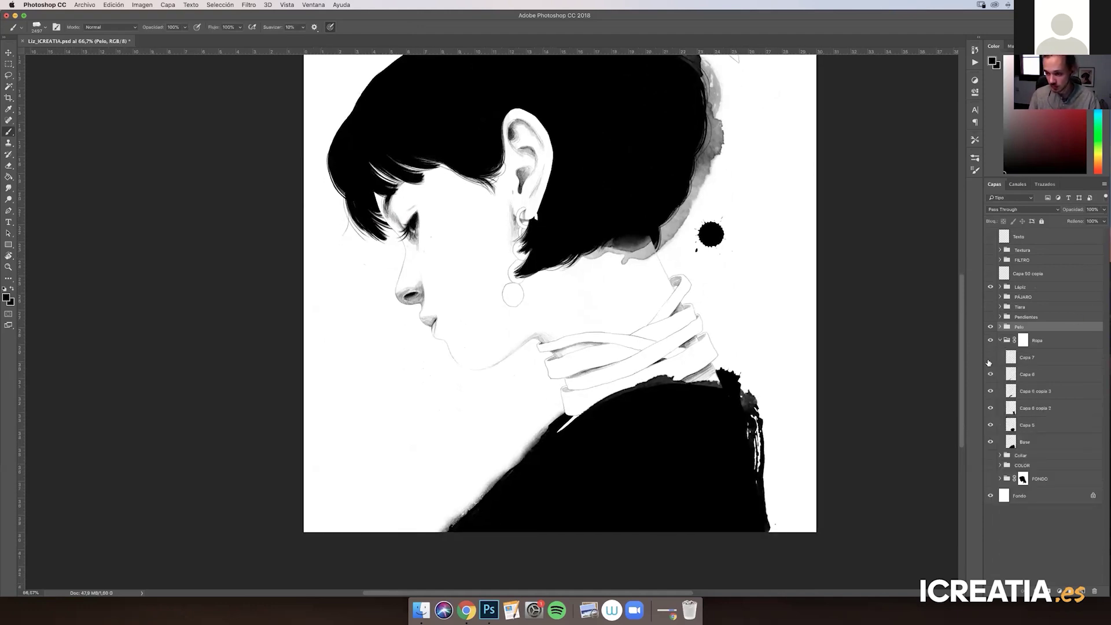
{"action": "left_click", "coordinate": [990, 426]}
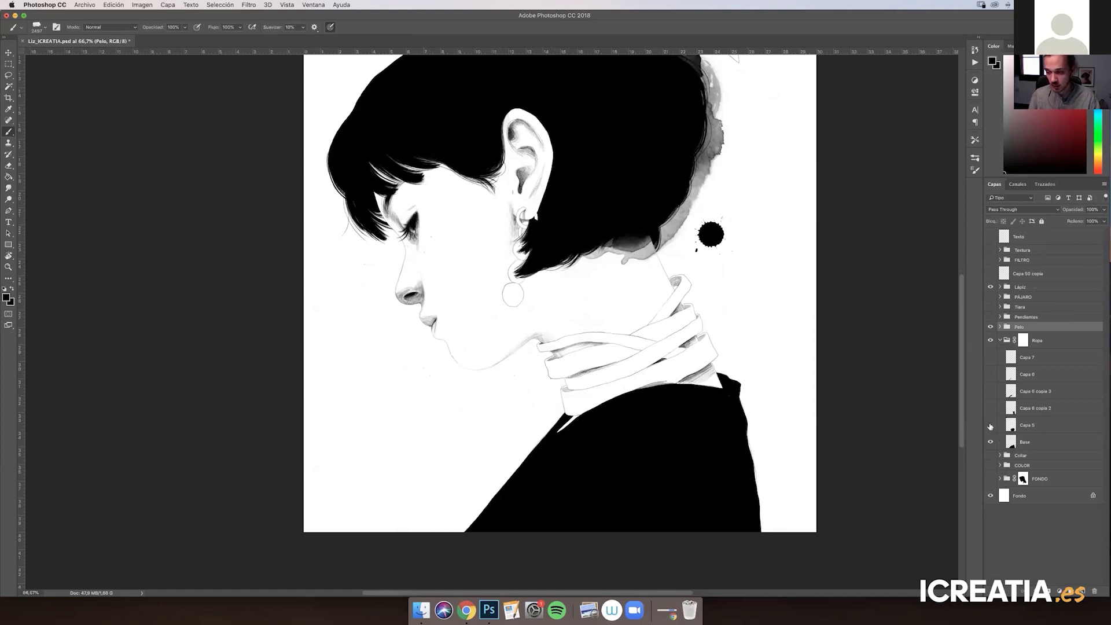
{"action": "left_click", "coordinate": [991, 426]}
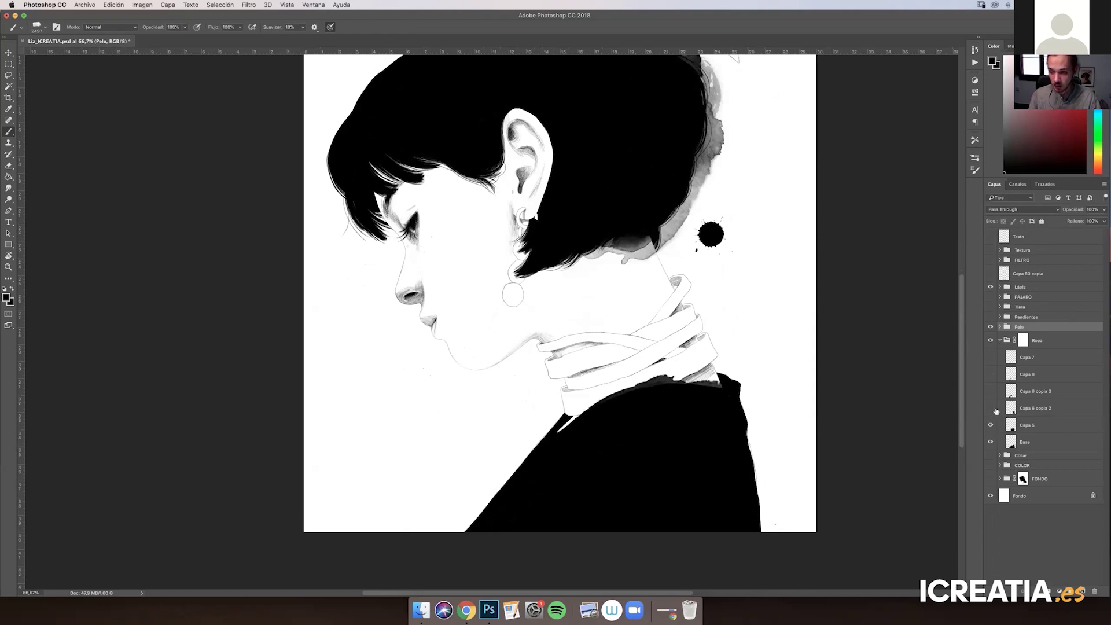
{"action": "left_click", "coordinate": [990, 409]}
{"action": "left_click", "coordinate": [990, 408]}
{"action": "left_click", "coordinate": [991, 408]}
{"action": "left_click", "coordinate": [991, 409]}
{"action": "left_click", "coordinate": [990, 408]}
Move the Capa 6 copia 2 brush stain up beside the neck, and undo the move
{"action": "left_click", "coordinate": [1011, 409]}
{"action": "left_click", "coordinate": [1012, 409], "text": "super"}
{"action": "key", "text": "super+d"}
{"action": "key", "text": "v"}
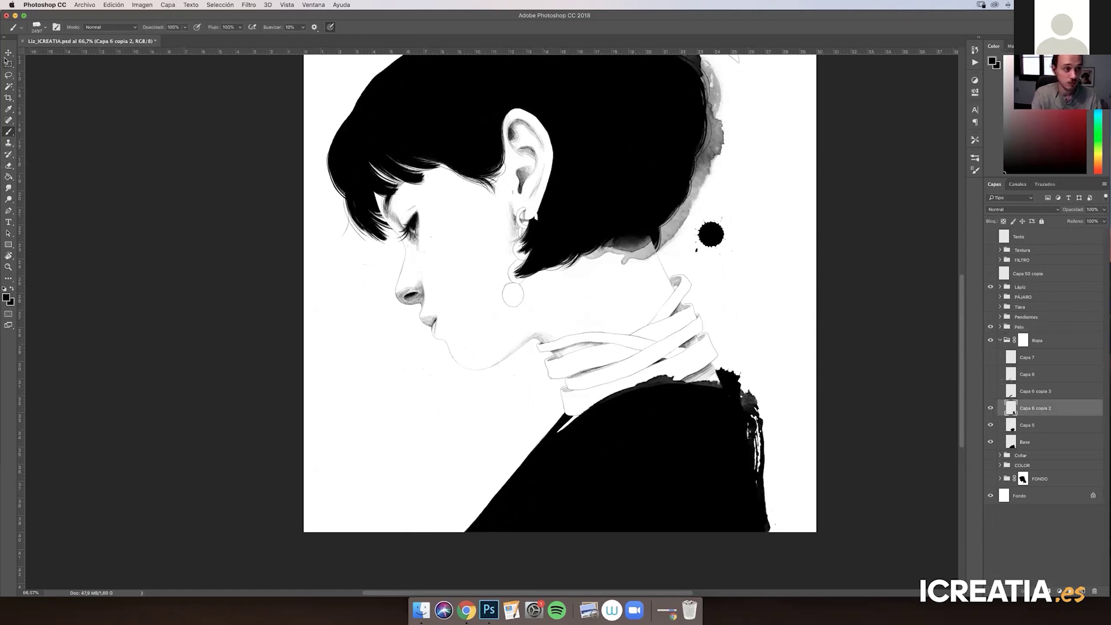
{"action": "left_click_drag", "start_coordinate": [747, 410], "coordinate": [779, 227]}
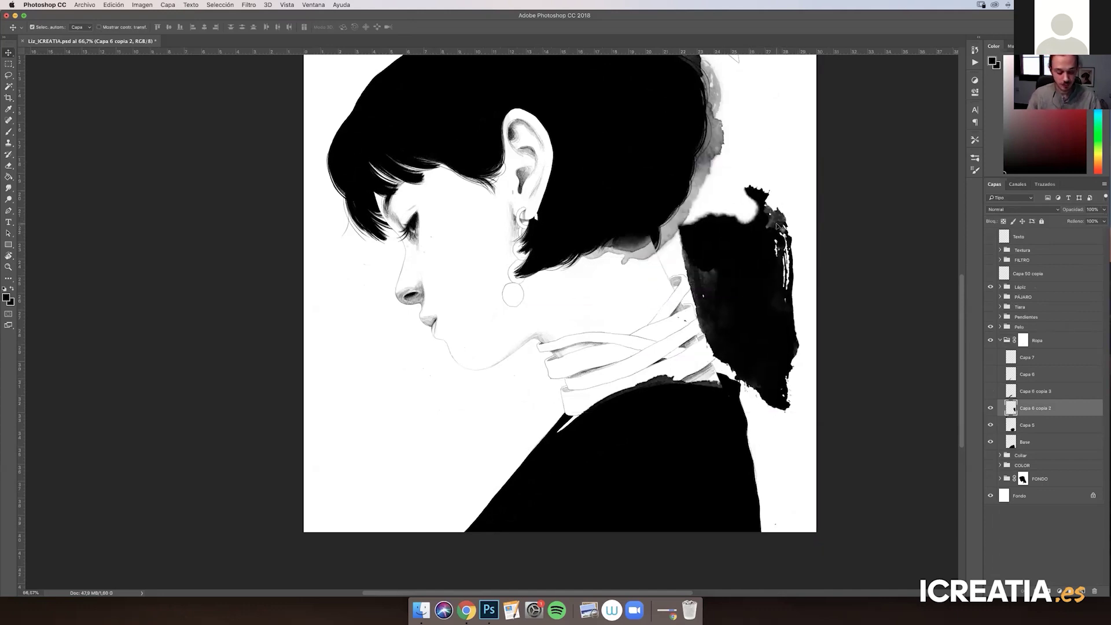
{"action": "key", "text": "super+z"}
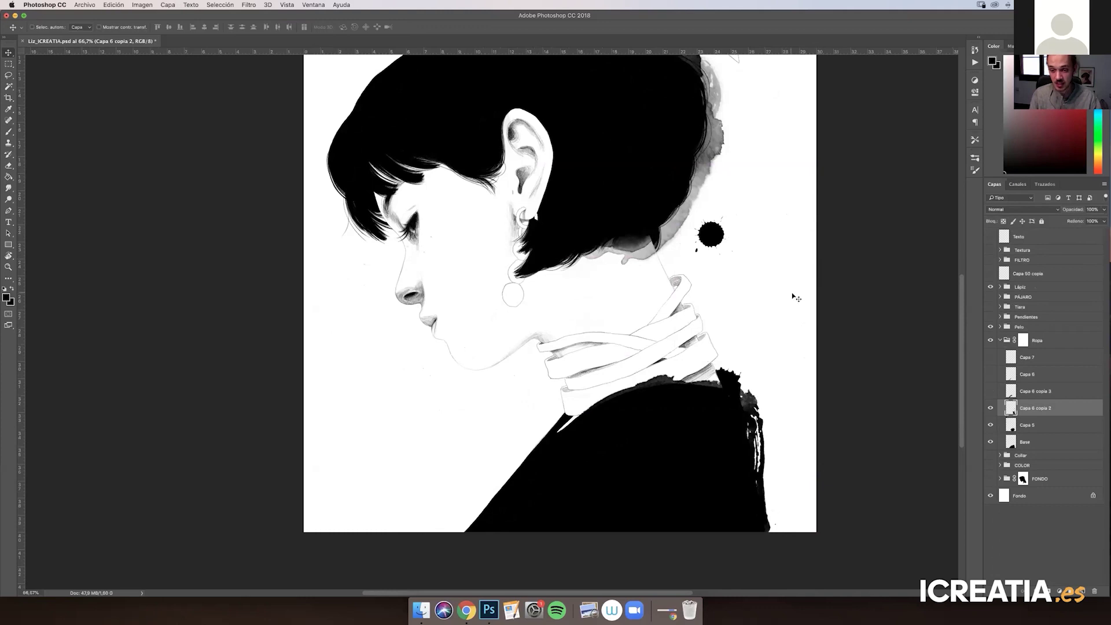
Add a new layer above Capa 6 copia 2, stamp the 2497 px brush once below the jaw, and undo the stamp
{"action": "left_click", "coordinate": [1084, 591]}
{"action": "key", "text": "b"}
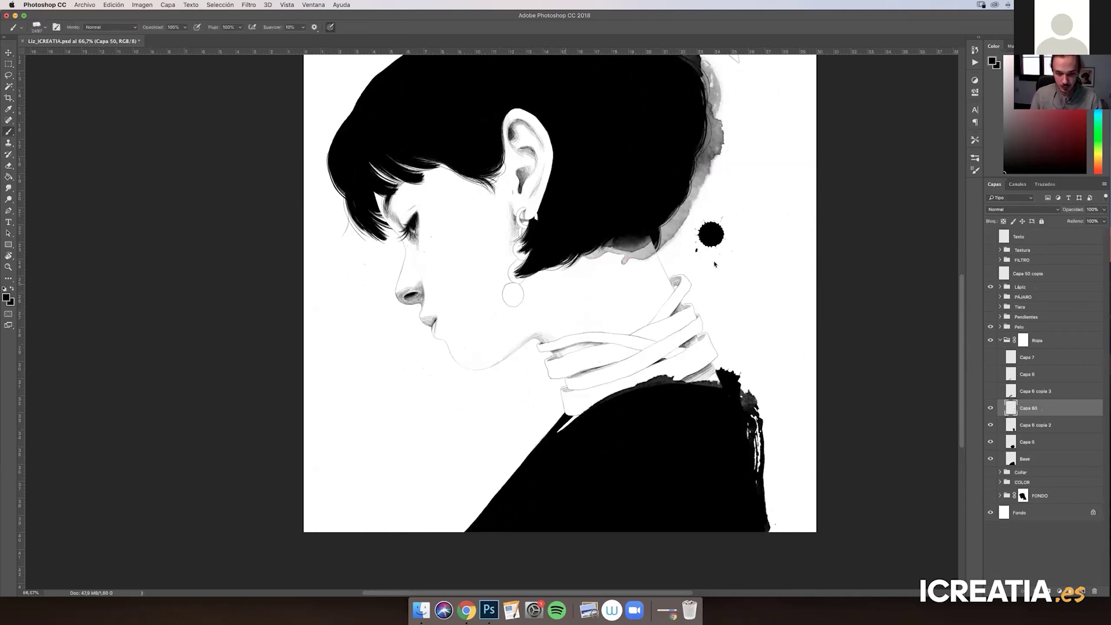
{"action": "right_click", "coordinate": [715, 264]}
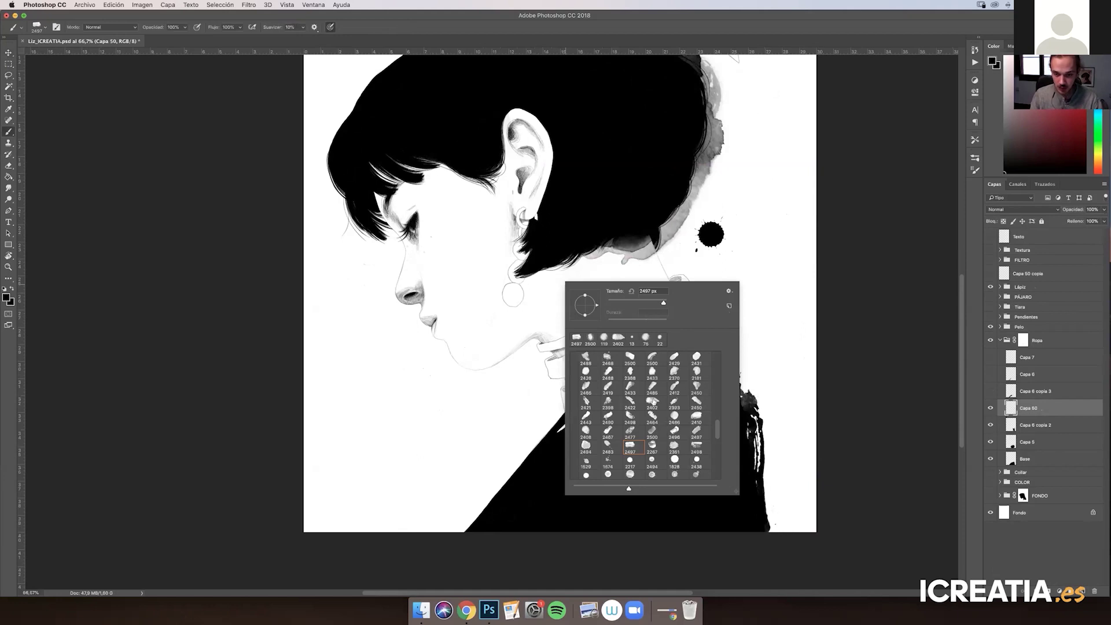
{"action": "left_click", "coordinate": [514, 398]}
{"action": "key", "text": "super+z"}
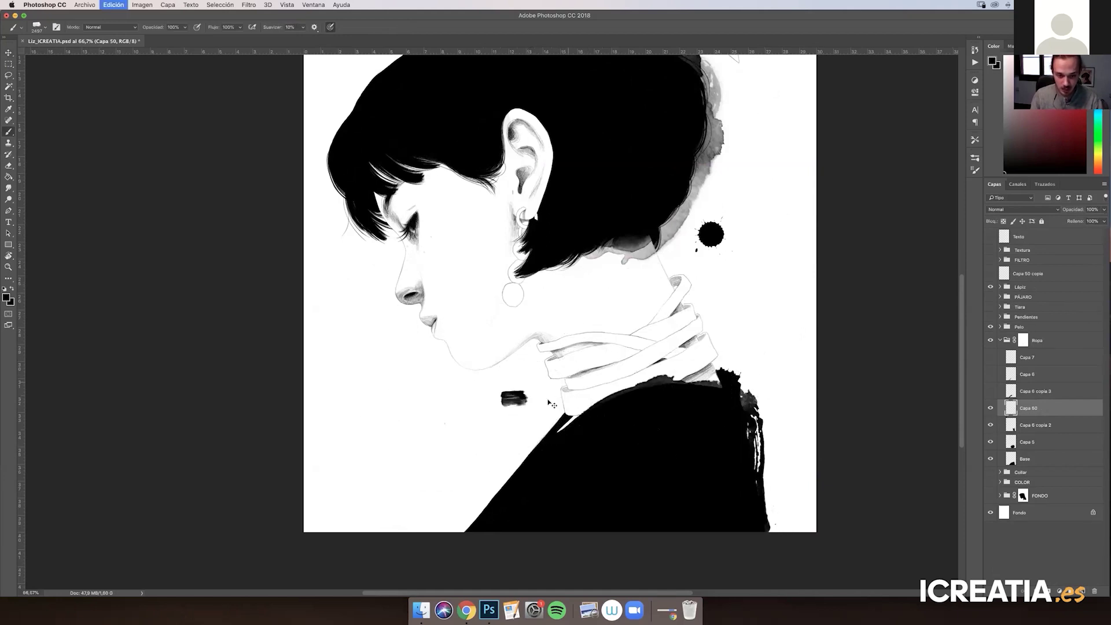
{"action": "key", "text": "super+z"}
Sketch a thin red outline with a small brush along the front shoulder edge and neck base, and undo the strokes
{"action": "right_click", "coordinate": [571, 384]}
{"action": "left_click", "coordinate": [609, 440]}
{"action": "left_click", "coordinate": [636, 397]}
{"action": "key", "text": "Return"}
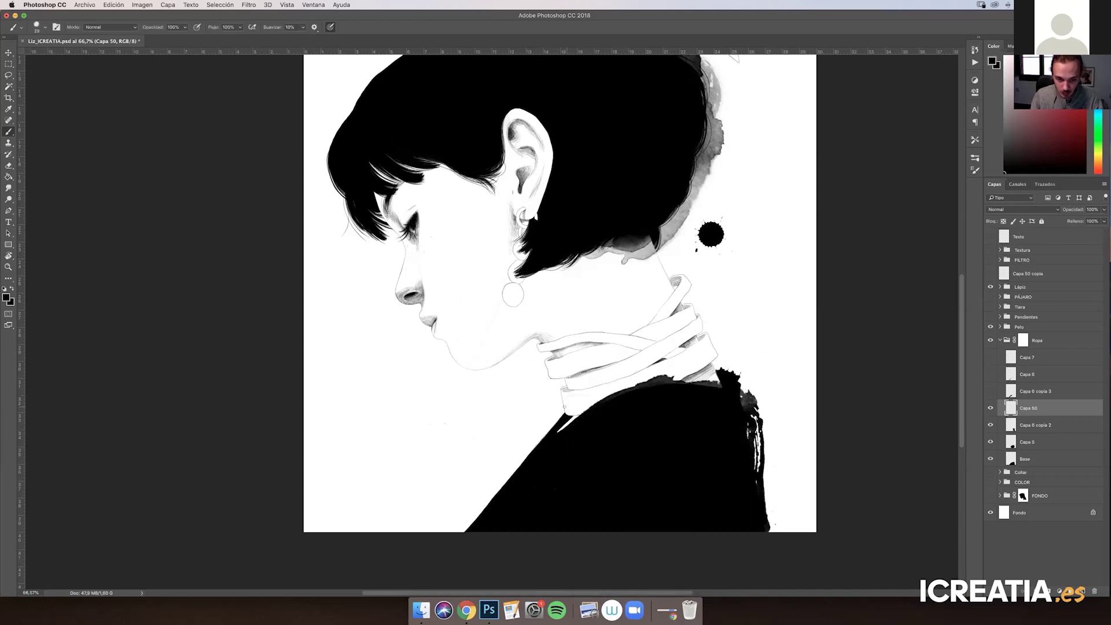
{"action": "left_click", "coordinate": [1044, 115]}
{"action": "left_click_drag", "start_coordinate": [1044, 115], "coordinate": [1067, 58]}
{"action": "left_click_drag", "start_coordinate": [548, 421], "coordinate": [510, 473]}
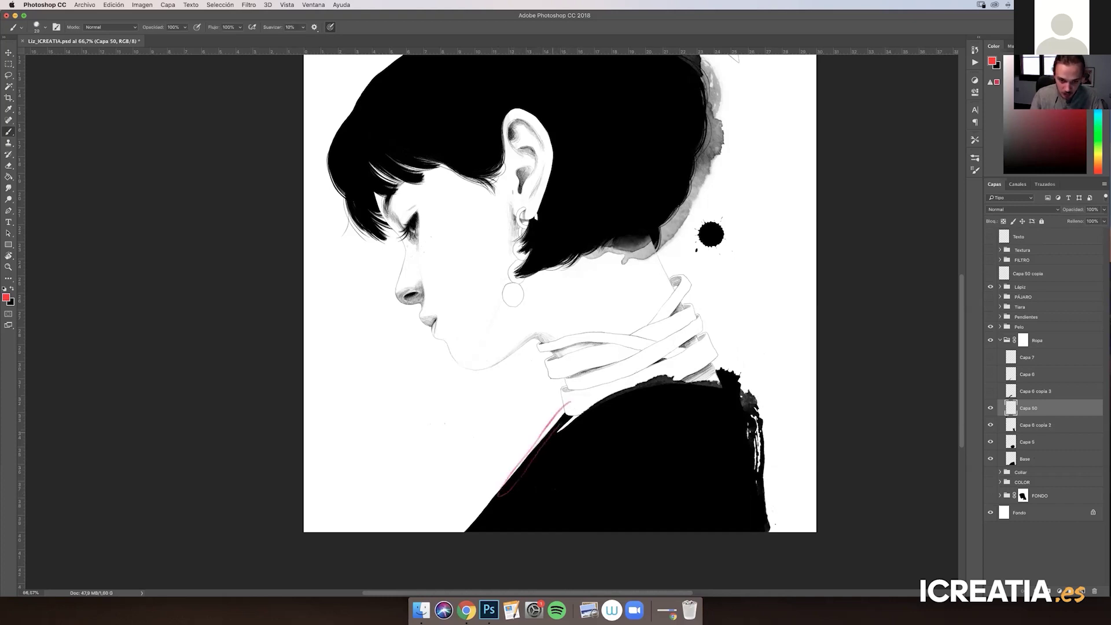
{"action": "key", "text": "super+plus"}
{"action": "key", "text": "super+plus"}
{"action": "left_click_drag", "start_coordinate": [724, 584], "coordinate": [657, 404]}
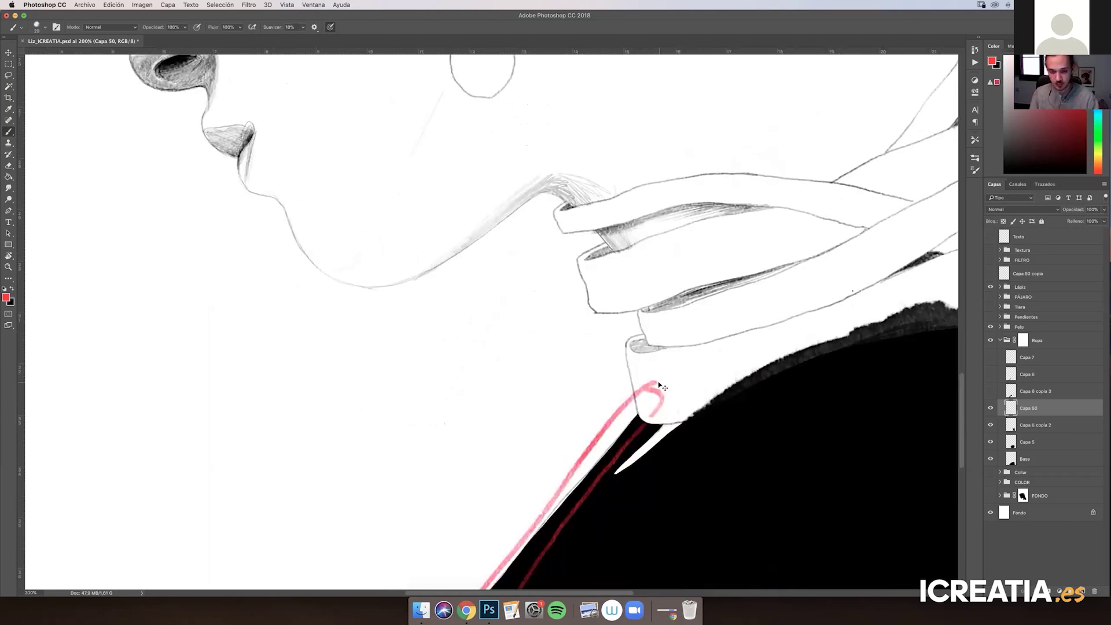
{"action": "scroll", "coordinate": [669, 382], "scroll_direction": "down", "scroll_amount": 3}
{"action": "key", "text": "super+z"}
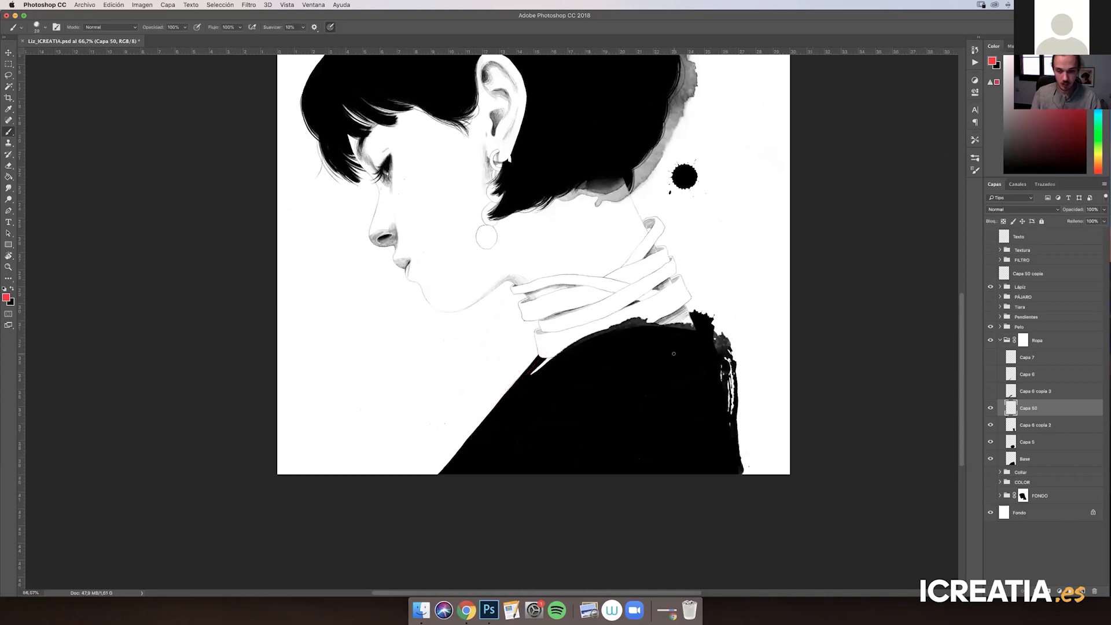
Stamp a large jagged watercolour brush in black on Capa 50, and transform the stain to fit the front shoulder edge
{"action": "key", "text": "d"}
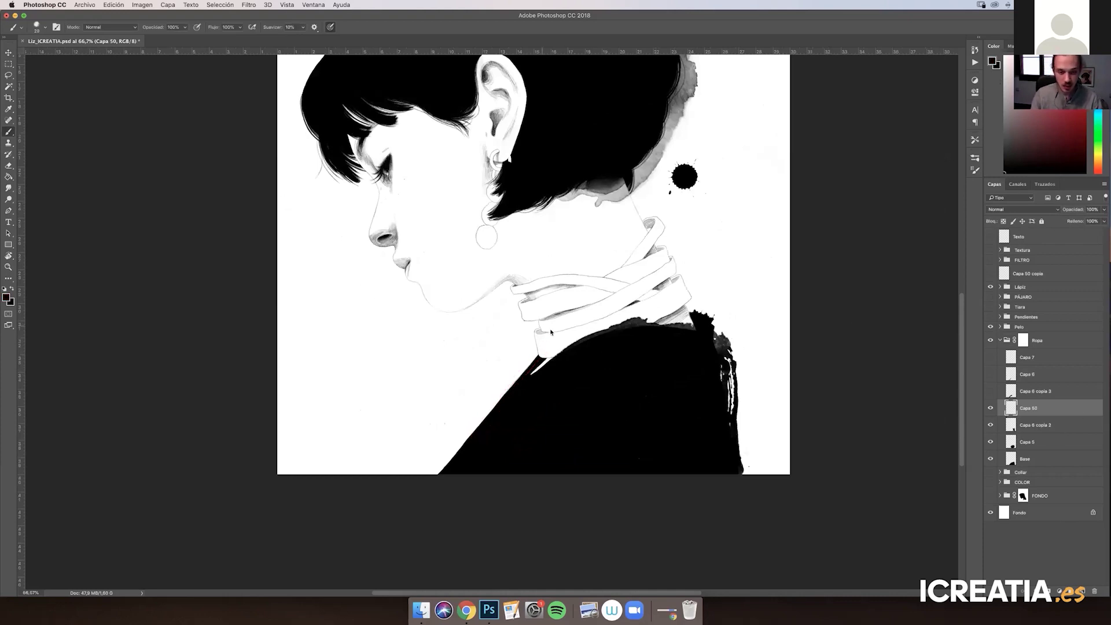
{"action": "right_click", "coordinate": [606, 426]}
{"action": "left_click", "coordinate": [568, 419]}
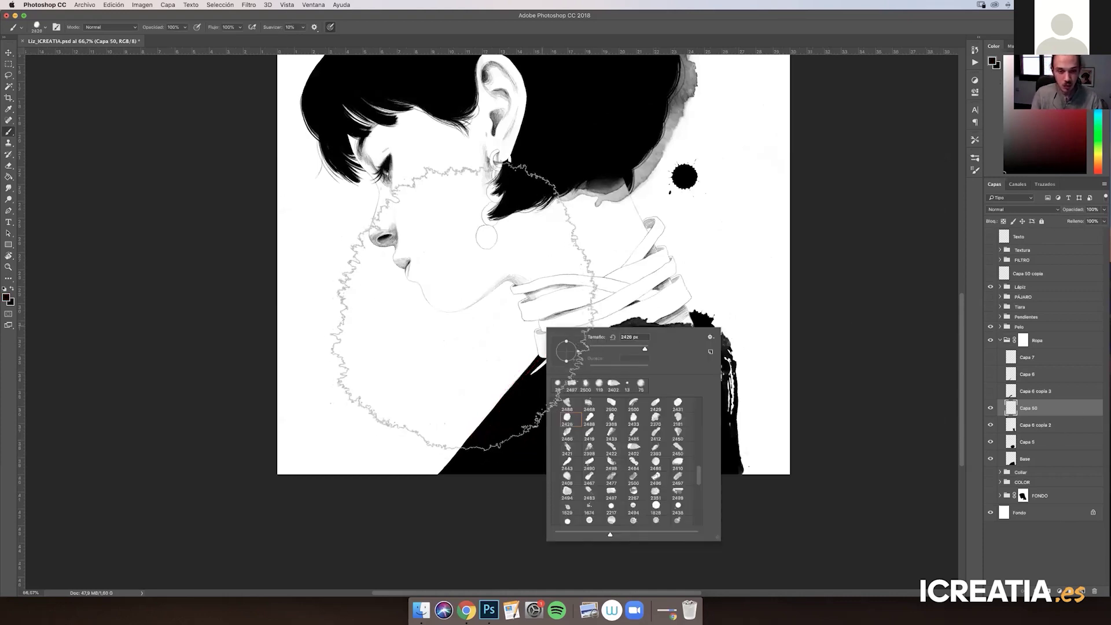
{"action": "left_click", "coordinate": [463, 311]}
{"action": "key", "text": "super+t"}
{"action": "mouse_move", "coordinate": [579, 311]}
{"action": "left_mouse_down"}
{"action": "mouse_move", "coordinate": [529, 312]}
{"action": "mouse_move", "coordinate": [564, 415]}
{"action": "left_mouse_up"}
{"action": "left_click_drag", "start_coordinate": [630, 387], "coordinate": [628, 364]}
{"action": "left_click_drag", "start_coordinate": [577, 388], "coordinate": [595, 379]}
{"action": "key", "text": "Return"}
Erase the parts of the Capa 50 stain that overlap the lower collar and the gap in the clothing
{"action": "key", "text": "b"}
{"action": "key", "text": "super+plus"}
{"action": "key", "text": "super+plus"}
{"action": "key", "text": "e"}
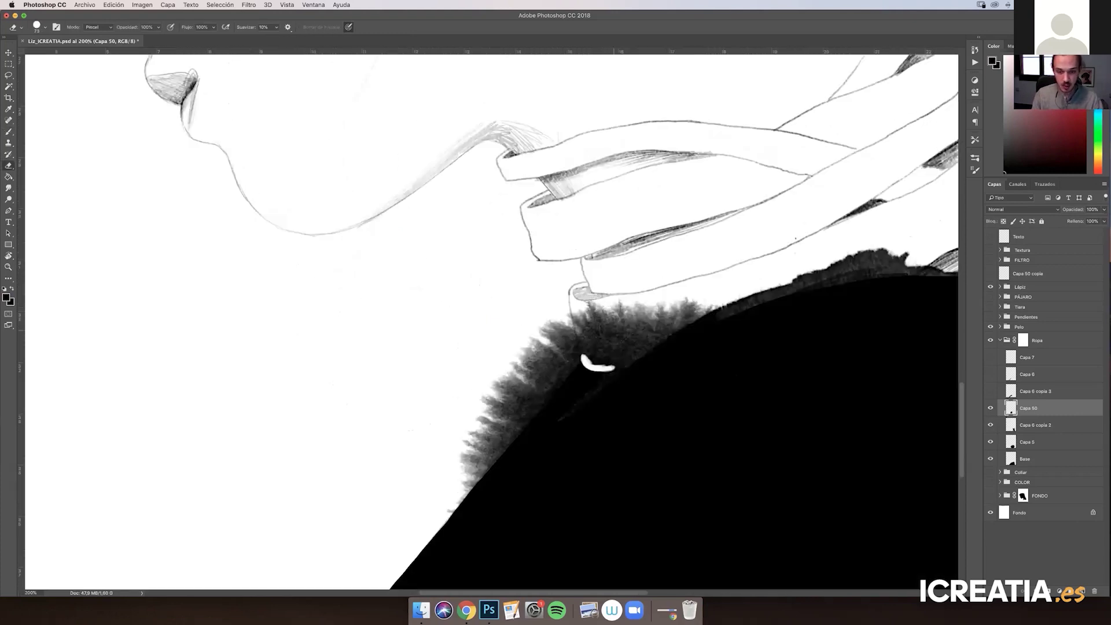
{"action": "mouse_move", "coordinate": [598, 360]}
{"action": "left_mouse_down"}
{"action": "mouse_move", "coordinate": [557, 421]}
{"action": "mouse_move", "coordinate": [635, 354]}
{"action": "left_mouse_up"}
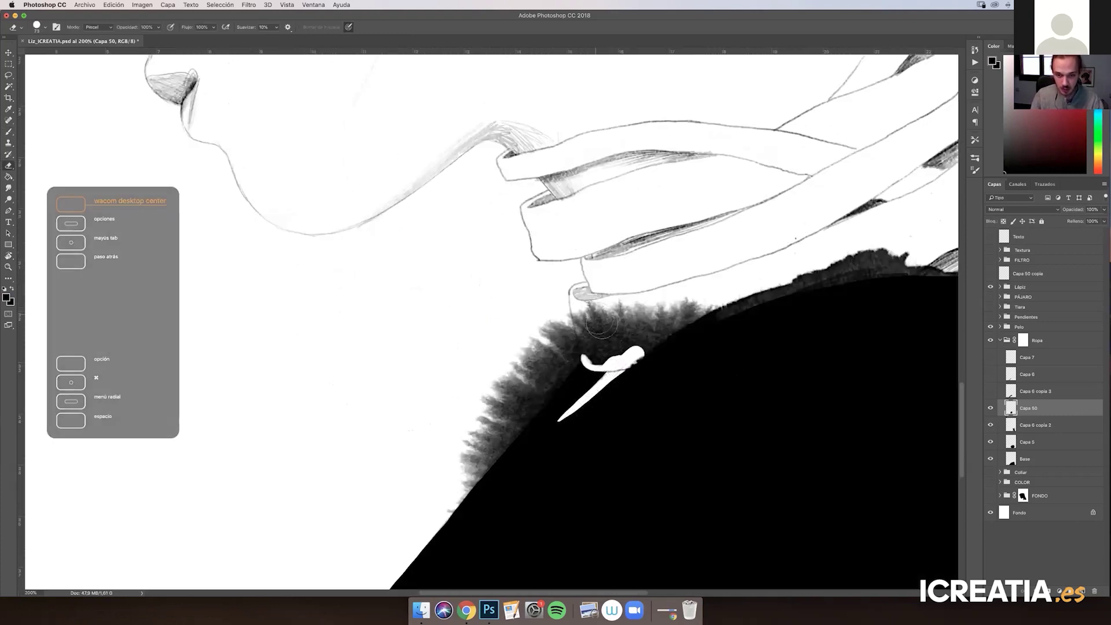
{"action": "left_click_drag", "start_coordinate": [584, 300], "coordinate": [588, 355]}
{"action": "mouse_move", "coordinate": [581, 315]}
{"action": "left_mouse_down"}
{"action": "mouse_move", "coordinate": [603, 324]}
{"action": "mouse_move", "coordinate": [580, 299]}
{"action": "mouse_move", "coordinate": [606, 327]}
{"action": "mouse_move", "coordinate": [599, 303]}
{"action": "mouse_move", "coordinate": [616, 358]}
{"action": "mouse_move", "coordinate": [603, 360]}
{"action": "mouse_move", "coordinate": [616, 293]}
{"action": "mouse_move", "coordinate": [743, 291]}
{"action": "left_mouse_up"}
{"action": "key", "text": "super+minus"}
{"action": "key", "text": "super+minus"}
{"action": "key", "text": "super+minus"}
{"action": "key", "text": "super+minus"}
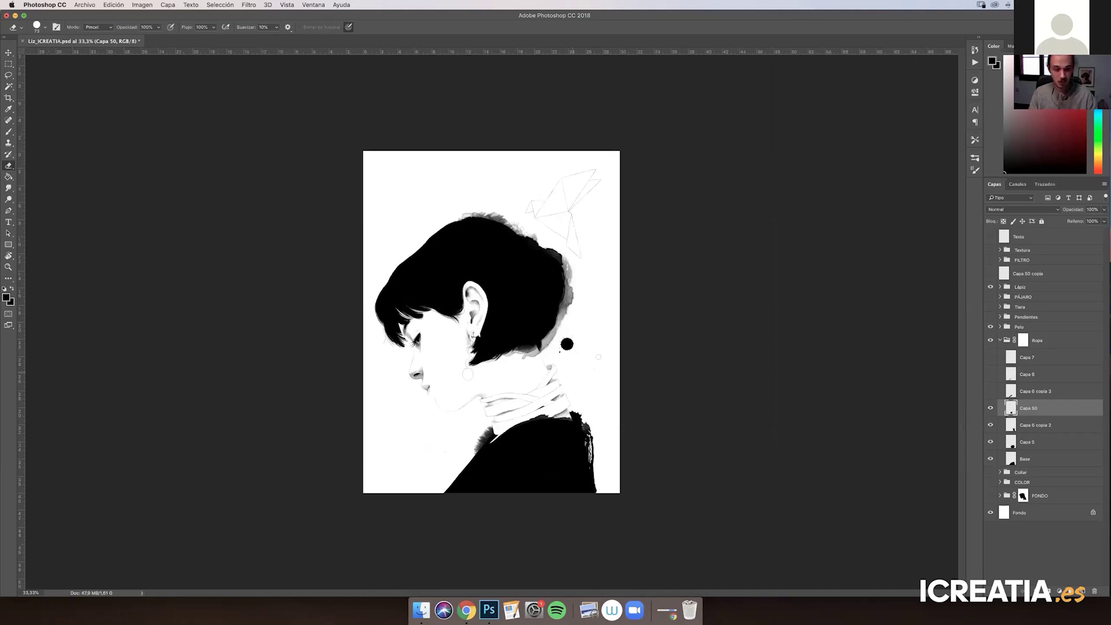
Show the Capa 6 copia 3, Capa 6 and Capa 7 layers of the clothing
{"action": "key", "text": "super+plus"}
{"action": "key", "text": "super+plus"}
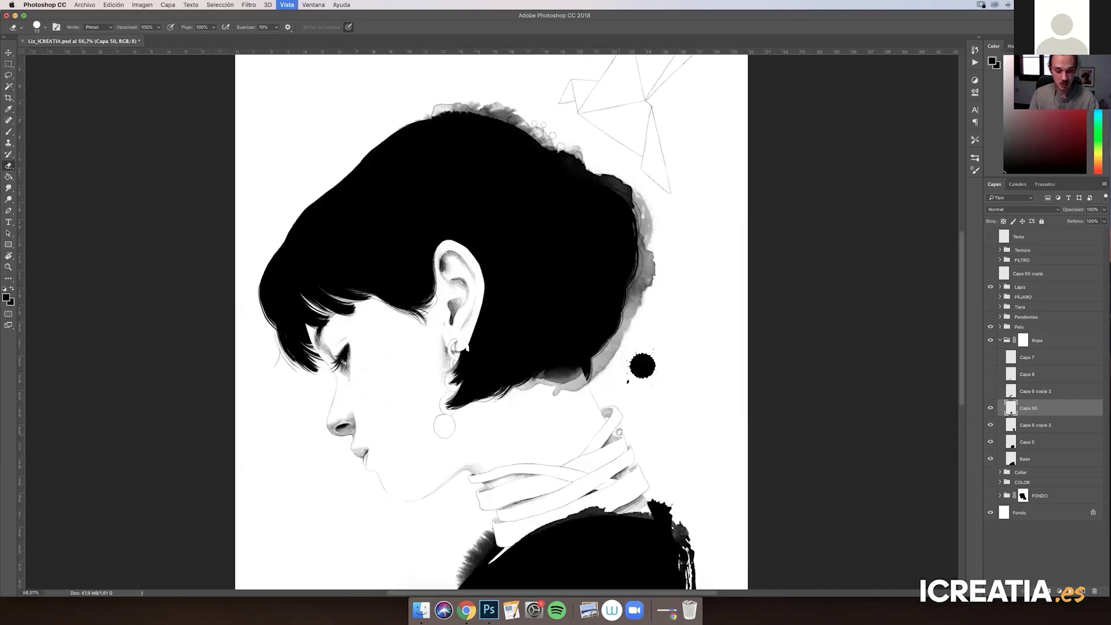
{"action": "left_click_drag", "start_coordinate": [618, 431], "coordinate": [628, 306]}
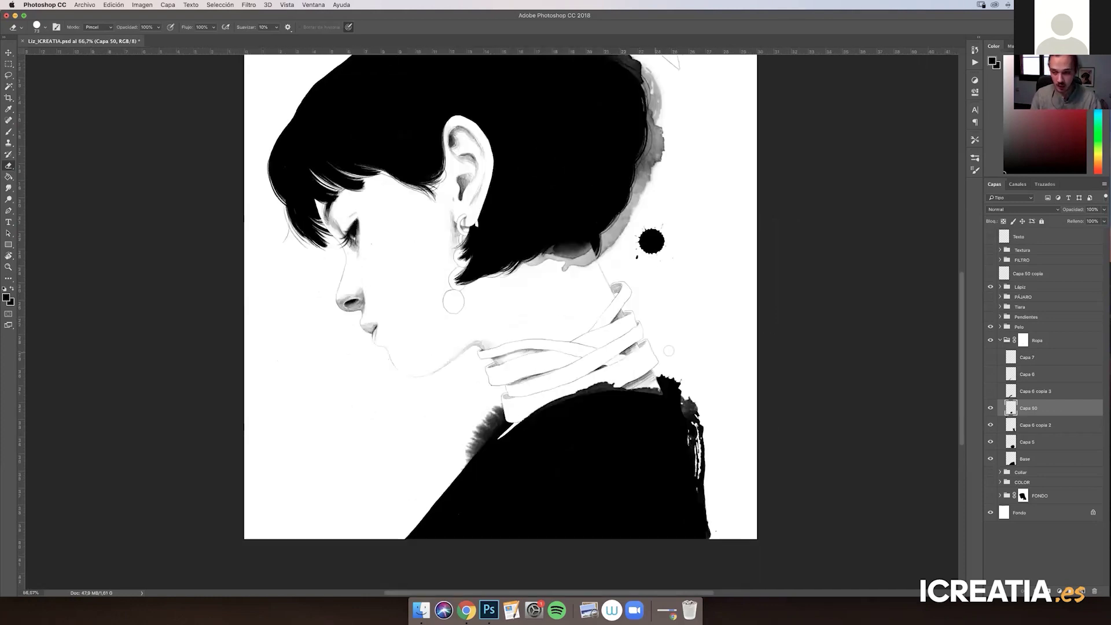
{"action": "left_click", "coordinate": [991, 375]}
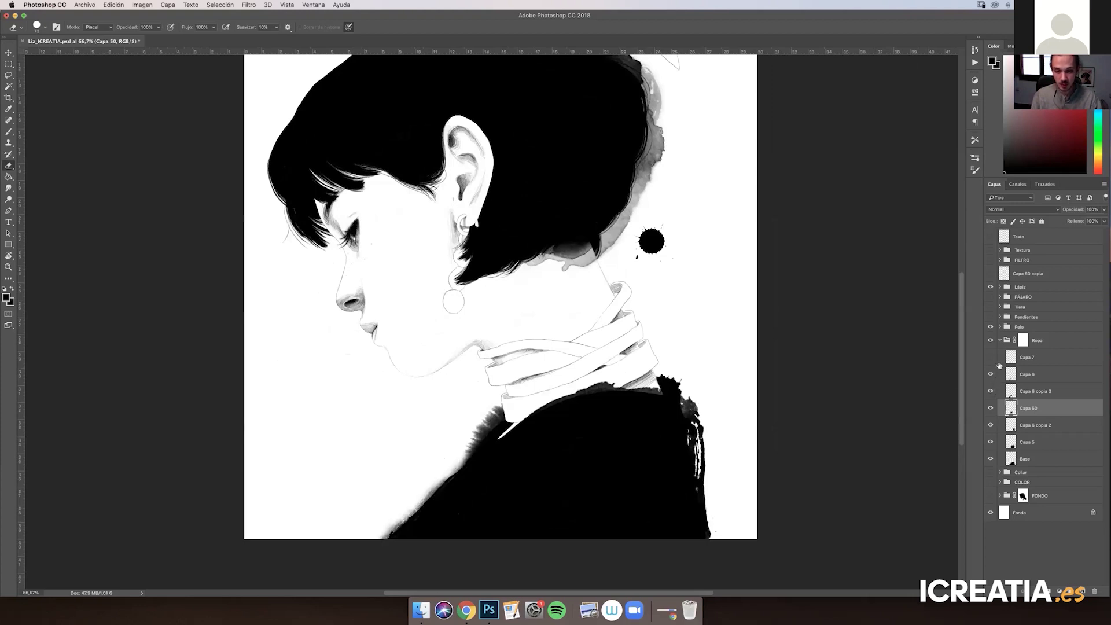
{"action": "left_click", "coordinate": [991, 357]}
Delete Capa 50 with the test stain and collapse the Ropa group
{"action": "left_click_drag", "start_coordinate": [1024, 408], "coordinate": [1094, 591]}
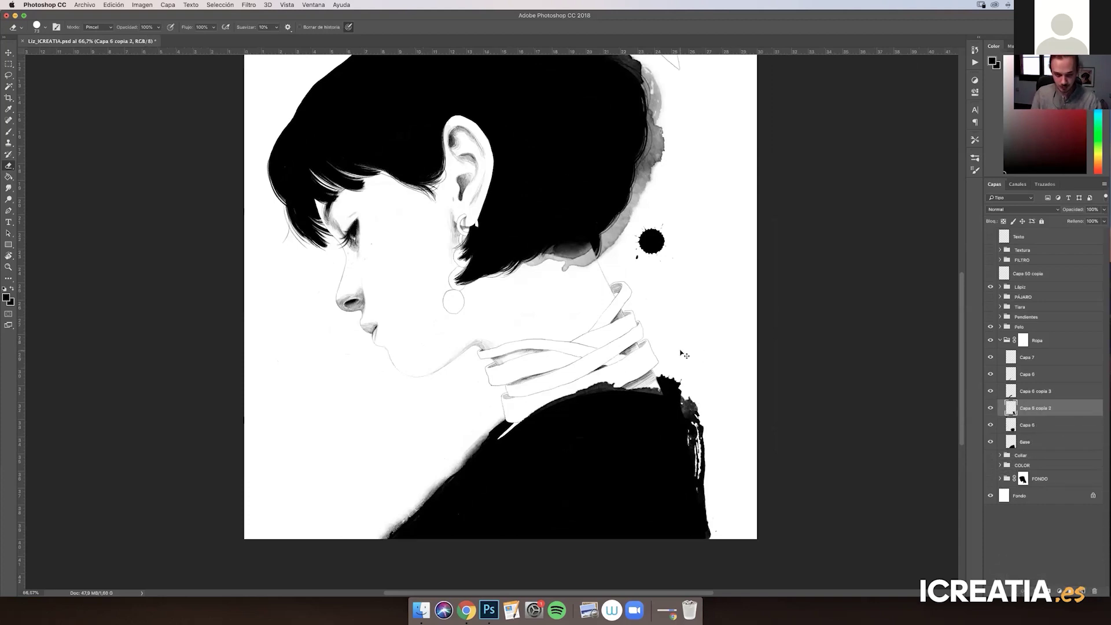
{"action": "key", "text": "super+minus"}
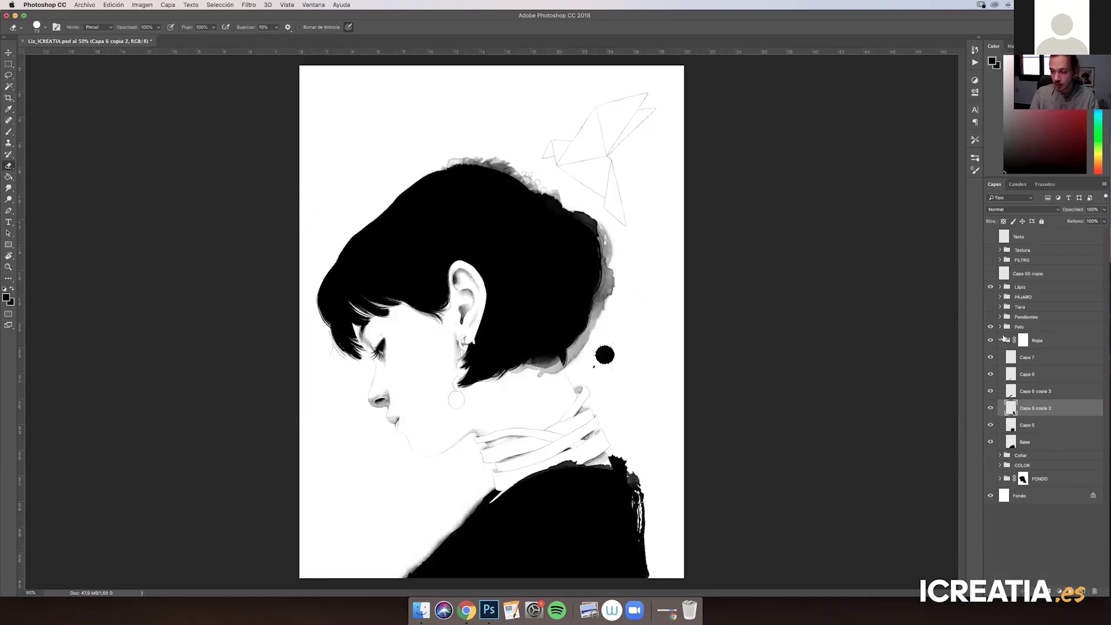
{"action": "left_click", "coordinate": [1000, 339]}
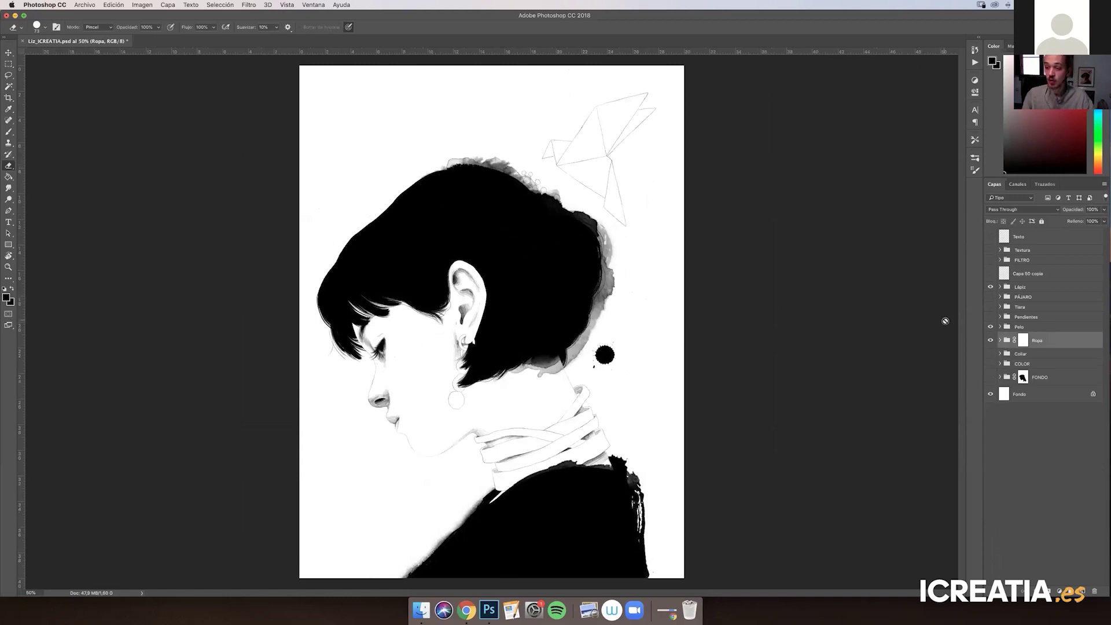
Expand and show the COLOR group, and select all its layers from Blanco ojos to Sombra 1
{"action": "left_click", "coordinate": [1000, 363]}
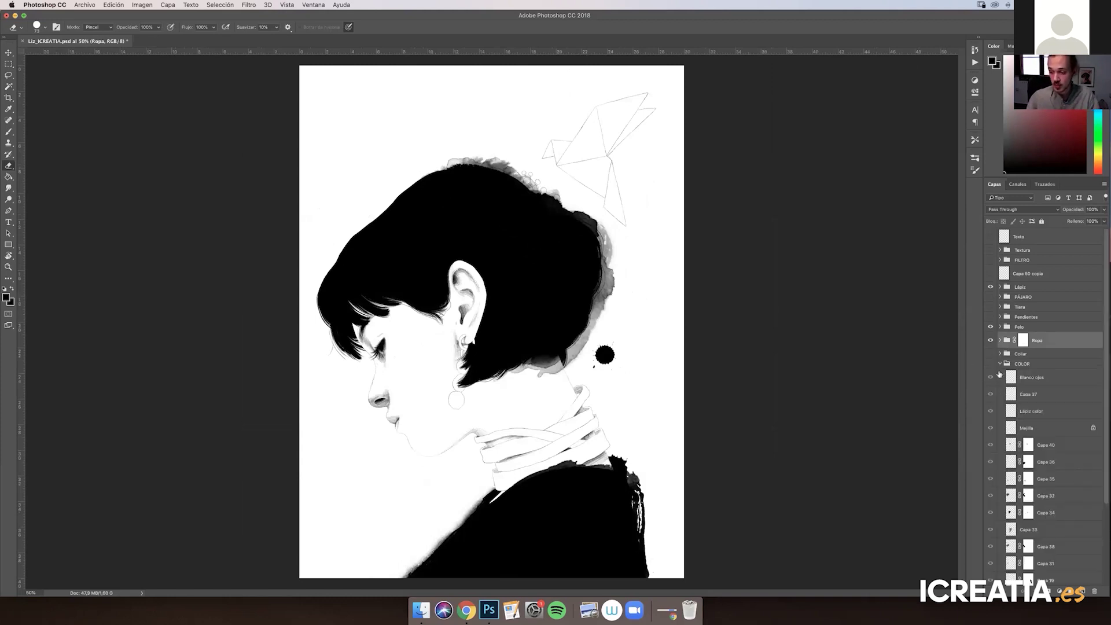
{"action": "left_click", "coordinate": [990, 364]}
{"action": "left_click_drag", "start_coordinate": [1106, 325], "coordinate": [1102, 407]}
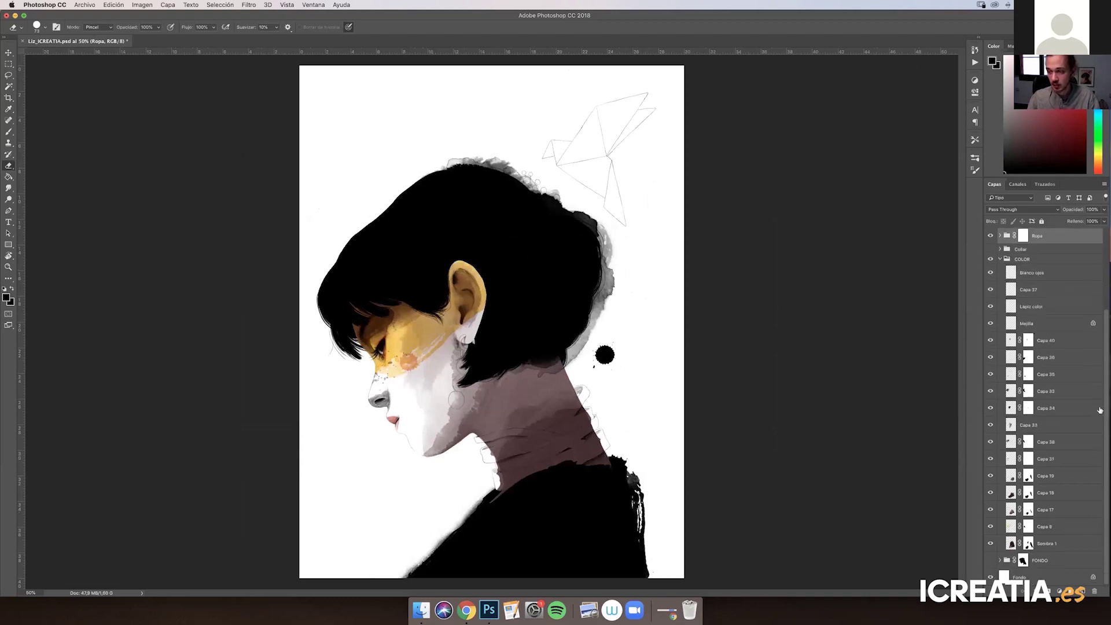
{"action": "left_click", "coordinate": [1035, 274]}
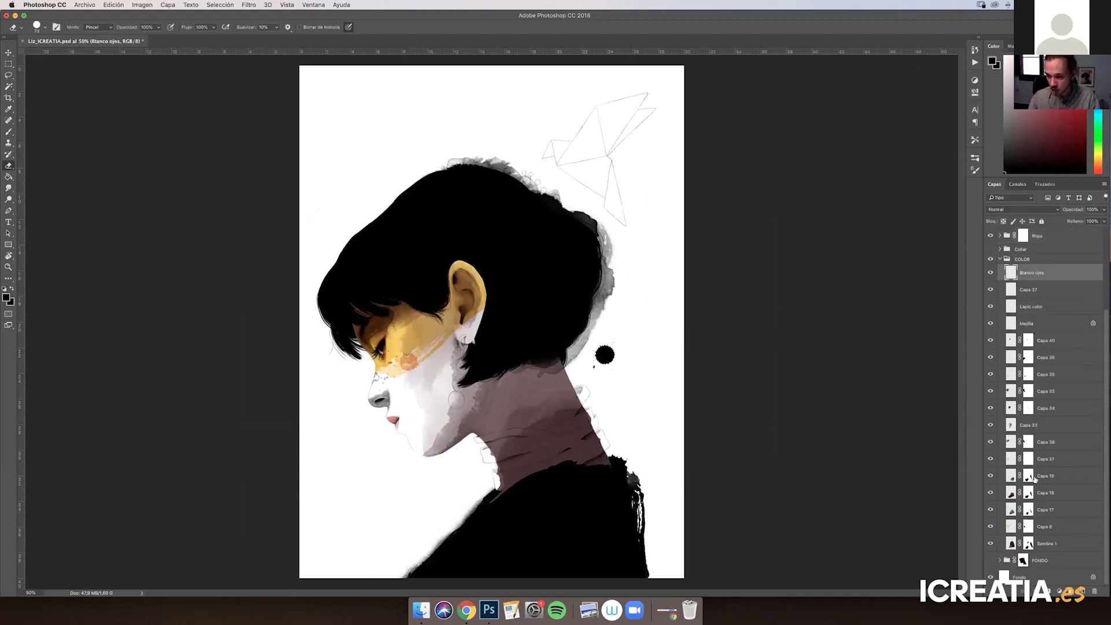
{"action": "left_click", "coordinate": [1050, 543], "text": "shift"}
{"action": "left_click_drag", "start_coordinate": [1038, 276], "coordinate": [1035, 273]}
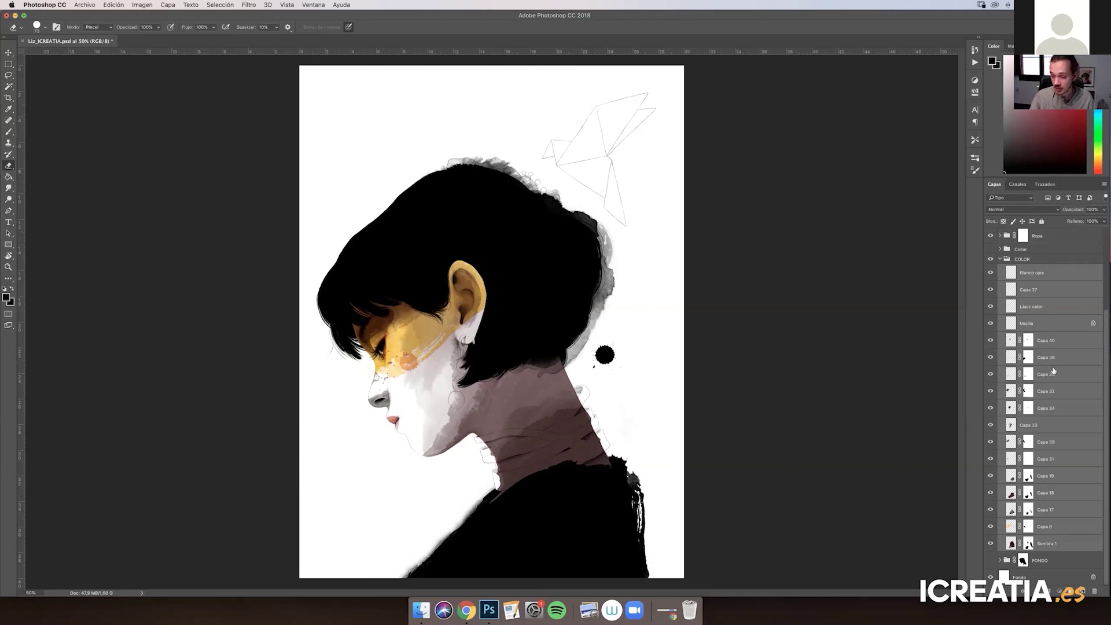
Select only Sombra 1 and hide every layer inside the COLOR group
{"action": "left_click", "coordinate": [1049, 543]}
{"action": "left_click_drag", "start_coordinate": [989, 278], "coordinate": [985, 395]}
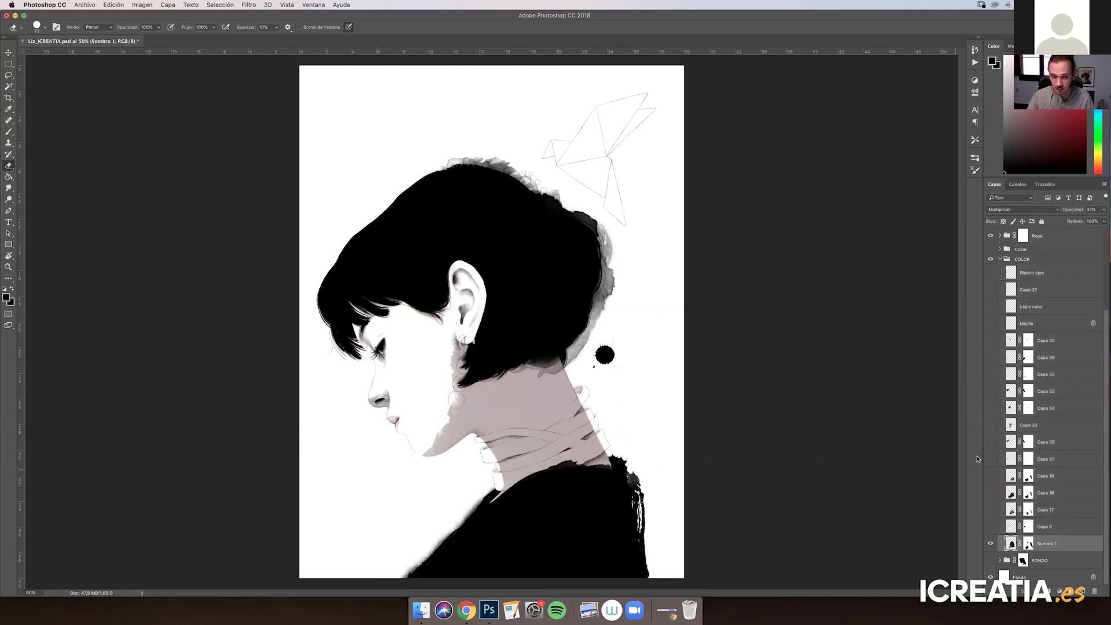
{"action": "left_click", "coordinate": [991, 542]}
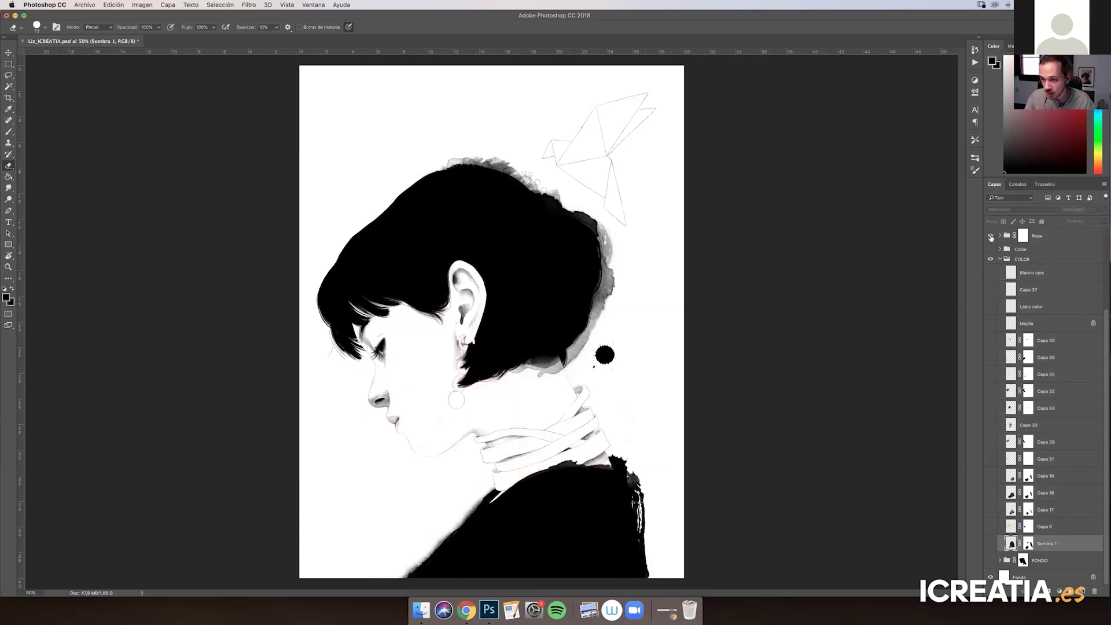
Hide the Ropa and Pelo groups to leave only the pencil drawing on the canvas
{"action": "left_click", "coordinate": [991, 237]}
{"action": "left_click_drag", "start_coordinate": [1106, 343], "coordinate": [1107, 324]}
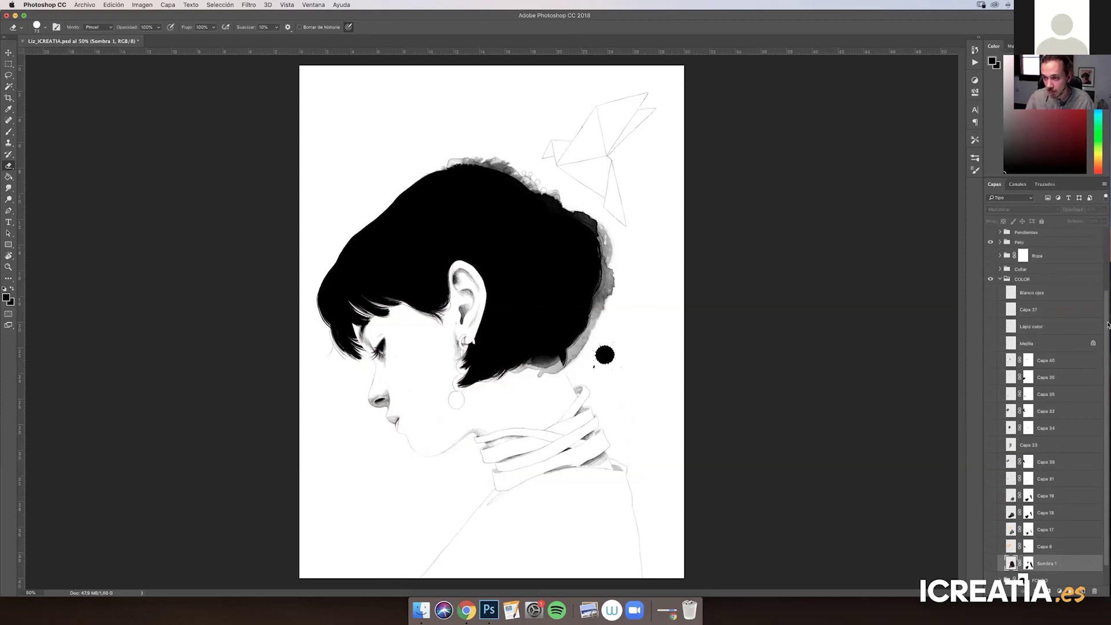
{"action": "left_click", "coordinate": [991, 242]}
{"action": "scroll", "coordinate": [1102, 350], "scroll_direction": "down", "scroll_amount": 1}
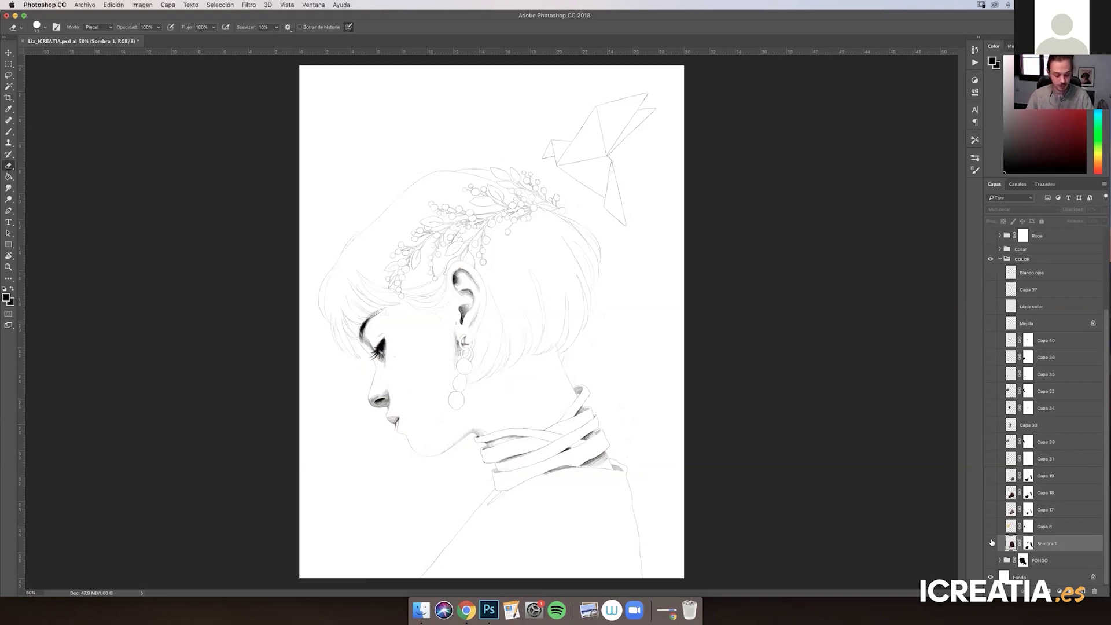
Duplicate the Sombra 1 layer and show the original neck shadow with the copy hidden
{"action": "key", "text": "super+j"}
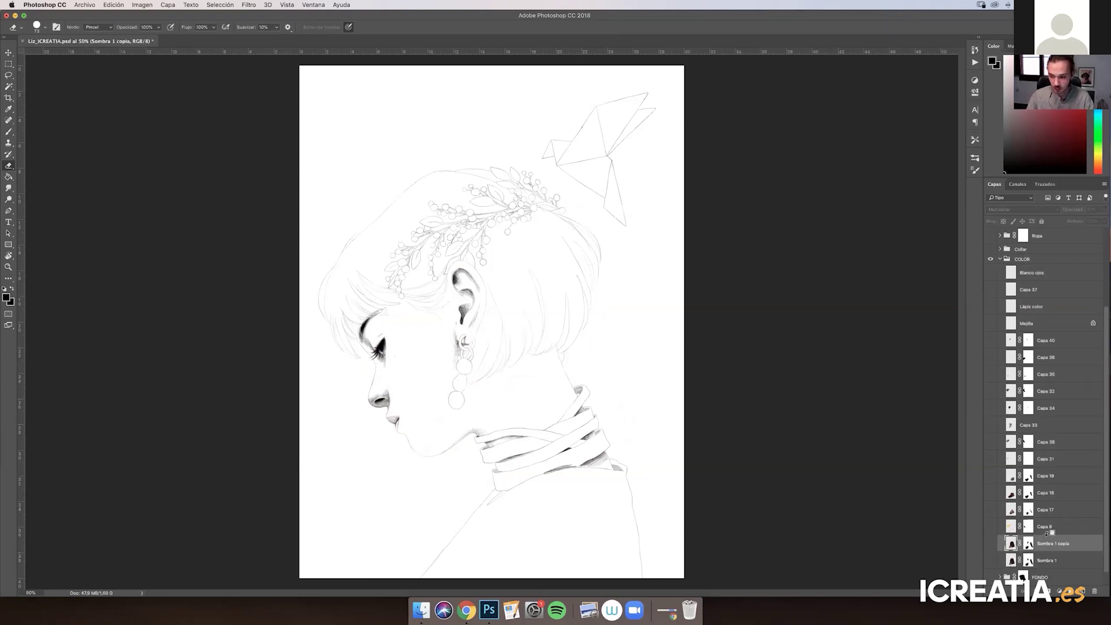
{"action": "left_click", "coordinate": [991, 560]}
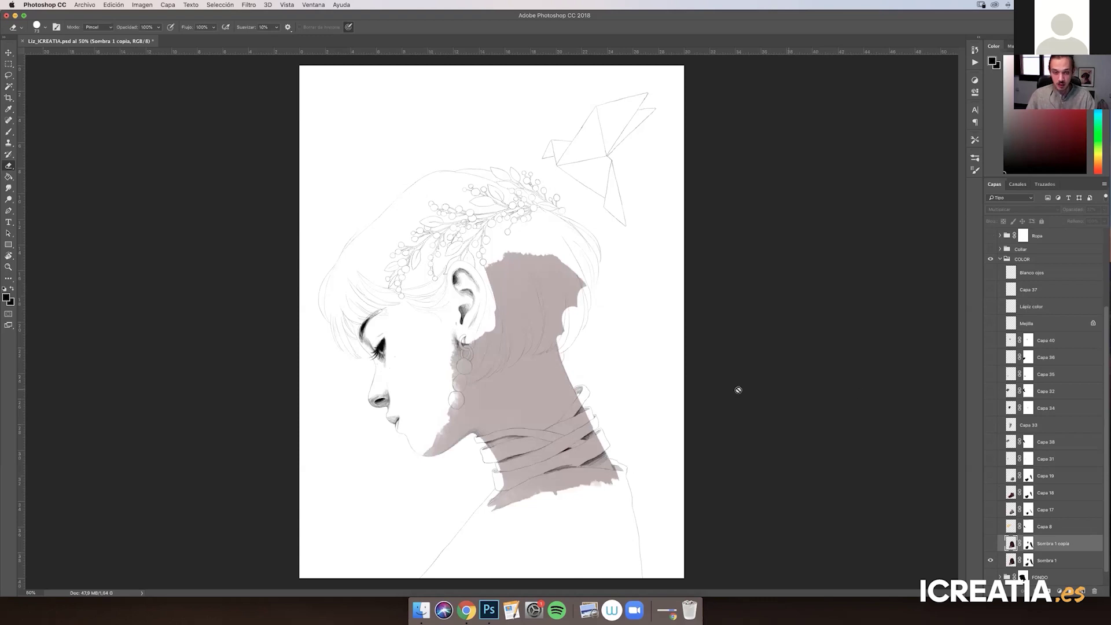
{"action": "key", "text": "super+plus"}
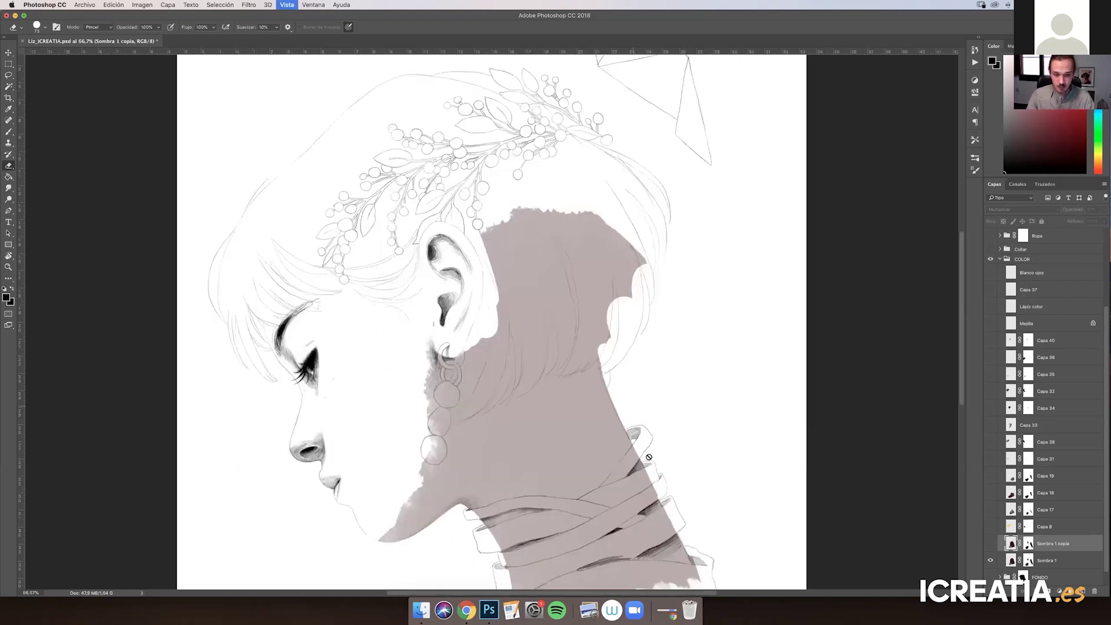
Raise the Sombra 1 layer to 100% opacity as a preview and restore it to 37%
{"action": "key", "text": "super+plus"}
{"action": "left_click", "coordinate": [1039, 560]}
{"action": "left_click", "coordinate": [1102, 210]}
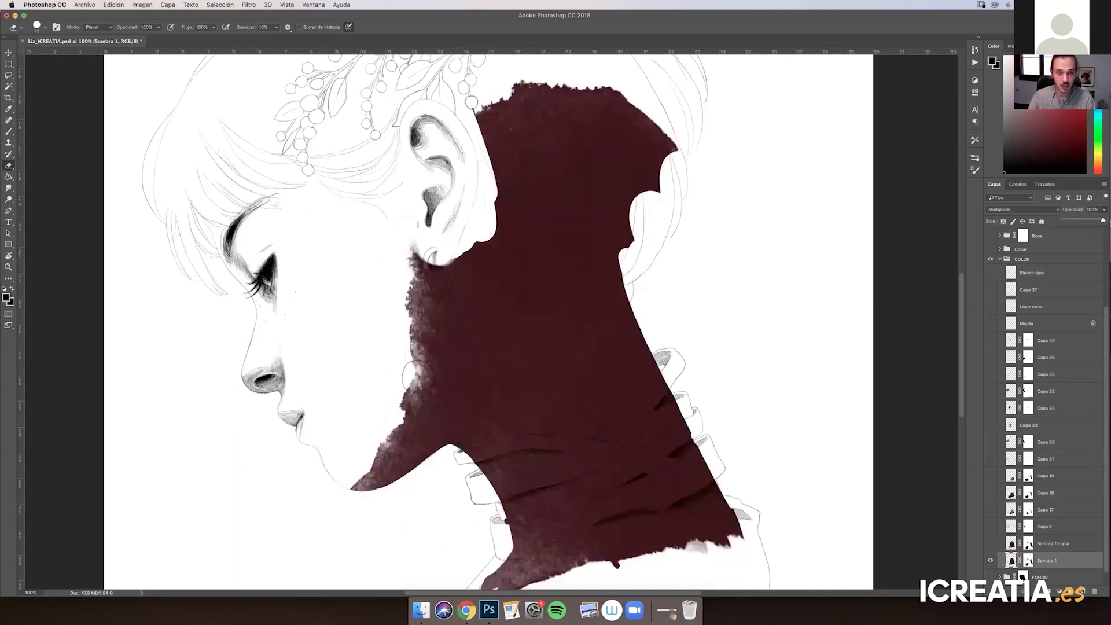
{"action": "left_click", "coordinate": [1105, 231]}
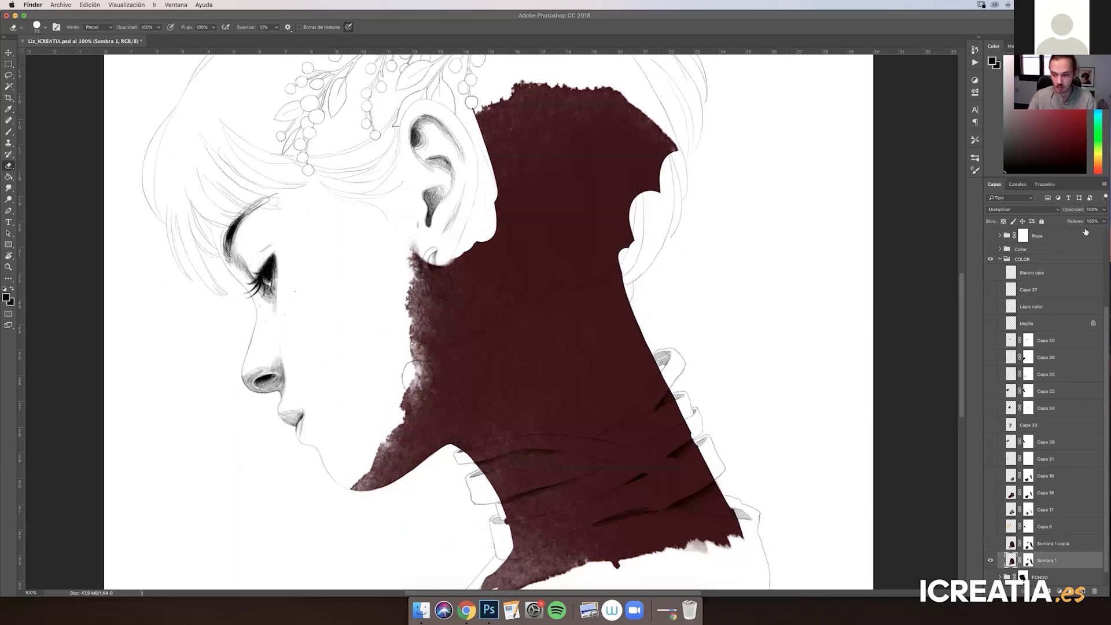
{"action": "left_click", "coordinate": [1036, 328]}
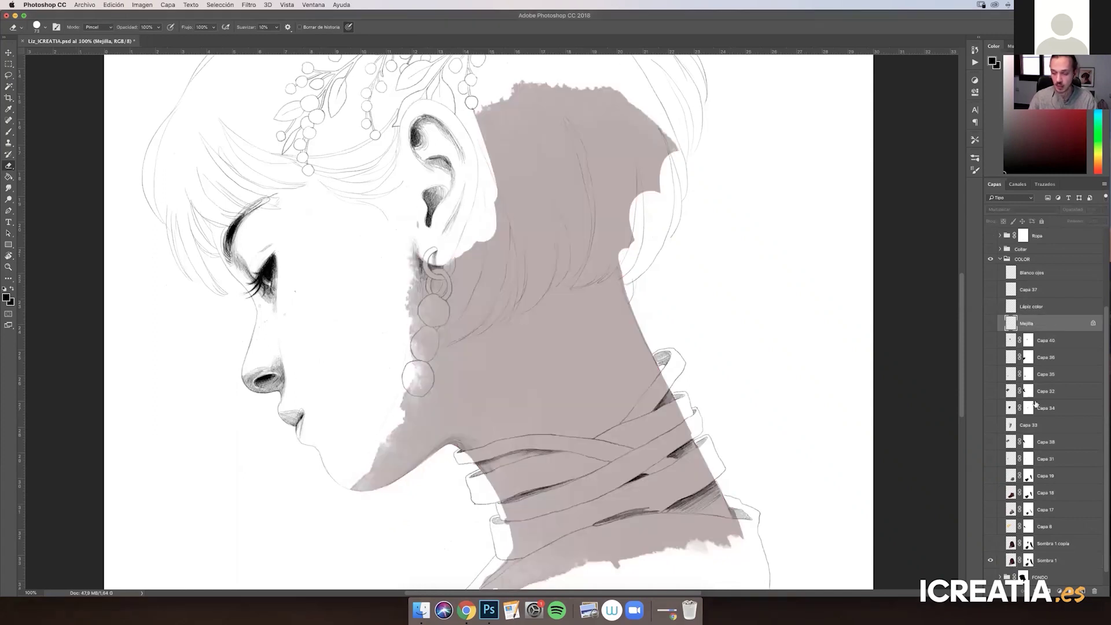
{"action": "left_click", "coordinate": [1043, 562]}
Delete the Sombra 1 layer's mask without applying it to the layer
{"action": "scroll", "coordinate": [722, 366], "scroll_direction": "down", "scroll_amount": 3}
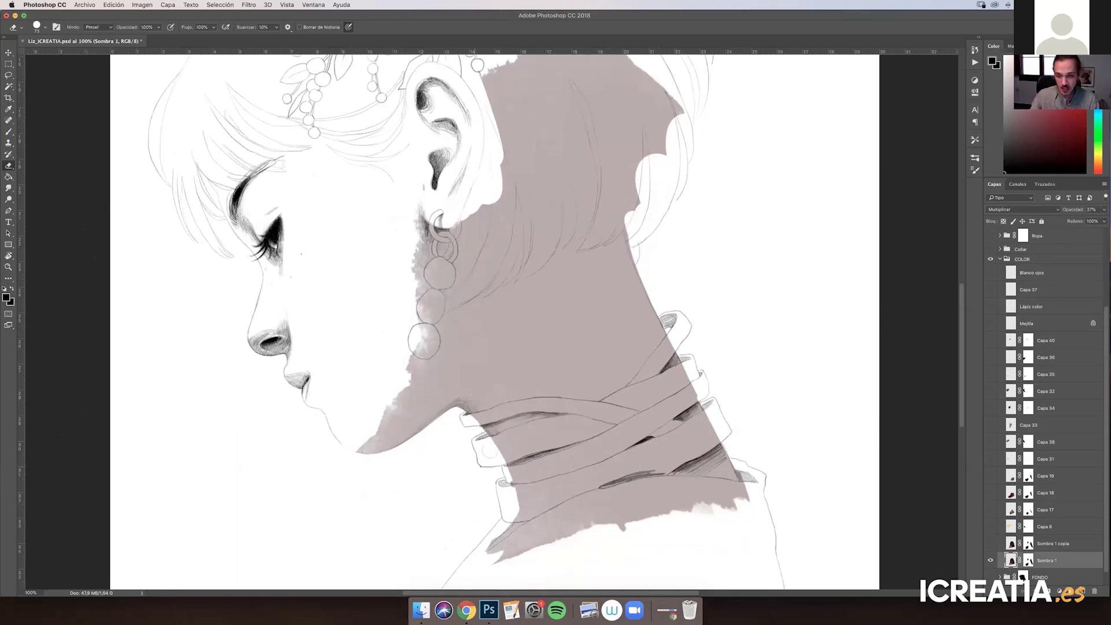
{"action": "left_click", "coordinate": [1028, 560]}
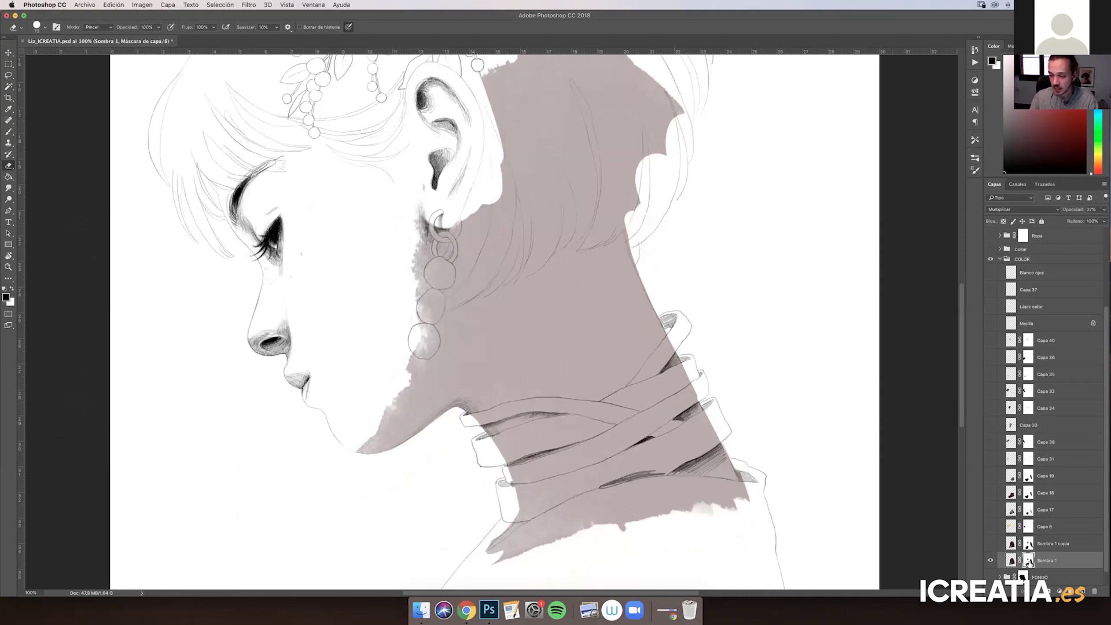
{"action": "scroll", "coordinate": [761, 399], "scroll_direction": "down", "scroll_amount": 3}
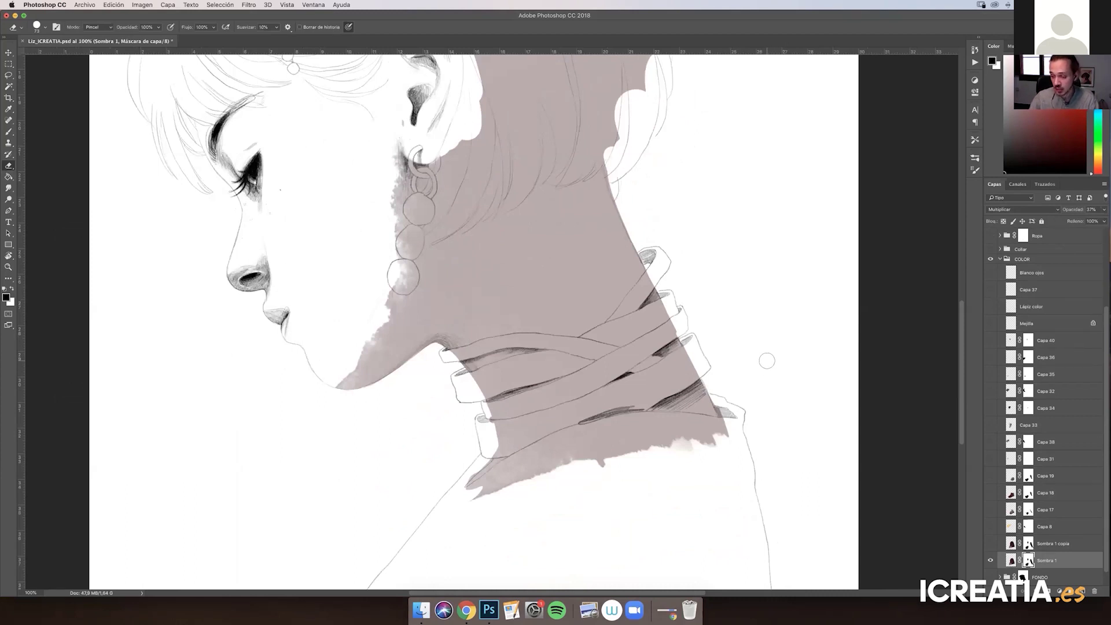
{"action": "left_click_drag", "start_coordinate": [1030, 561], "coordinate": [1094, 590]}
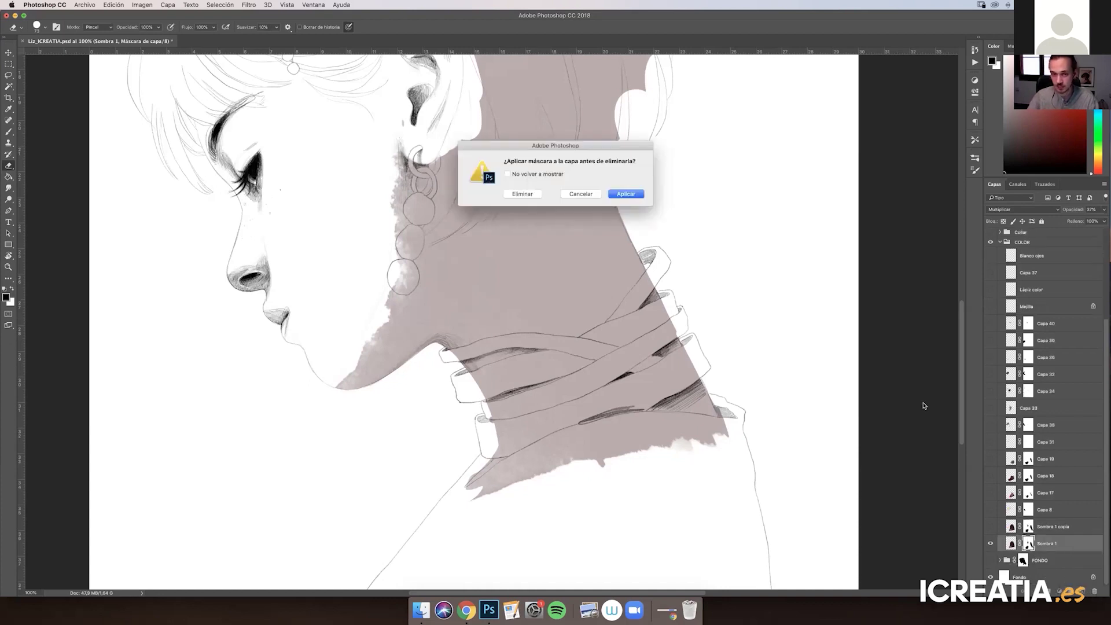
{"action": "left_click", "coordinate": [521, 195]}
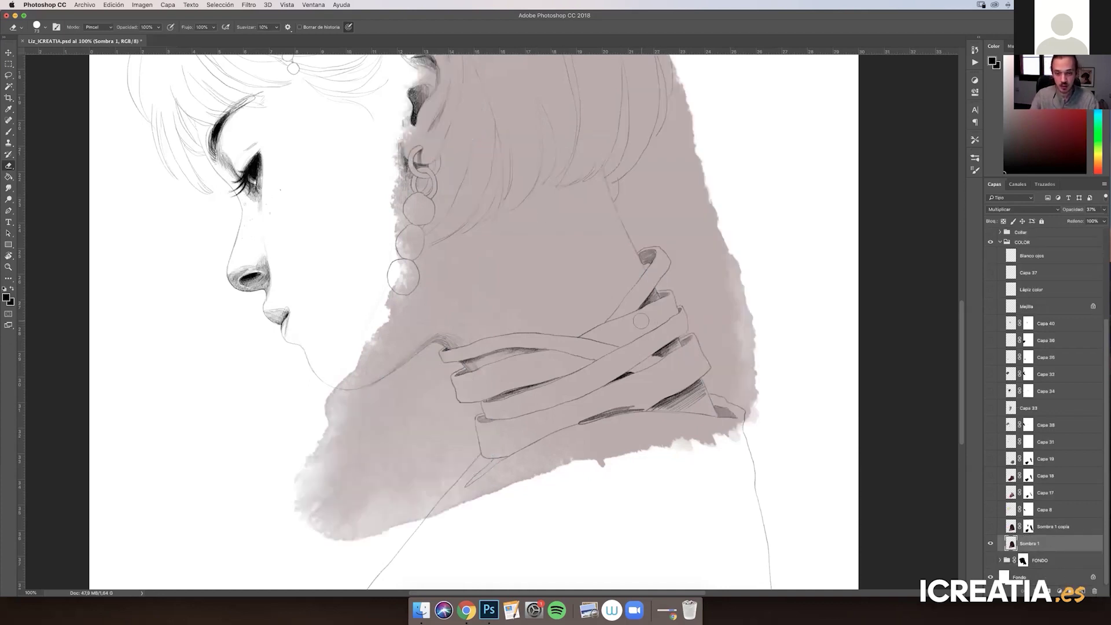
Show the Pelo and Ropa groups again on the canvas
{"action": "key", "text": "super+minus"}
{"action": "left_click_drag", "start_coordinate": [671, 324], "coordinate": [655, 358]}
{"action": "key", "text": "r"}
{"action": "left_click_drag", "start_coordinate": [697, 344], "coordinate": [692, 366]}
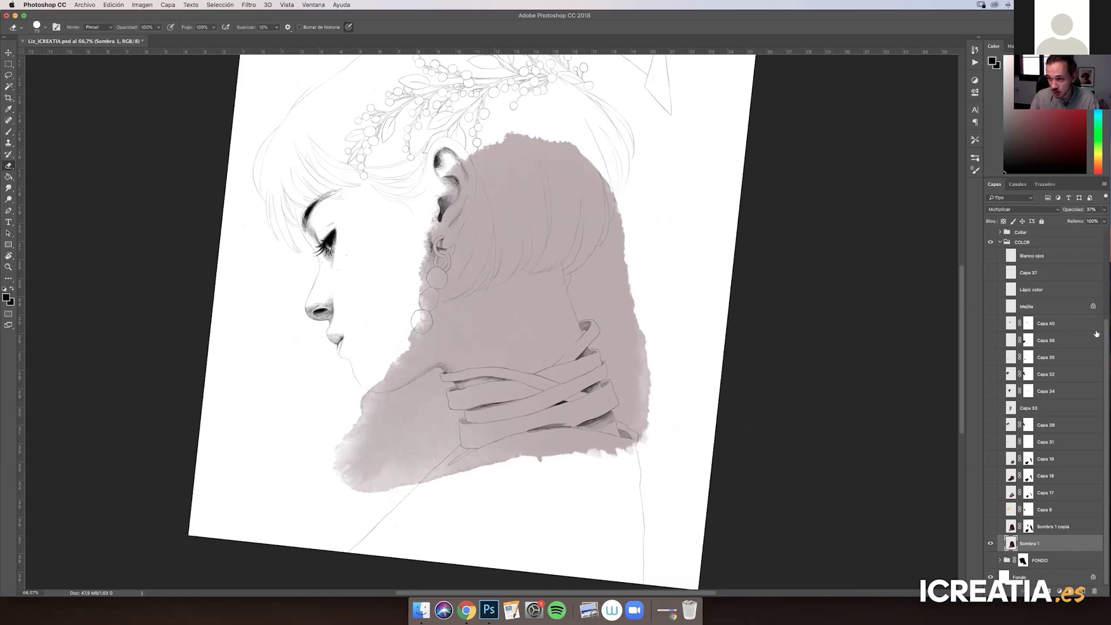
{"action": "scroll", "coordinate": [1108, 295], "scroll_direction": "up", "scroll_amount": 2}
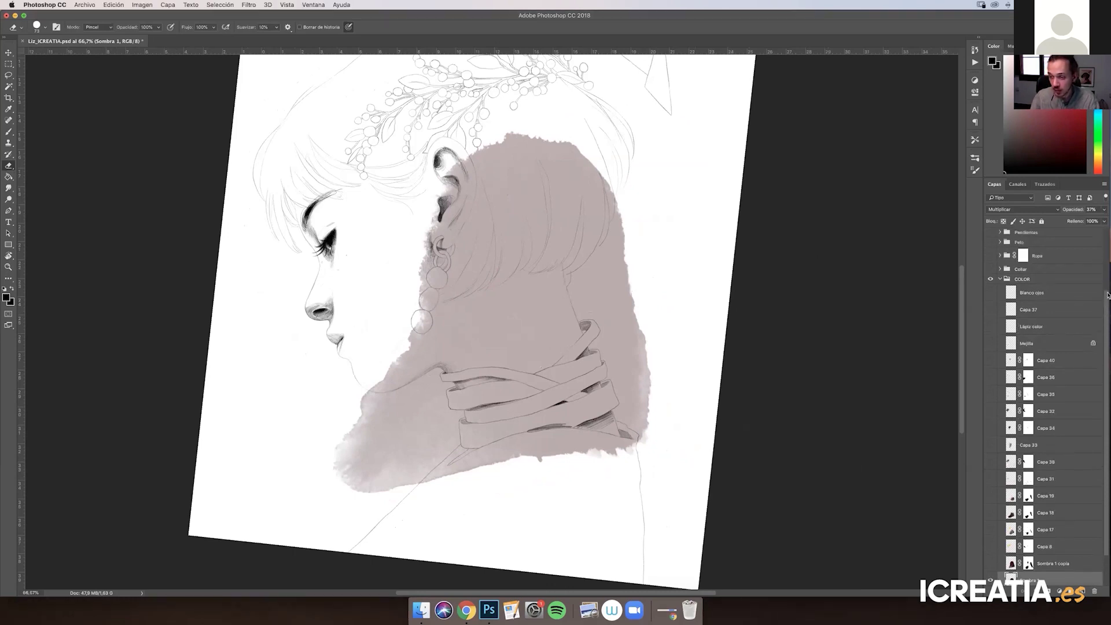
{"action": "scroll", "coordinate": [1108, 289], "scroll_direction": "up", "scroll_amount": 1}
{"action": "scroll", "coordinate": [1095, 272], "scroll_direction": "up", "scroll_amount": 2}
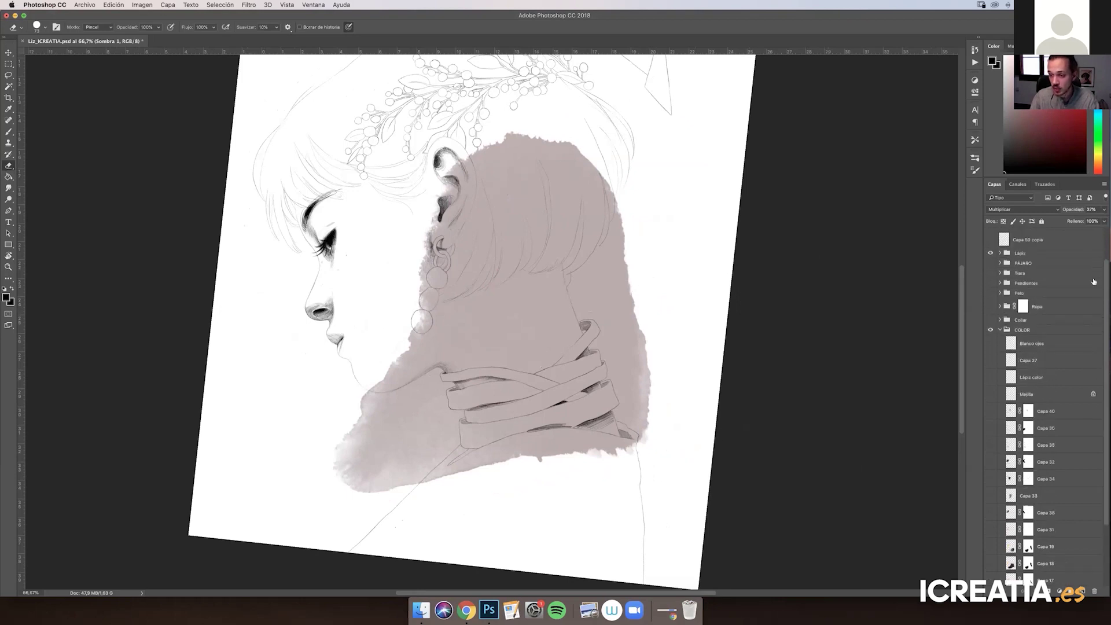
{"action": "left_click", "coordinate": [990, 293]}
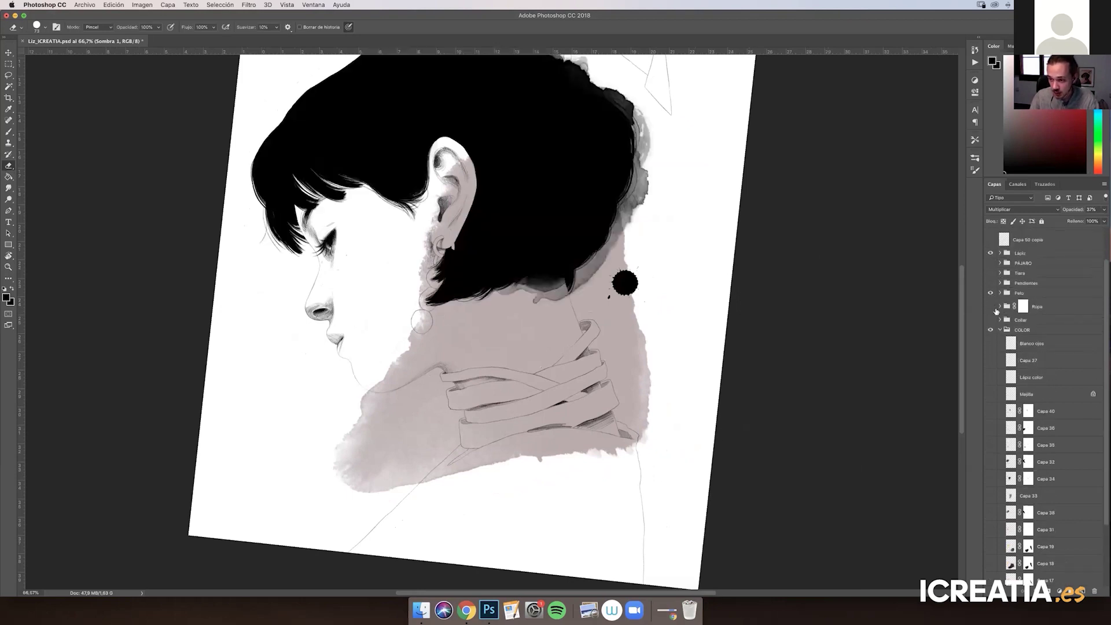
{"action": "left_click", "coordinate": [991, 307]}
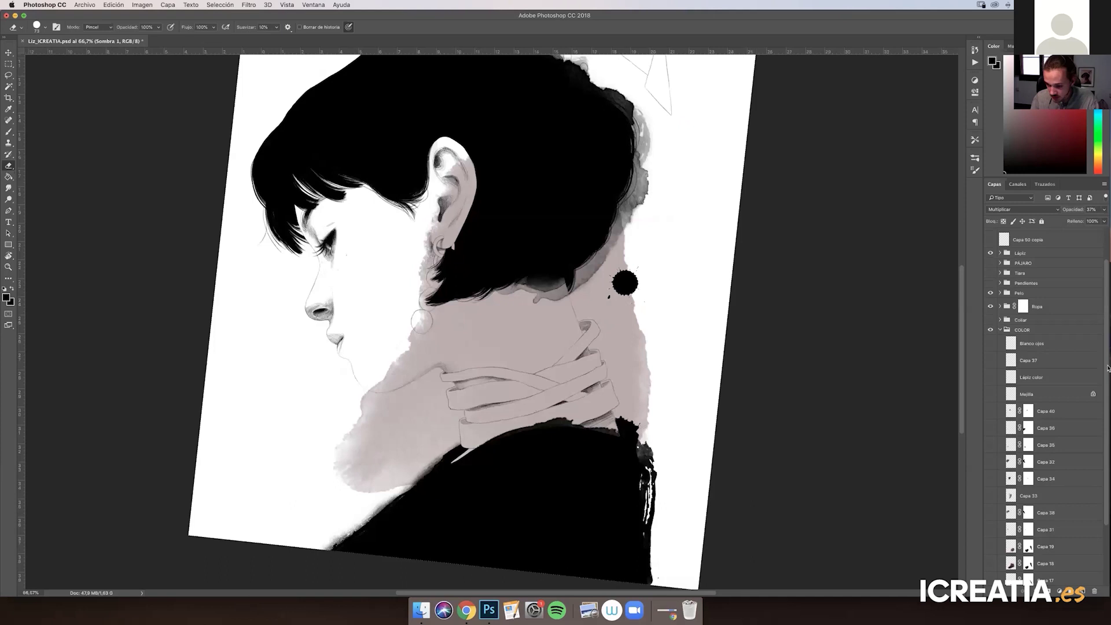
Add a blank layer mask to Sombra 1 and ready a hard round brush with black as the painting colour
{"action": "left_click_drag", "start_coordinate": [1108, 368], "coordinate": [1108, 380]}
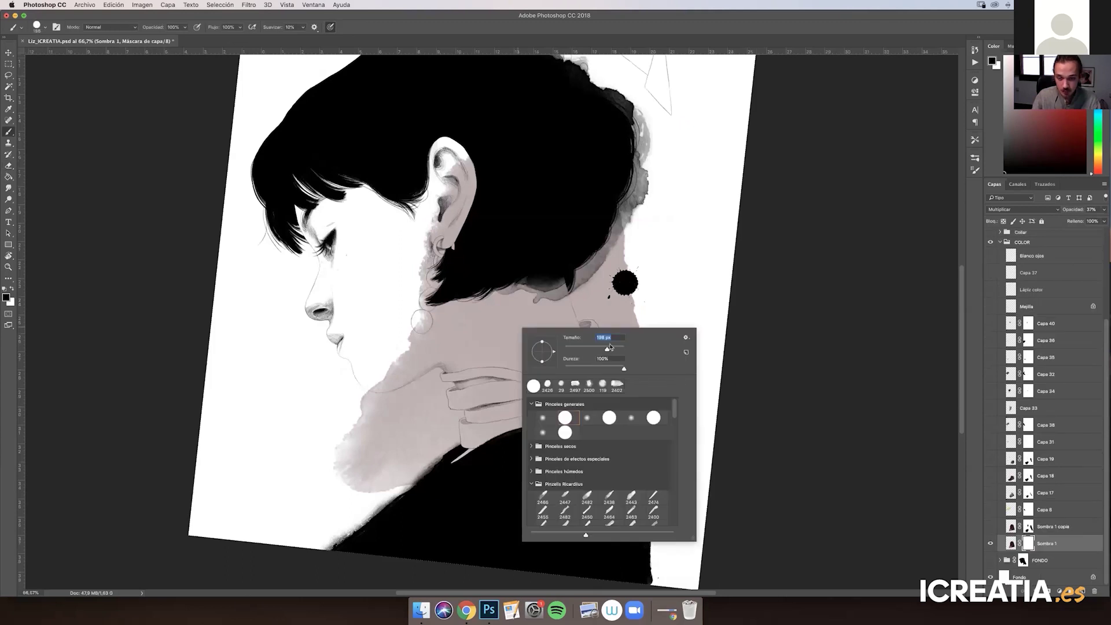
{"action": "left_click", "coordinate": [949, 239]}
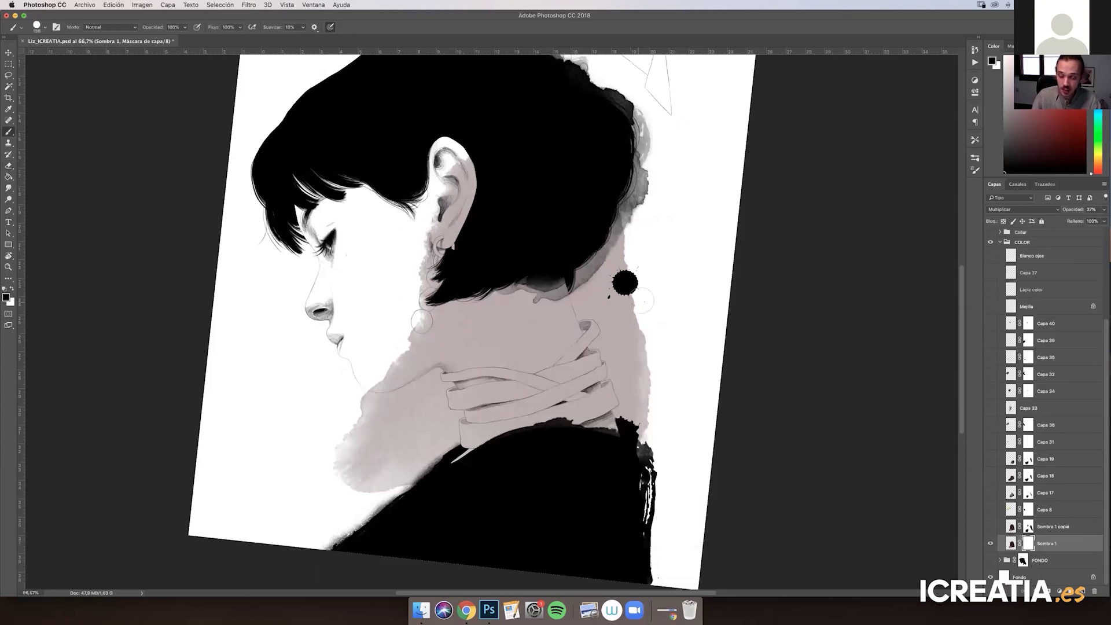
{"action": "key", "text": "x"}
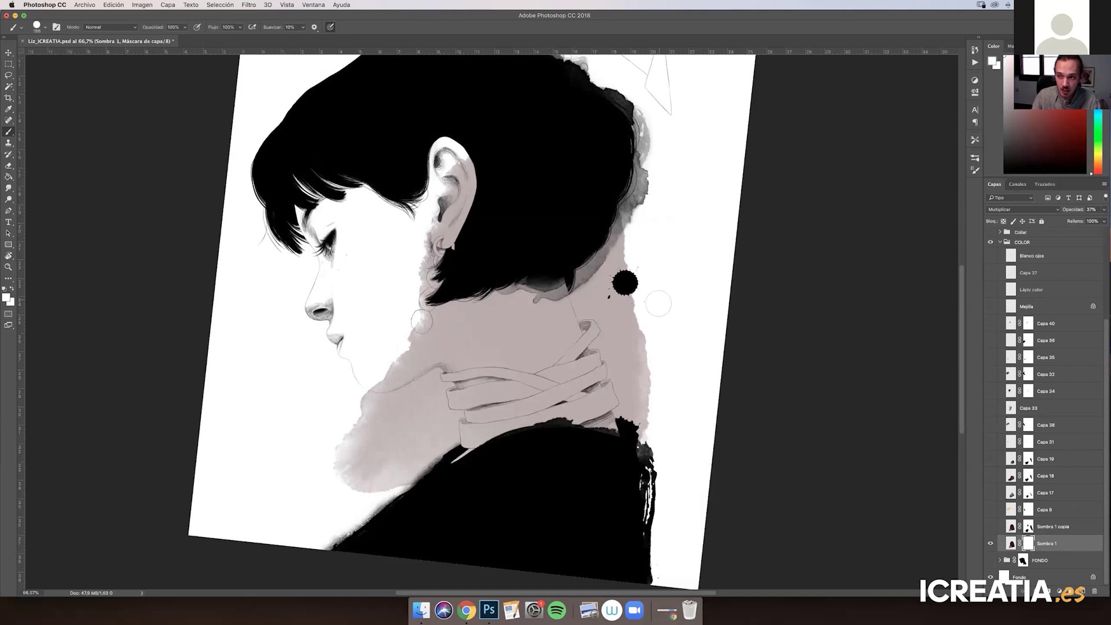
{"action": "key", "text": "x"}
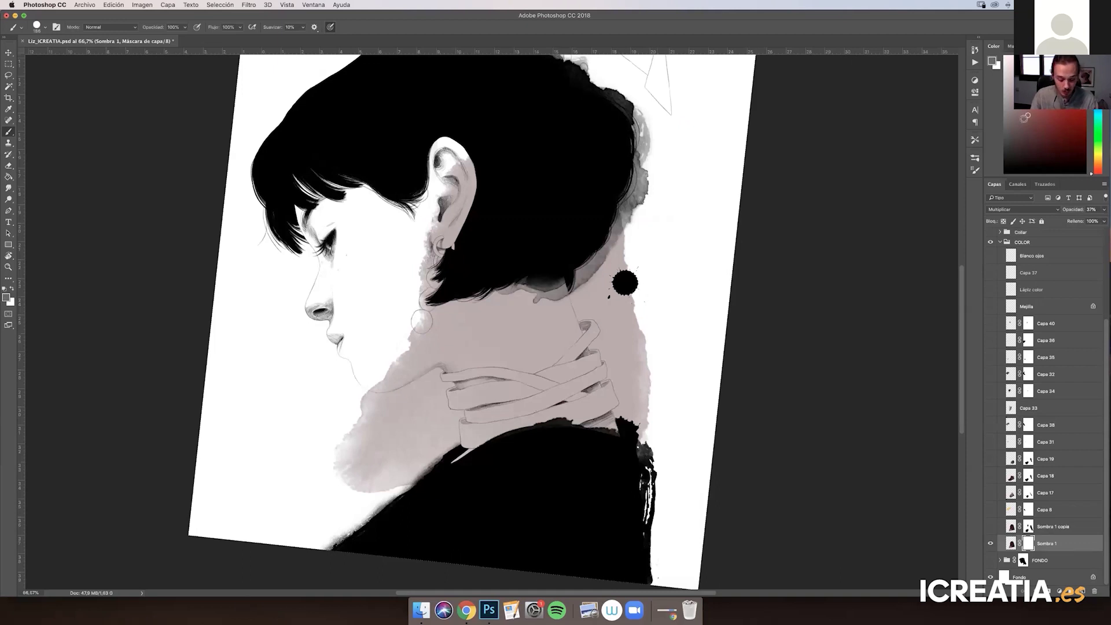
Reduce the brush size and paint black on the Sombra 1 mask to hide a short strip of shadow outside the chin
{"action": "key", "text": "super+plus"}
{"action": "key", "text": "super+plus"}
{"action": "left_click_drag", "start_coordinate": [536, 384], "coordinate": [708, 250]}
{"action": "key", "text": "r"}
{"action": "mouse_move", "coordinate": [674, 343]}
{"action": "left_mouse_down"}
{"action": "mouse_move", "coordinate": [676, 297]}
{"action": "mouse_move", "coordinate": [372, 276]}
{"action": "left_mouse_up"}
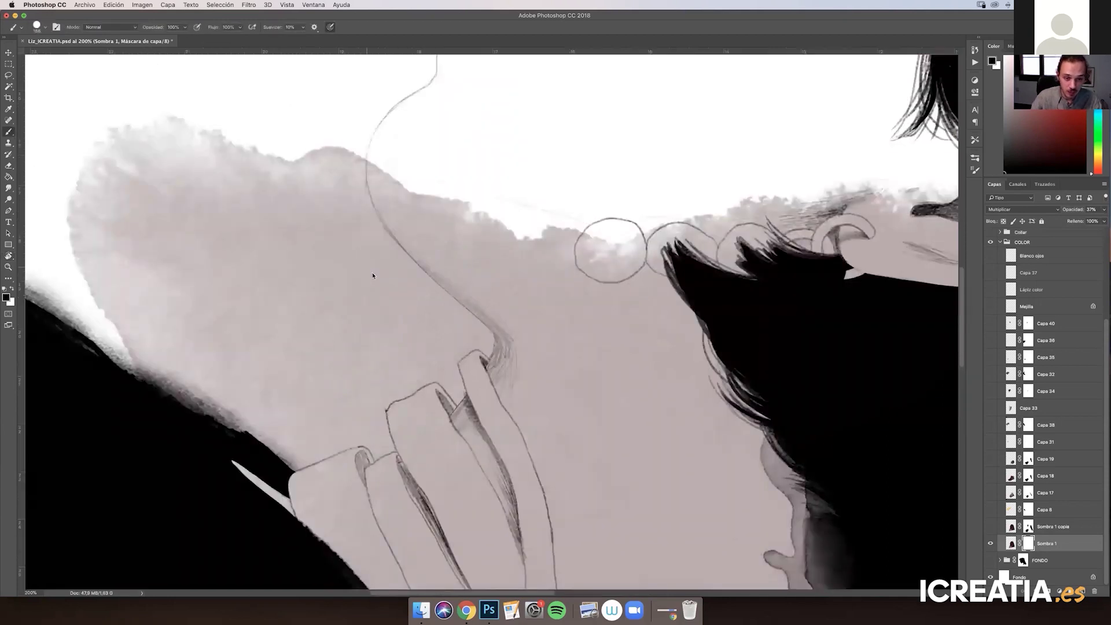
{"action": "right_click", "coordinate": [373, 276]}
{"action": "left_click_drag", "start_coordinate": [456, 288], "coordinate": [442, 288]}
{"action": "mouse_move", "coordinate": [341, 167]}
{"action": "left_mouse_down"}
{"action": "mouse_move", "coordinate": [358, 141]}
{"action": "mouse_move", "coordinate": [363, 218]}
{"action": "left_mouse_up"}
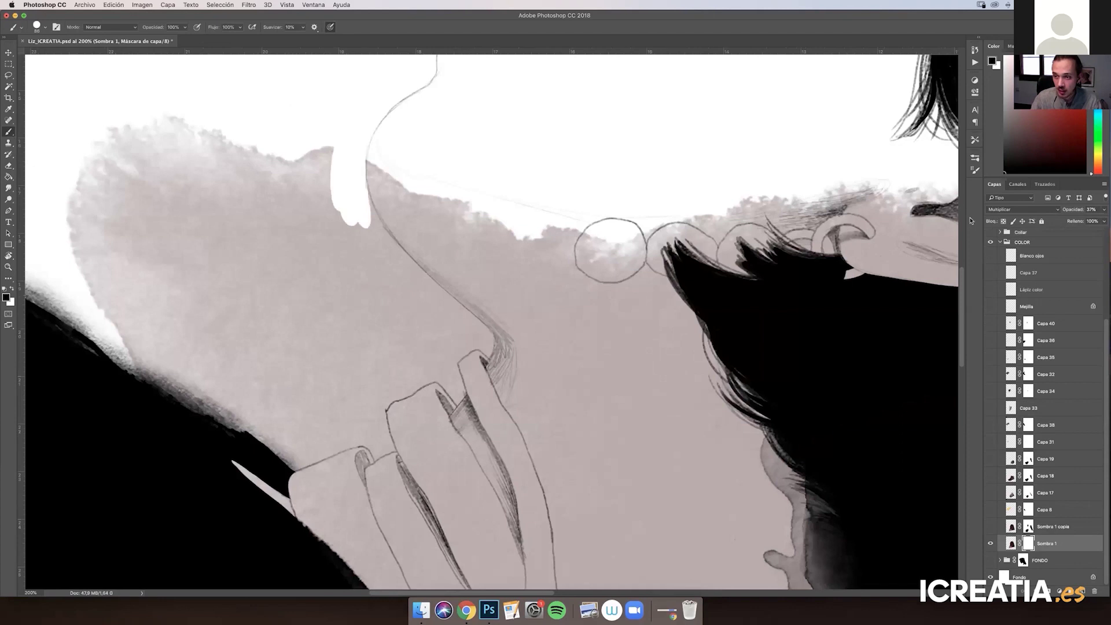
Try a 32% brush spacing with a test stroke across the neck shadow and undo the stroke
{"action": "key", "text": "F5"}
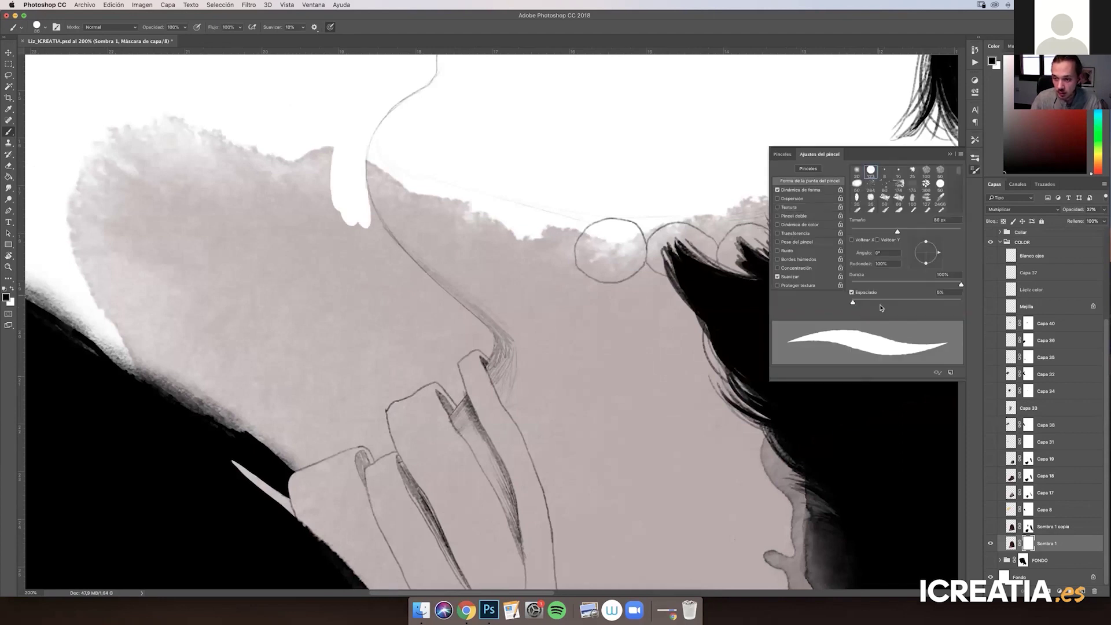
{"action": "left_click_drag", "start_coordinate": [852, 301], "coordinate": [867, 302]}
{"action": "left_click_drag", "start_coordinate": [588, 246], "coordinate": [619, 496]}
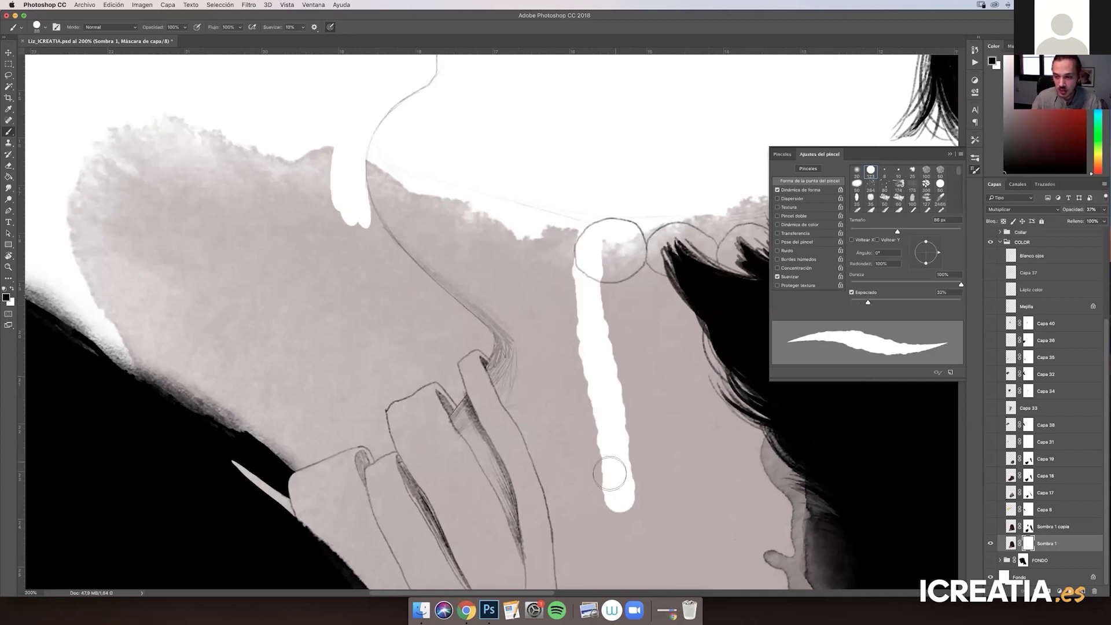
{"action": "key", "text": "super+z"}
Set the brush spacing to 1% and the size jitter in the shape dynamics to 0%
{"action": "left_click_drag", "start_coordinate": [868, 304], "coordinate": [850, 303]}
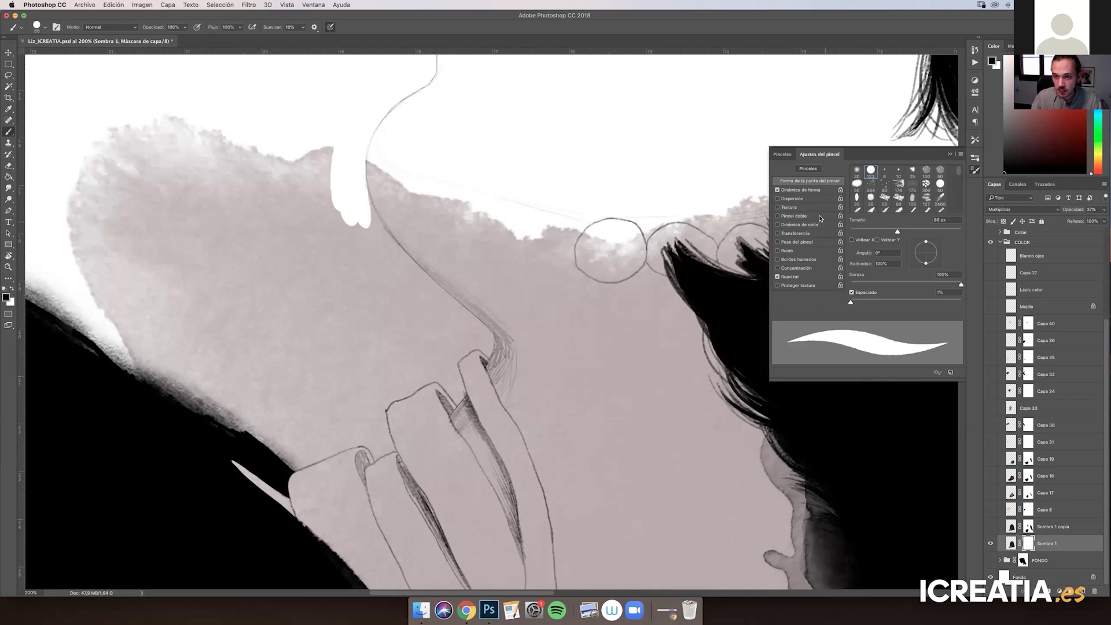
{"action": "left_click", "coordinate": [809, 190]}
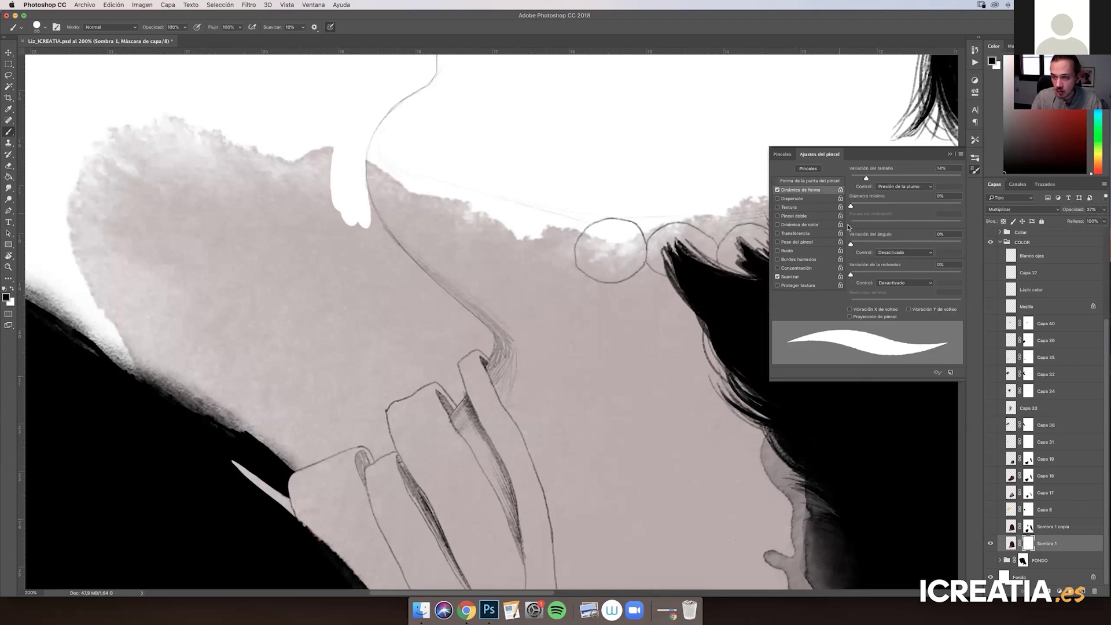
{"action": "left_click_drag", "start_coordinate": [866, 178], "coordinate": [853, 178]}
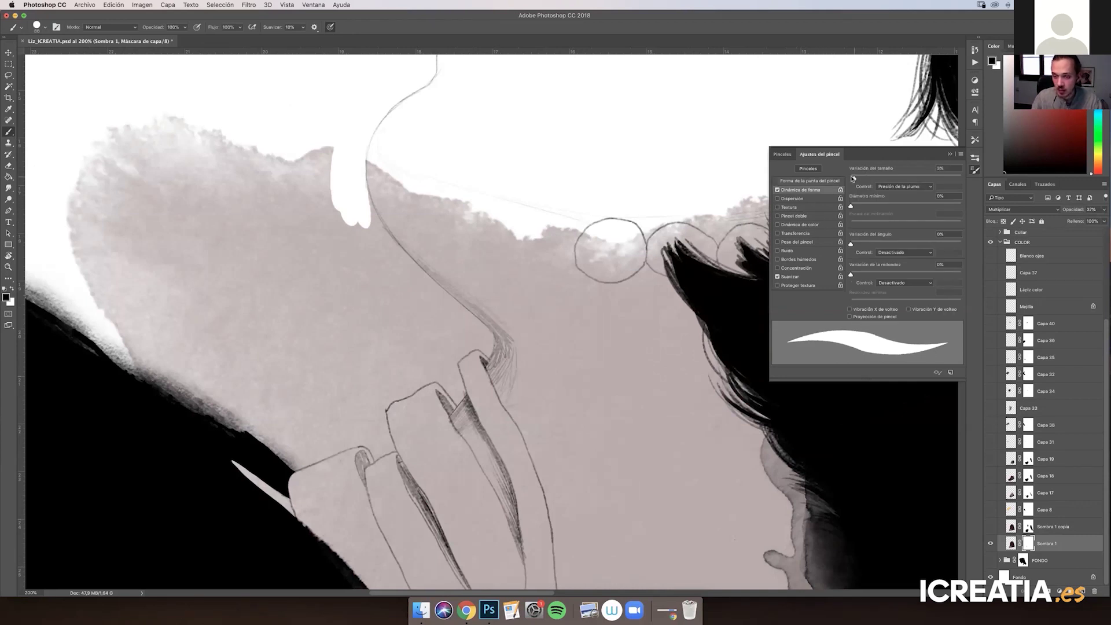
{"action": "left_click", "coordinate": [808, 181]}
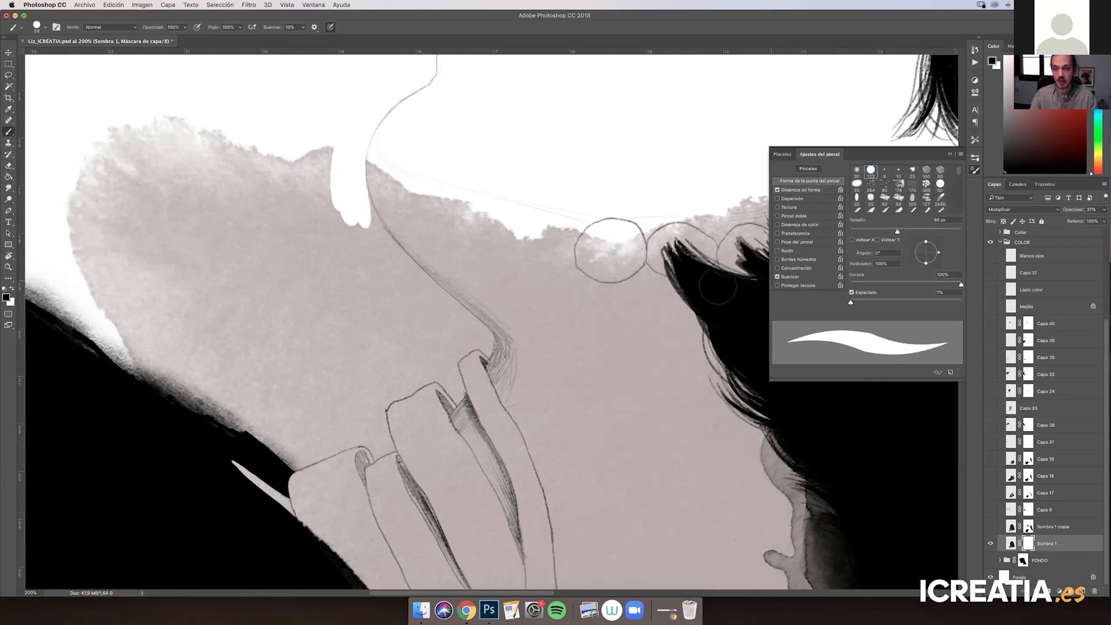
Paint black on the Sombra 1 mask along the outside of the jawline, from the chin to the neck
{"action": "mouse_move", "coordinate": [347, 177]}
{"action": "left_mouse_down"}
{"action": "mouse_move", "coordinate": [370, 266]}
{"action": "mouse_move", "coordinate": [384, 281]}
{"action": "left_mouse_up"}
{"action": "key", "text": "e"}
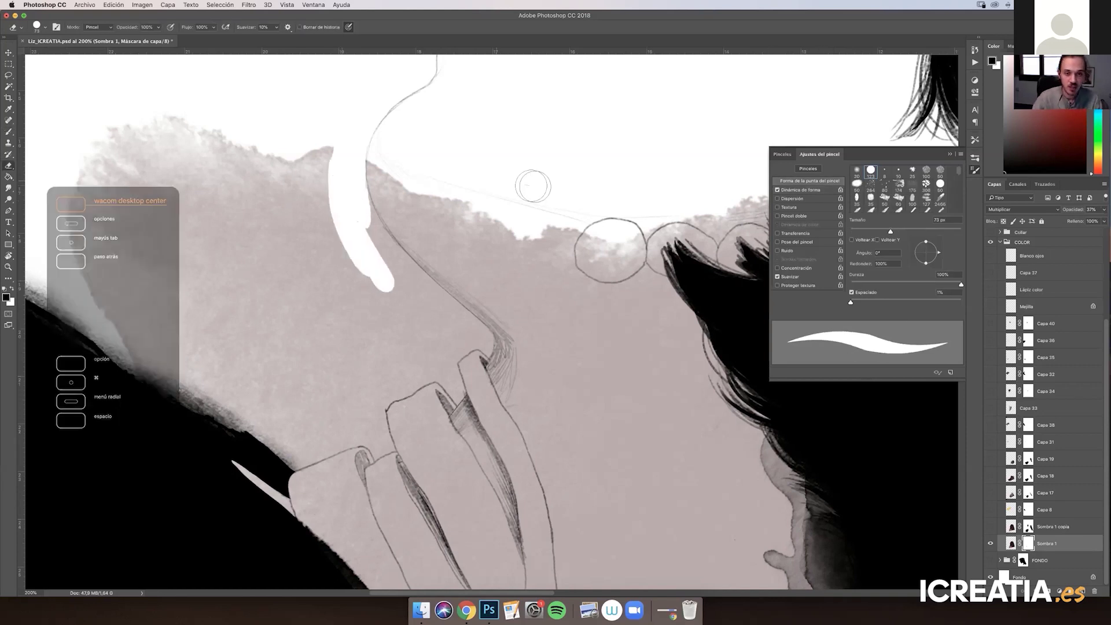
{"action": "key", "text": "r"}
{"action": "left_click_drag", "start_coordinate": [533, 186], "coordinate": [629, 146]}
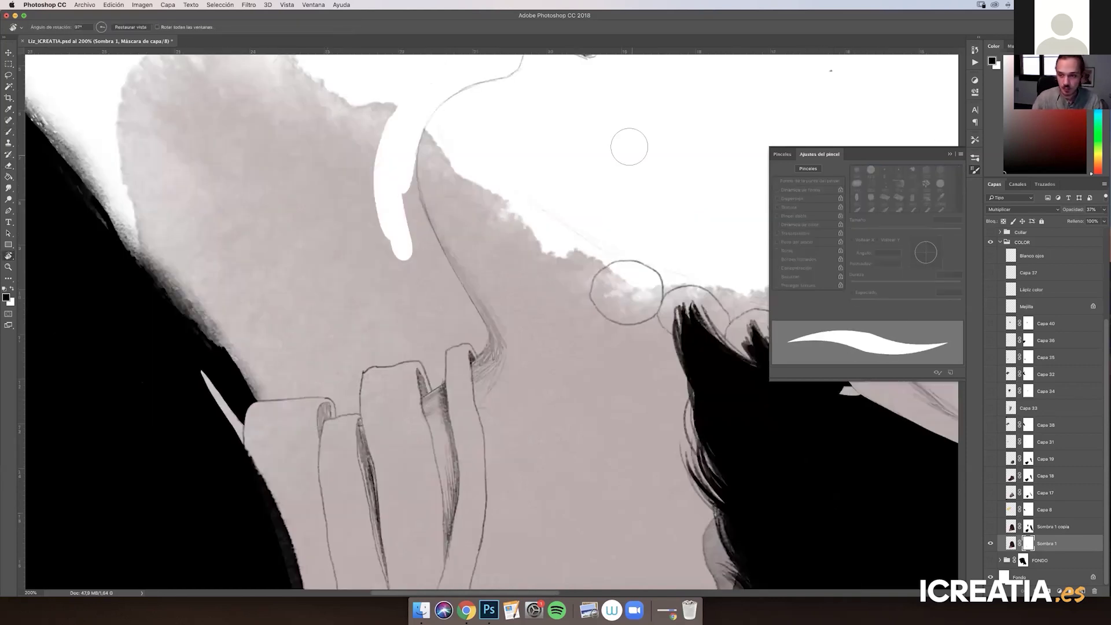
{"action": "key", "text": "b"}
{"action": "left_click", "coordinate": [948, 155]}
{"action": "left_click_drag", "start_coordinate": [409, 172], "coordinate": [413, 214]}
{"action": "left_click_drag", "start_coordinate": [411, 173], "coordinate": [423, 237]}
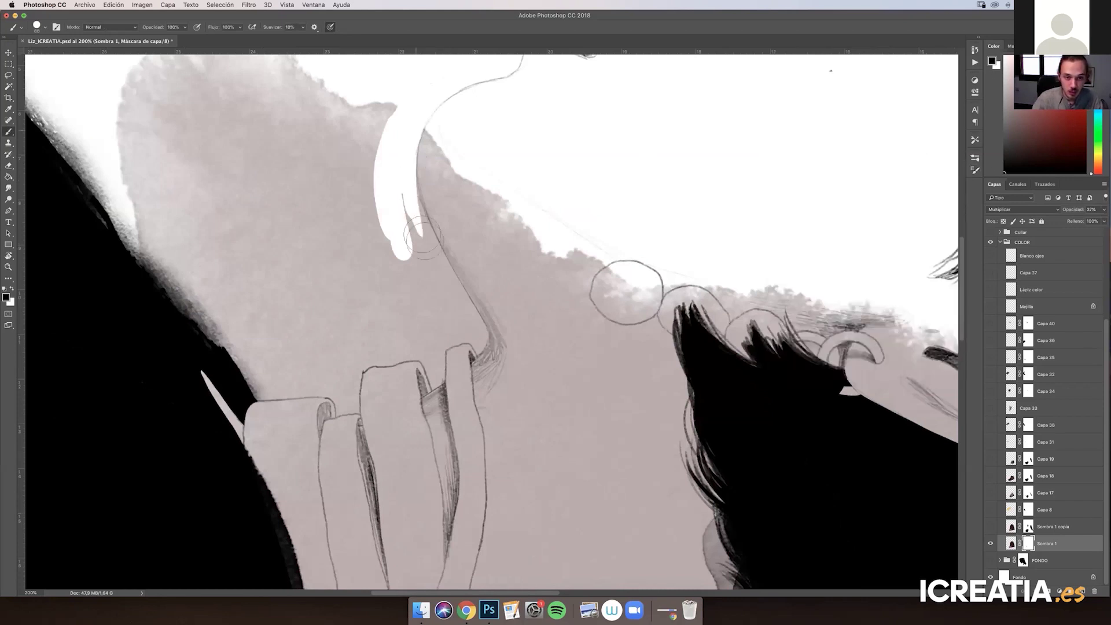
{"action": "left_click_drag", "start_coordinate": [416, 194], "coordinate": [442, 272]}
{"action": "left_click_drag", "start_coordinate": [414, 212], "coordinate": [474, 331]}
{"action": "mouse_move", "coordinate": [405, 200]}
{"action": "left_mouse_down"}
{"action": "mouse_move", "coordinate": [435, 320]}
{"action": "mouse_move", "coordinate": [463, 280]}
{"action": "mouse_move", "coordinate": [503, 345]}
{"action": "mouse_move", "coordinate": [527, 437]}
{"action": "left_mouse_up"}
Continue masking the shadow in black down the front edge of the neck to the clothing
{"action": "key", "text": "r"}
{"action": "key", "text": "b"}
{"action": "key", "text": "r"}
{"action": "key", "text": "b"}
{"action": "scroll", "coordinate": [522, 350], "scroll_direction": "down", "scroll_amount": 3}
{"action": "mouse_move", "coordinate": [522, 350]}
{"action": "left_mouse_down"}
{"action": "mouse_move", "coordinate": [525, 336]}
{"action": "mouse_move", "coordinate": [495, 555]}
{"action": "left_mouse_up"}
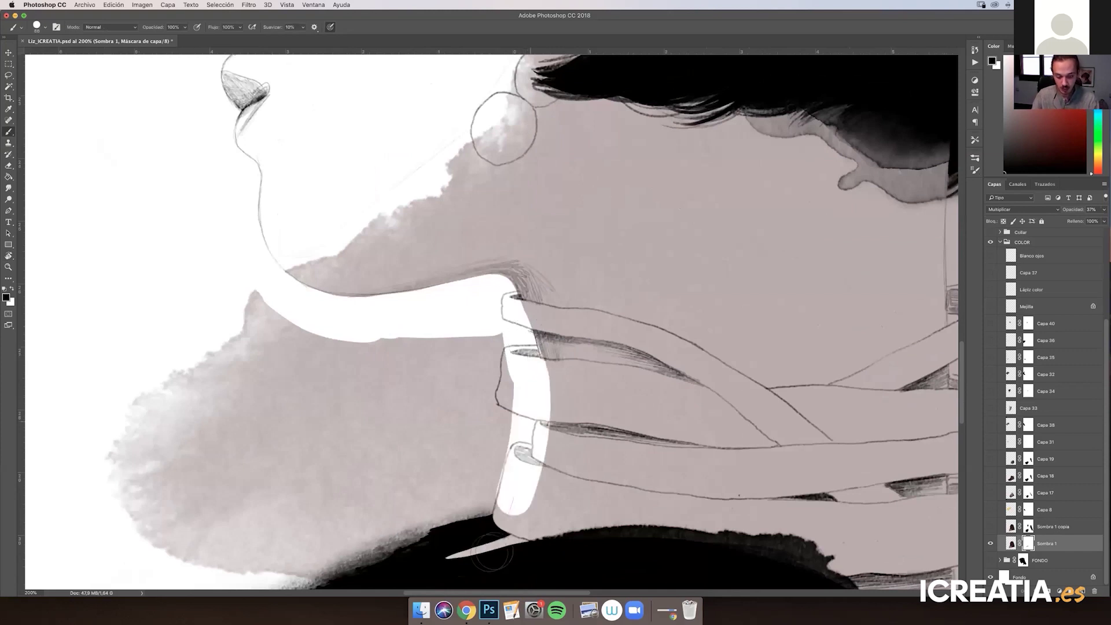
Enlarge the brush and mask out the rest of the shadow stain in front of the chin and neck
{"action": "key", "text": "super+minus"}
{"action": "key", "text": "super+minus"}
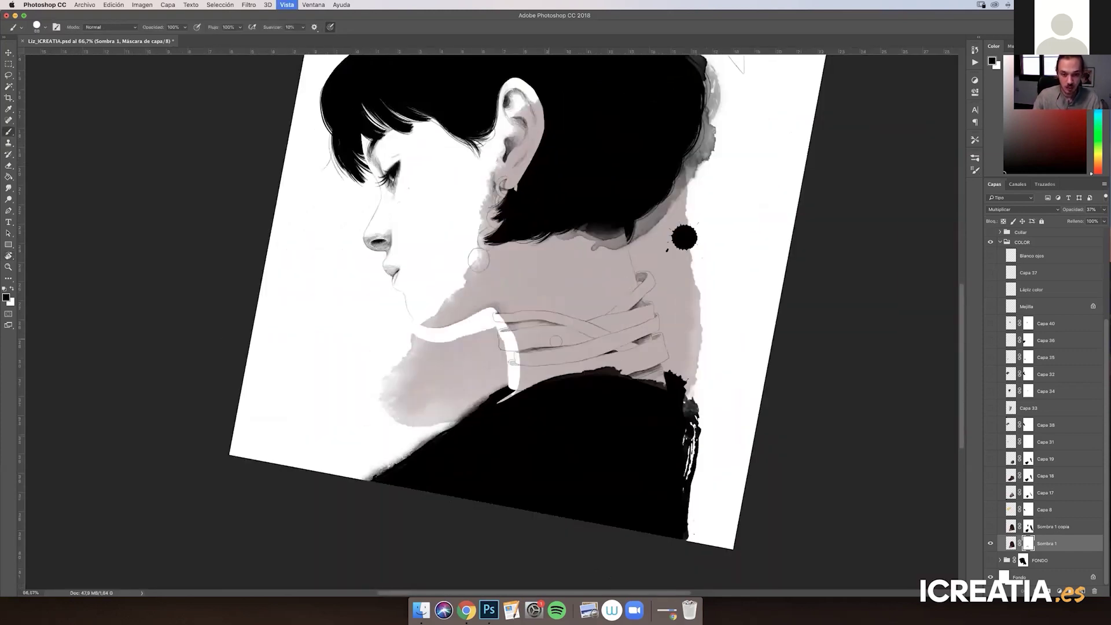
{"action": "right_click", "coordinate": [567, 338]}
{"action": "left_click_drag", "start_coordinate": [638, 358], "coordinate": [652, 357]}
{"action": "mouse_move", "coordinate": [488, 332]}
{"action": "left_mouse_down"}
{"action": "mouse_move", "coordinate": [397, 339]}
{"action": "mouse_move", "coordinate": [412, 361]}
{"action": "mouse_move", "coordinate": [378, 383]}
{"action": "mouse_move", "coordinate": [416, 380]}
{"action": "mouse_move", "coordinate": [420, 360]}
{"action": "mouse_move", "coordinate": [441, 352]}
{"action": "mouse_move", "coordinate": [442, 401]}
{"action": "mouse_move", "coordinate": [483, 350]}
{"action": "mouse_move", "coordinate": [484, 399]}
{"action": "mouse_move", "coordinate": [503, 364]}
{"action": "left_mouse_up"}
{"action": "key", "text": "r"}
{"action": "left_click_drag", "start_coordinate": [693, 376], "coordinate": [761, 196]}
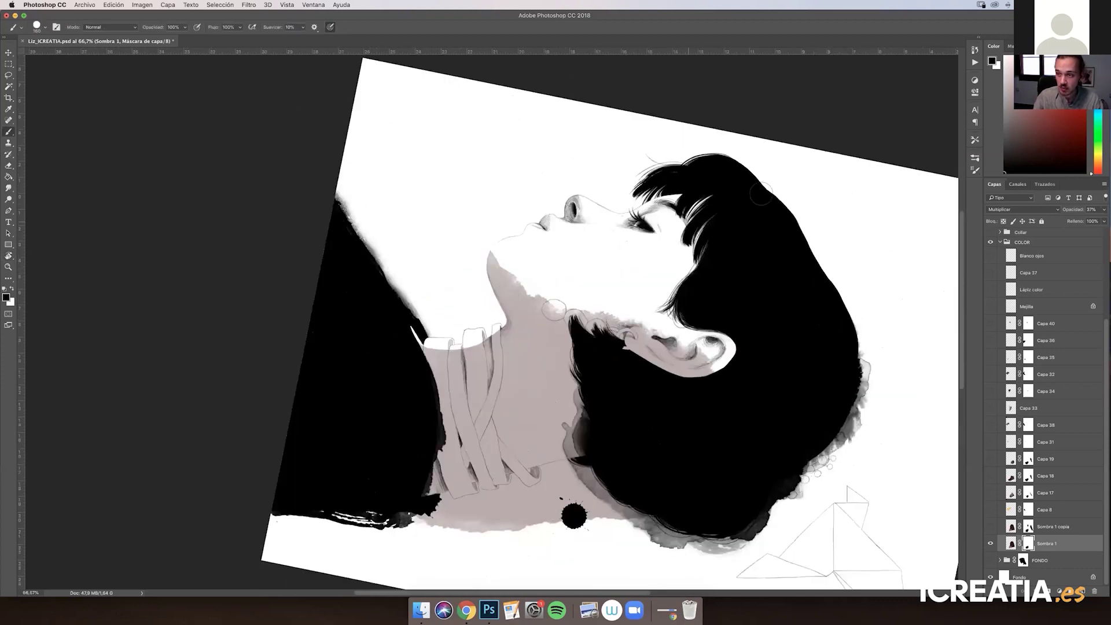
Switch to white and paint on the mask to bring back the hidden shadow stain in front of the neck
{"action": "key", "text": "x"}
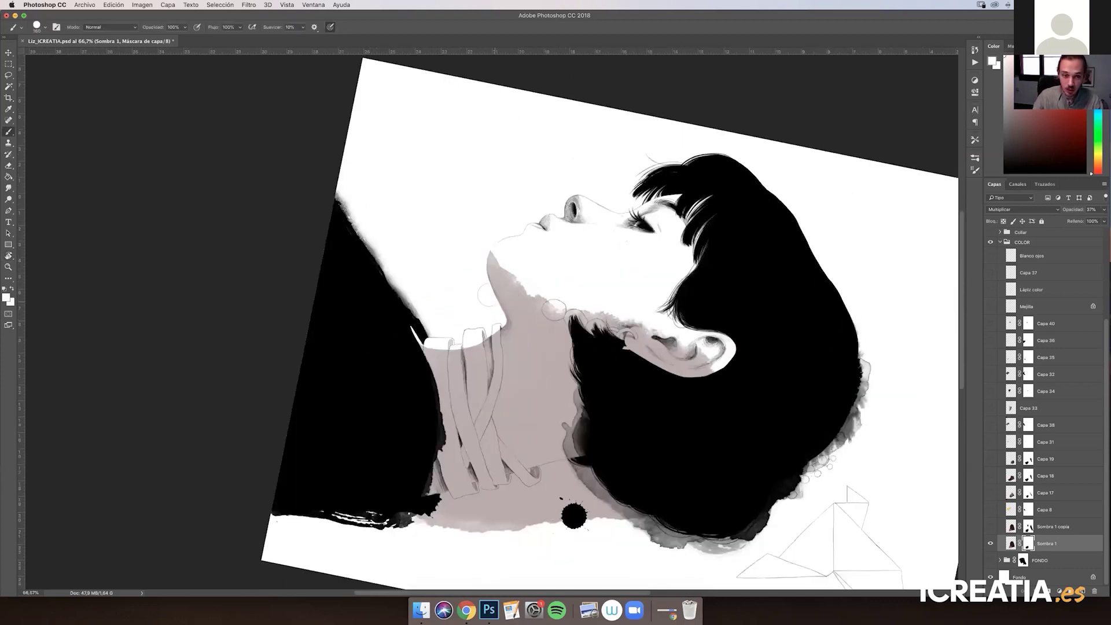
{"action": "mouse_move", "coordinate": [491, 288]}
{"action": "left_mouse_down"}
{"action": "mouse_move", "coordinate": [497, 321]}
{"action": "mouse_move", "coordinate": [445, 355]}
{"action": "mouse_move", "coordinate": [481, 328]}
{"action": "mouse_move", "coordinate": [487, 238]}
{"action": "mouse_move", "coordinate": [470, 232]}
{"action": "mouse_move", "coordinate": [458, 284]}
{"action": "mouse_move", "coordinate": [428, 283]}
{"action": "mouse_move", "coordinate": [411, 276]}
{"action": "mouse_move", "coordinate": [412, 204]}
{"action": "mouse_move", "coordinate": [396, 209]}
{"action": "mouse_move", "coordinate": [426, 273]}
{"action": "mouse_move", "coordinate": [429, 370]}
{"action": "mouse_move", "coordinate": [469, 315]}
{"action": "left_mouse_up"}
{"action": "key", "text": "r"}
{"action": "mouse_move", "coordinate": [623, 425]}
{"action": "left_mouse_down"}
{"action": "mouse_move", "coordinate": [627, 226]}
{"action": "mouse_move", "coordinate": [651, 242]}
{"action": "left_mouse_up"}
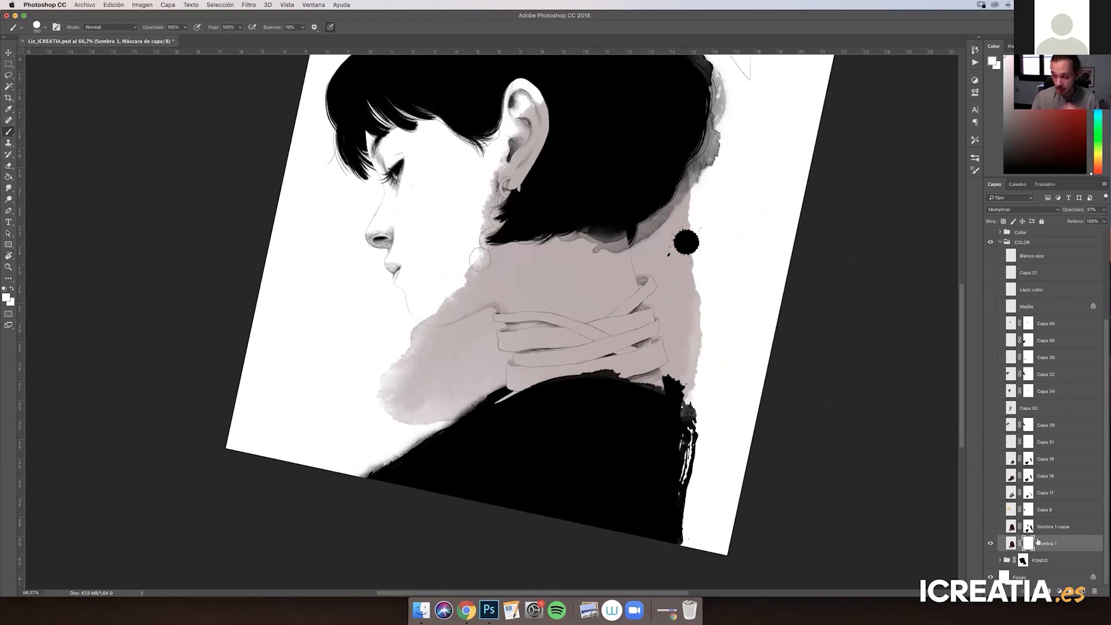
Delete the Sombra 1 layer, show Sombra 1 copia and select its layer mask
{"action": "left_click_drag", "start_coordinate": [1026, 546], "coordinate": [1093, 592]}
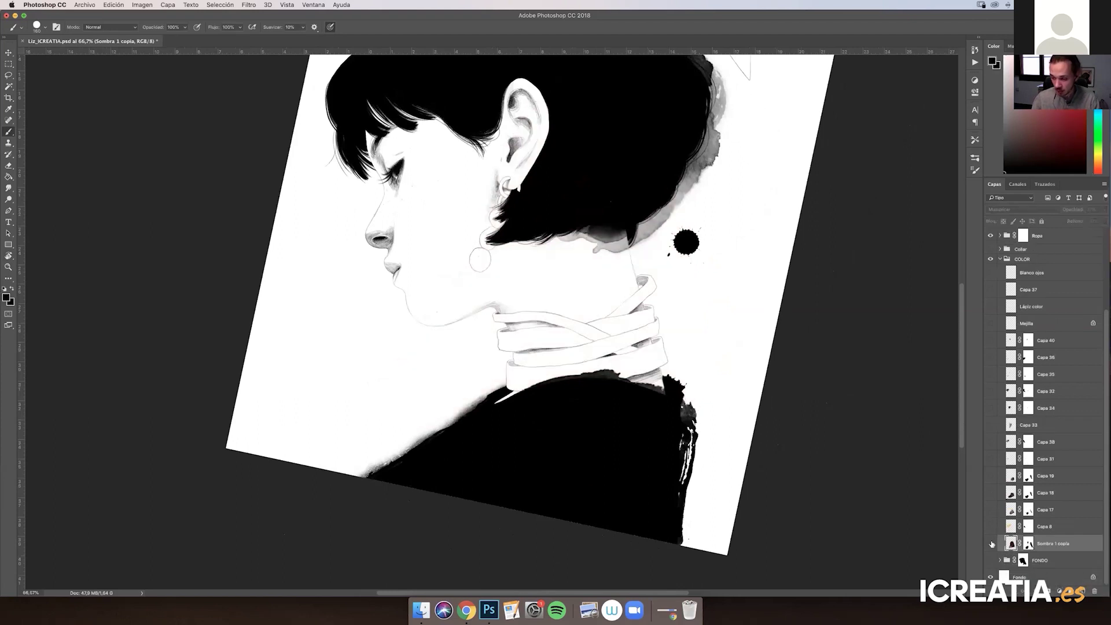
{"action": "left_click", "coordinate": [990, 543]}
{"action": "left_click", "coordinate": [1028, 544]}
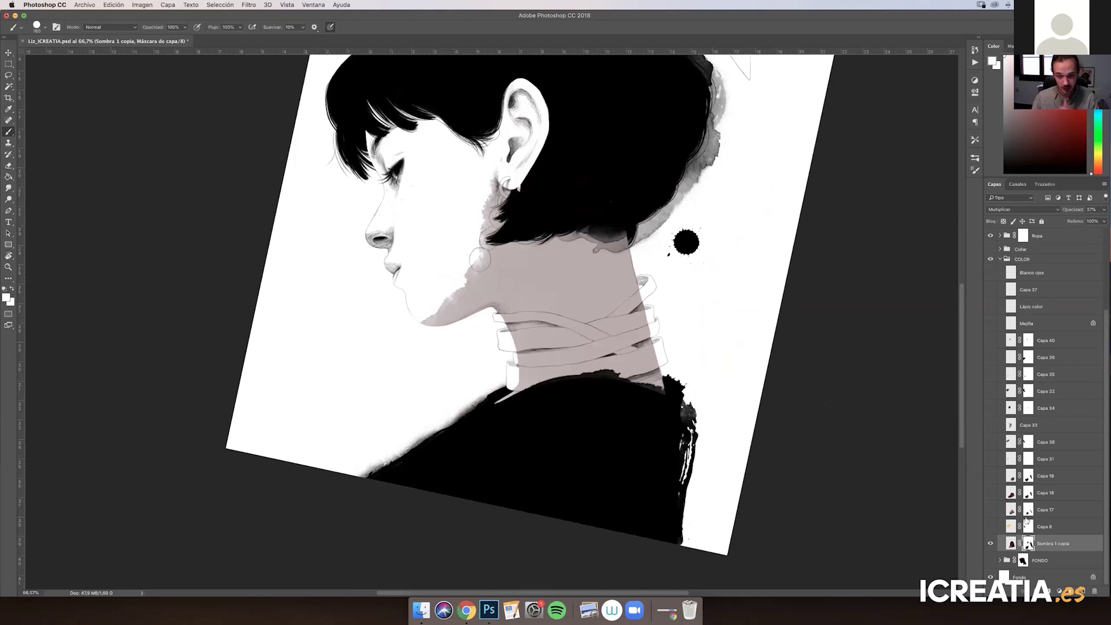
Straighten the rotated canvas view and show the yellow face stain layer directly above Sombra 1 copia
{"action": "left_click_drag", "start_coordinate": [726, 307], "coordinate": [691, 368]}
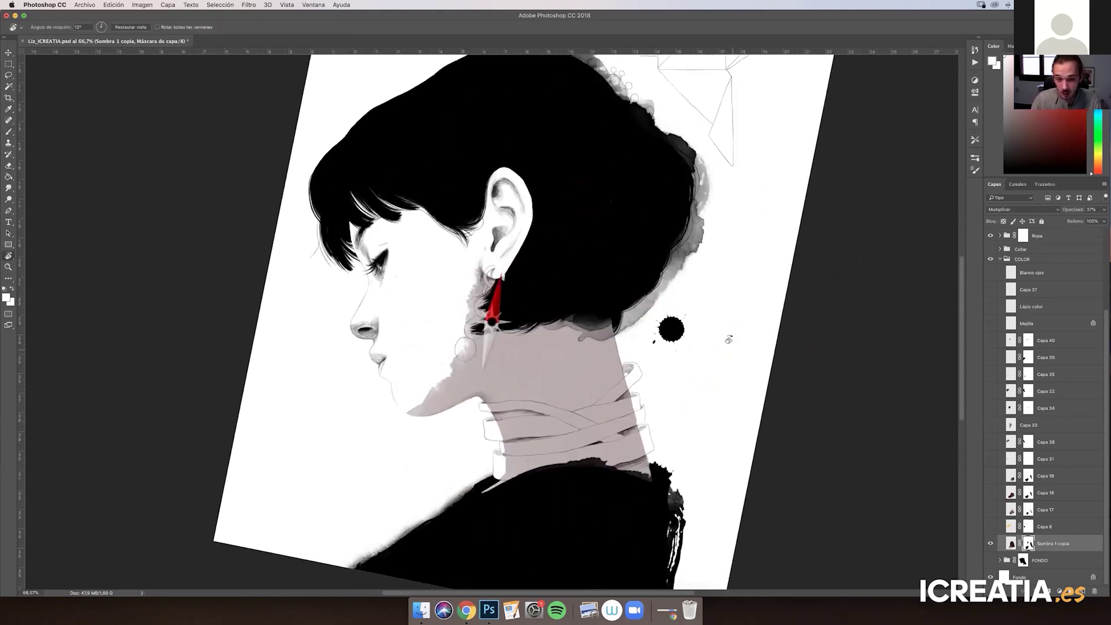
{"action": "key", "text": "r"}
{"action": "mouse_move", "coordinate": [690, 367]}
{"action": "left_mouse_down"}
{"action": "mouse_move", "coordinate": [726, 302]}
{"action": "mouse_move", "coordinate": [733, 331]}
{"action": "left_mouse_up"}
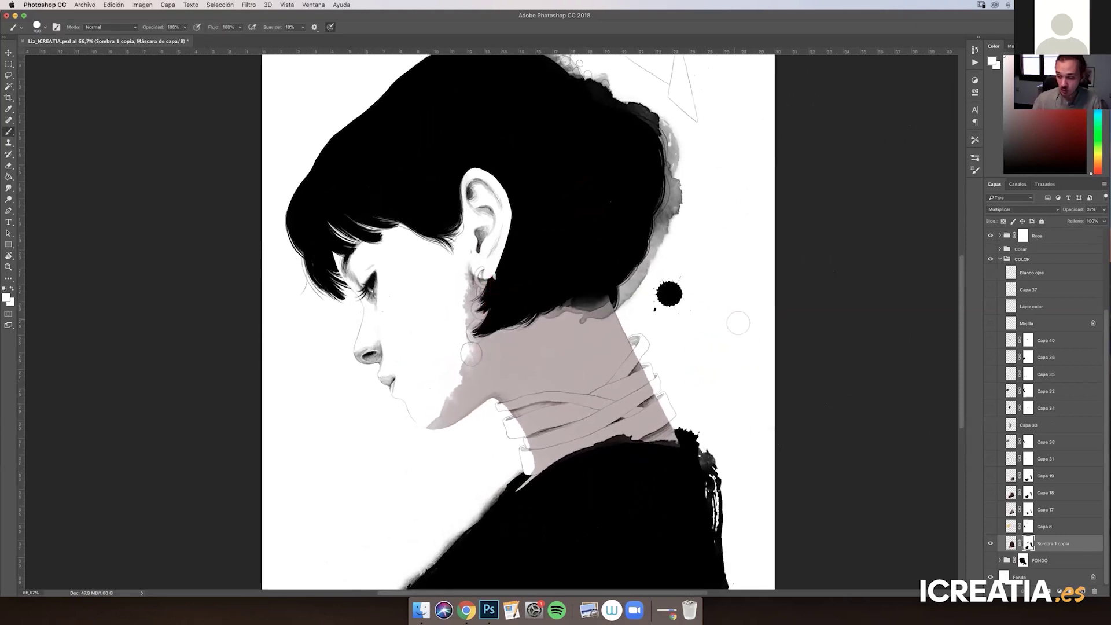
{"action": "left_click", "coordinate": [988, 529]}
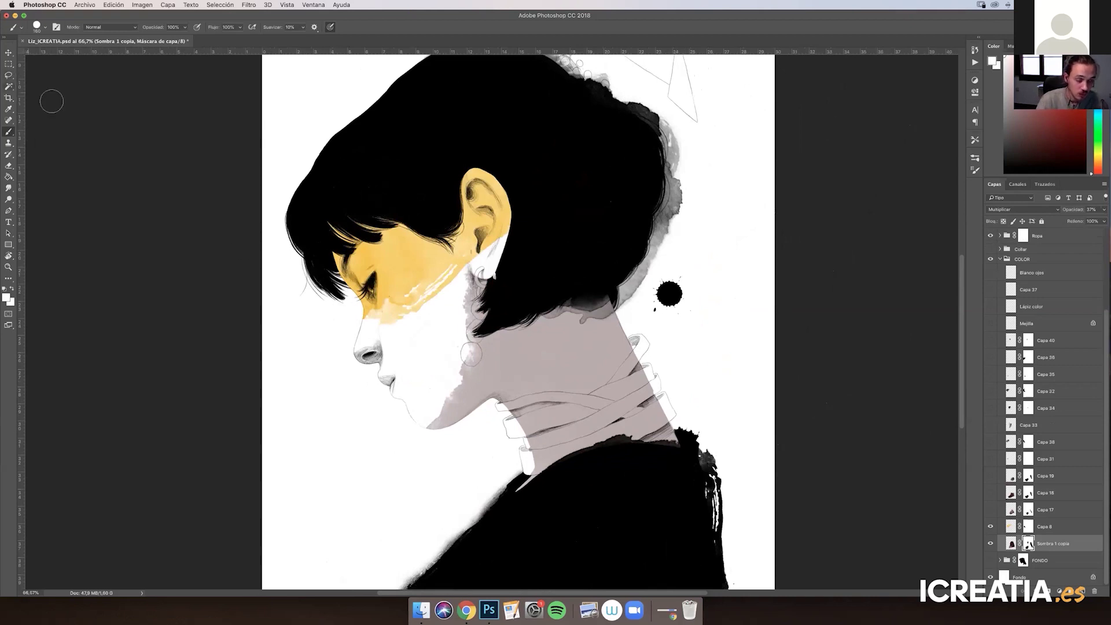
Add a new layer above Blanco ojos, pick red as the painting colour and choose a small brush tip
{"action": "left_click", "coordinate": [1036, 273]}
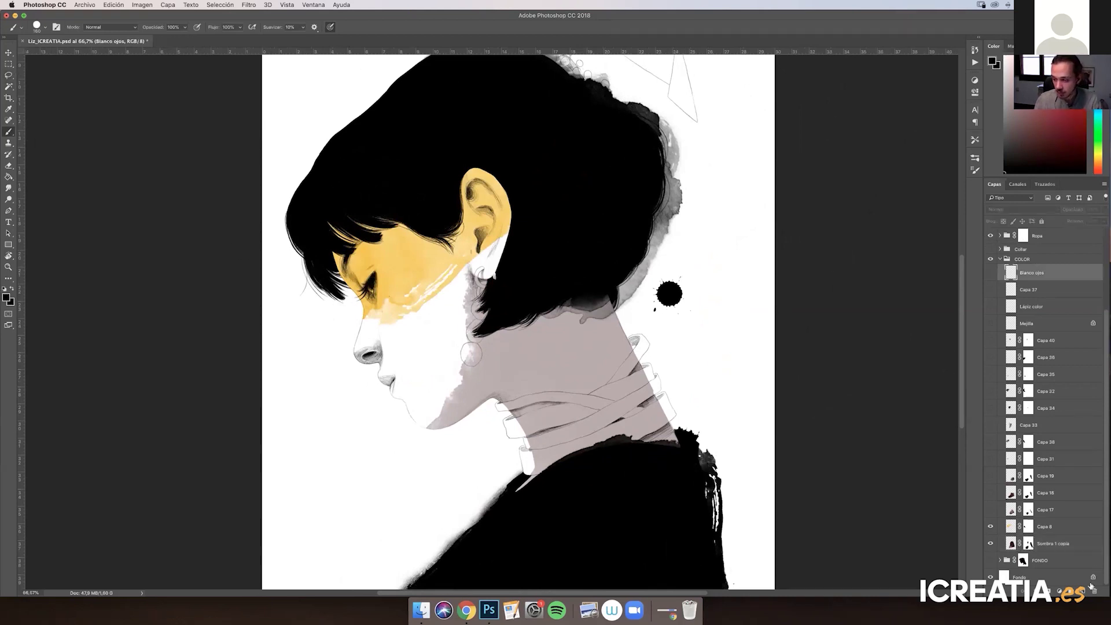
{"action": "left_click", "coordinate": [1083, 590]}
{"action": "left_click", "coordinate": [1059, 133]}
{"action": "right_click", "coordinate": [538, 298]}
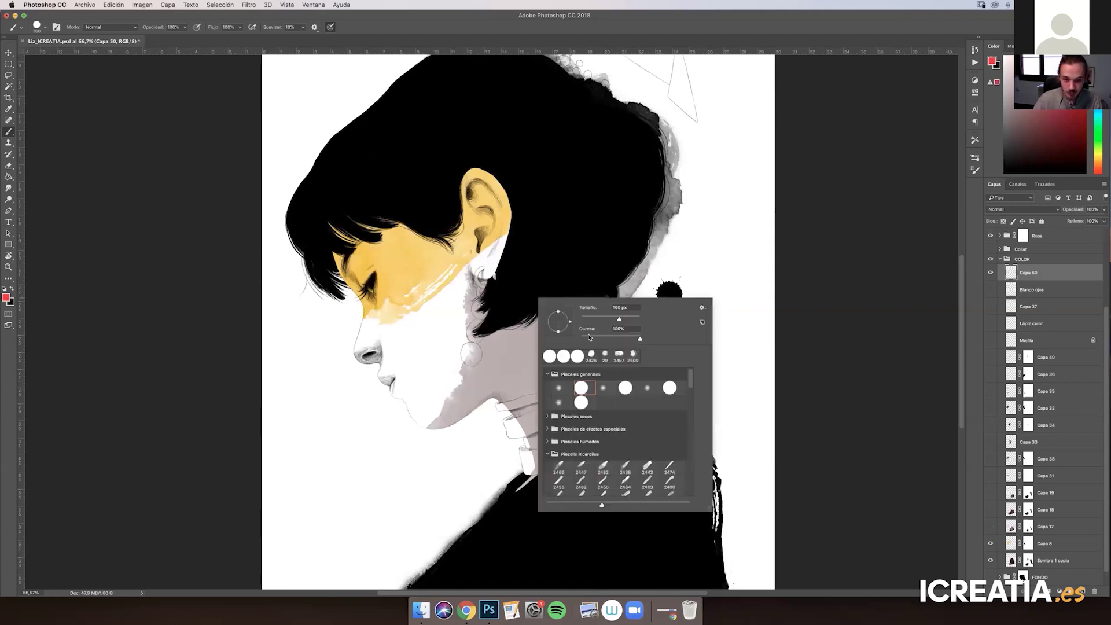
{"action": "left_click", "coordinate": [604, 353]}
{"action": "left_click_drag", "start_coordinate": [588, 320], "coordinate": [585, 320]}
Outline the area in front of the forehead and nose bridge in red, and undo the stroke
{"action": "left_click", "coordinate": [330, 256]}
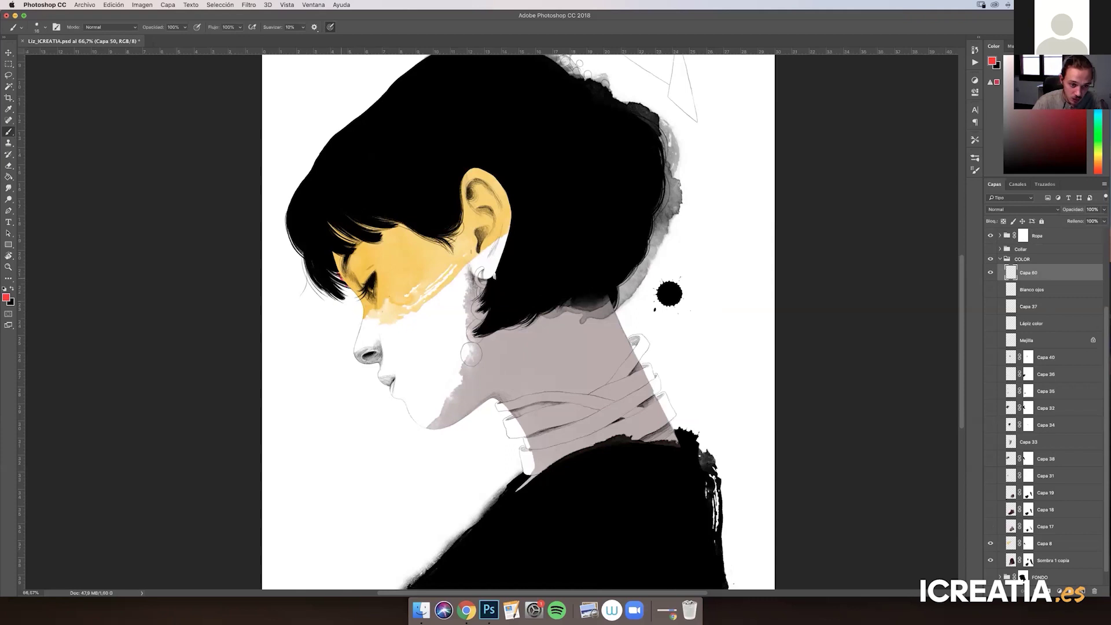
{"action": "mouse_move", "coordinate": [360, 315]}
{"action": "left_mouse_down"}
{"action": "mouse_move", "coordinate": [347, 337]}
{"action": "mouse_move", "coordinate": [284, 310]}
{"action": "mouse_move", "coordinate": [298, 254]}
{"action": "left_mouse_up"}
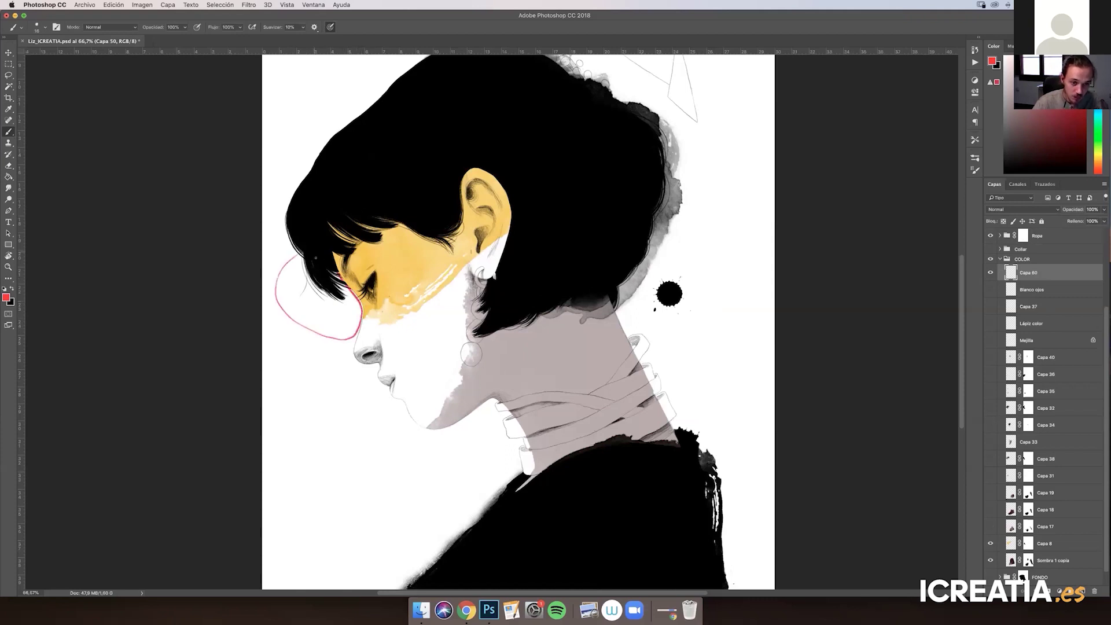
{"action": "key", "text": "super+z"}
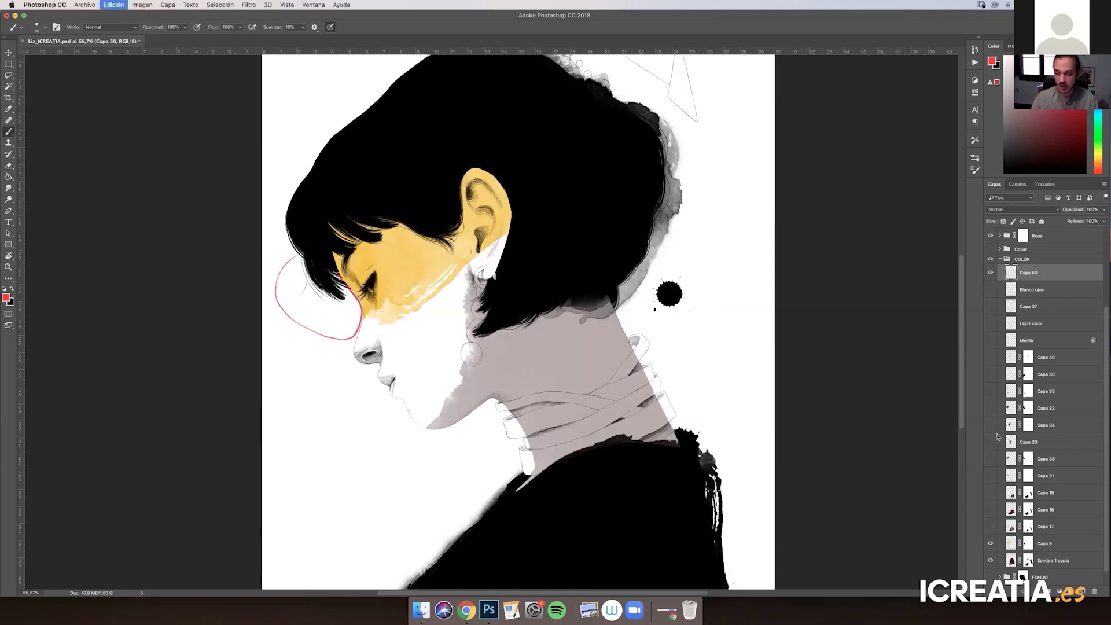
Show the Capa 17 neck shadow layer, switching its visibility off and on to compare the stains
{"action": "left_click", "coordinate": [989, 527]}
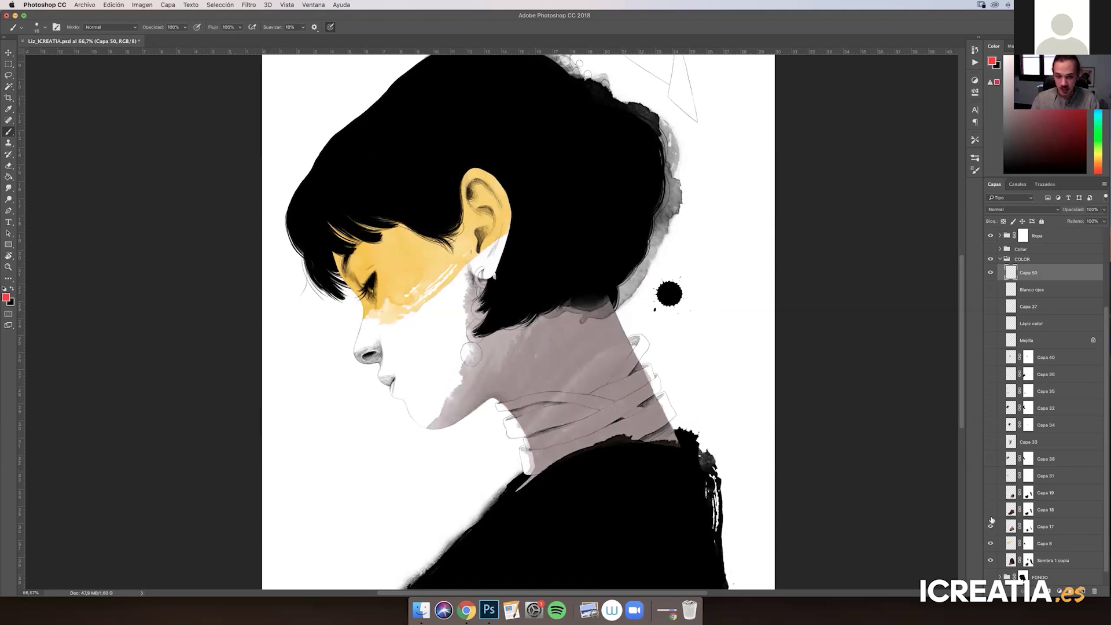
{"action": "left_click", "coordinate": [990, 527]}
{"action": "left_click", "coordinate": [990, 527]}
{"action": "left_click", "coordinate": [990, 527]}
{"action": "left_click", "coordinate": [990, 527]}
{"action": "left_click", "coordinate": [990, 527]}
{"action": "left_click", "coordinate": [990, 527]}
{"action": "left_click", "coordinate": [990, 527]}
{"action": "left_click", "coordinate": [989, 527]}
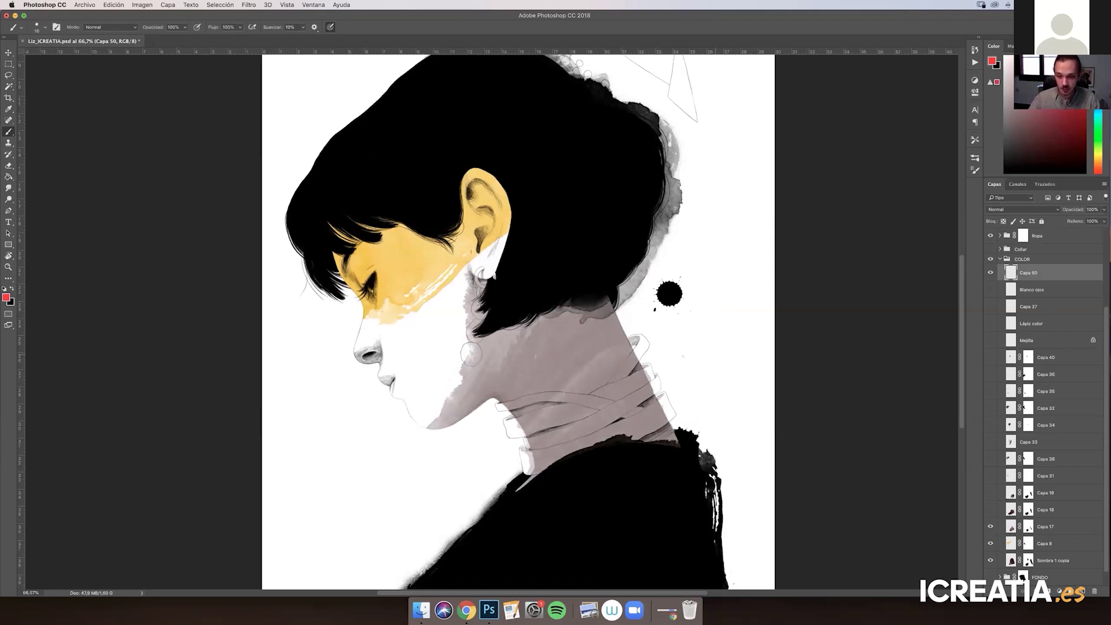
Mark the neck area with red strokes on the new layer, and undo them
{"action": "mouse_move", "coordinate": [694, 430]}
{"action": "left_mouse_down"}
{"action": "mouse_move", "coordinate": [708, 409]}
{"action": "mouse_move", "coordinate": [626, 286]}
{"action": "left_mouse_up"}
{"action": "mouse_move", "coordinate": [456, 431]}
{"action": "left_mouse_down"}
{"action": "mouse_move", "coordinate": [524, 474]}
{"action": "mouse_move", "coordinate": [457, 432]}
{"action": "left_mouse_up"}
{"action": "key", "text": "super+z"}
{"action": "key", "text": "alt+super+z"}
Show the two darker neck shadow layers above Capa 17 and the Capa 31 eye shadow, toggling Capa 31 to compare
{"action": "left_click", "coordinate": [990, 511]}
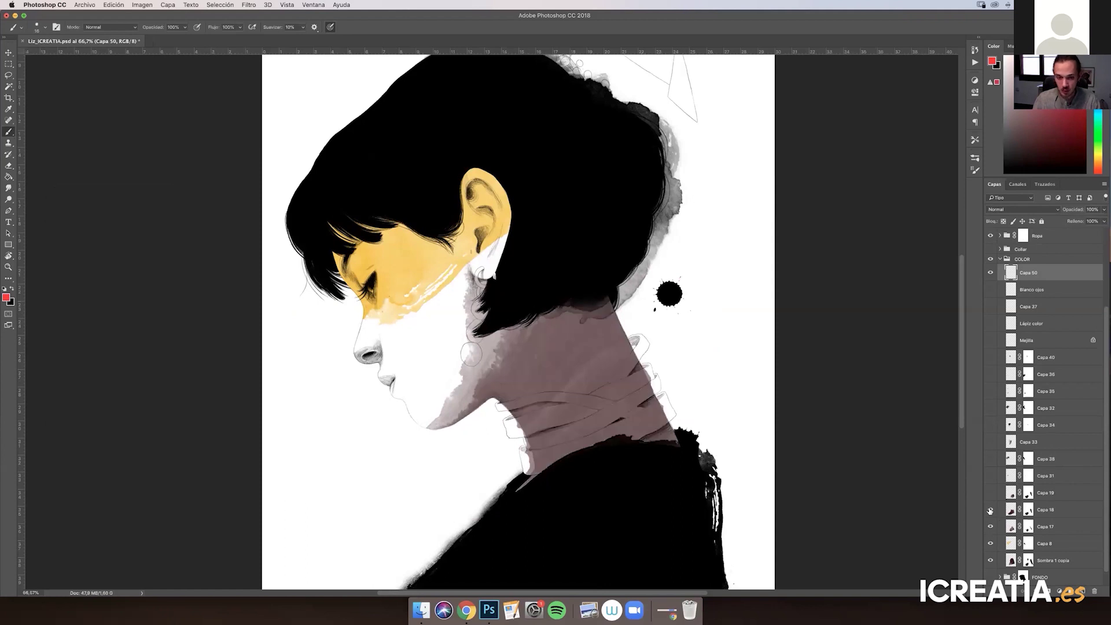
{"action": "left_click", "coordinate": [990, 493]}
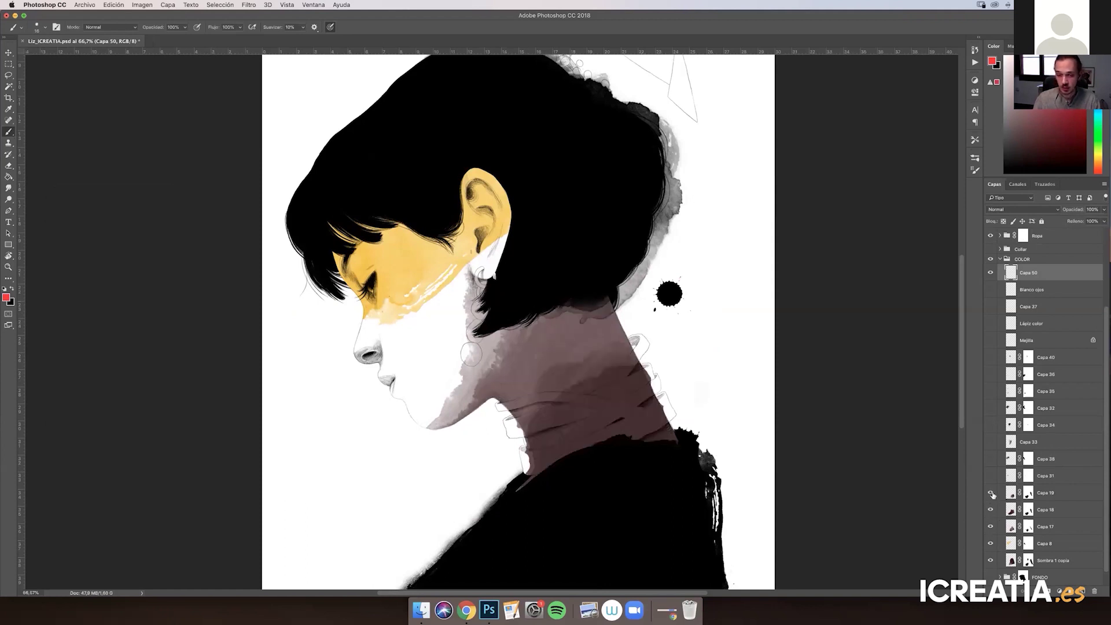
{"action": "left_click", "coordinate": [989, 476]}
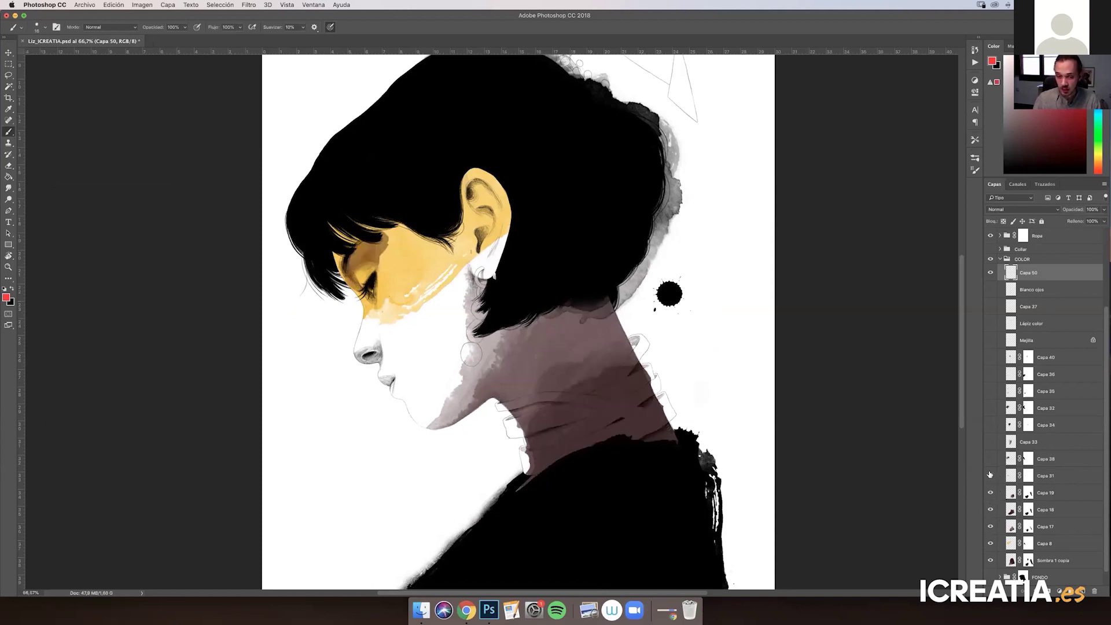
{"action": "left_click", "coordinate": [989, 476]}
{"action": "left_click", "coordinate": [989, 476]}
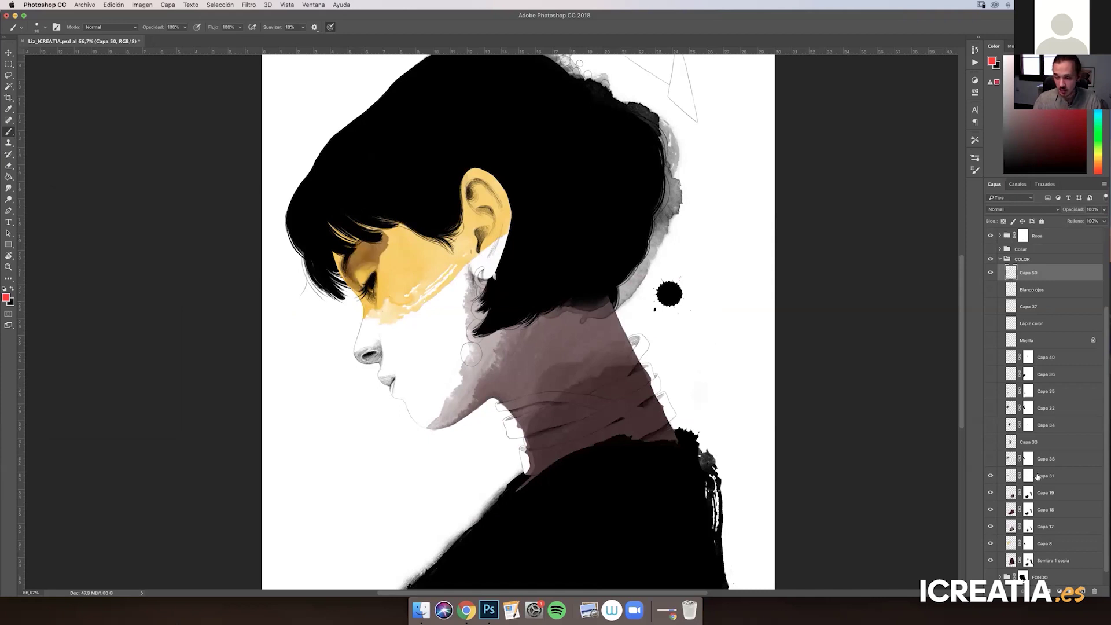
Select Capa 31, move its eye shadow stain down onto the cheek, and undo the move
{"action": "left_click", "coordinate": [1041, 476]}
{"action": "key", "text": "v"}
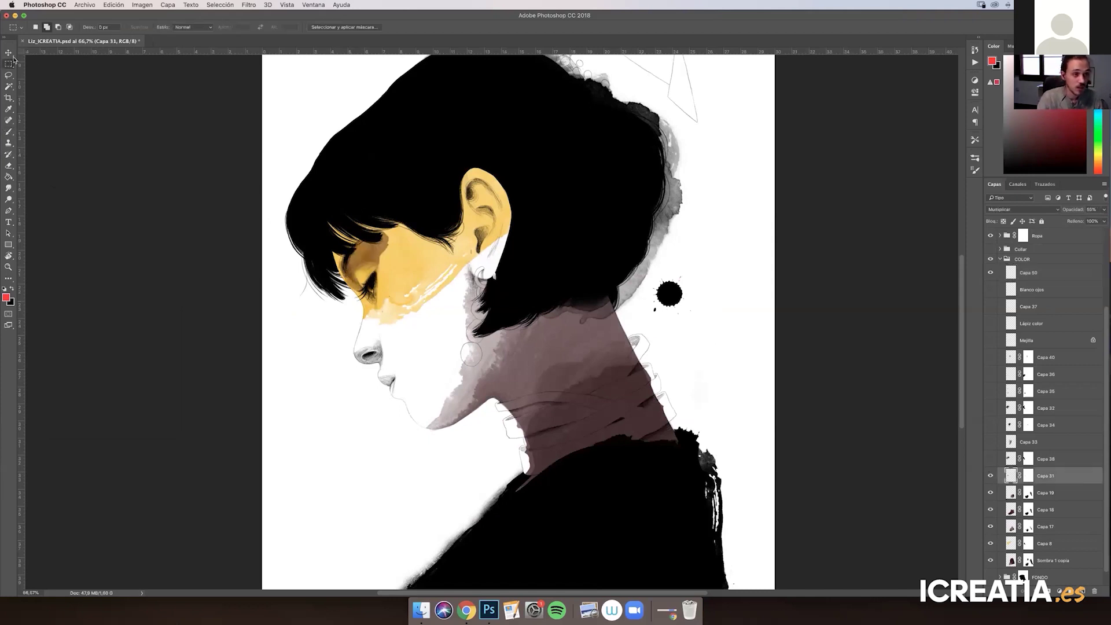
{"action": "left_click_drag", "start_coordinate": [376, 249], "coordinate": [457, 324]}
{"action": "key", "text": "super+z"}
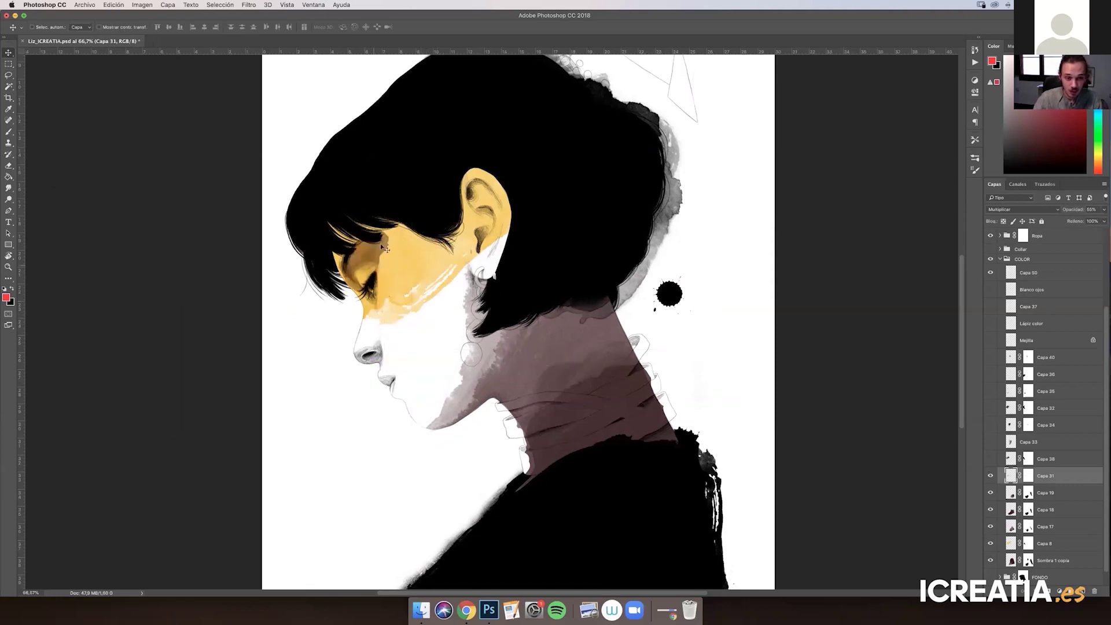
Show the next face shading layers above Capa 31, up to Capa 32, toggling Capa 32 to compare its effect
{"action": "left_click", "coordinate": [991, 459]}
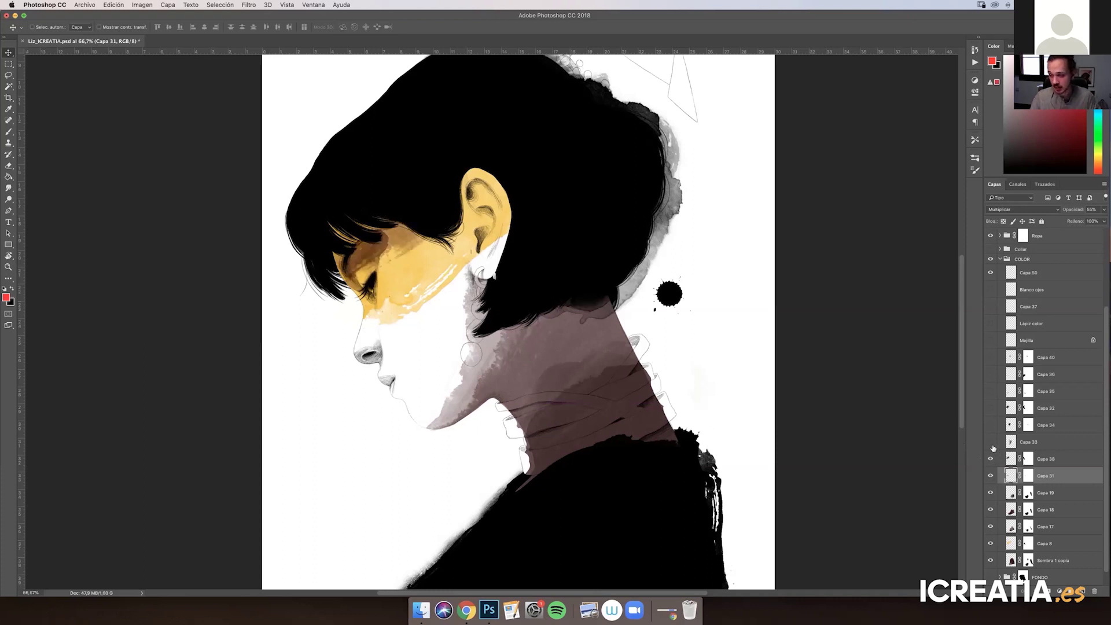
{"action": "left_click", "coordinate": [989, 442]}
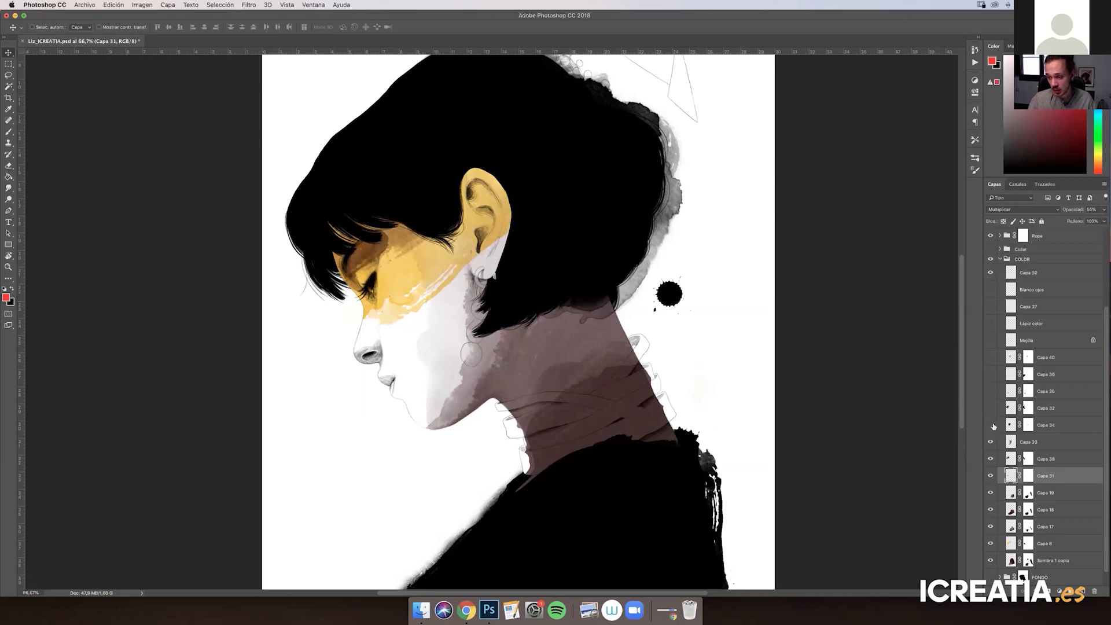
{"action": "left_click", "coordinate": [991, 426]}
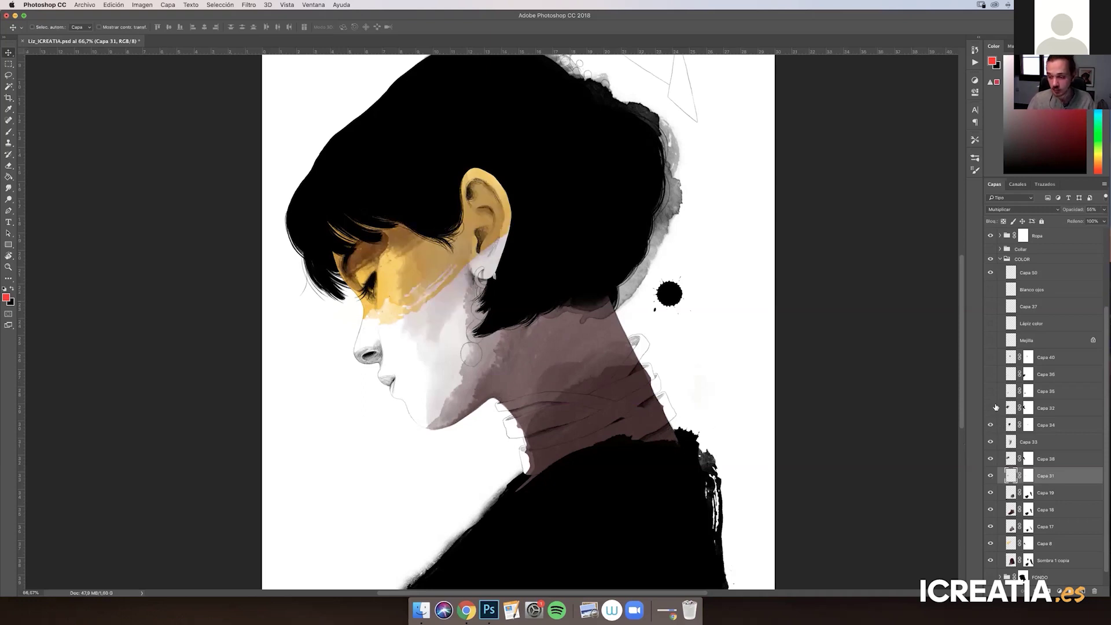
{"action": "left_click", "coordinate": [989, 425]}
{"action": "left_click", "coordinate": [990, 425]}
{"action": "left_click", "coordinate": [993, 408]}
{"action": "left_click", "coordinate": [993, 408]}
{"action": "left_click", "coordinate": [993, 409]}
Show the remaining COLOR layers above Capa 32, including Mejilla, Lápiz color, Capa 37 and Blanco ojos
{"action": "left_click", "coordinate": [991, 393]}
{"action": "left_click", "coordinate": [991, 374]}
{"action": "left_click", "coordinate": [991, 356]}
{"action": "left_click", "coordinate": [991, 324]}
{"action": "left_click", "coordinate": [990, 340]}
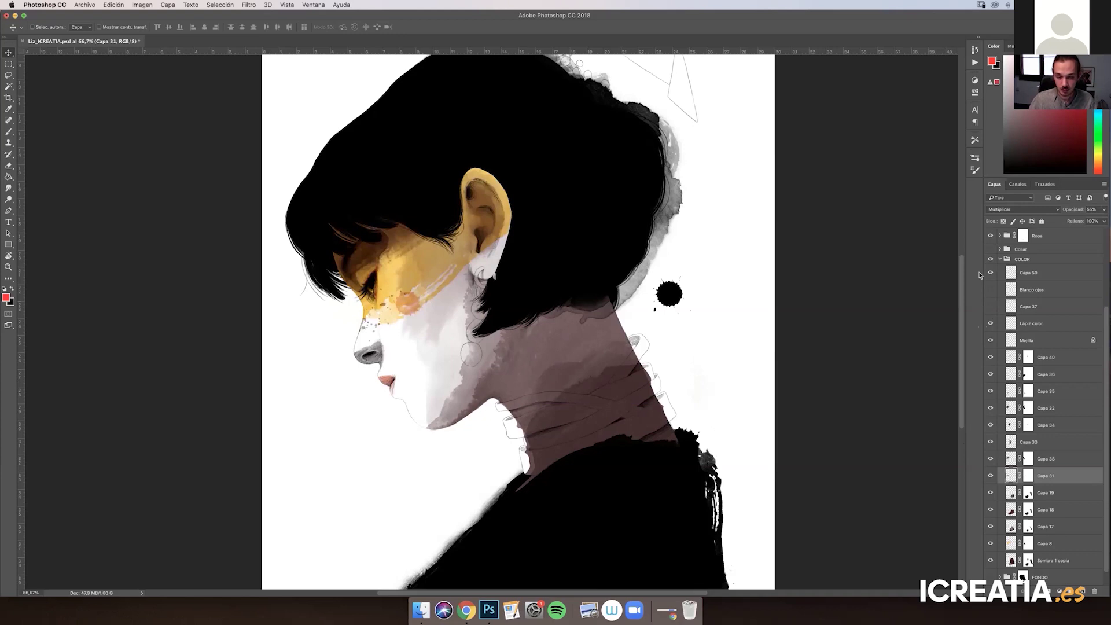
{"action": "left_click", "coordinate": [994, 290]}
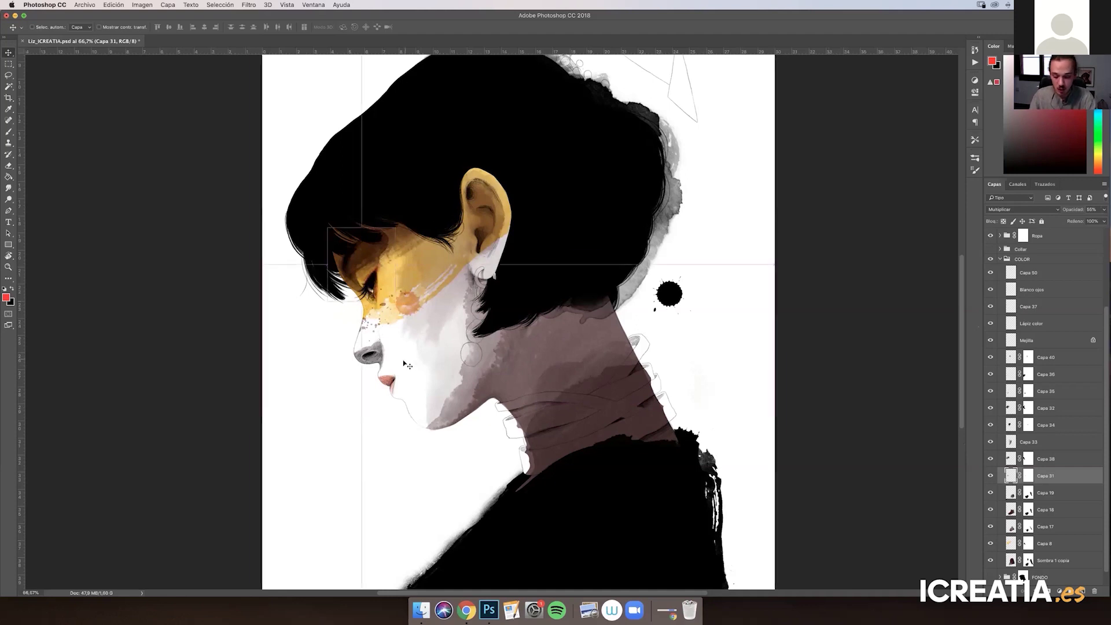
Examine the eye, cheek splatter, nose and ear shading up close at 300%
{"action": "key", "text": "super+plus"}
{"action": "key", "text": "super+plus"}
{"action": "left_click_drag", "start_coordinate": [429, 350], "coordinate": [729, 425]}
{"action": "left_click_drag", "start_coordinate": [426, 245], "coordinate": [448, 304]}
{"action": "key", "text": "super+plus"}
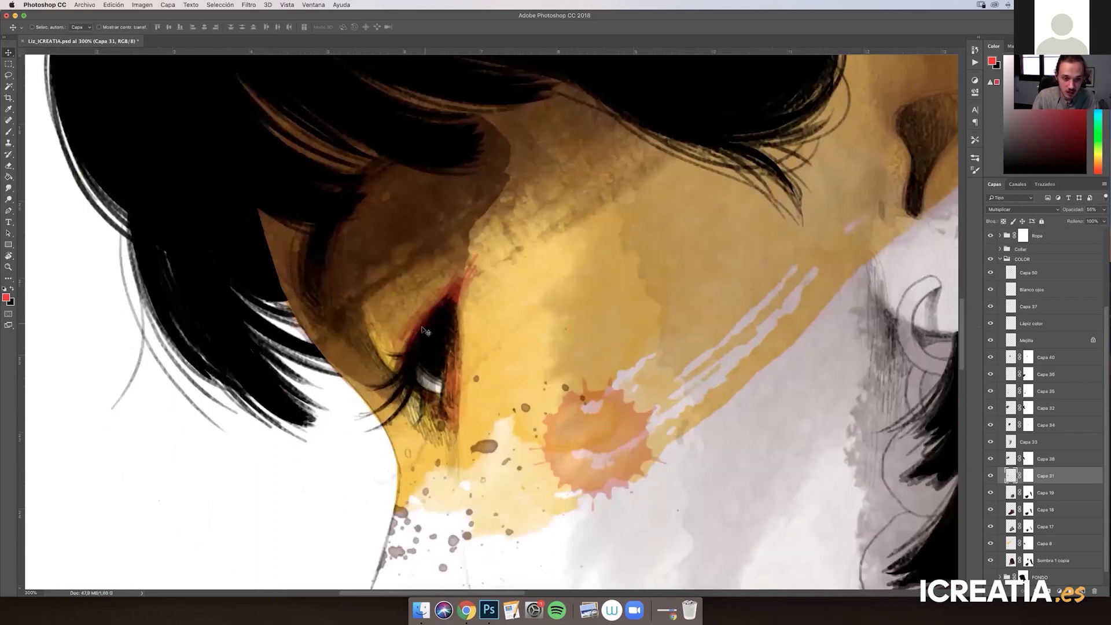
{"action": "left_click_drag", "start_coordinate": [448, 369], "coordinate": [402, 310]}
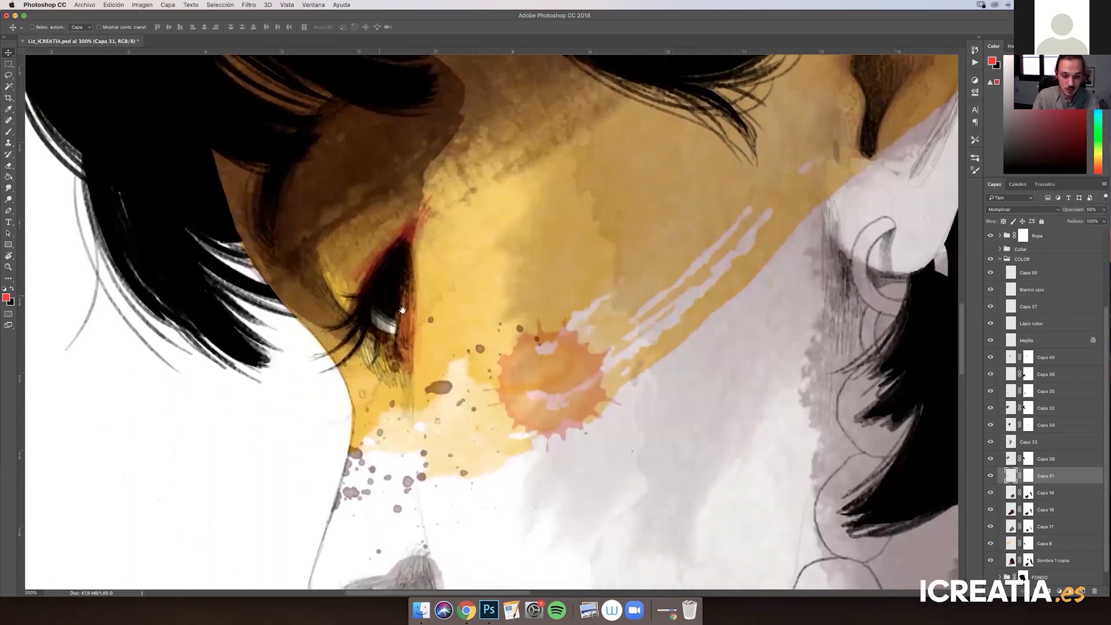
{"action": "scroll", "coordinate": [402, 309], "scroll_direction": "down", "scroll_amount": 5}
{"action": "scroll", "coordinate": [402, 310], "scroll_direction": "right", "scroll_amount": 4}
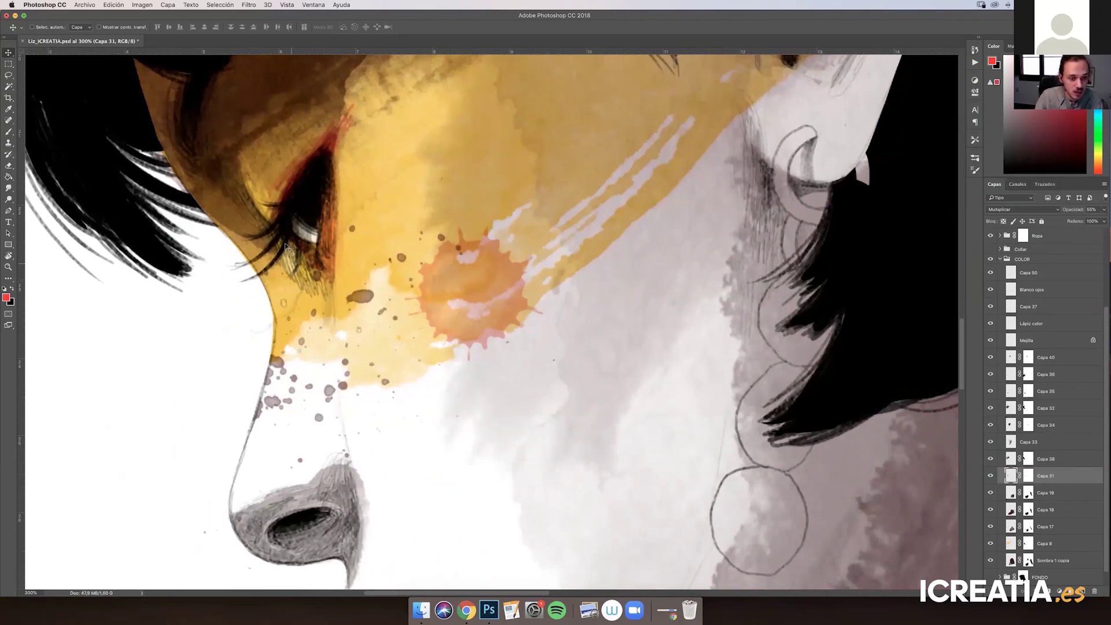
{"action": "scroll", "coordinate": [611, 286], "scroll_direction": "right", "scroll_amount": 1}
{"action": "left_click_drag", "start_coordinate": [612, 286], "coordinate": [530, 275]}
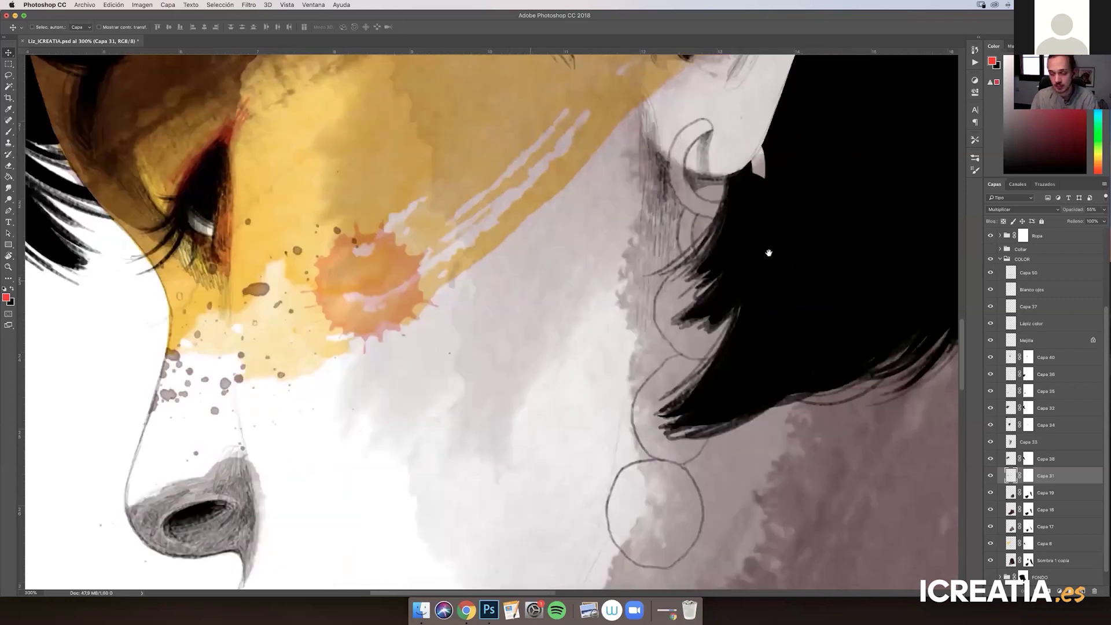
{"action": "key", "text": "super+minus"}
{"action": "key", "text": "super+minus"}
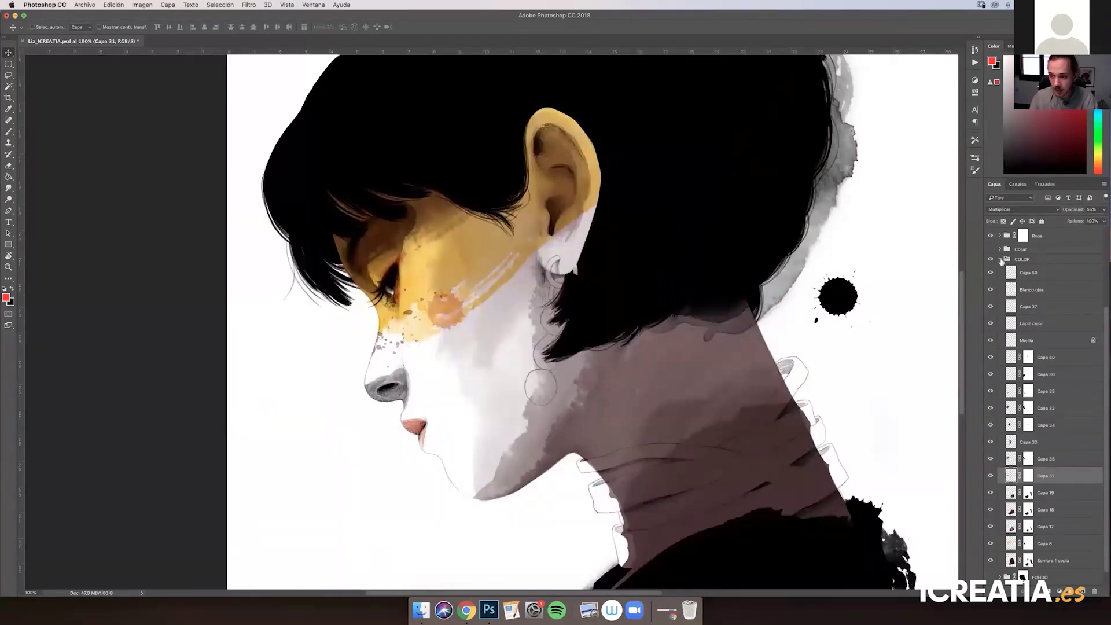
Collapse the COLOR group and show the Collar group on the neck, toggling its visibility to compare
{"action": "left_click", "coordinate": [1000, 259]}
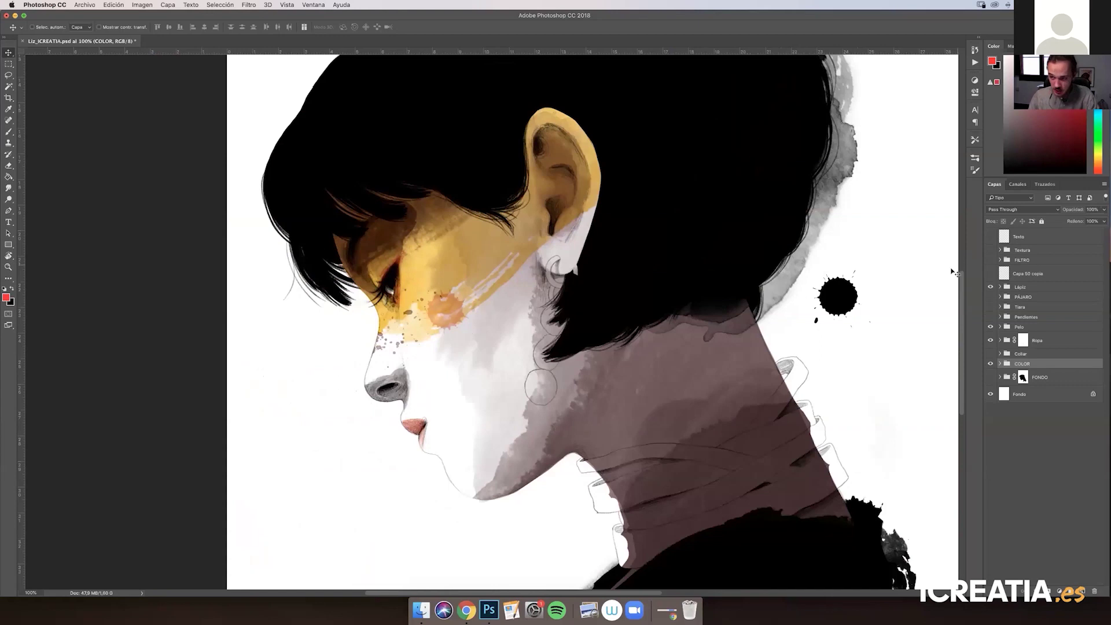
{"action": "scroll", "coordinate": [745, 380], "scroll_direction": "down", "scroll_amount": 2}
{"action": "scroll", "coordinate": [745, 380], "scroll_direction": "right", "scroll_amount": 2}
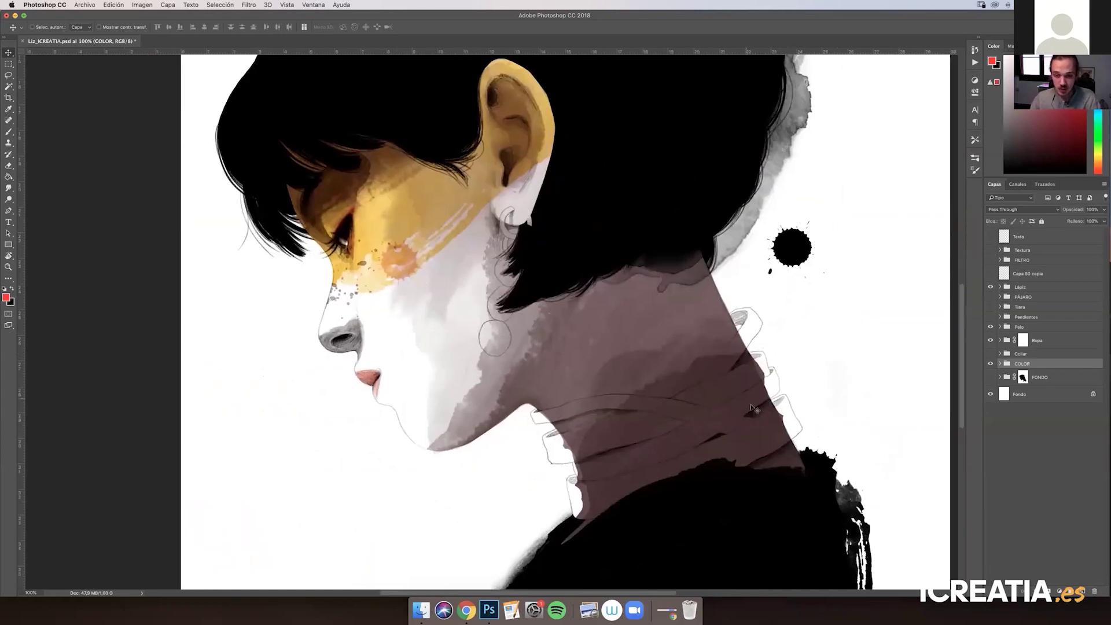
{"action": "scroll", "coordinate": [752, 408], "scroll_direction": "down", "scroll_amount": 2}
{"action": "scroll", "coordinate": [752, 408], "scroll_direction": "right", "scroll_amount": 2}
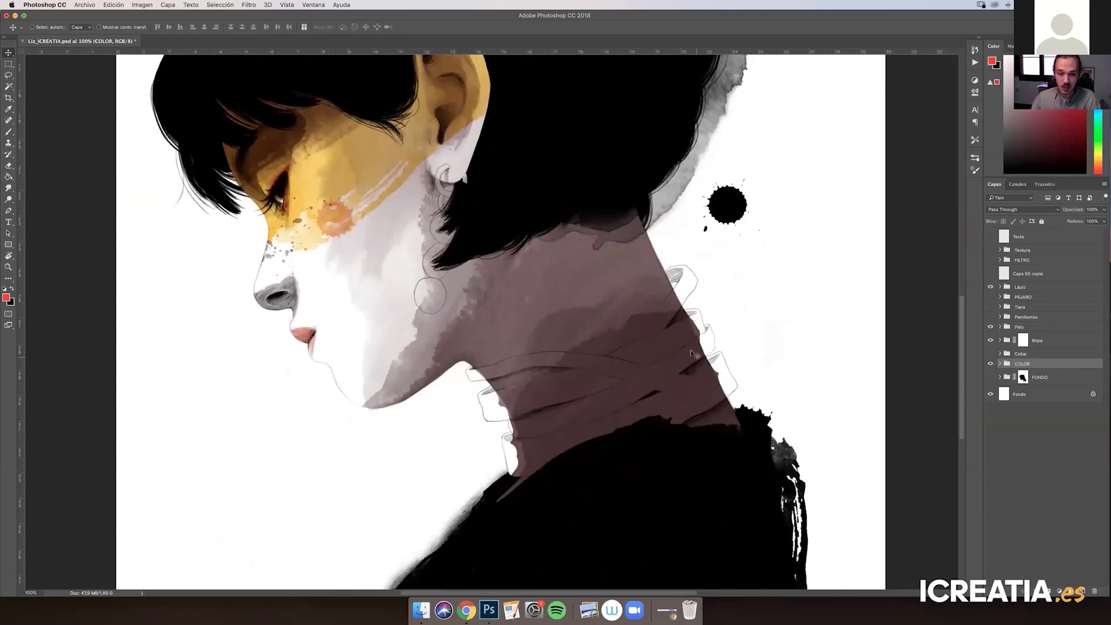
{"action": "left_click", "coordinate": [990, 354]}
{"action": "left_click", "coordinate": [990, 353]}
{"action": "left_click", "coordinate": [989, 353]}
{"action": "left_click", "coordinate": [990, 354]}
{"action": "left_click", "coordinate": [990, 353]}
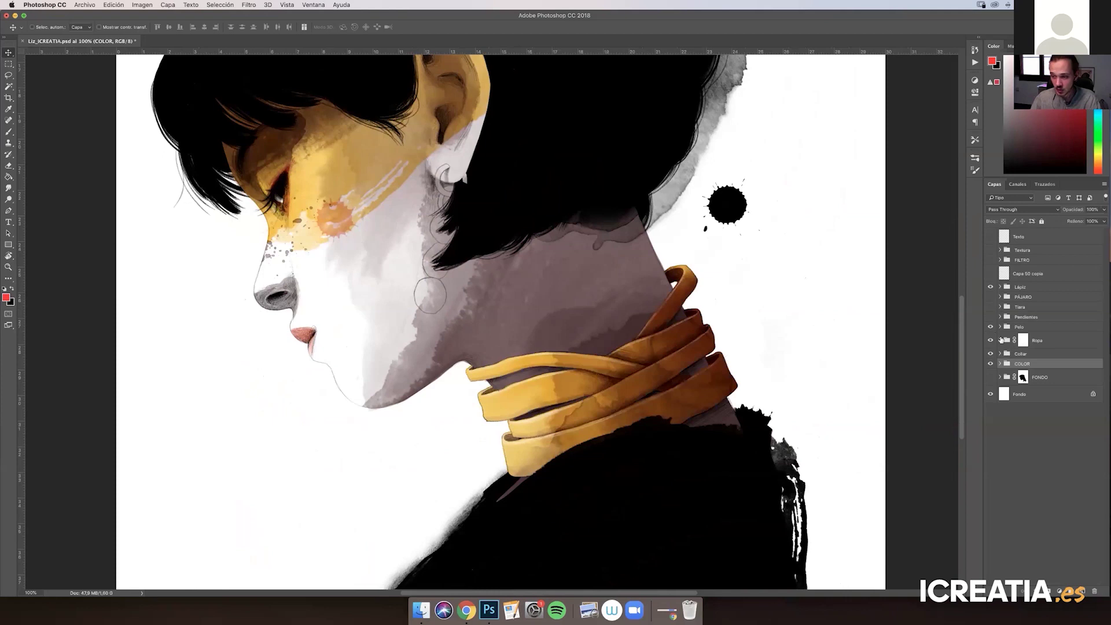
Expand the Collar group and hide its clipped layers from Luz to Capa 9, keeping only Base shown
{"action": "left_click", "coordinate": [1000, 340]}
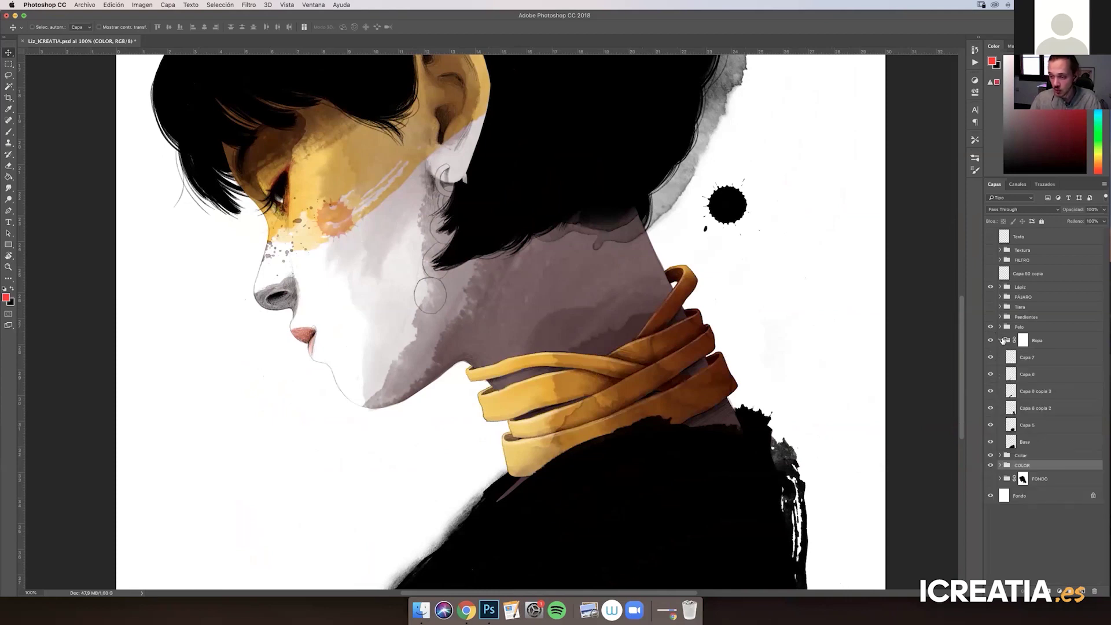
{"action": "left_click", "coordinate": [999, 340]}
{"action": "left_click", "coordinate": [1000, 354]}
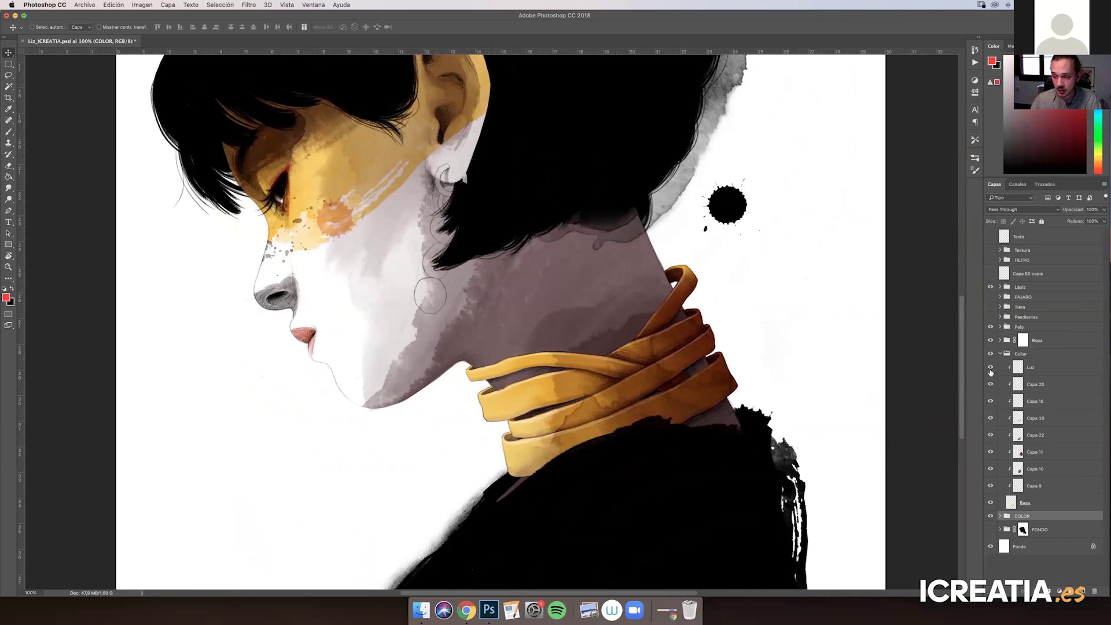
{"action": "left_click", "coordinate": [991, 486]}
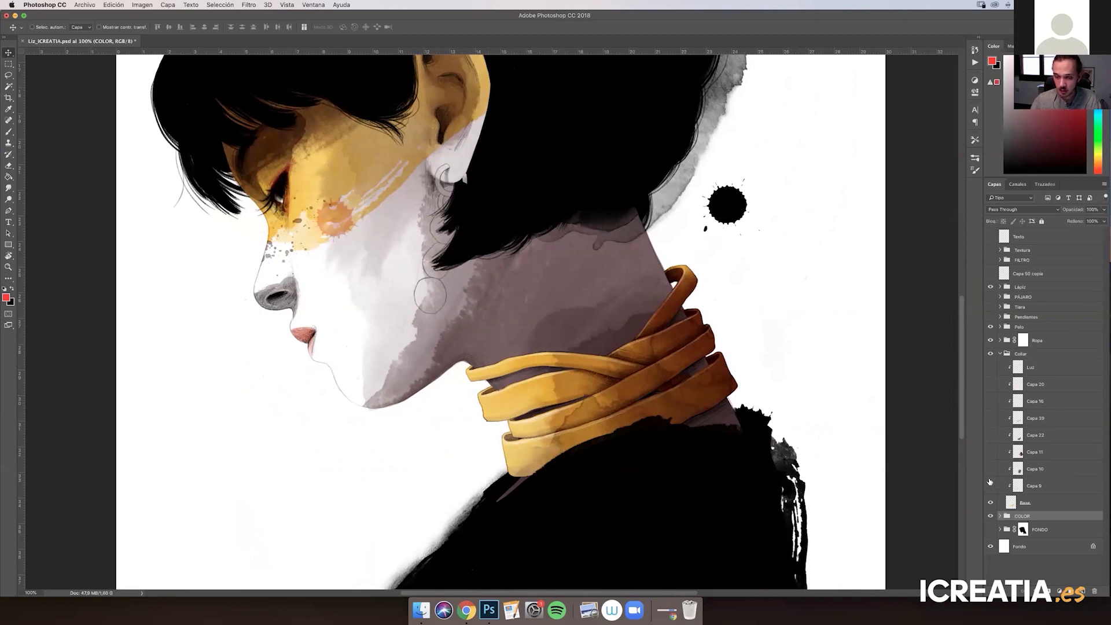
{"action": "left_click_drag", "start_coordinate": [790, 331], "coordinate": [747, 304]}
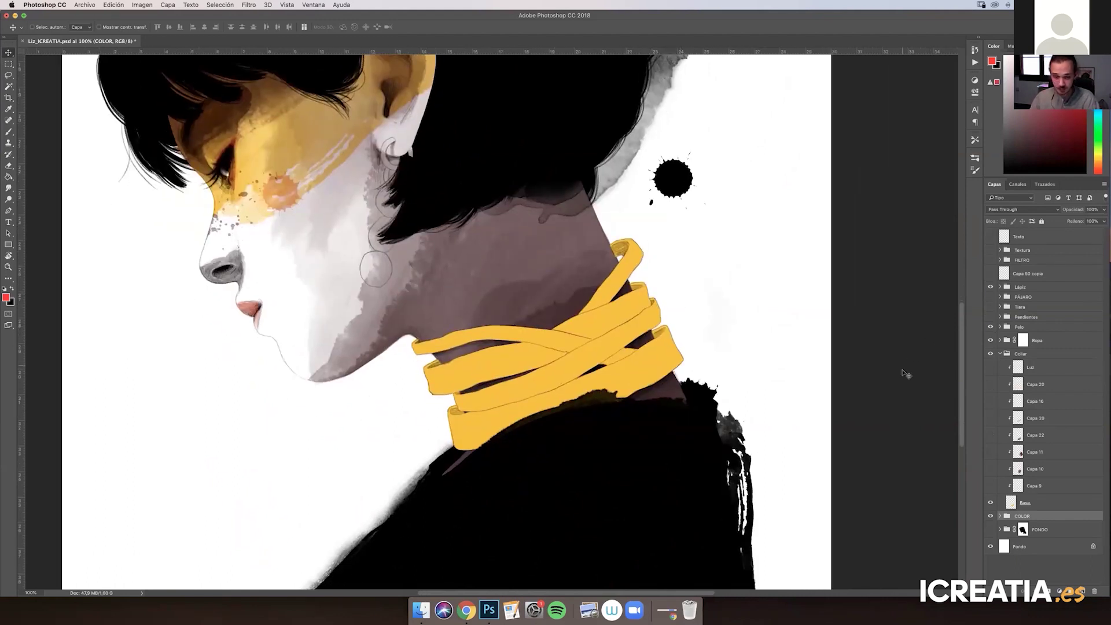
Select the collar's Base layer and toggle its visibility to examine the flat yellow shape
{"action": "left_click", "coordinate": [1030, 504]}
{"action": "left_click", "coordinate": [991, 503]}
{"action": "left_click", "coordinate": [991, 504]}
{"action": "left_click", "coordinate": [990, 504]}
{"action": "left_click", "coordinate": [990, 503]}
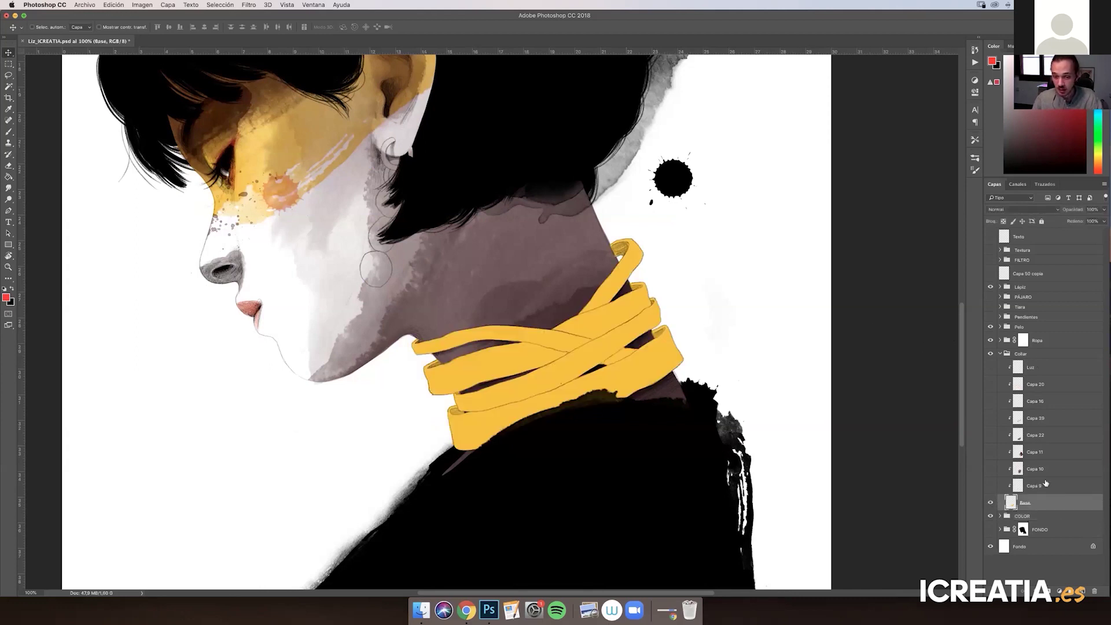
Add a new empty layer clipped directly above the collar's Base layer
{"action": "left_click", "coordinate": [1034, 488]}
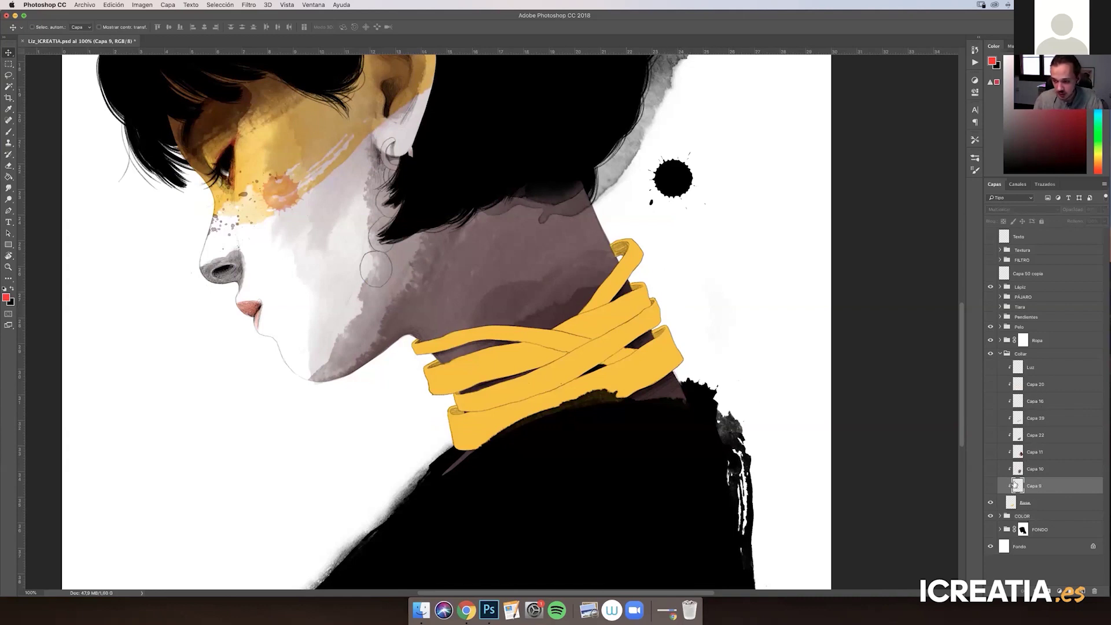
{"action": "left_click", "coordinate": [1030, 507]}
{"action": "left_click", "coordinate": [1086, 591]}
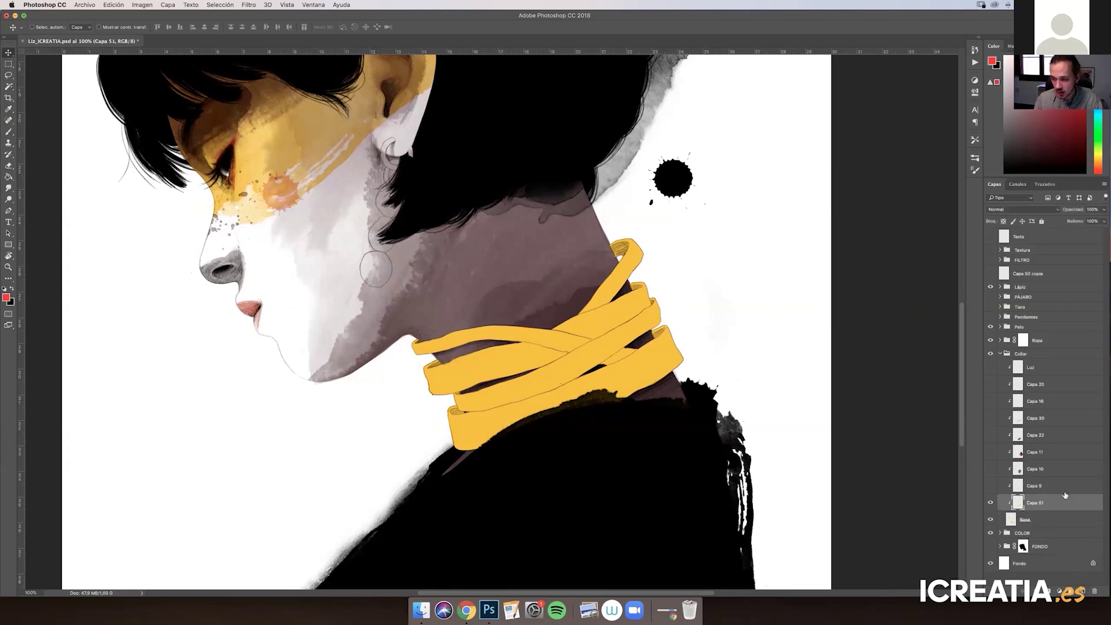
Paint red over the collar straps on the new clipped layer using the 2497 px textured brush
{"action": "key", "text": "b"}
{"action": "right_click", "coordinate": [590, 335]}
{"action": "left_click", "coordinate": [685, 390]}
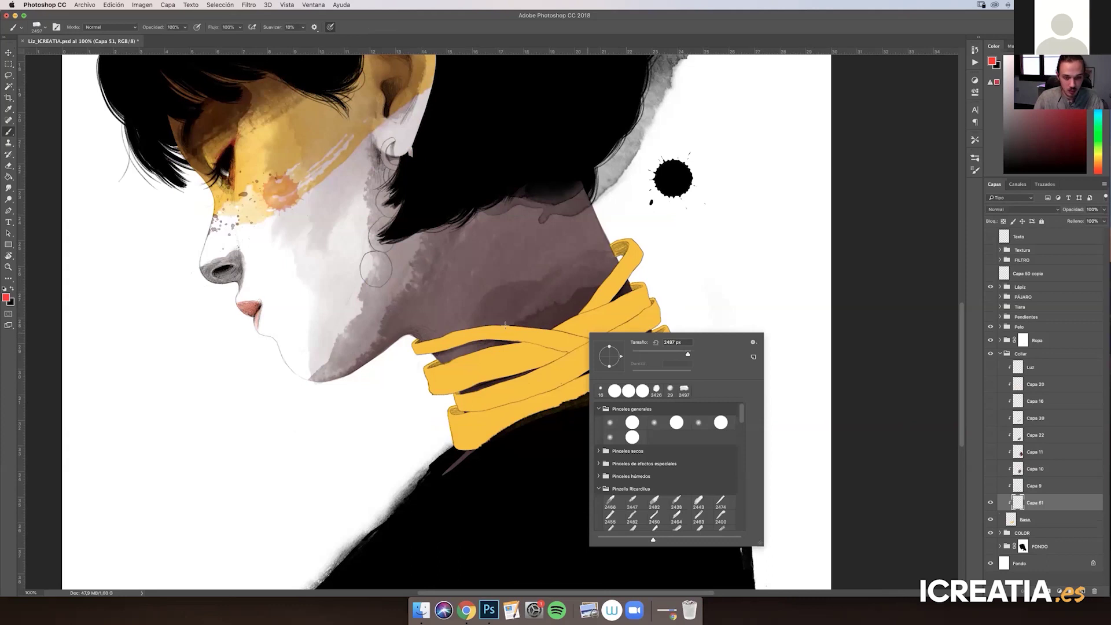
{"action": "left_click", "coordinate": [648, 286]}
{"action": "key", "text": "super+z"}
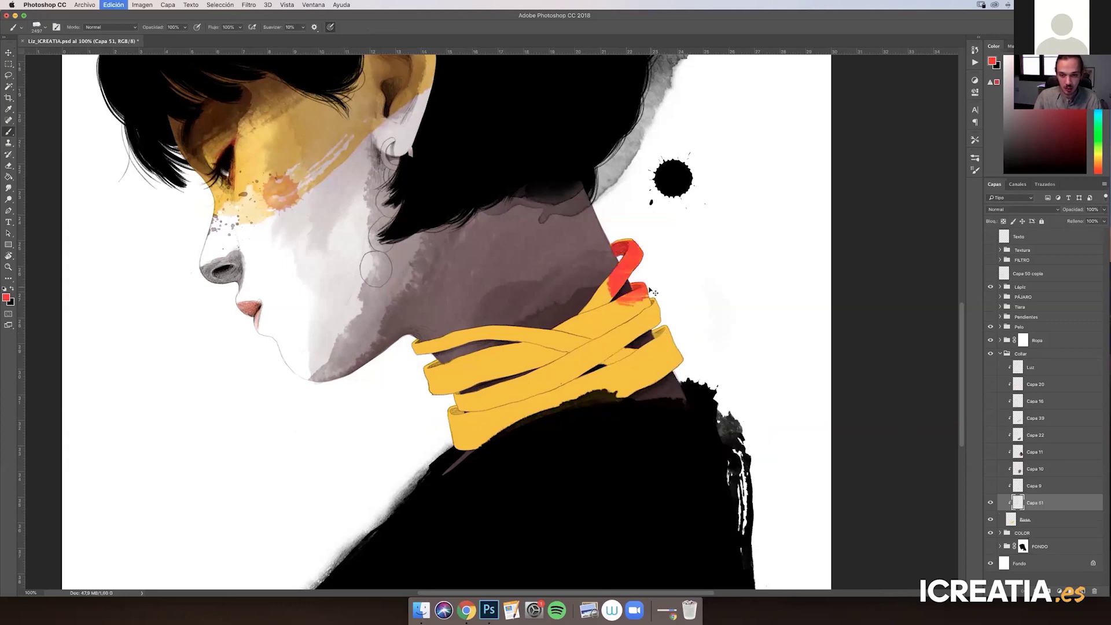
{"action": "key", "text": "super+minus"}
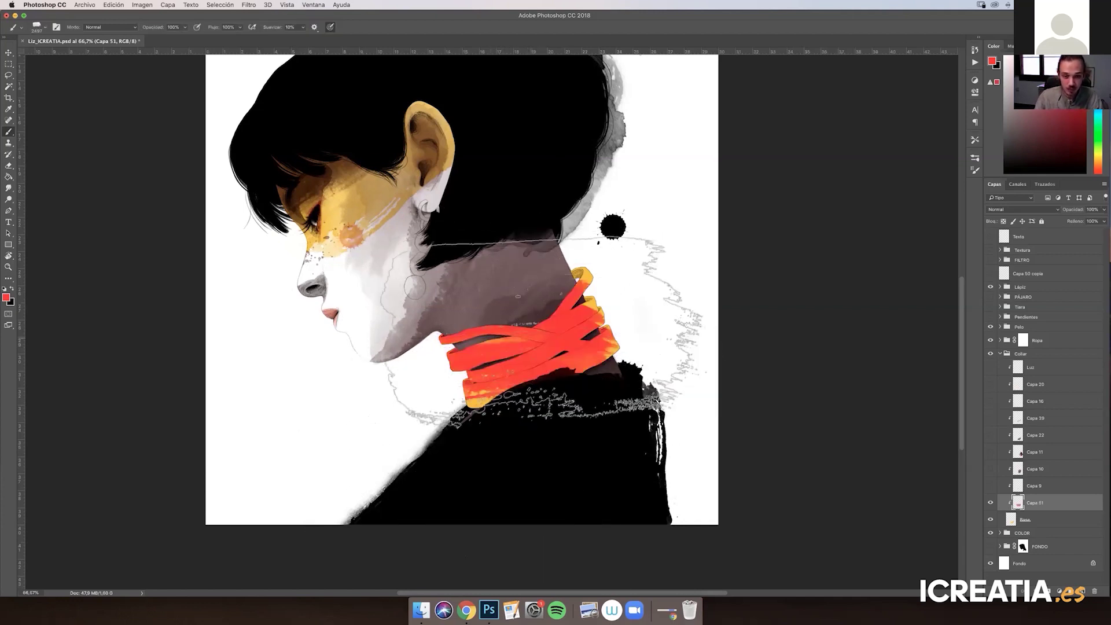
Shift the red paint on Capa 51 toward the face side of the collar with Free Transform
{"action": "key", "text": "super+t"}
{"action": "mouse_move", "coordinate": [577, 366]}
{"action": "left_mouse_down"}
{"action": "mouse_move", "coordinate": [532, 360]}
{"action": "mouse_move", "coordinate": [521, 419]}
{"action": "mouse_move", "coordinate": [613, 434]}
{"action": "mouse_move", "coordinate": [705, 367]}
{"action": "mouse_move", "coordinate": [704, 311]}
{"action": "mouse_move", "coordinate": [545, 318]}
{"action": "mouse_move", "coordinate": [504, 402]}
{"action": "mouse_move", "coordinate": [651, 425]}
{"action": "mouse_move", "coordinate": [613, 457]}
{"action": "mouse_move", "coordinate": [604, 355]}
{"action": "mouse_move", "coordinate": [558, 347]}
{"action": "left_mouse_up"}
{"action": "key", "text": "Return"}
{"action": "key", "text": "b"}
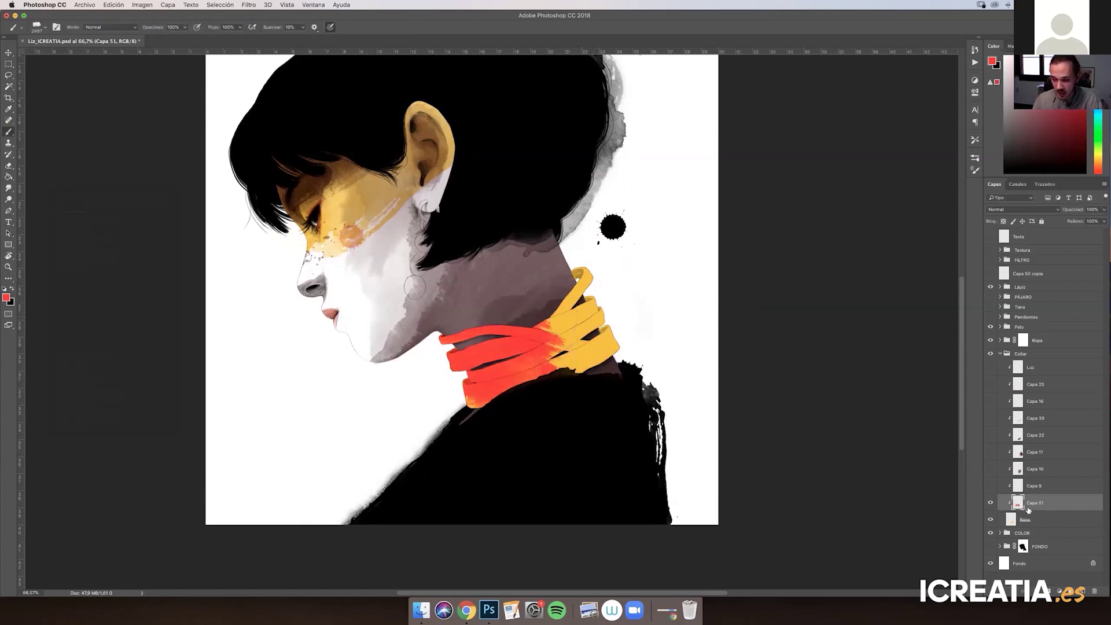
Release and reapply the clipping between Capa 51, Base and the layers above to demonstrate how clipping masks work
{"action": "left_click_drag", "start_coordinate": [1031, 509], "coordinate": [1024, 509]}
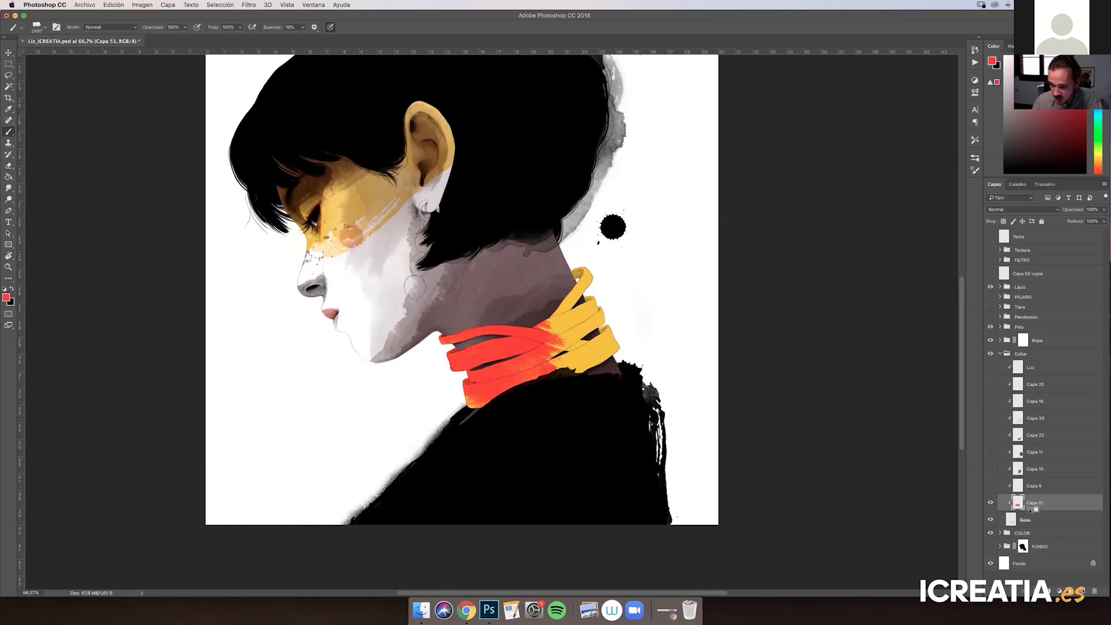
{"action": "left_click_drag", "start_coordinate": [1031, 509], "coordinate": [1030, 510]}
{"action": "left_click", "coordinate": [1031, 509], "text": "alt"}
{"action": "left_click", "coordinate": [1032, 509], "text": "alt"}
{"action": "left_click", "coordinate": [1032, 510], "text": "alt"}
{"action": "left_click", "coordinate": [1033, 510], "text": "alt"}
{"action": "left_click", "coordinate": [1033, 510], "text": "alt"}
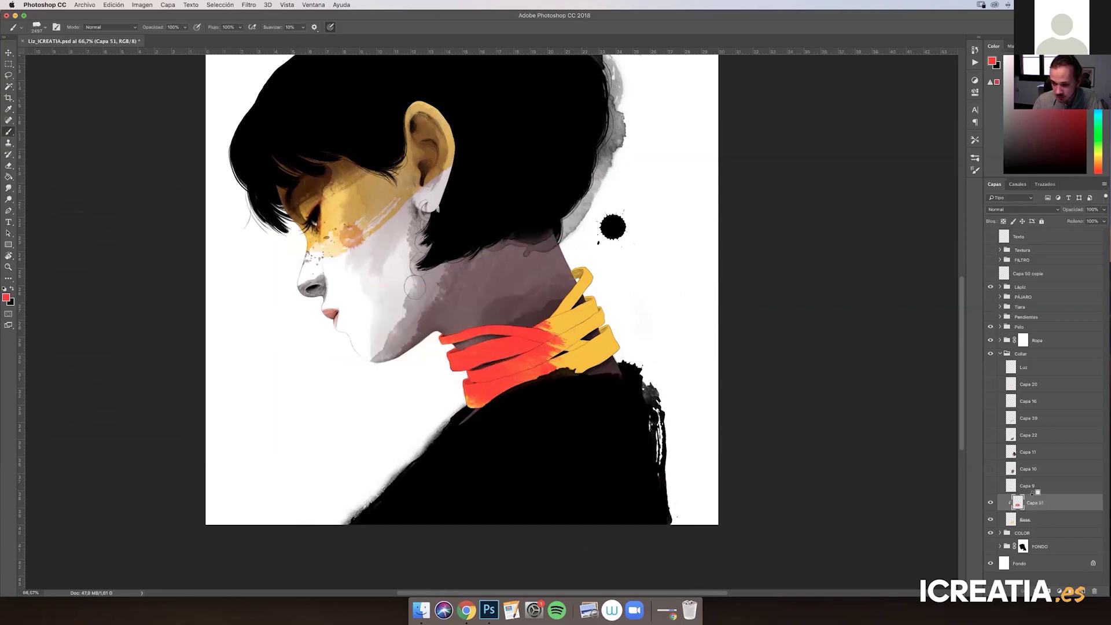
{"action": "left_click", "coordinate": [1030, 489], "text": "alt"}
{"action": "left_click", "coordinate": [1030, 472], "text": "alt"}
{"action": "left_click", "coordinate": [1030, 453], "text": "alt"}
Undo the clipping changes and the red paint's move, and delete the Capa 51 layer
{"action": "key", "text": "alt+super+z"}
{"action": "key", "text": "alt+super+z"}
{"action": "key", "text": "alt+super+z"}
{"action": "key", "text": "alt+super+z"}
{"action": "key", "text": "shift+super+z"}
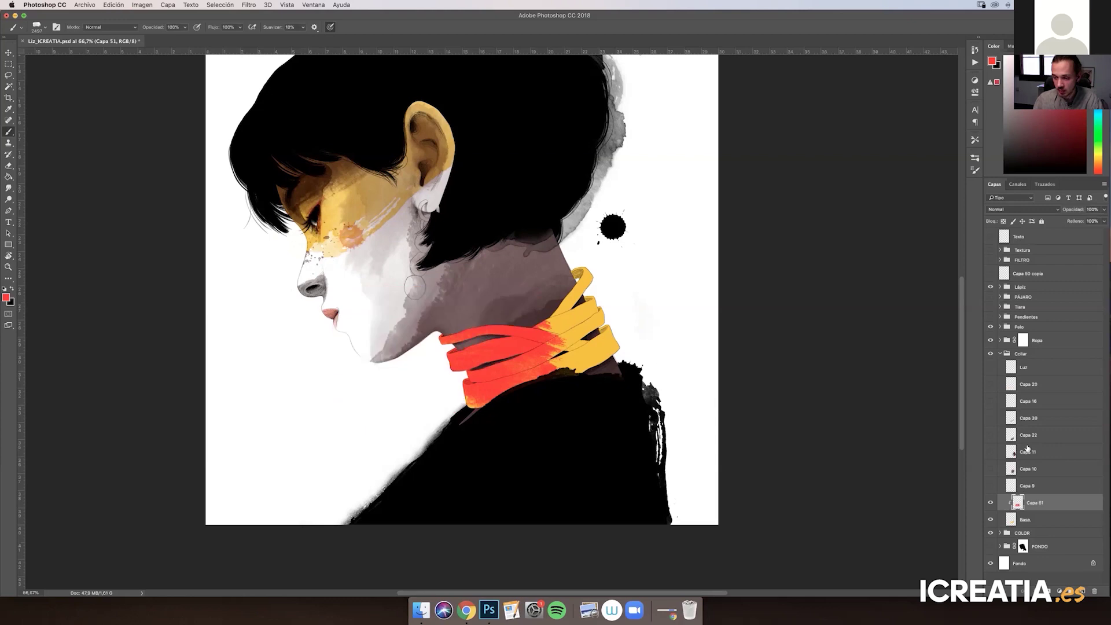
{"action": "key", "text": "super+alt+z"}
{"action": "key", "text": "super+shift+z"}
{"action": "key", "text": "super+alt+z"}
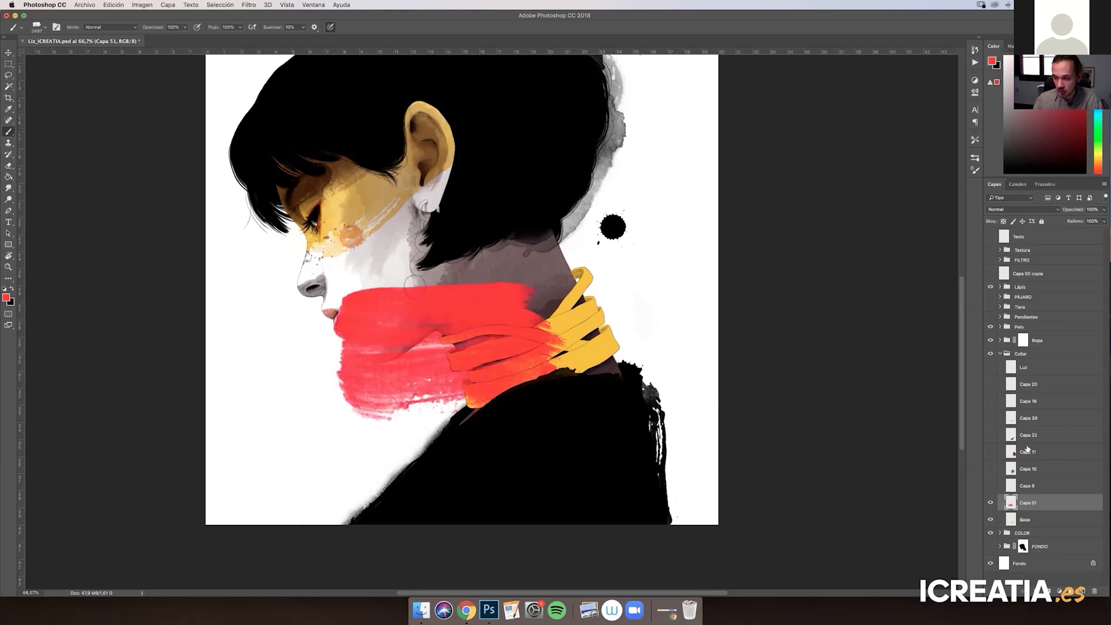
{"action": "key", "text": "super+alt+z"}
{"action": "key", "text": "alt+super+z"}
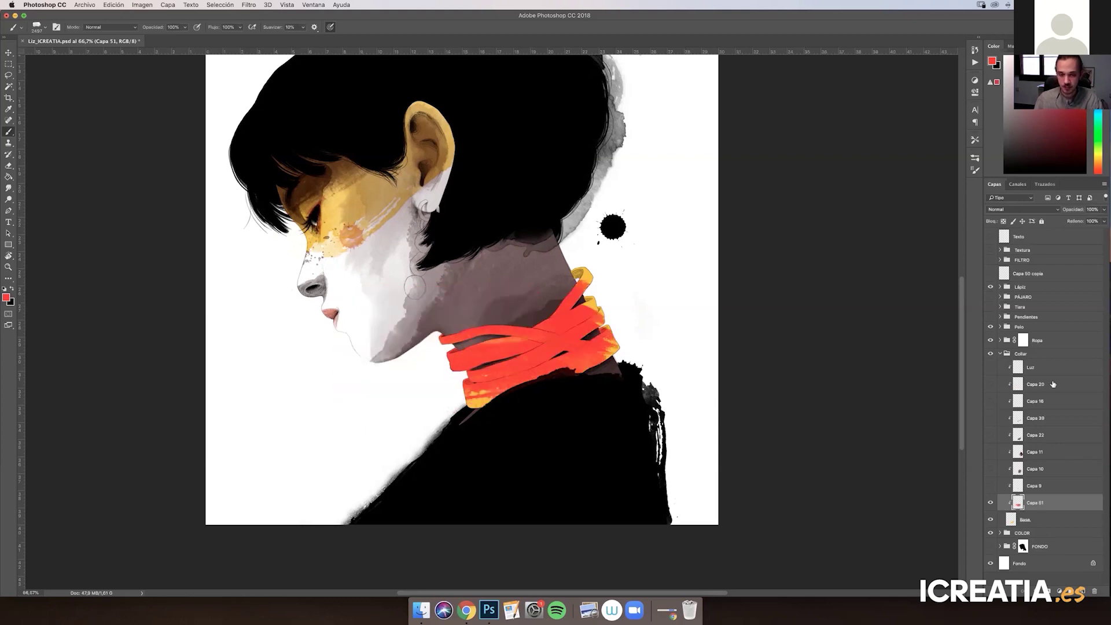
{"action": "left_click_drag", "start_coordinate": [1045, 506], "coordinate": [1094, 590]}
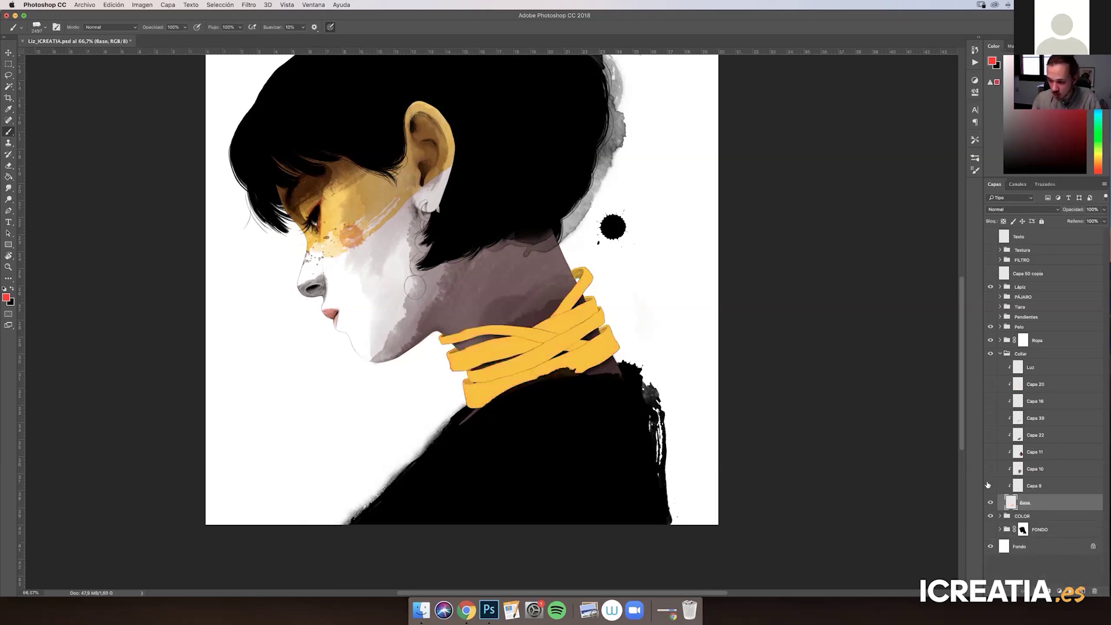
Show the collar's clipped shading layers Capa 9, Capa 10 and Capa 11 one after another
{"action": "left_click", "coordinate": [991, 486]}
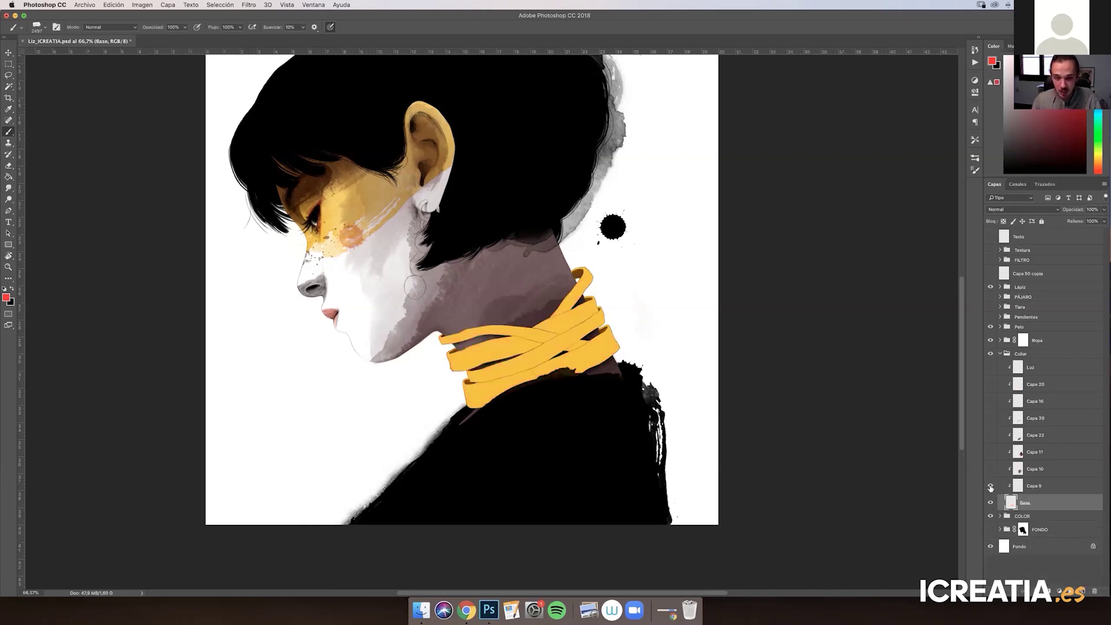
{"action": "left_click", "coordinate": [990, 470]}
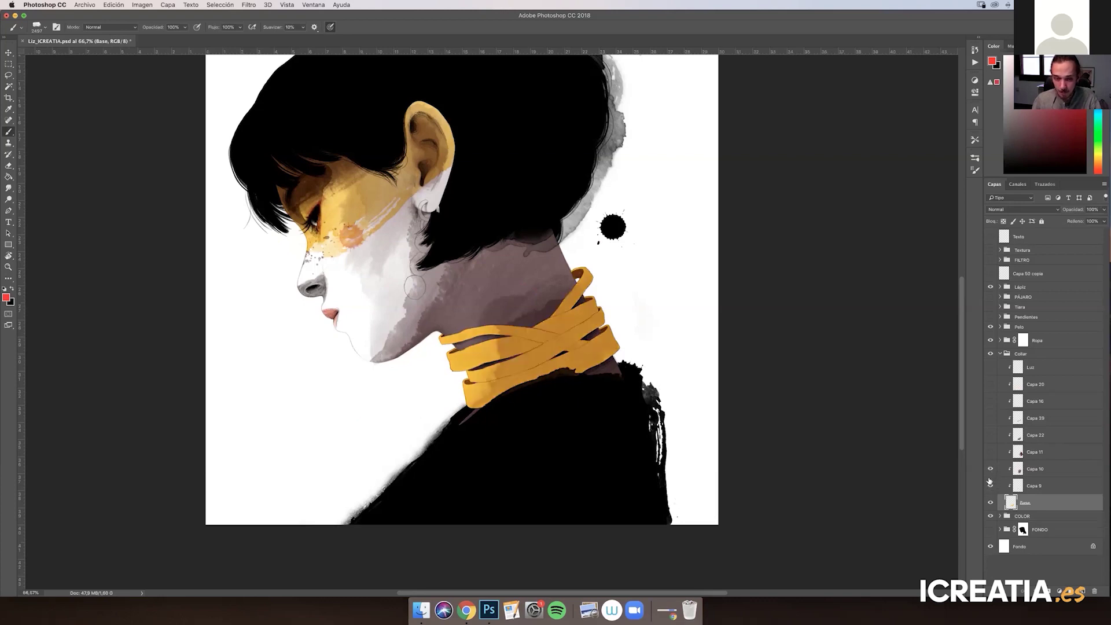
{"action": "left_click", "coordinate": [991, 453]}
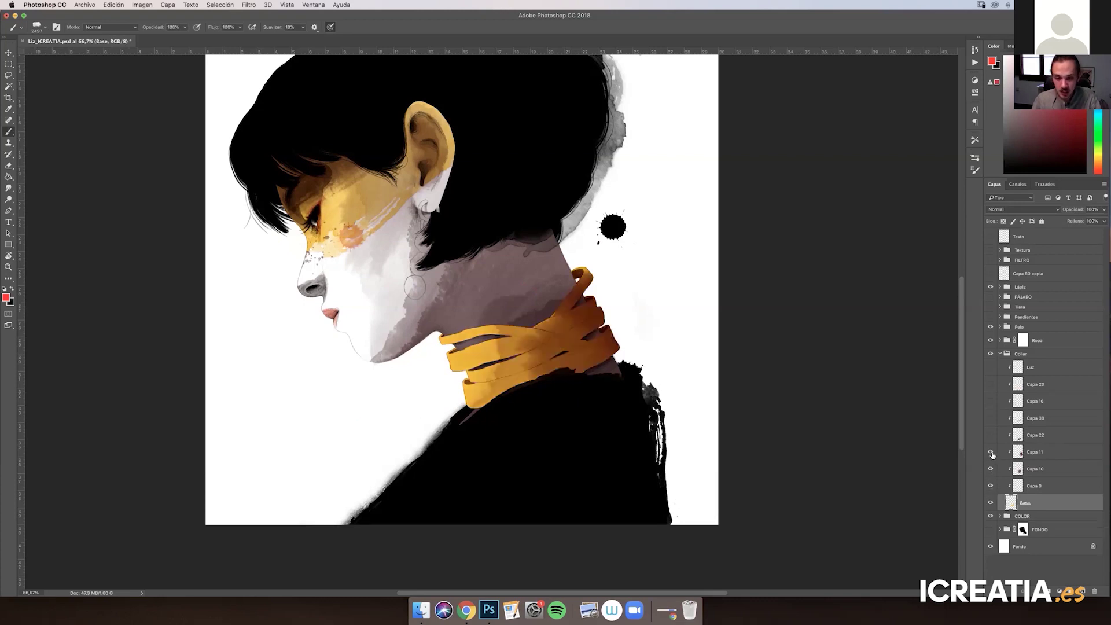
Select Capa 11, shift its shadow across the collar straps to demonstrate it, and undo the move
{"action": "left_click", "coordinate": [1036, 469]}
{"action": "key", "text": "v"}
{"action": "left_click", "coordinate": [1036, 452]}
{"action": "mouse_move", "coordinate": [568, 352]}
{"action": "left_mouse_down"}
{"action": "mouse_move", "coordinate": [521, 378]}
{"action": "mouse_move", "coordinate": [418, 395]}
{"action": "mouse_move", "coordinate": [408, 335]}
{"action": "mouse_move", "coordinate": [475, 251]}
{"action": "mouse_move", "coordinate": [528, 328]}
{"action": "mouse_move", "coordinate": [477, 428]}
{"action": "mouse_move", "coordinate": [590, 315]}
{"action": "mouse_move", "coordinate": [588, 337]}
{"action": "left_mouse_up"}
{"action": "key", "text": "super+z"}
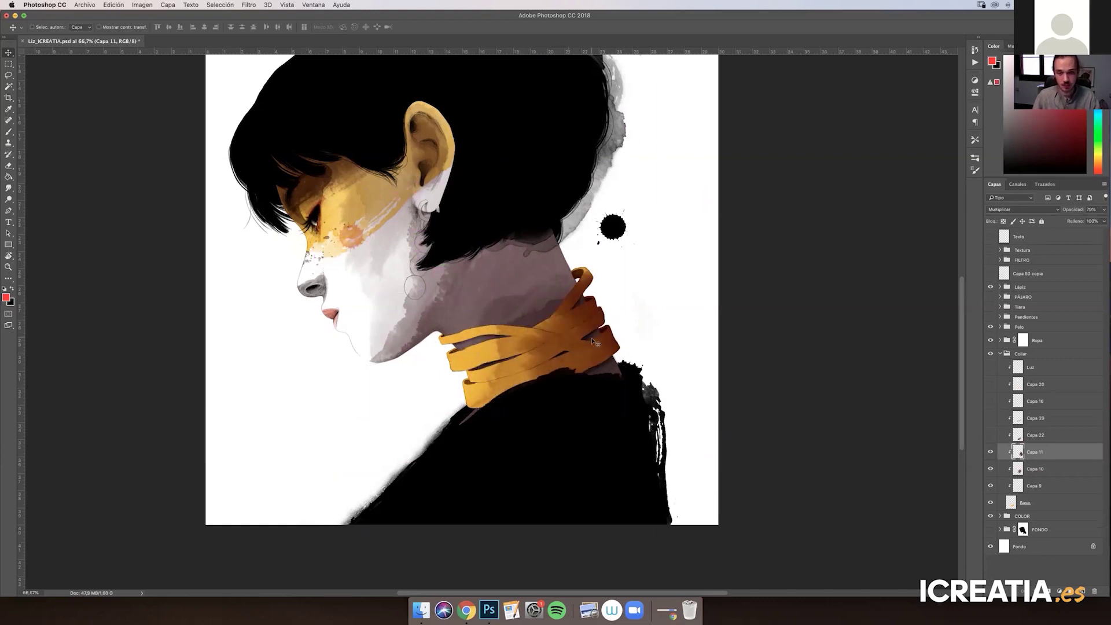
Show the three clipped layers above Capa 11 one by one, toggling the uppermost of them to examine its pencil hatching up close
{"action": "left_click", "coordinate": [990, 435]}
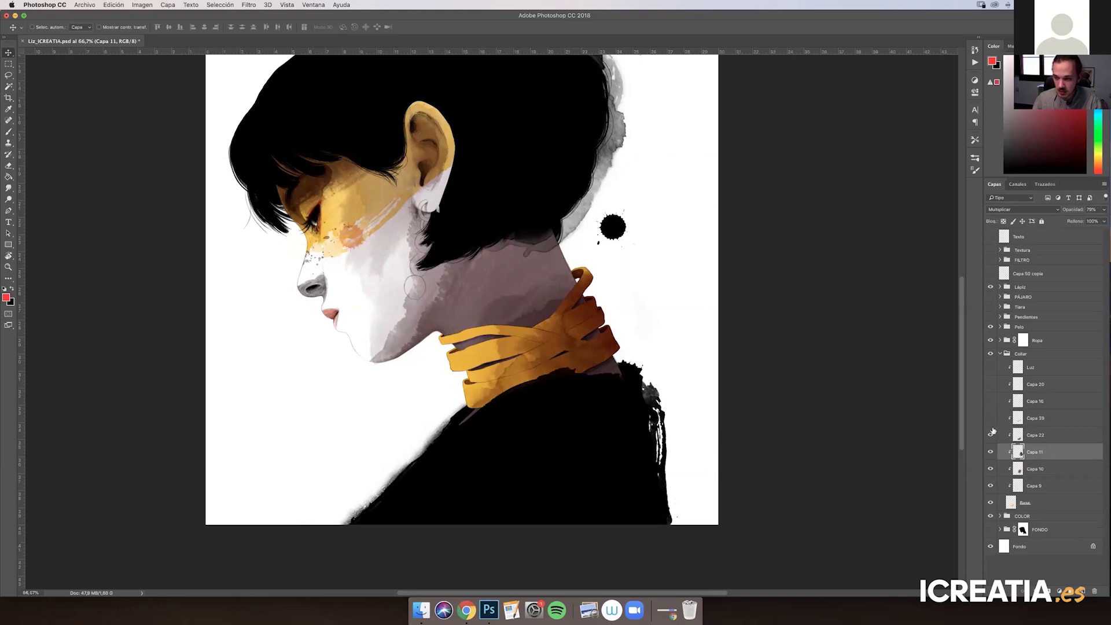
{"action": "left_click", "coordinate": [990, 418]}
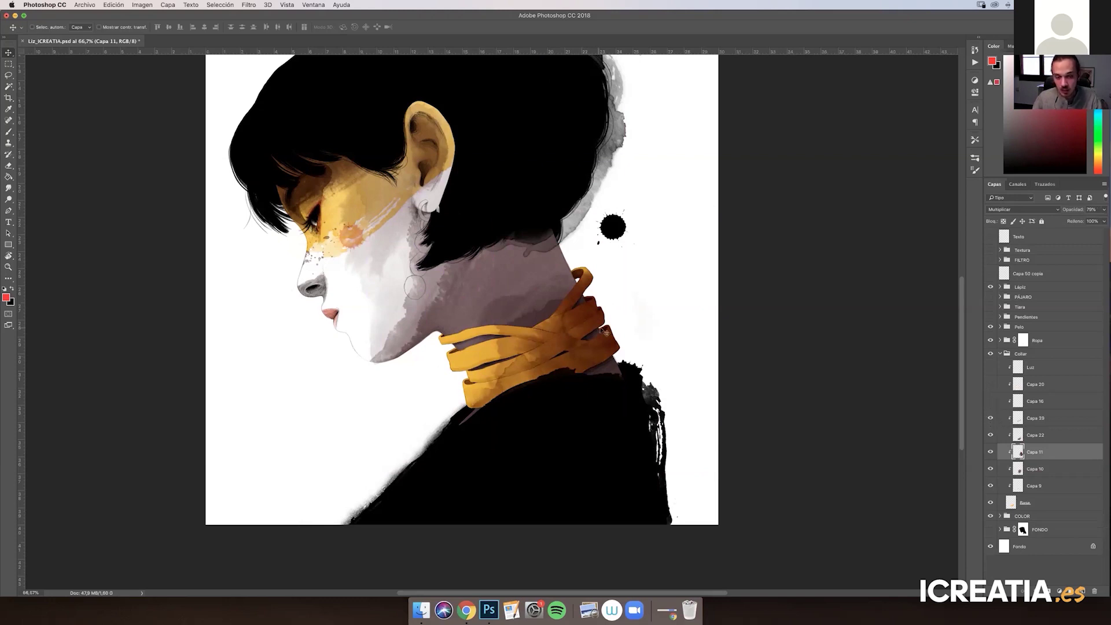
{"action": "left_click", "coordinate": [990, 402]}
{"action": "key", "text": "super"}
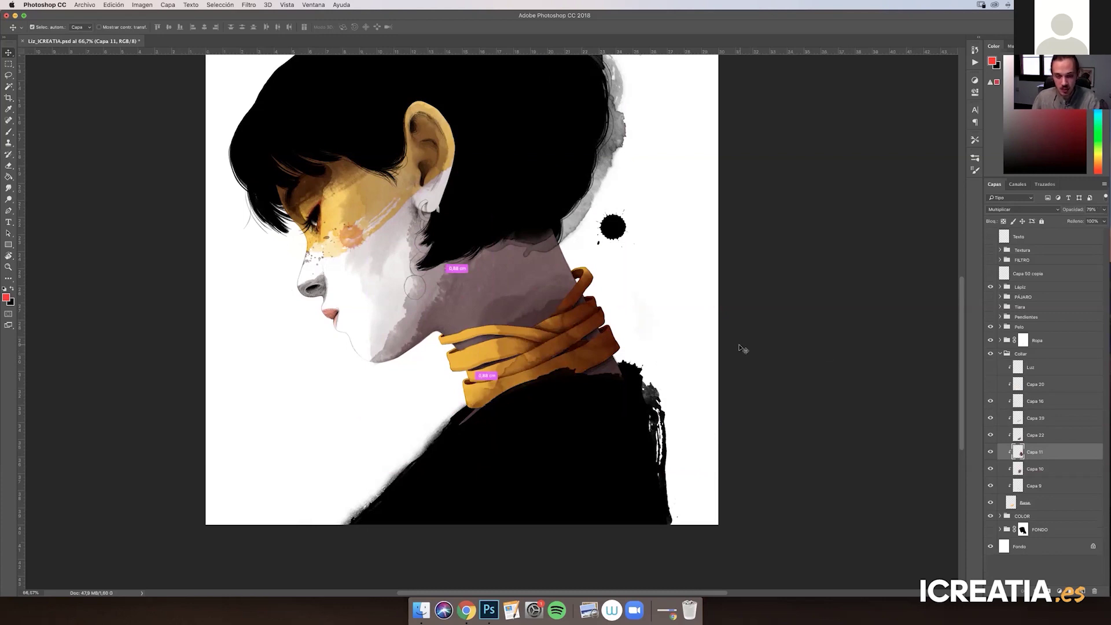
{"action": "scroll", "coordinate": [540, 303], "scroll_direction": "up", "scroll_amount": 5}
{"action": "left_click", "coordinate": [990, 401]}
{"action": "left_click", "coordinate": [991, 400]}
{"action": "left_click", "coordinate": [990, 400]}
{"action": "left_click", "coordinate": [989, 398]}
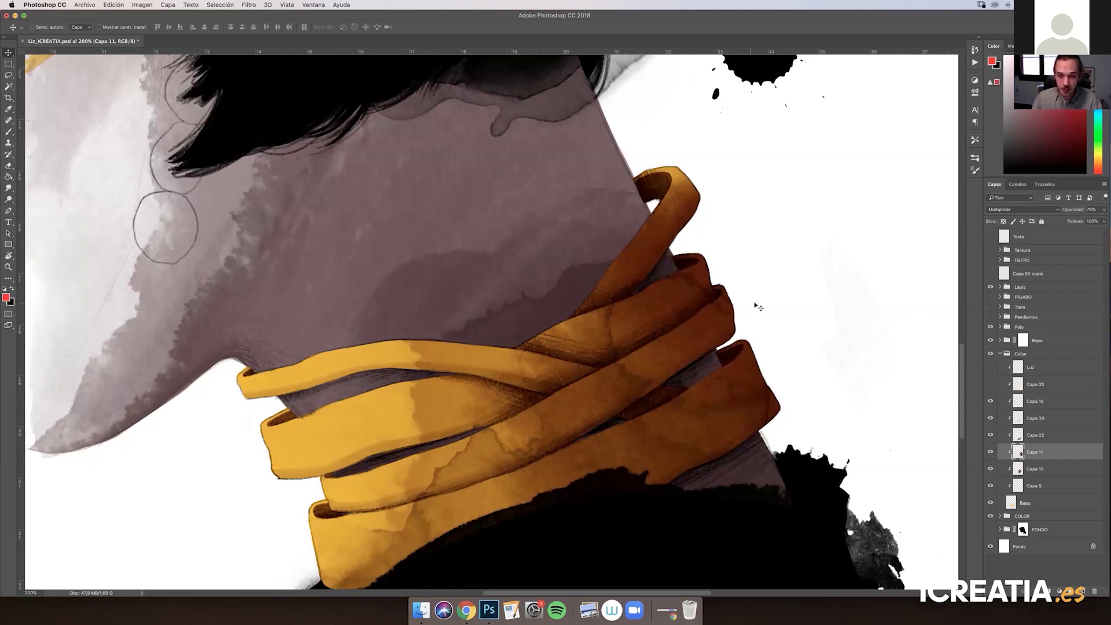
Show the collar's Capa 20 and Luz layers, toggling each to compare the lighting on the straps
{"action": "left_click", "coordinate": [990, 384]}
{"action": "left_click_drag", "start_coordinate": [717, 425], "coordinate": [771, 364]}
{"action": "left_click", "coordinate": [990, 384]}
{"action": "left_click", "coordinate": [991, 383]}
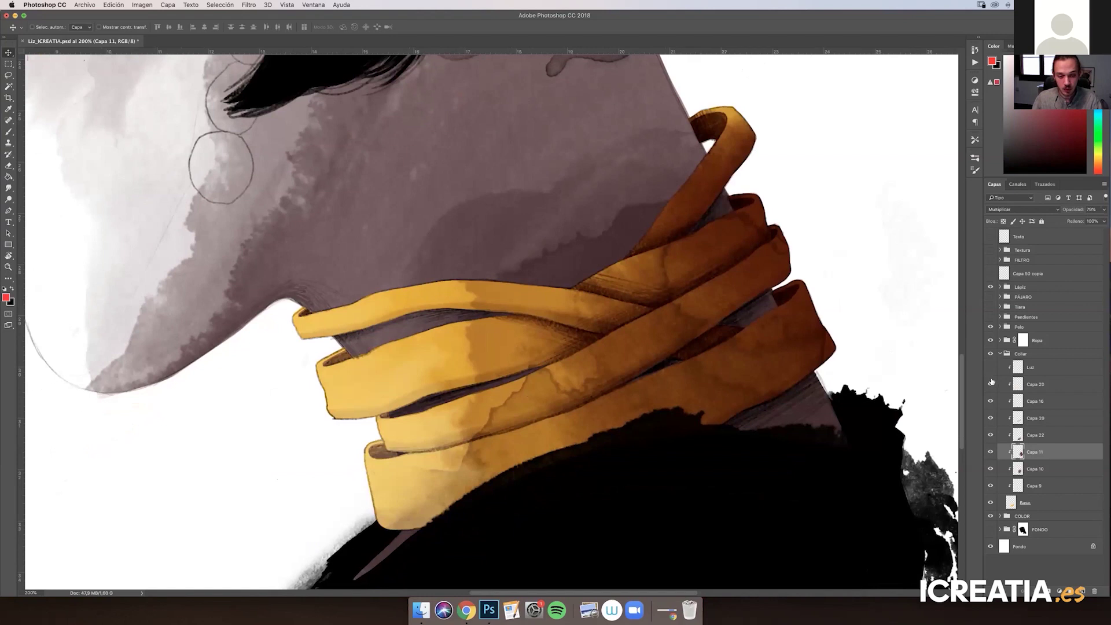
{"action": "left_click", "coordinate": [991, 368]}
{"action": "left_click", "coordinate": [991, 367]}
{"action": "left_click", "coordinate": [991, 368]}
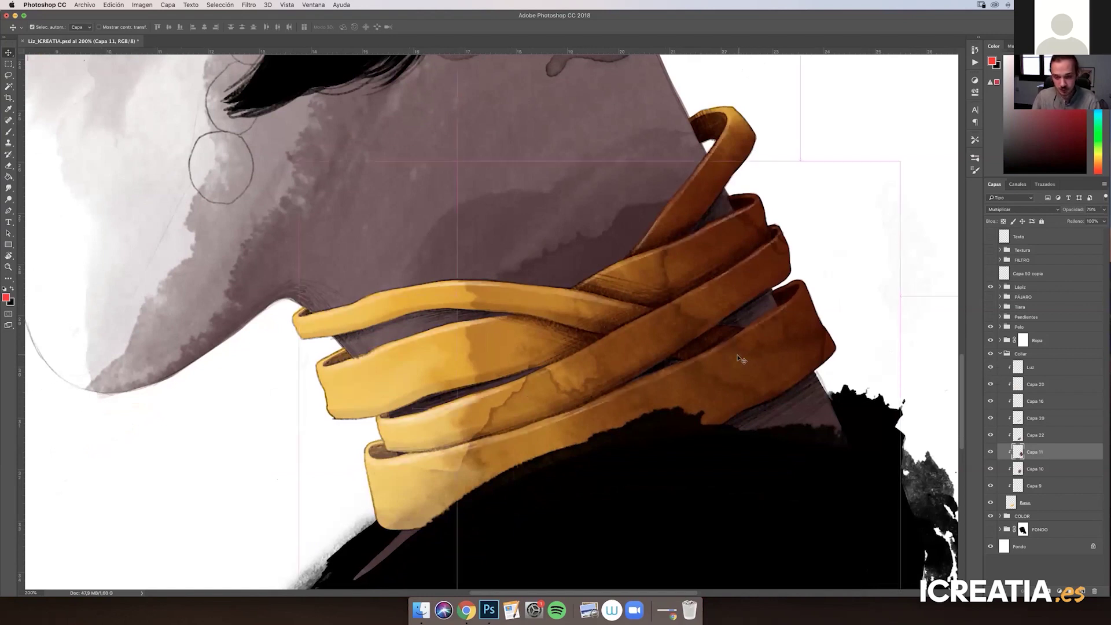
Collapse the Collar group and show the Pendientes group on the ear, with the whole portrait in view
{"action": "key", "text": "super+minus"}
{"action": "key", "text": "super+minus"}
{"action": "key", "text": "super+minus"}
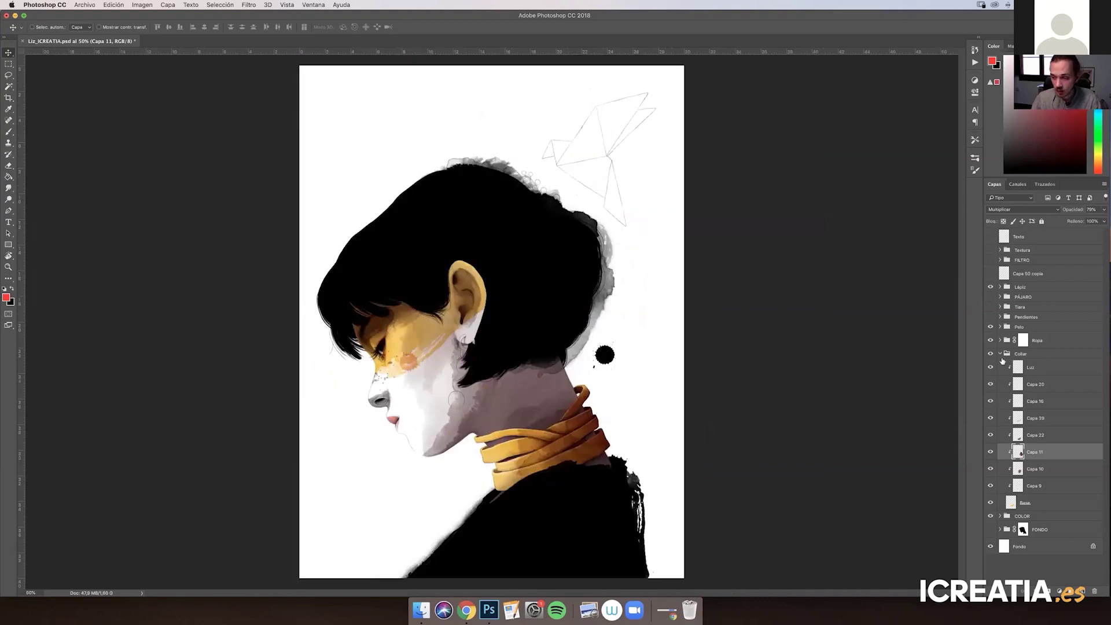
{"action": "left_click", "coordinate": [1000, 354]}
{"action": "left_click", "coordinate": [1021, 353]}
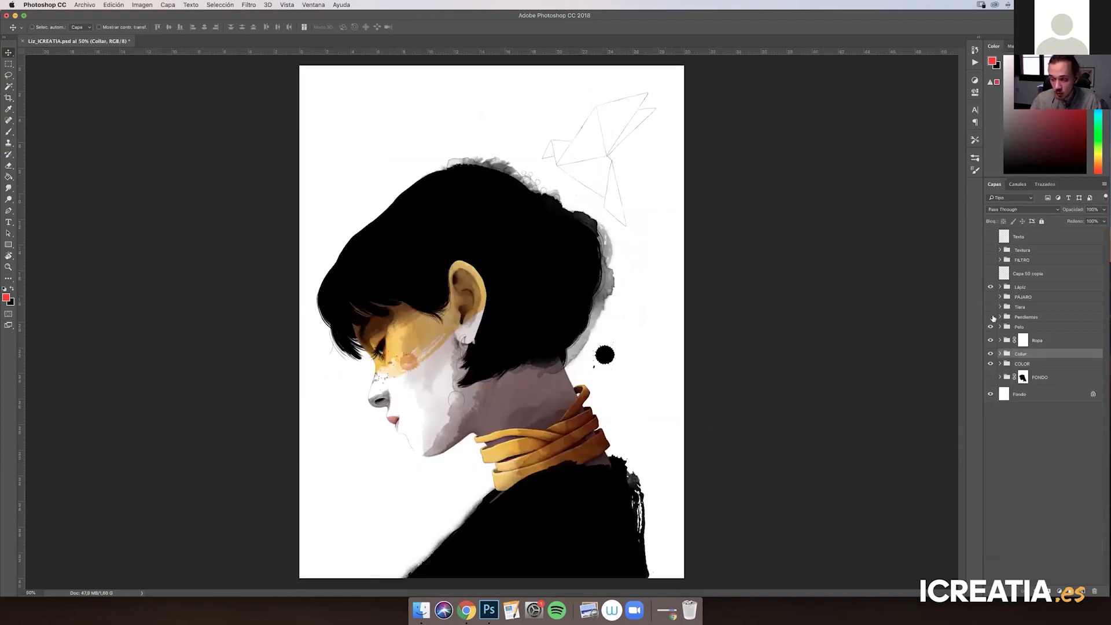
{"action": "left_click", "coordinate": [991, 317]}
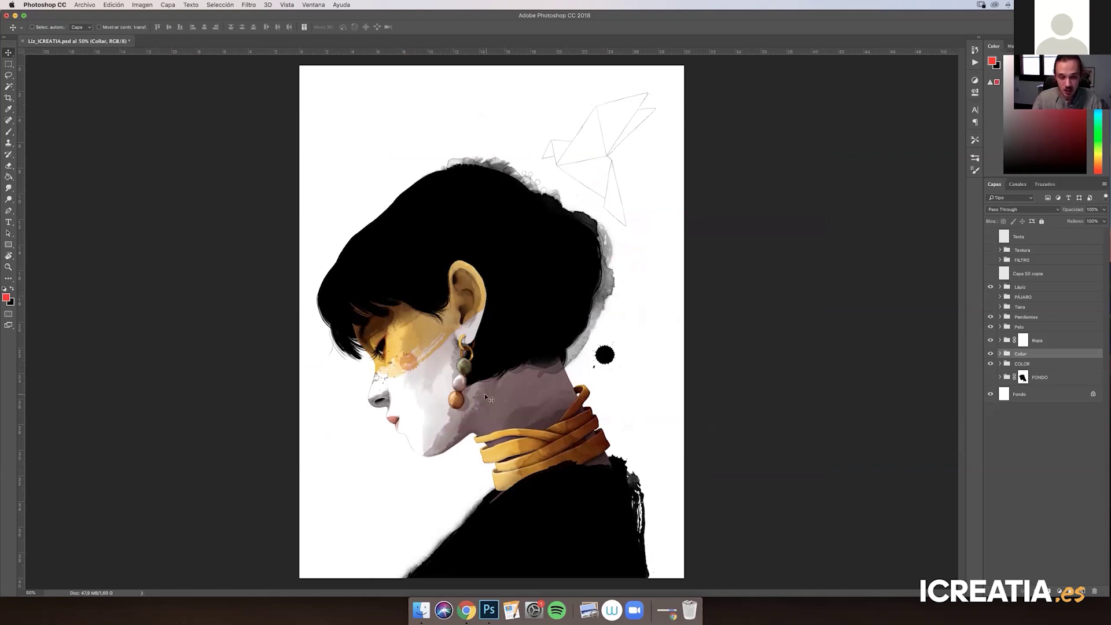
Expand the Pendientes group and hide all its clipped layers down to Capa 41, keeping only the base shapes shown
{"action": "key", "text": "super+plus"}
{"action": "key", "text": "super+plus"}
{"action": "left_click_drag", "start_coordinate": [517, 445], "coordinate": [568, 383]}
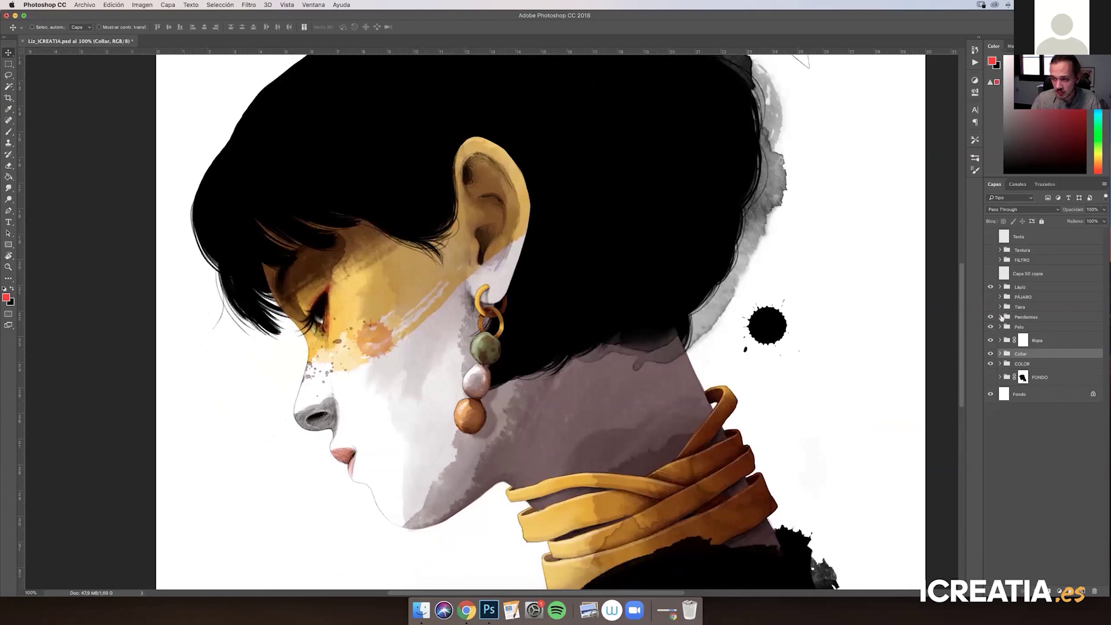
{"action": "left_click", "coordinate": [1000, 317]}
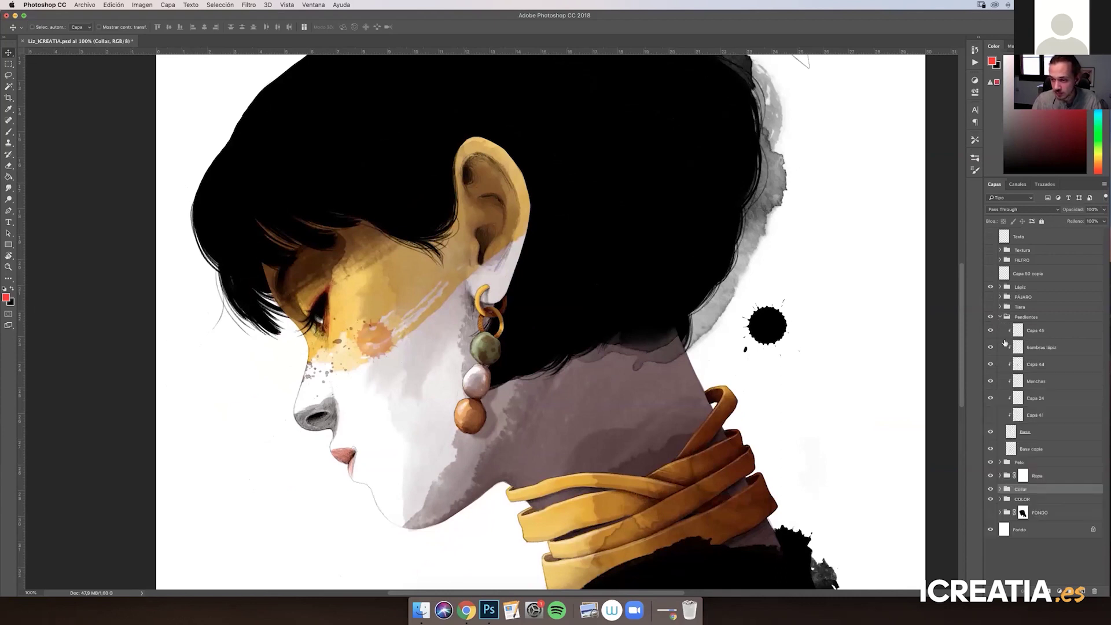
{"action": "left_click_drag", "start_coordinate": [991, 330], "coordinate": [991, 415]}
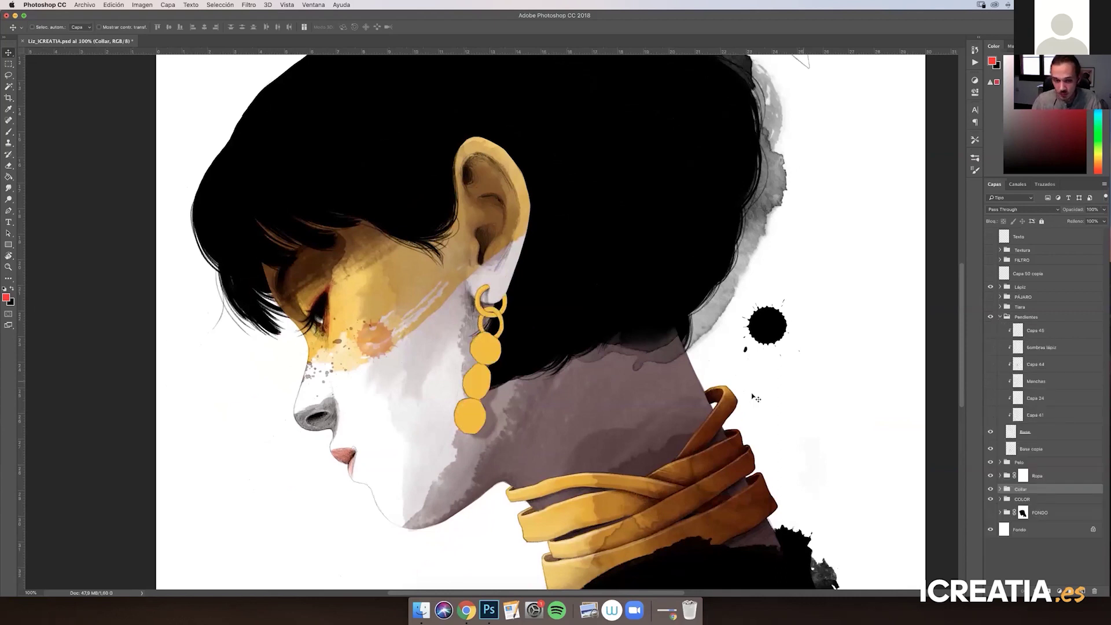
Preview Capa 41's earring colours, and show Capa 24, Manchas, Capa 44, Sombras lápiz and the topmost clipped layer in turn
{"action": "left_click", "coordinate": [991, 416]}
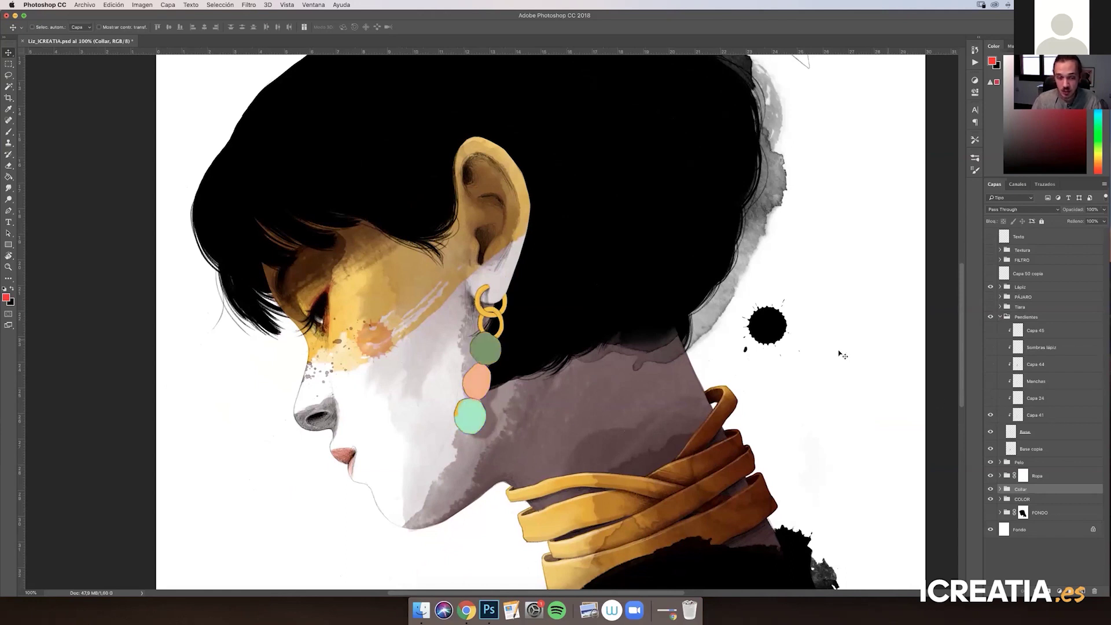
{"action": "left_click", "coordinate": [991, 398]}
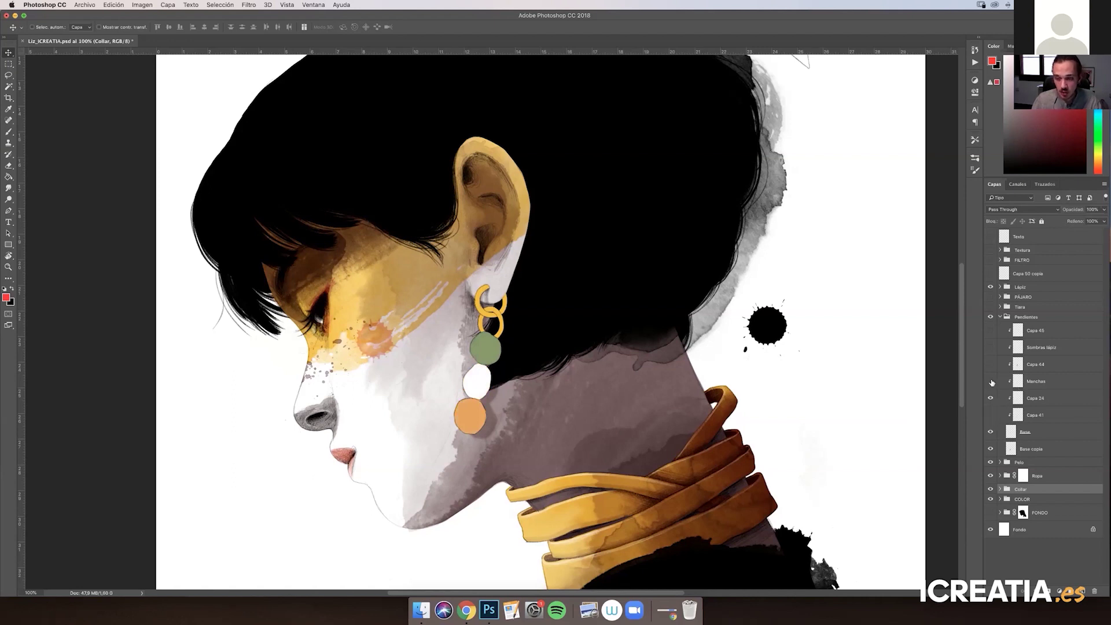
{"action": "left_click", "coordinate": [990, 381]}
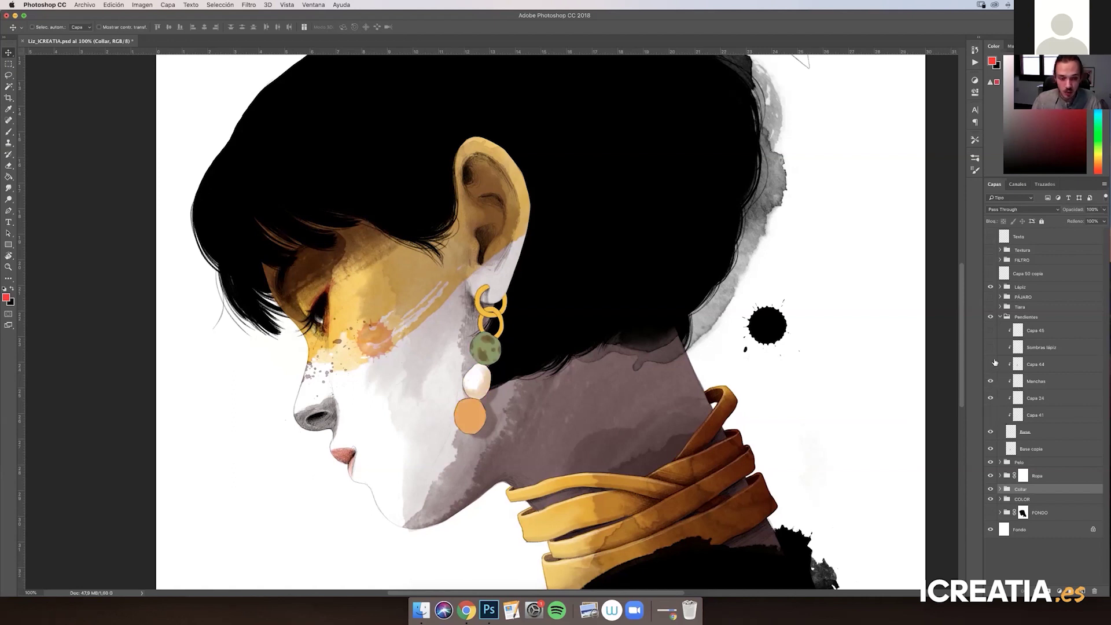
{"action": "left_click", "coordinate": [991, 364]}
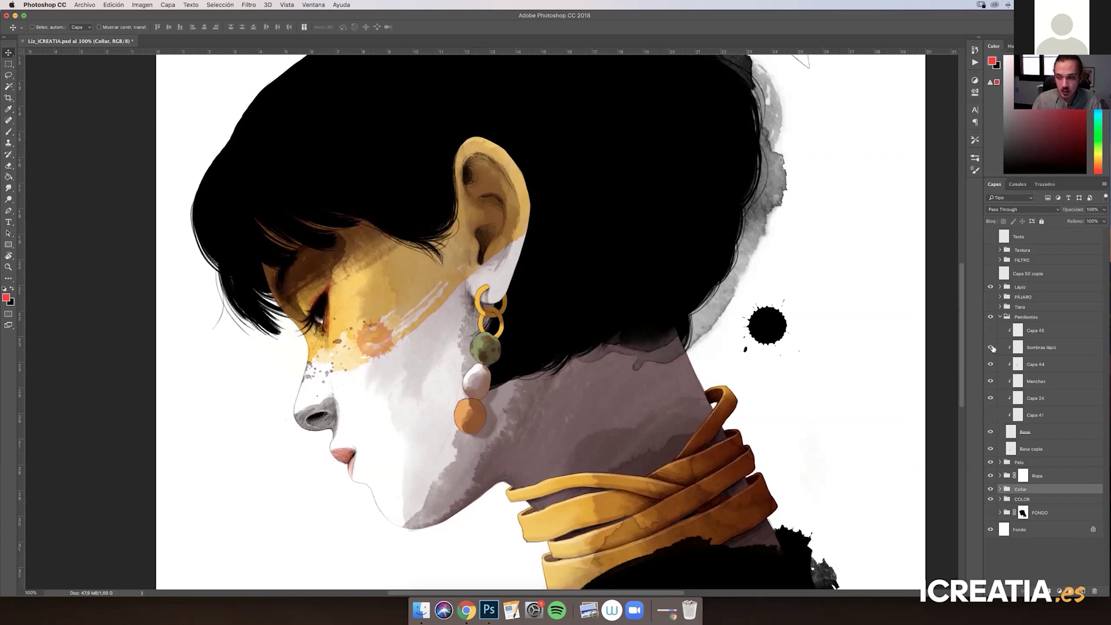
{"action": "left_click", "coordinate": [991, 331]}
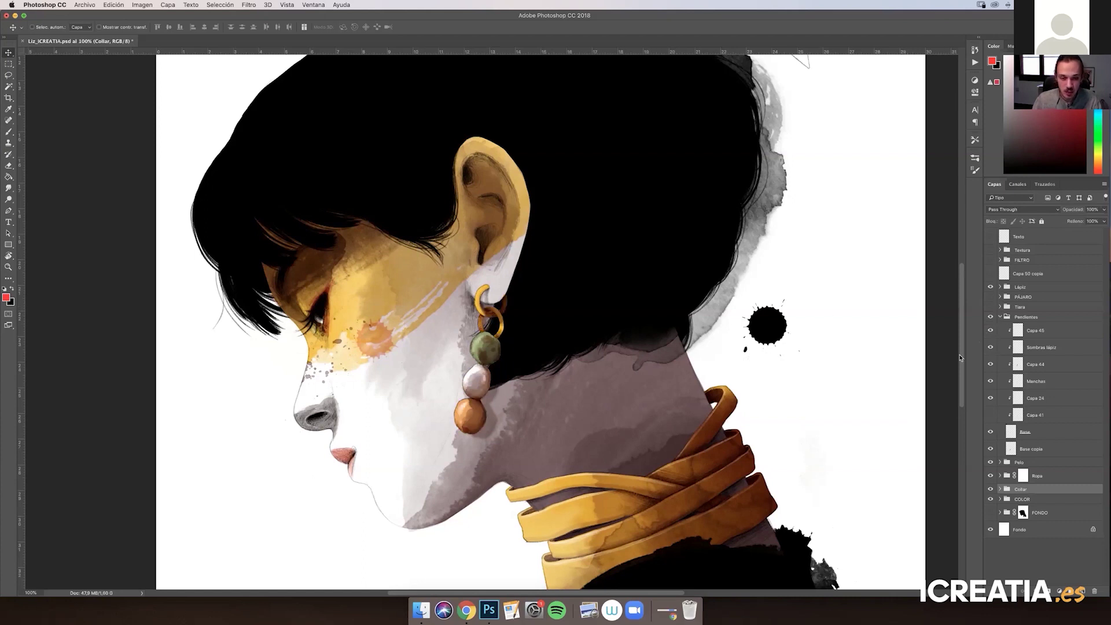
Select and collapse the Pendientes group
{"action": "left_click", "coordinate": [1005, 317]}
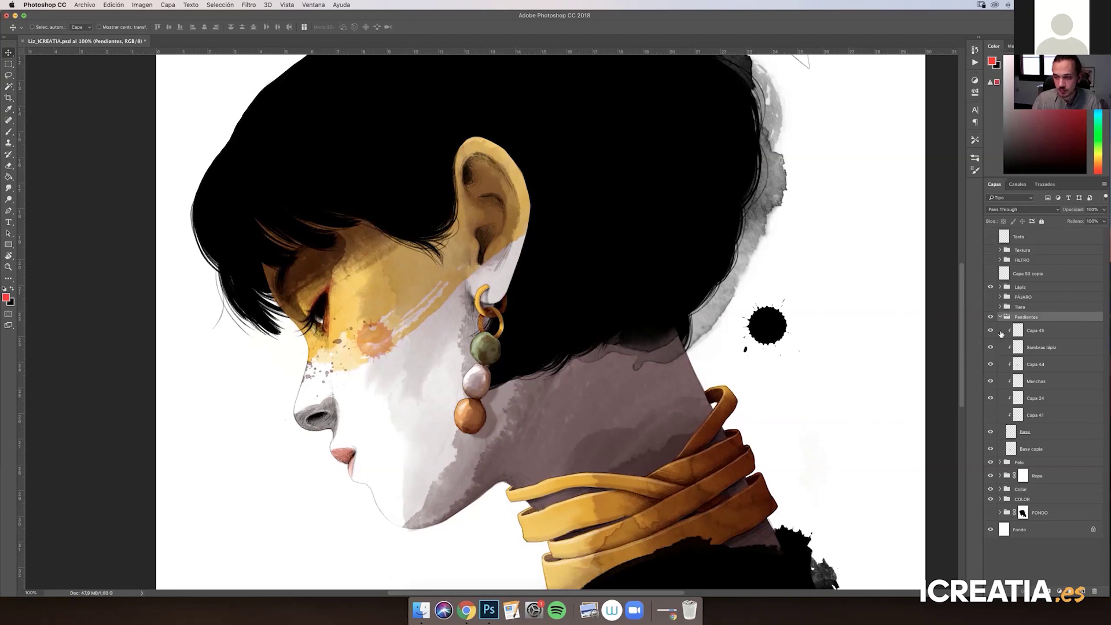
{"action": "left_click", "coordinate": [999, 317]}
{"action": "left_click_drag", "start_coordinate": [754, 387], "coordinate": [731, 436]}
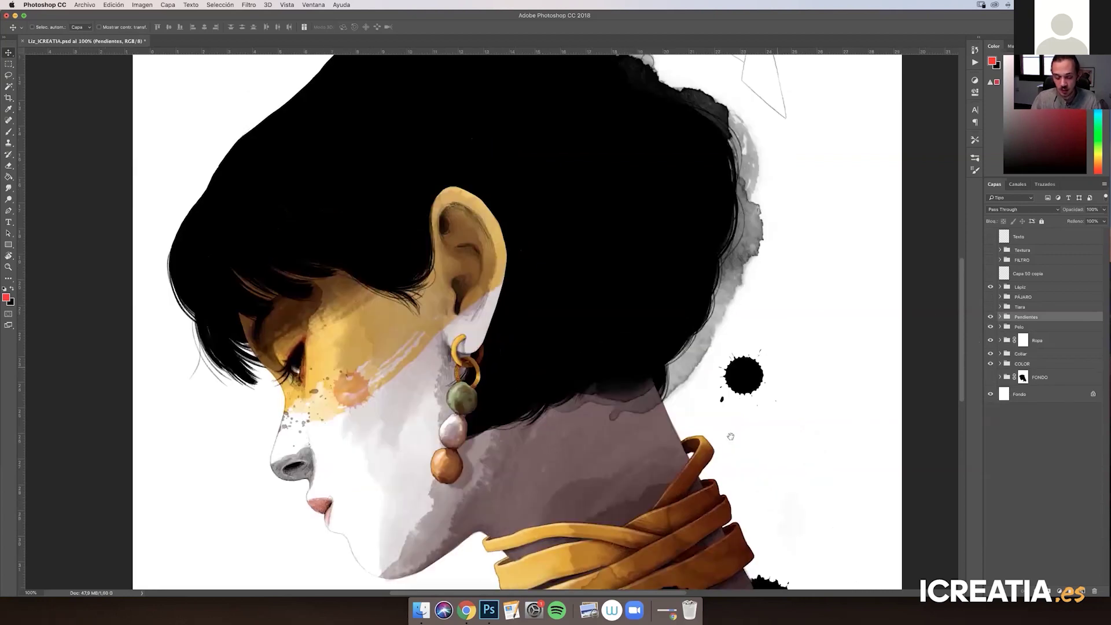
Show and expand the Tiara group, and hide its clipped layers down to the gypsophila layer, keeping only the base shapes
{"action": "key", "text": "super+minus"}
{"action": "left_click", "coordinate": [990, 307]}
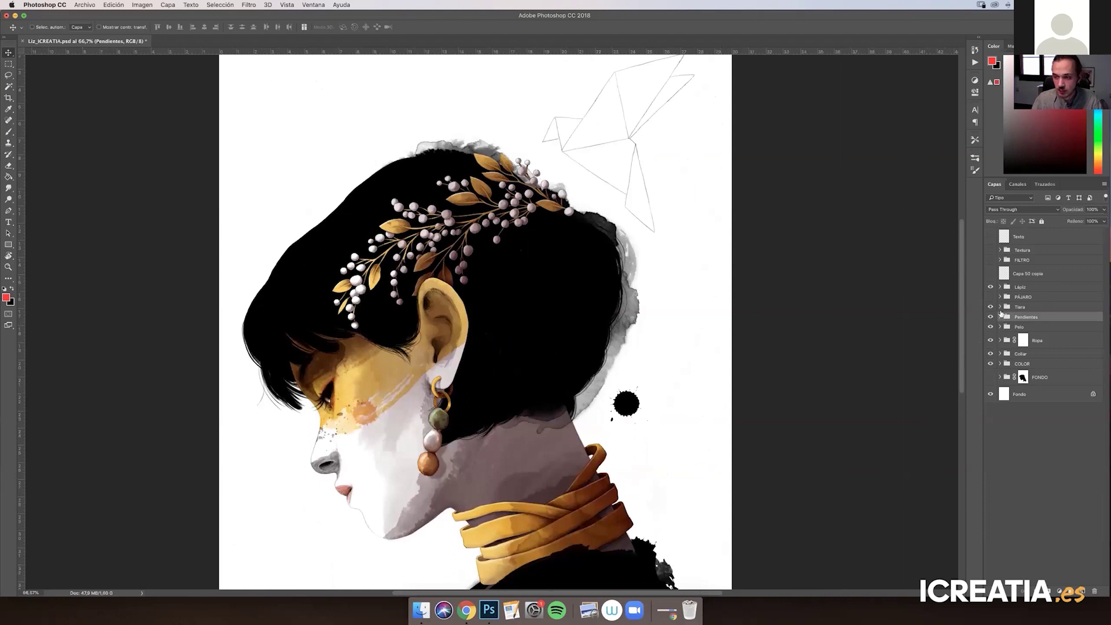
{"action": "left_click", "coordinate": [999, 307]}
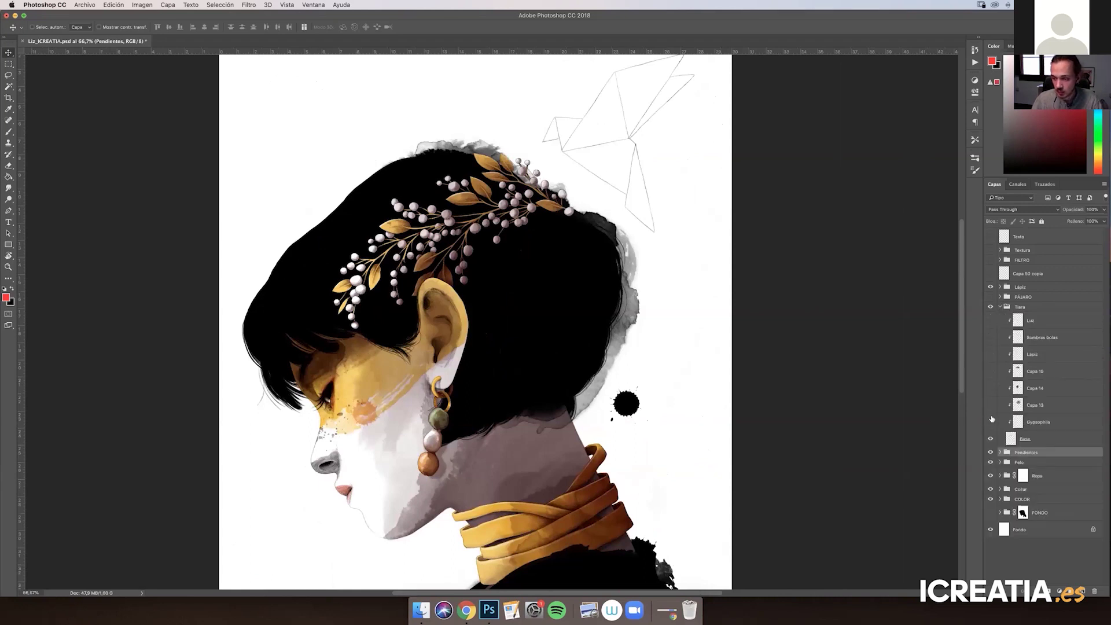
{"action": "left_click", "coordinate": [990, 420]}
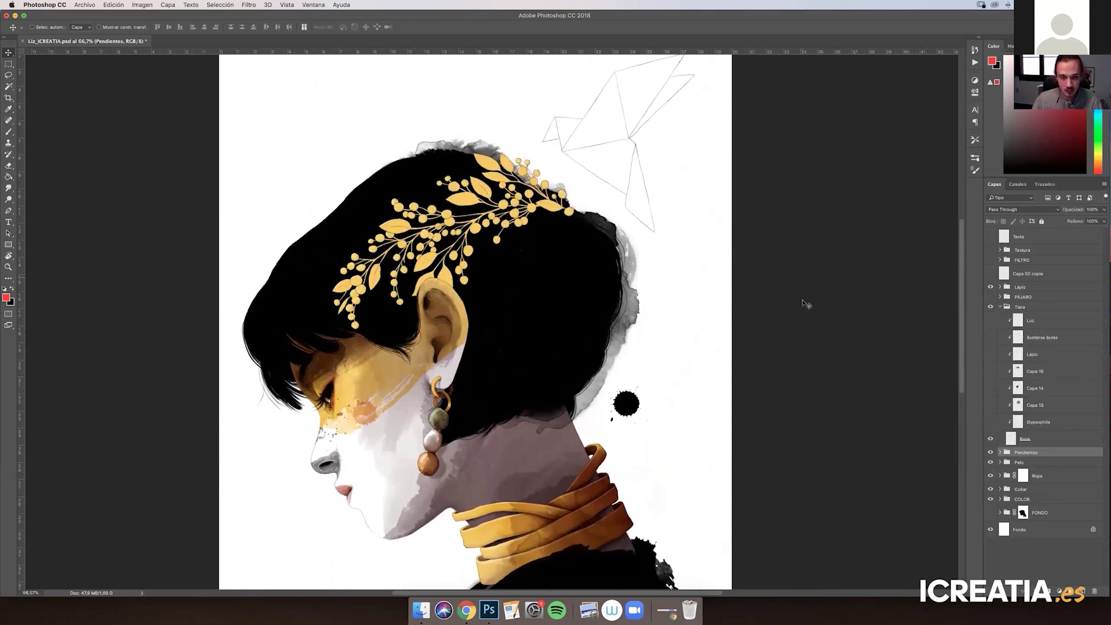
Enlarge and rotate the view onto the tiara, show the gypsophila layer's white berries, and preview the shading layer directly above it
{"action": "key", "text": "super+plus"}
{"action": "key", "text": "super+plus"}
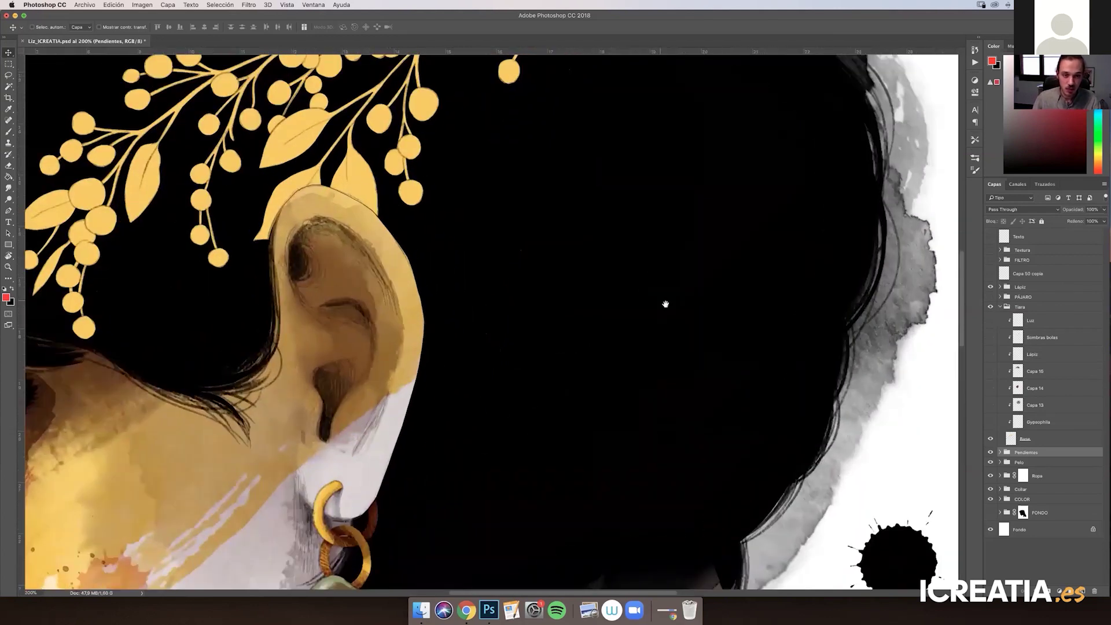
{"action": "left_click_drag", "start_coordinate": [665, 304], "coordinate": [742, 341]}
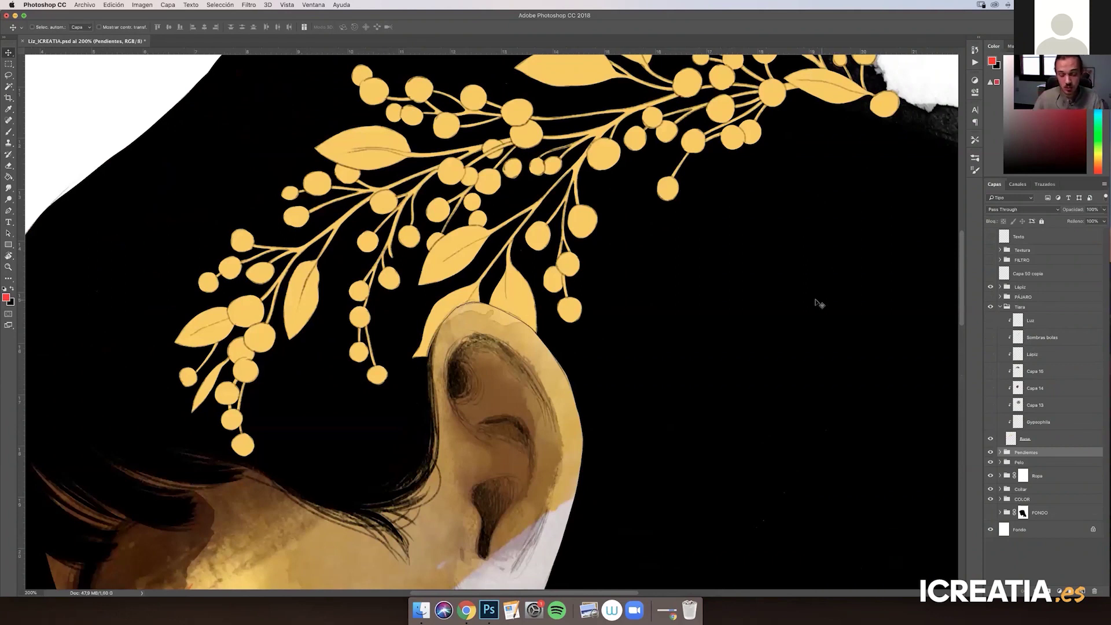
{"action": "key", "text": "r"}
{"action": "left_click_drag", "start_coordinate": [752, 266], "coordinate": [682, 491]}
{"action": "key", "text": "r"}
{"action": "left_click_drag", "start_coordinate": [735, 299], "coordinate": [711, 213]}
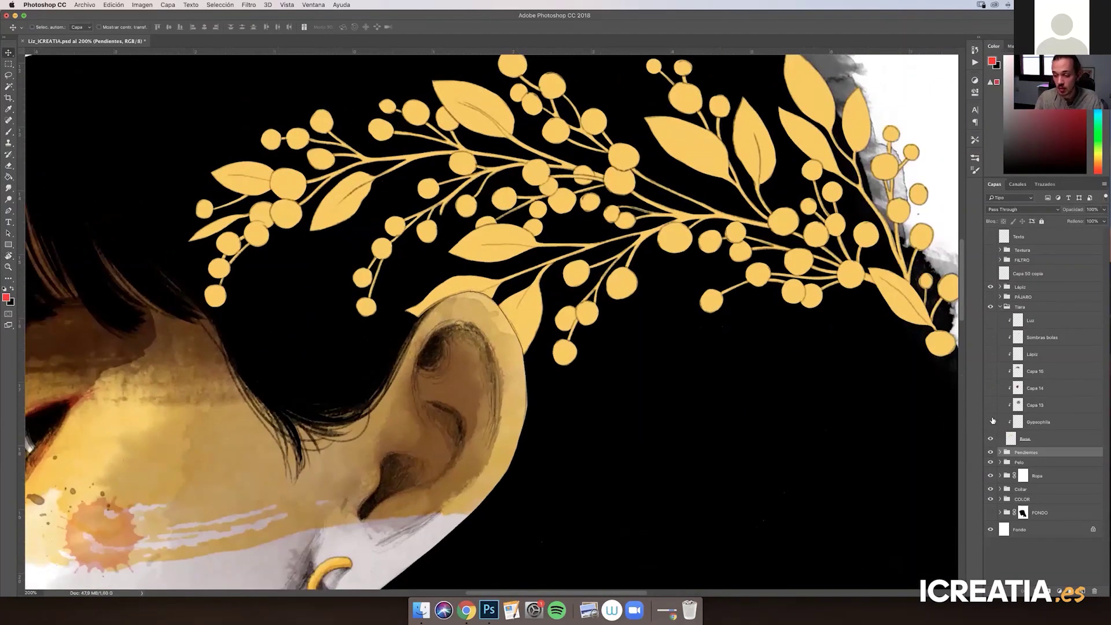
{"action": "left_click", "coordinate": [990, 422]}
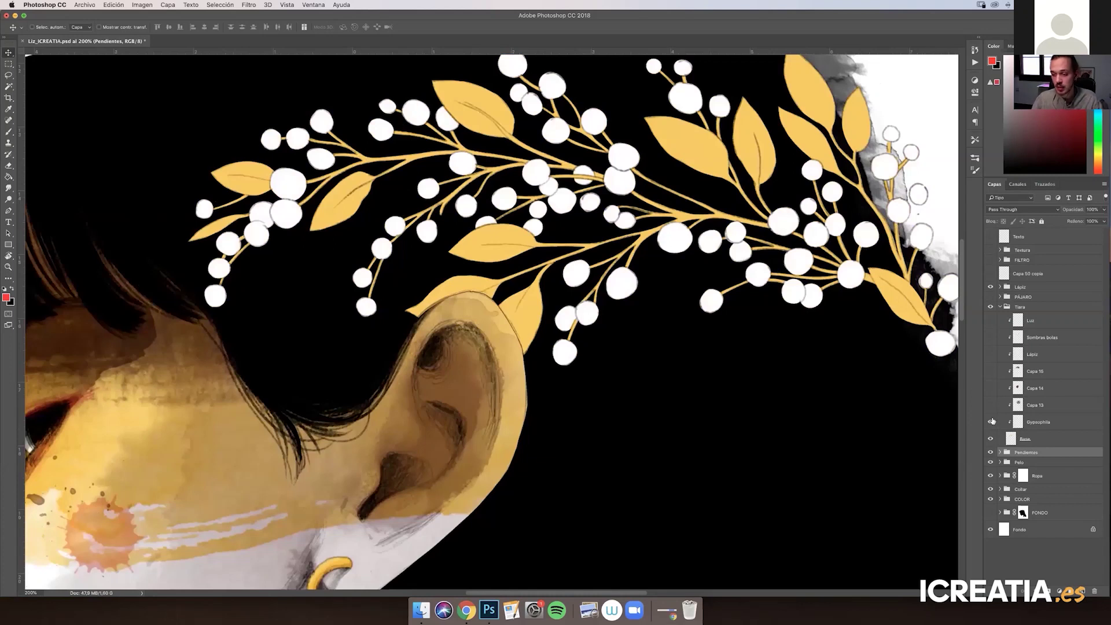
{"action": "left_click", "coordinate": [991, 405]}
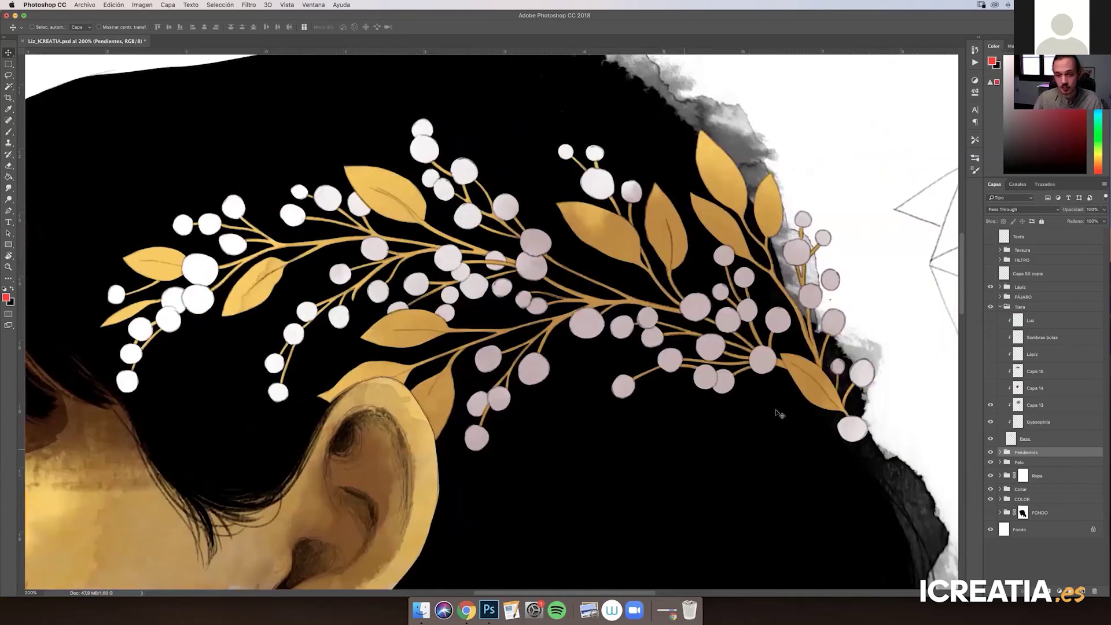
{"action": "left_click", "coordinate": [990, 406]}
{"action": "left_click", "coordinate": [990, 406]}
Show the tiara's remaining clipped layers one by one: the first shading layer, Capa 14, Lápiz, Capa 16, Sombras bolas and Luz
{"action": "left_click", "coordinate": [990, 406]}
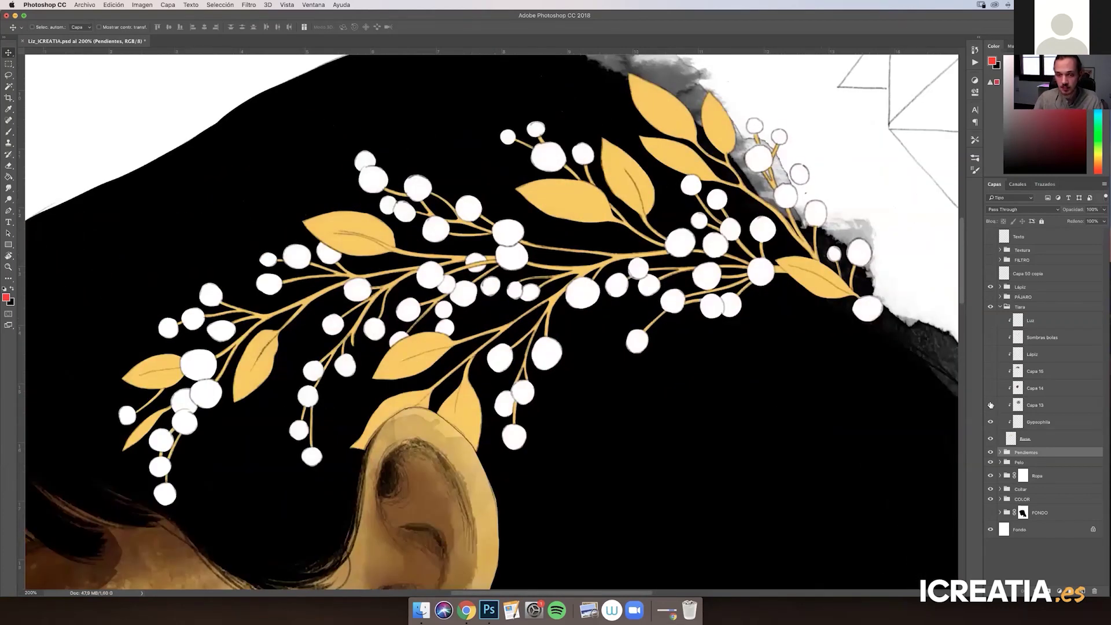
{"action": "left_click", "coordinate": [990, 406]}
{"action": "left_click", "coordinate": [990, 389]}
{"action": "left_click", "coordinate": [990, 354]}
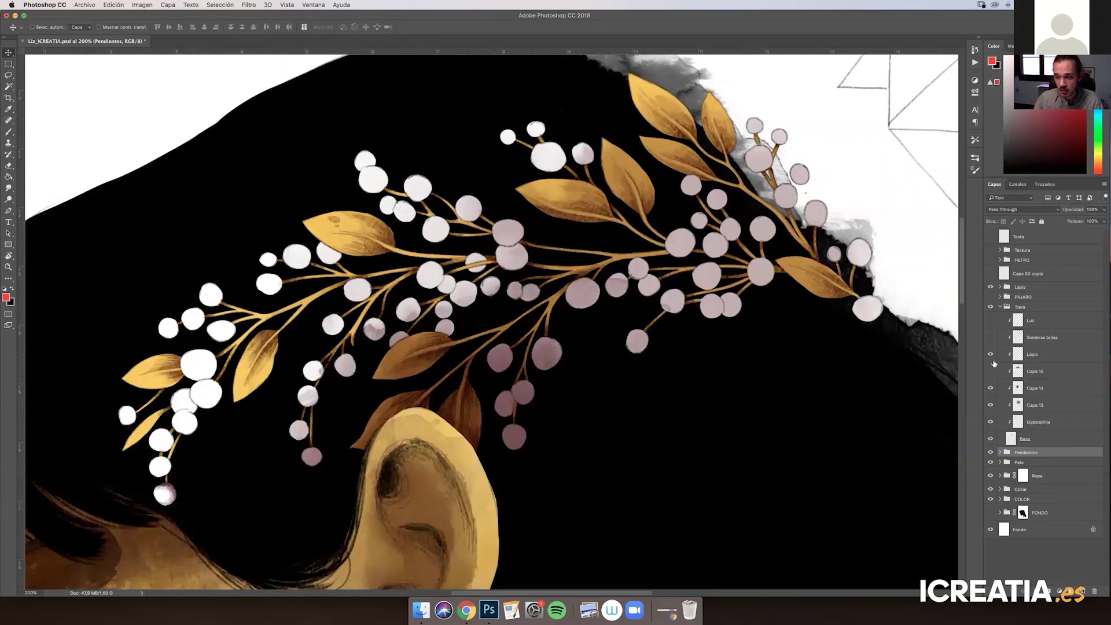
{"action": "left_click", "coordinate": [990, 372]}
{"action": "left_click", "coordinate": [991, 338]}
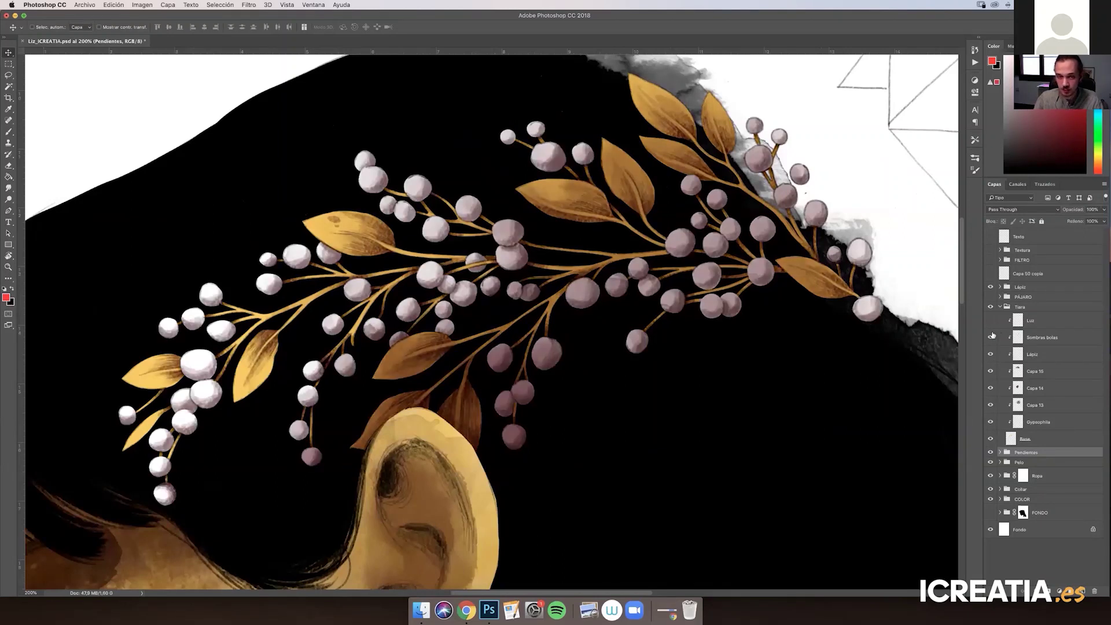
{"action": "left_click", "coordinate": [990, 321]}
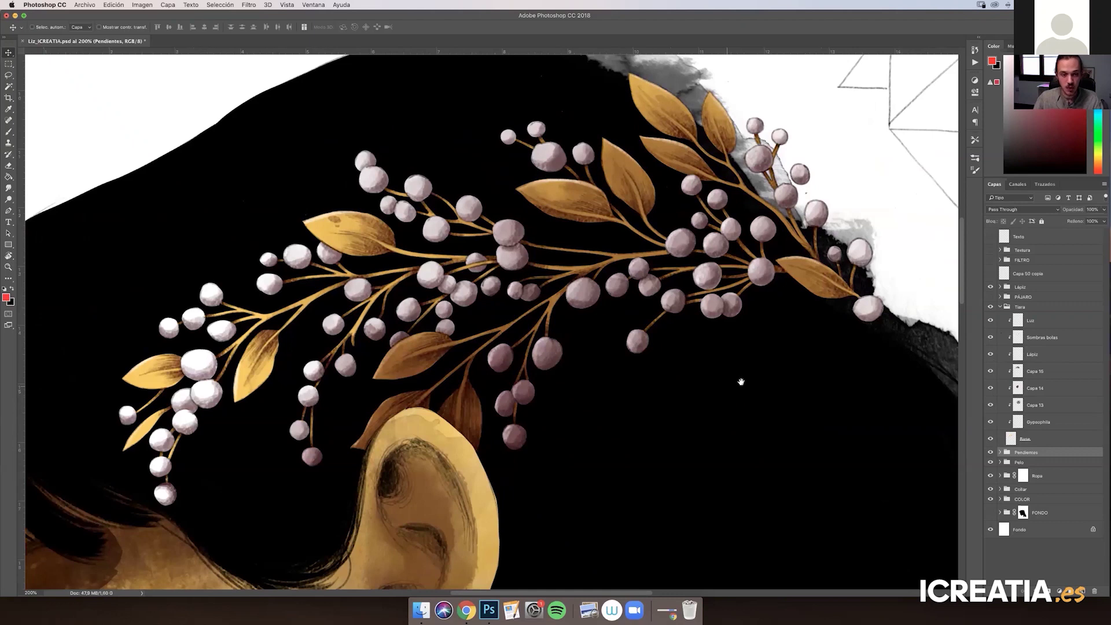
Collapse the Tiara group and return the canvas to its upright orientation with the head and bird sketch in view
{"action": "scroll", "coordinate": [738, 379], "scroll_direction": "left", "scroll_amount": 3}
{"action": "key", "text": "super+minus"}
{"action": "key", "text": "super+minus"}
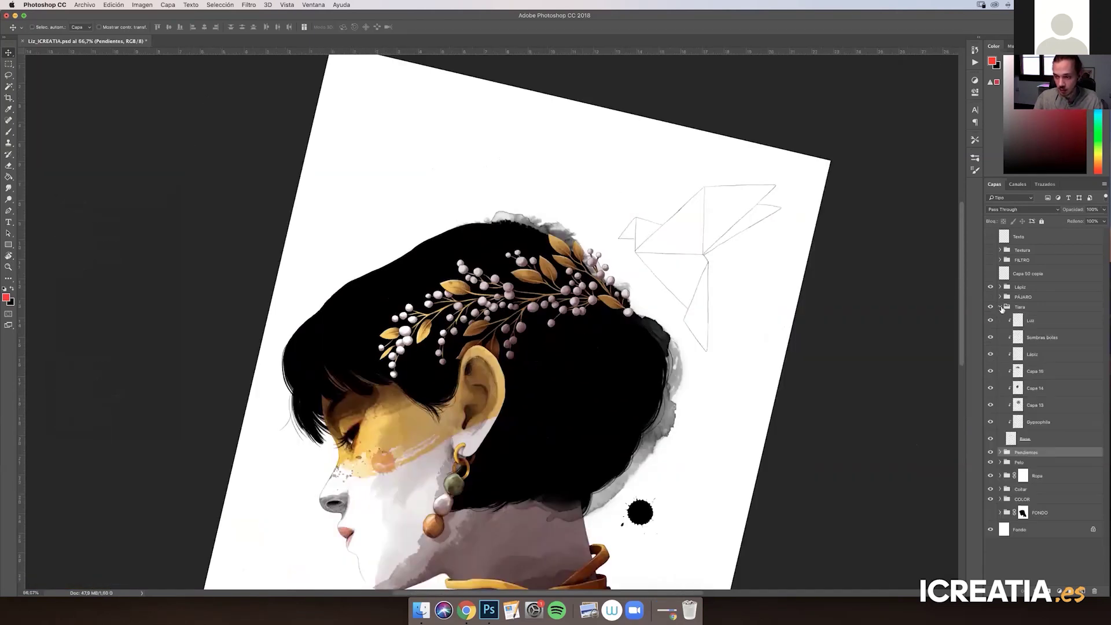
{"action": "left_click", "coordinate": [999, 307]}
{"action": "scroll", "coordinate": [793, 389], "scroll_direction": "right", "scroll_amount": 1}
{"action": "scroll", "coordinate": [804, 371], "scroll_direction": "right", "scroll_amount": 2}
{"action": "key", "text": "r"}
{"action": "left_click_drag", "start_coordinate": [670, 318], "coordinate": [709, 279]}
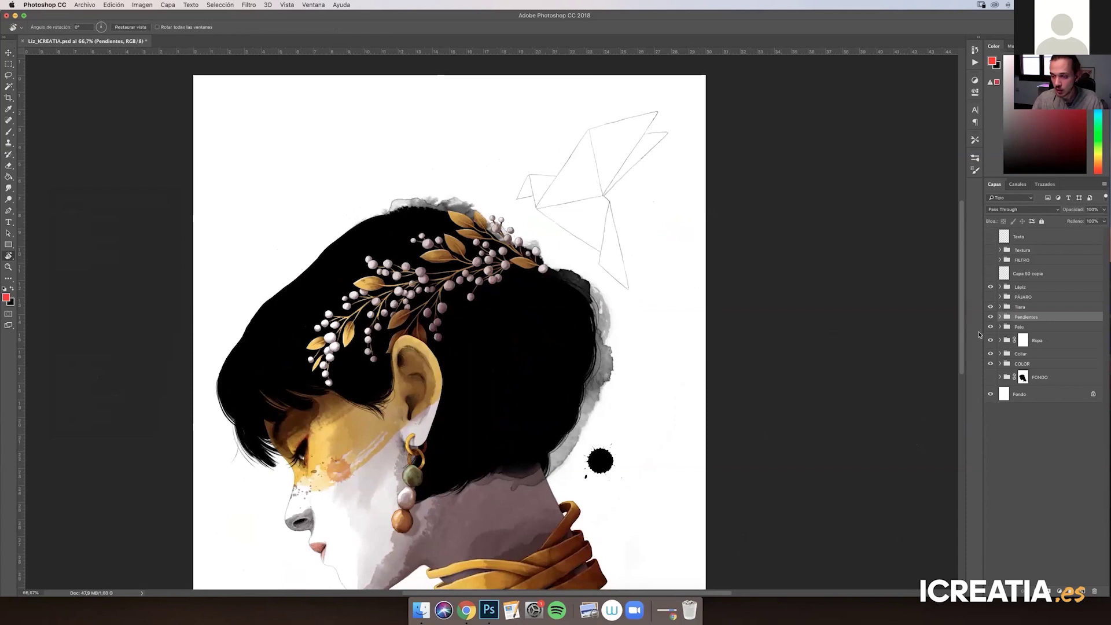
Show the PÁJARO group, compare the bird with and without it, and expand the group
{"action": "left_click", "coordinate": [990, 296]}
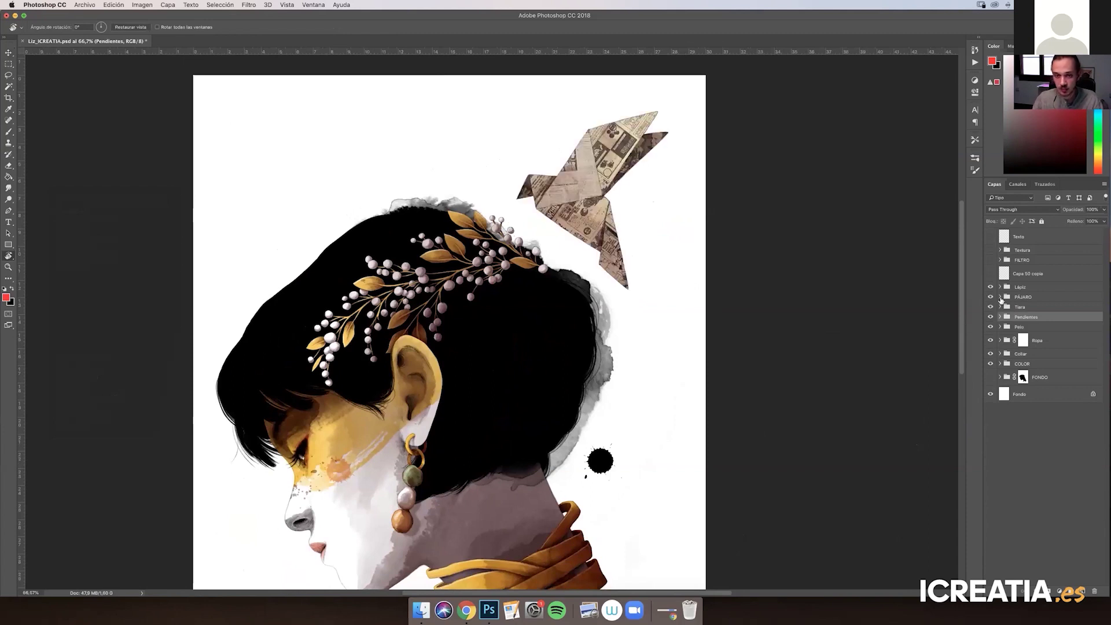
{"action": "left_click", "coordinate": [990, 297]}
{"action": "left_click", "coordinate": [990, 297]}
{"action": "left_click", "coordinate": [990, 297]}
{"action": "left_click", "coordinate": [990, 298]}
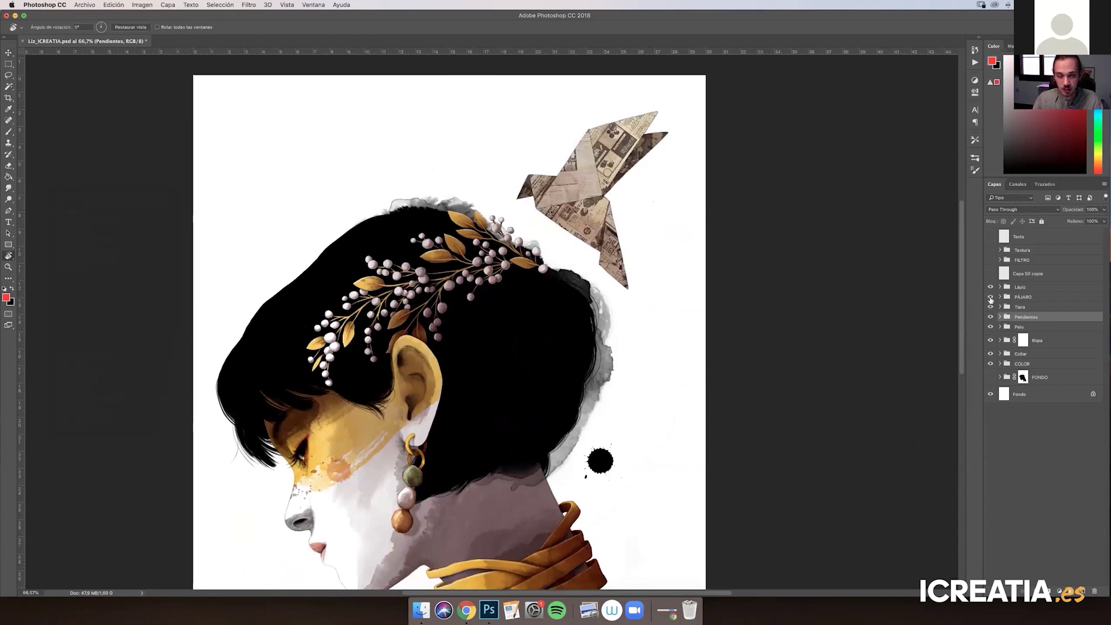
{"action": "left_click", "coordinate": [1001, 297]}
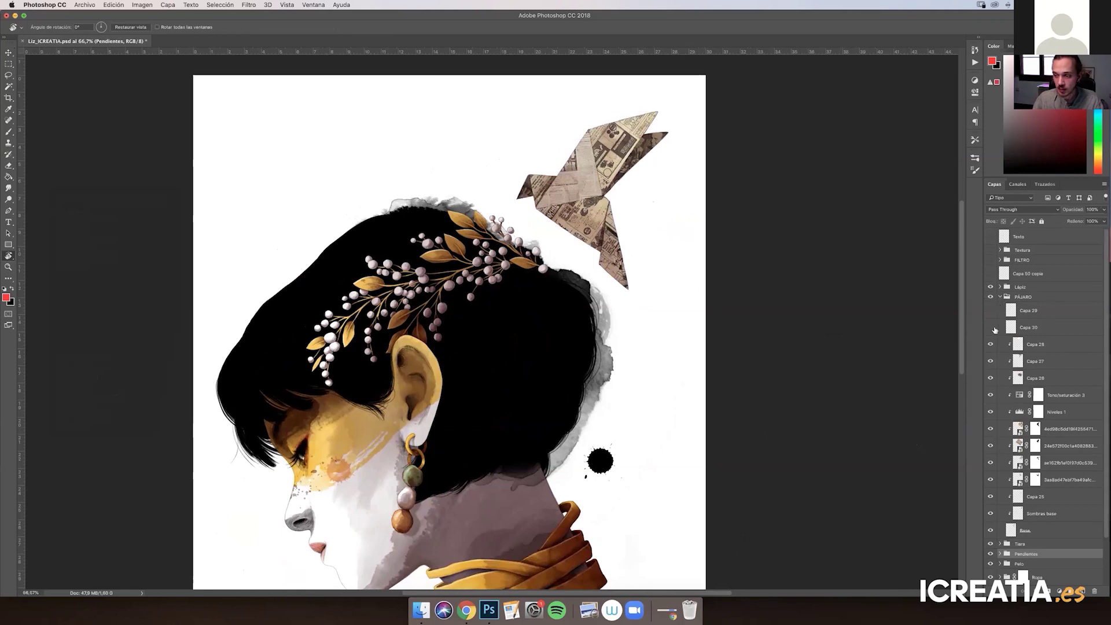
Hide all the bird's clipped layers down to its base shape, and show and select the Sombras base layer
{"action": "left_click_drag", "start_coordinate": [1105, 313], "coordinate": [1106, 329]}
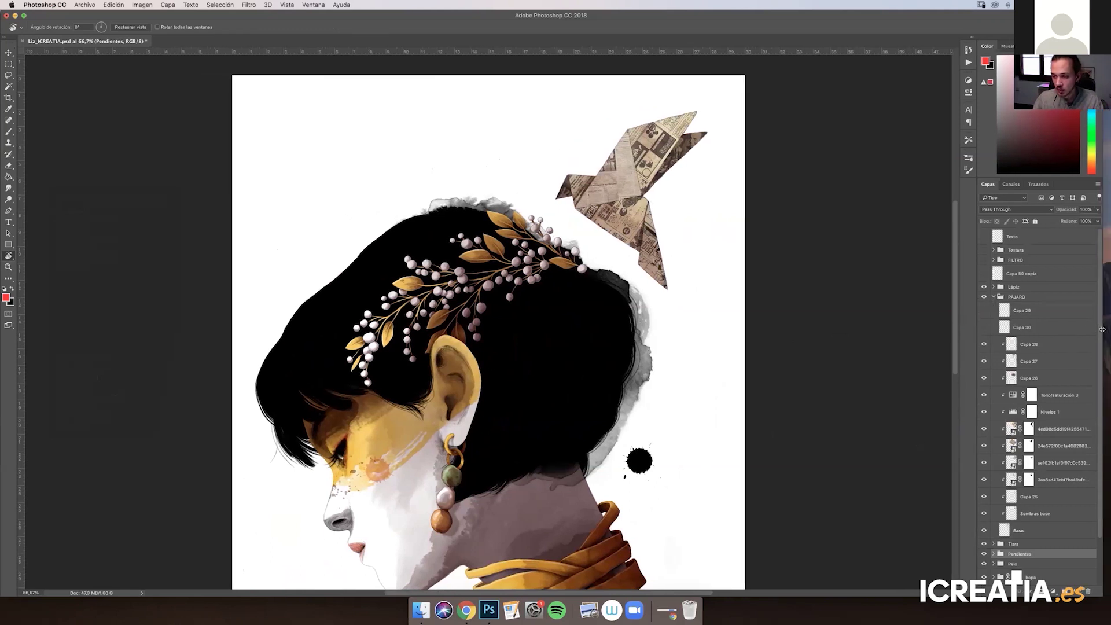
{"action": "scroll", "coordinate": [1102, 338], "scroll_direction": "down", "scroll_amount": 2}
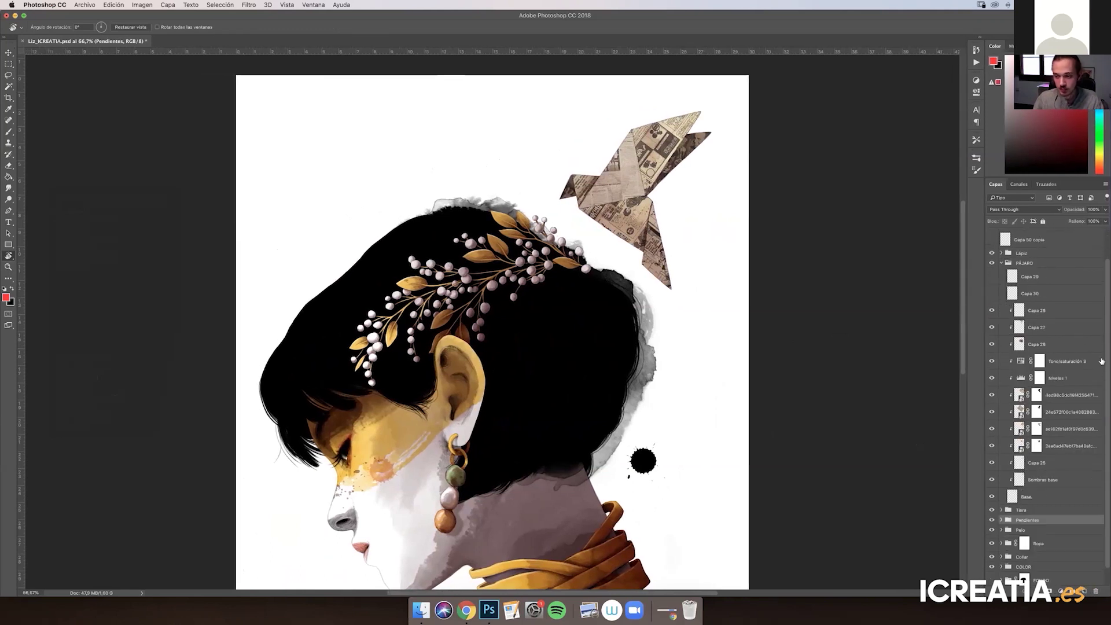
{"action": "left_click_drag", "start_coordinate": [991, 395], "coordinate": [992, 479]}
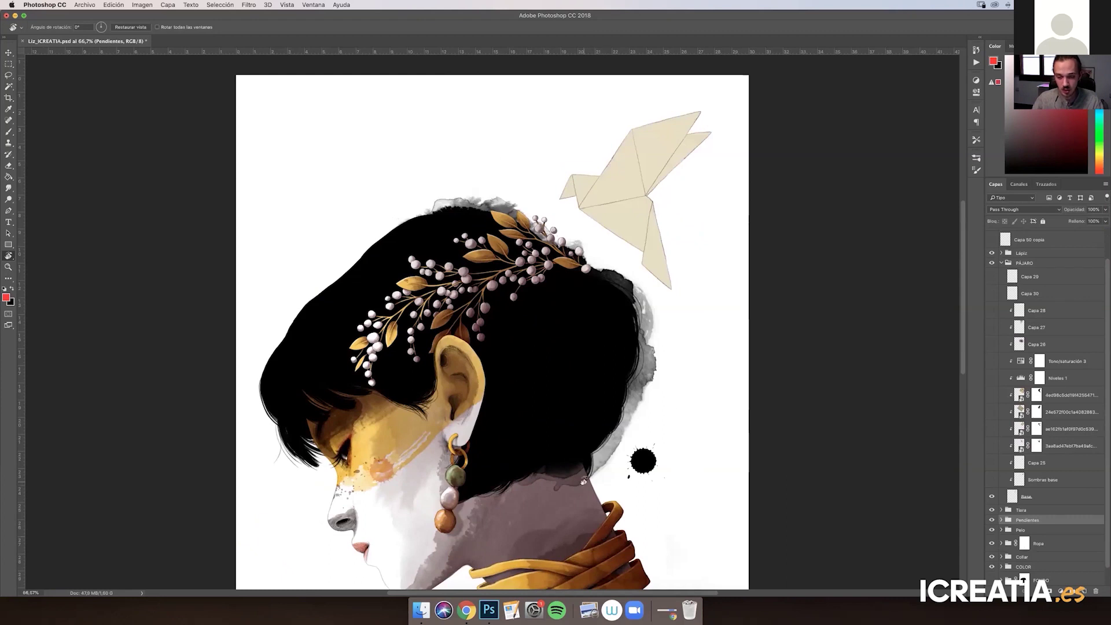
{"action": "key", "text": "b"}
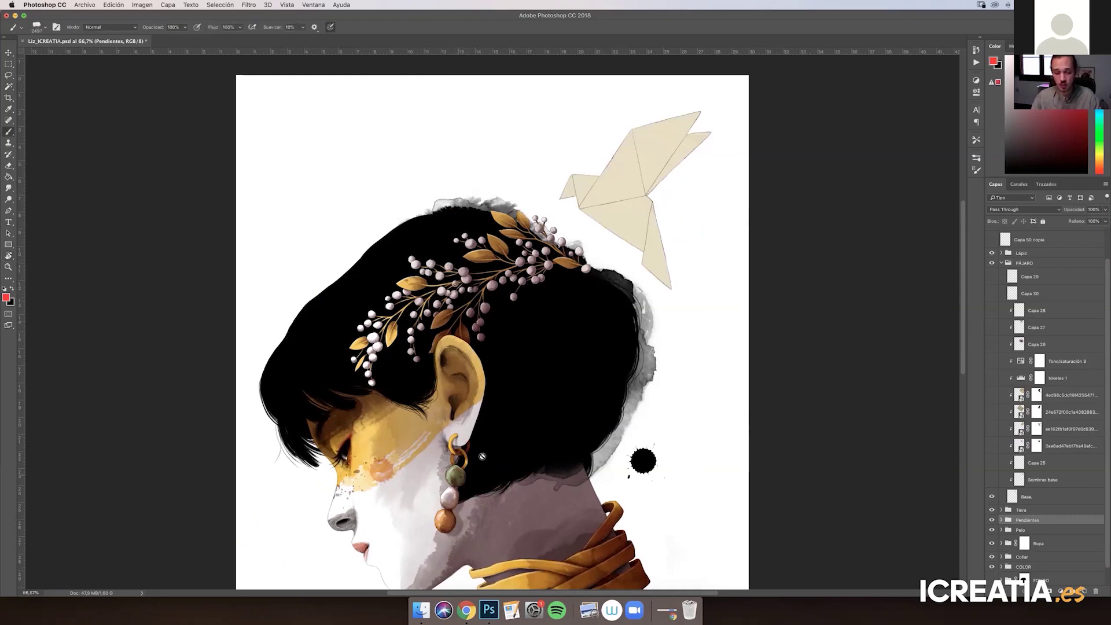
{"action": "left_click", "coordinate": [992, 480]}
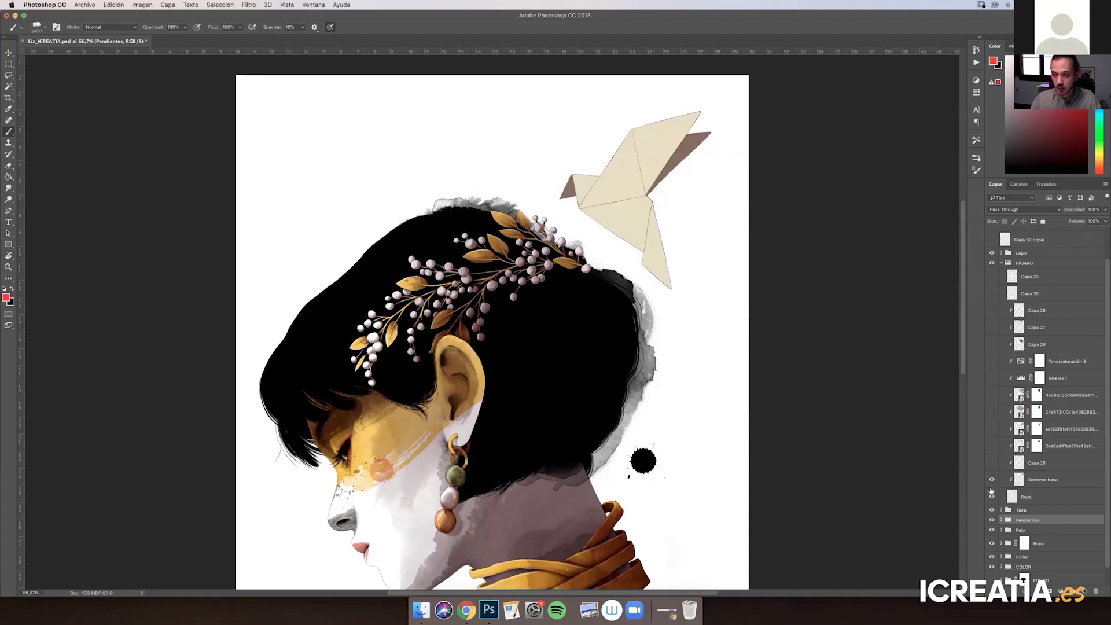
{"action": "left_click", "coordinate": [1040, 482]}
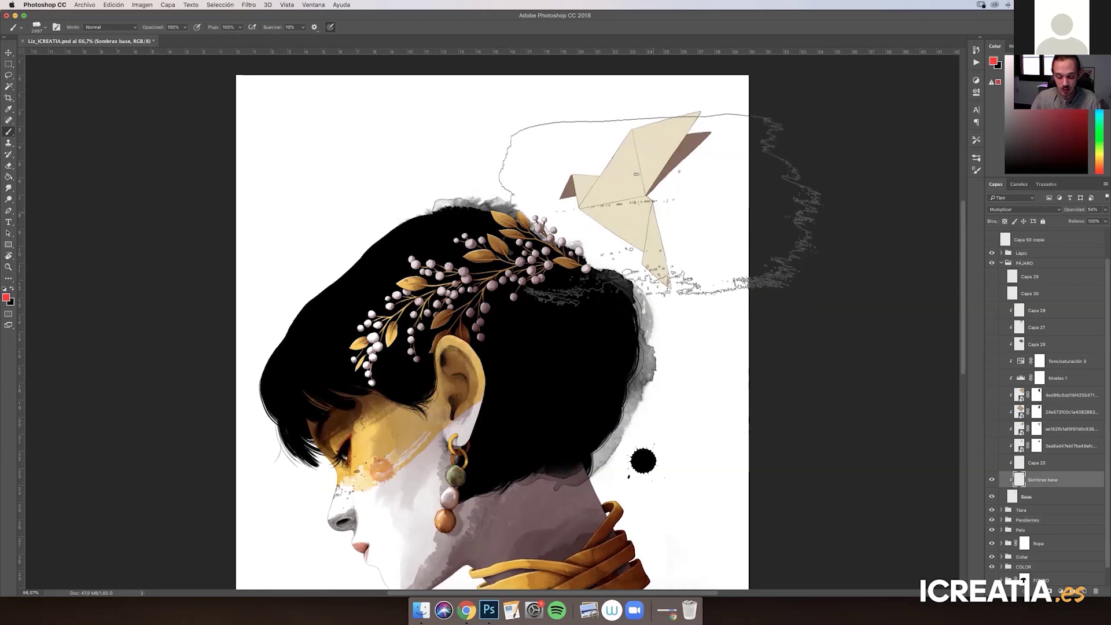
Enlarge the bird, compare it with and without Capa 25's fold shadows, and show the lowest newspaper texture layer
{"action": "key", "text": "super+plus"}
{"action": "key", "text": "super+plus"}
{"action": "left_click_drag", "start_coordinate": [668, 300], "coordinate": [496, 538]}
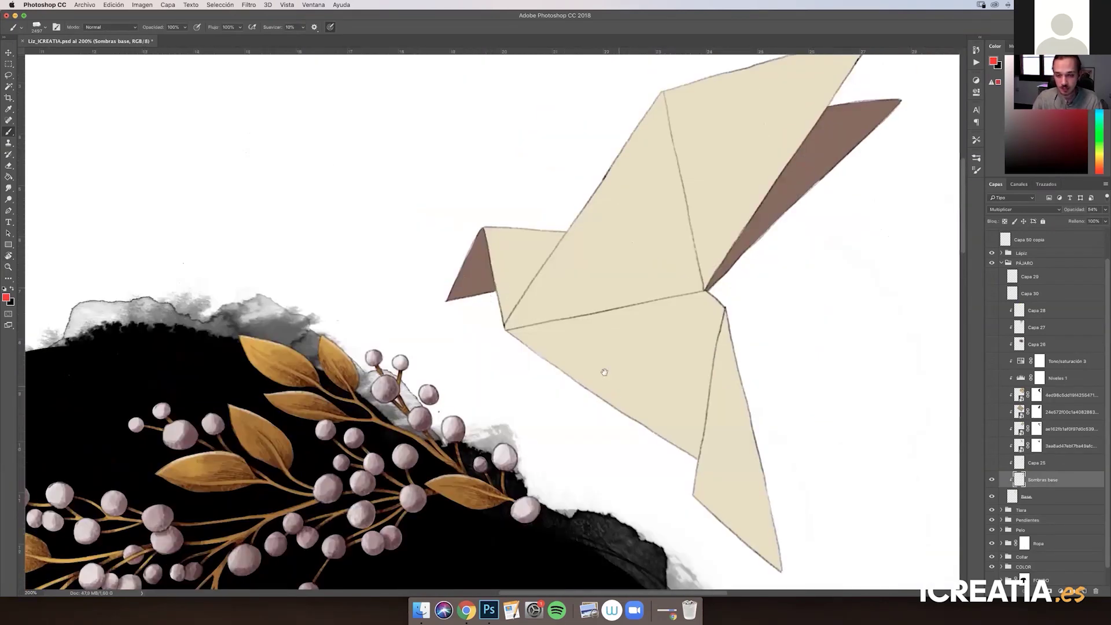
{"action": "scroll", "coordinate": [590, 342], "scroll_direction": "down", "scroll_amount": 5}
{"action": "scroll", "coordinate": [590, 341], "scroll_direction": "right", "scroll_amount": 4}
{"action": "left_click", "coordinate": [992, 462]}
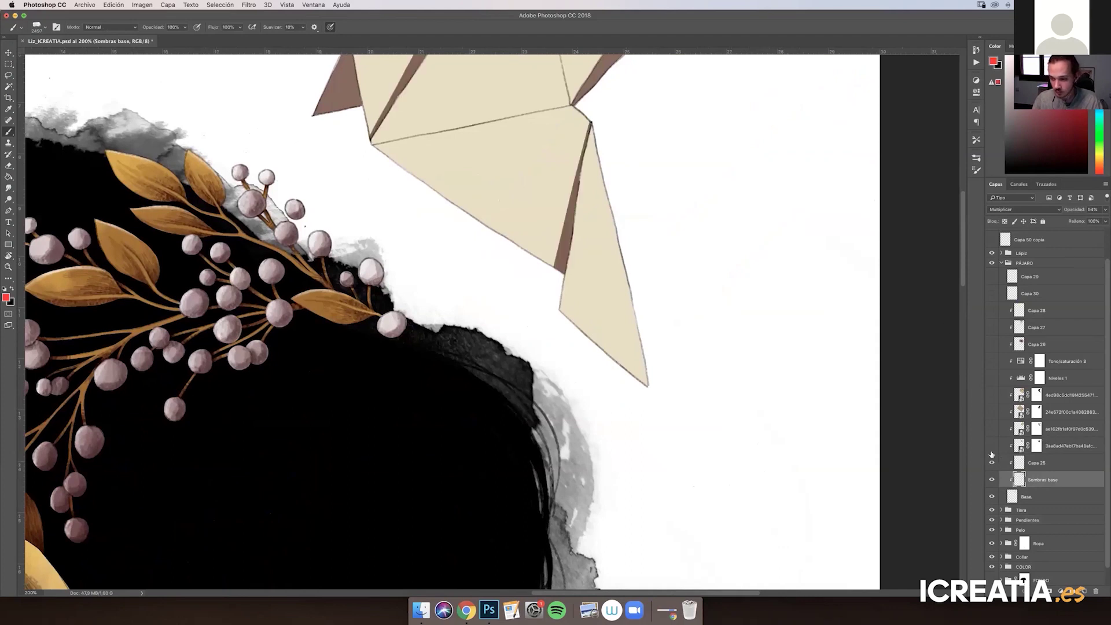
{"action": "left_click_drag", "start_coordinate": [741, 322], "coordinate": [787, 437]}
{"action": "left_click", "coordinate": [991, 464]}
{"action": "left_click", "coordinate": [991, 463]}
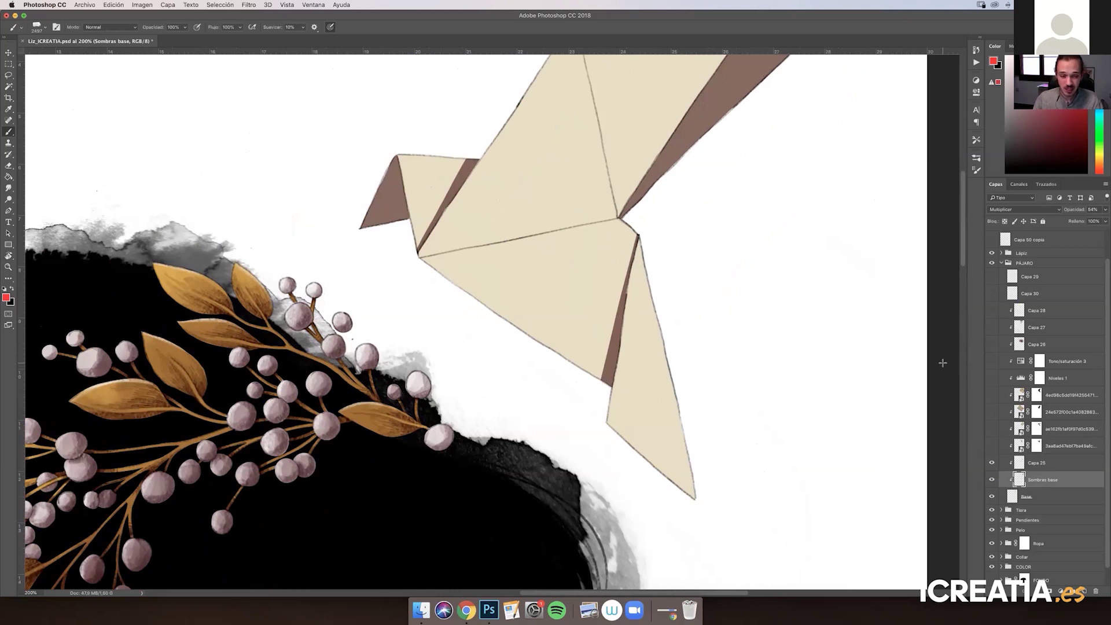
{"action": "left_click", "coordinate": [992, 446]}
{"action": "scroll", "coordinate": [856, 419], "scroll_direction": "up", "scroll_amount": 5}
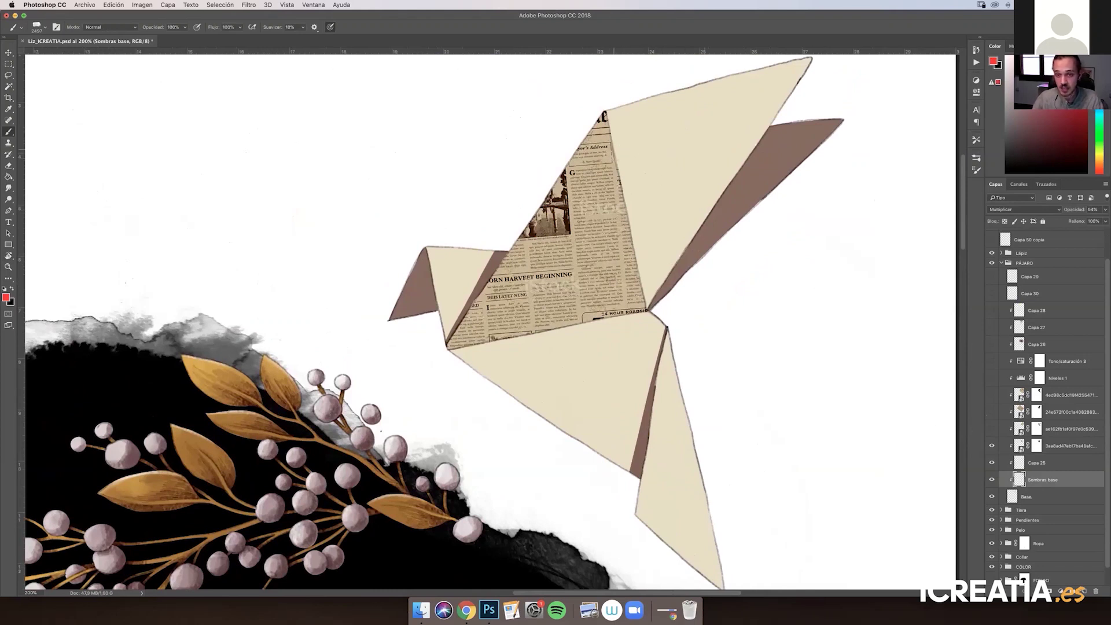
Remove the newspaper layer's mask to reveal the whole texture, shift the texture, and undo both changes
{"action": "left_click_drag", "start_coordinate": [1036, 445], "coordinate": [1090, 588]}
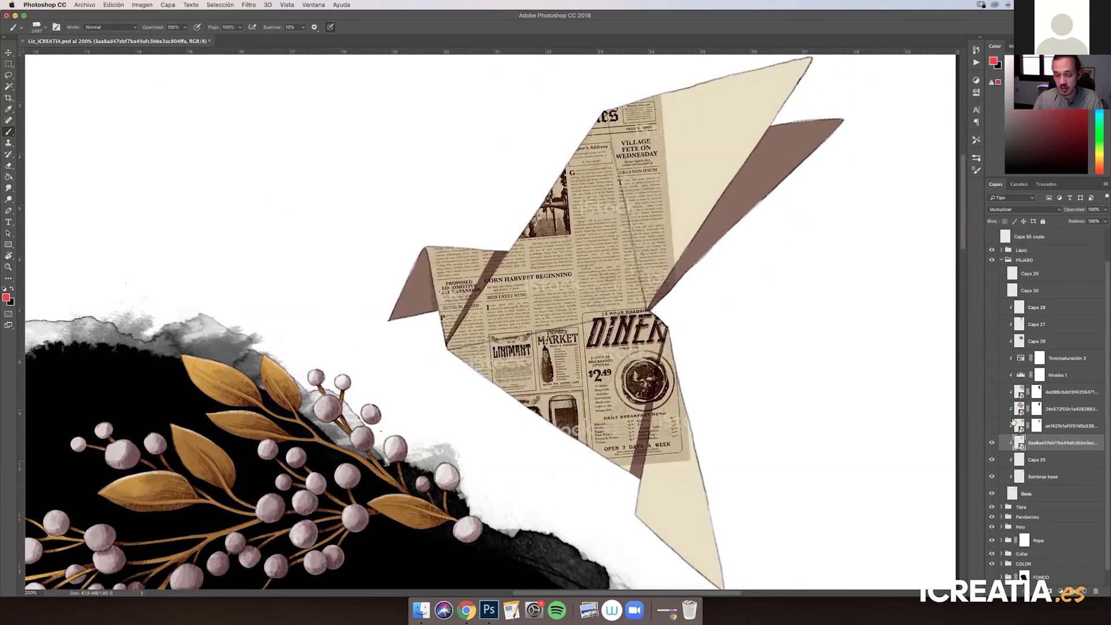
{"action": "left_click", "coordinate": [9, 52]}
{"action": "mouse_move", "coordinate": [593, 292]}
{"action": "left_mouse_down"}
{"action": "mouse_move", "coordinate": [713, 338]}
{"action": "mouse_move", "coordinate": [669, 214]}
{"action": "mouse_move", "coordinate": [513, 345]}
{"action": "mouse_move", "coordinate": [668, 258]}
{"action": "mouse_move", "coordinate": [630, 282]}
{"action": "mouse_move", "coordinate": [642, 264]}
{"action": "left_mouse_up"}
{"action": "key", "text": "super+z"}
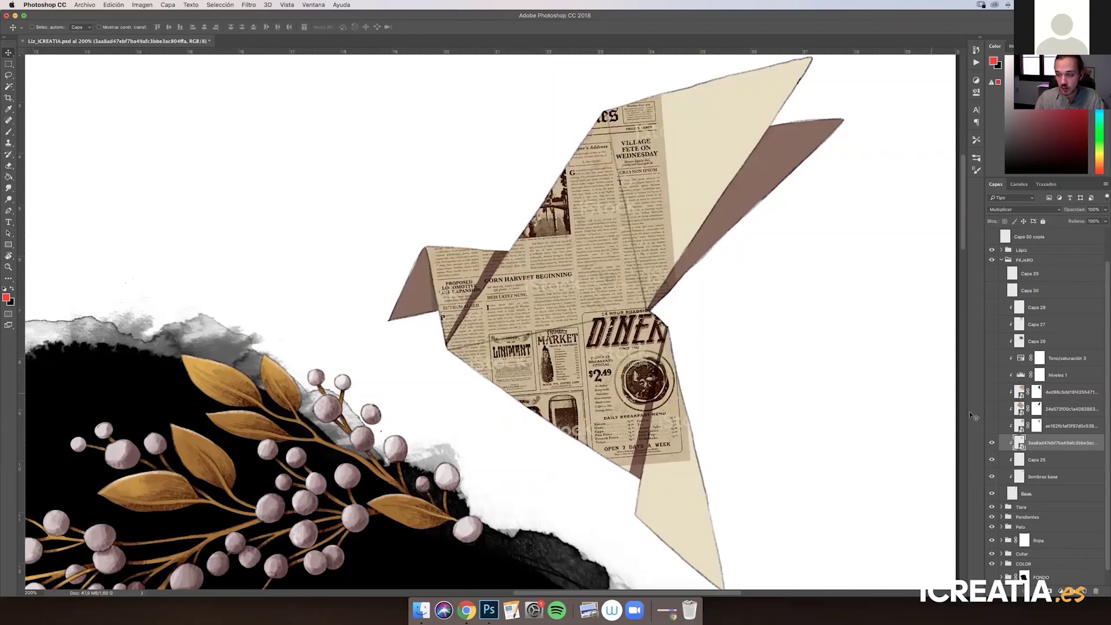
{"action": "key", "text": "super+alt+z"}
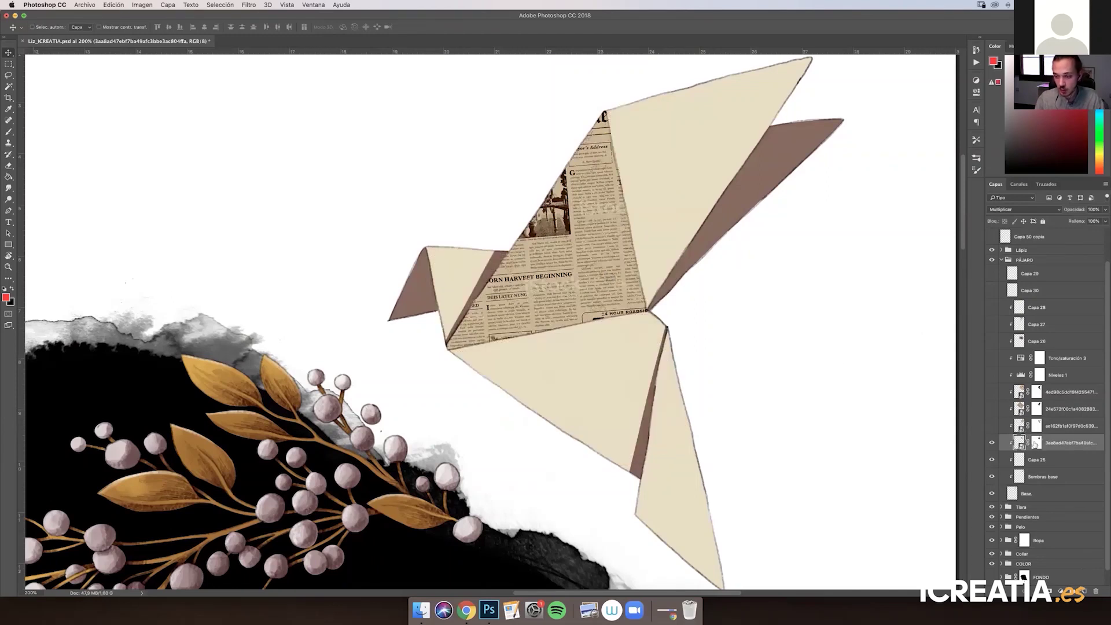
Select the lowest newspaper layer's mask and show the other three masked newspaper texture layers on the bird's folds
{"action": "left_click", "coordinate": [1036, 443]}
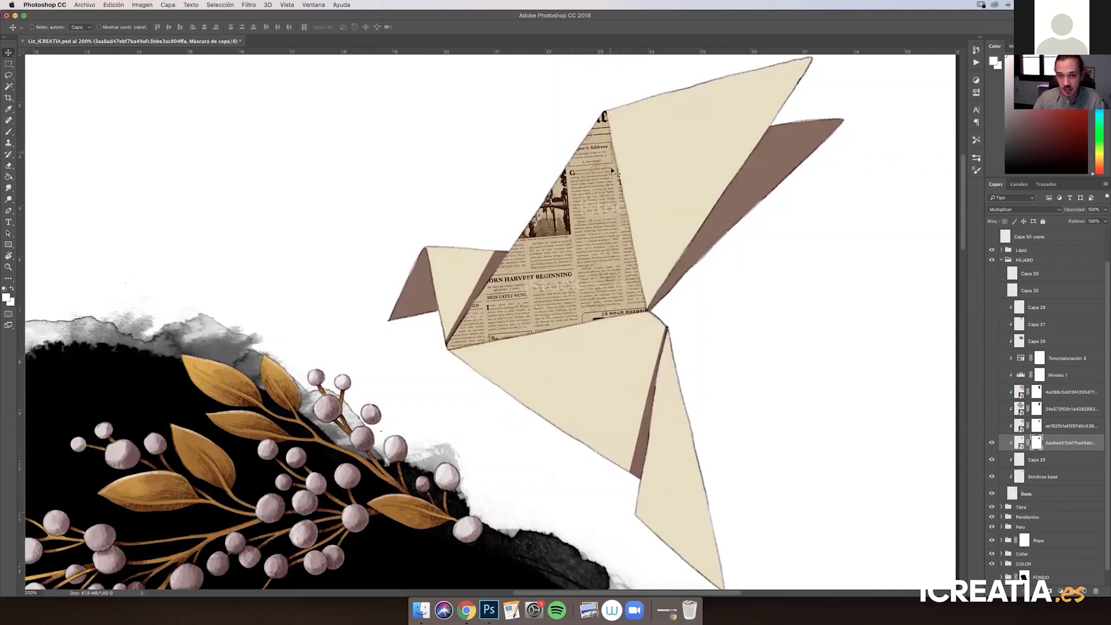
{"action": "left_click", "coordinate": [991, 426]}
{"action": "left_click", "coordinate": [992, 409]}
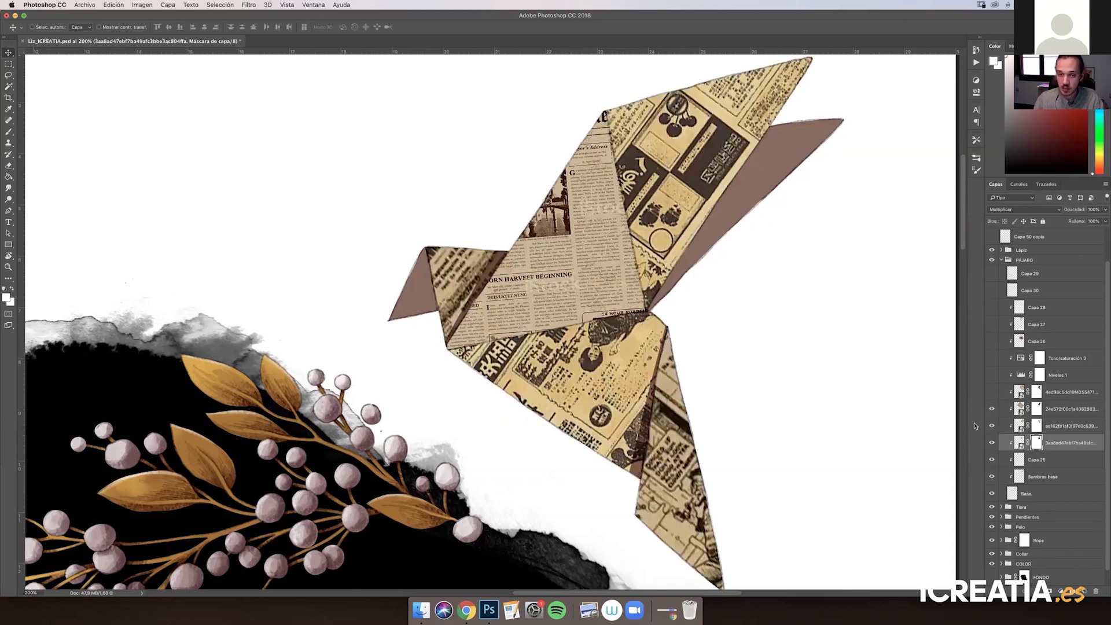
{"action": "left_click", "coordinate": [992, 392]}
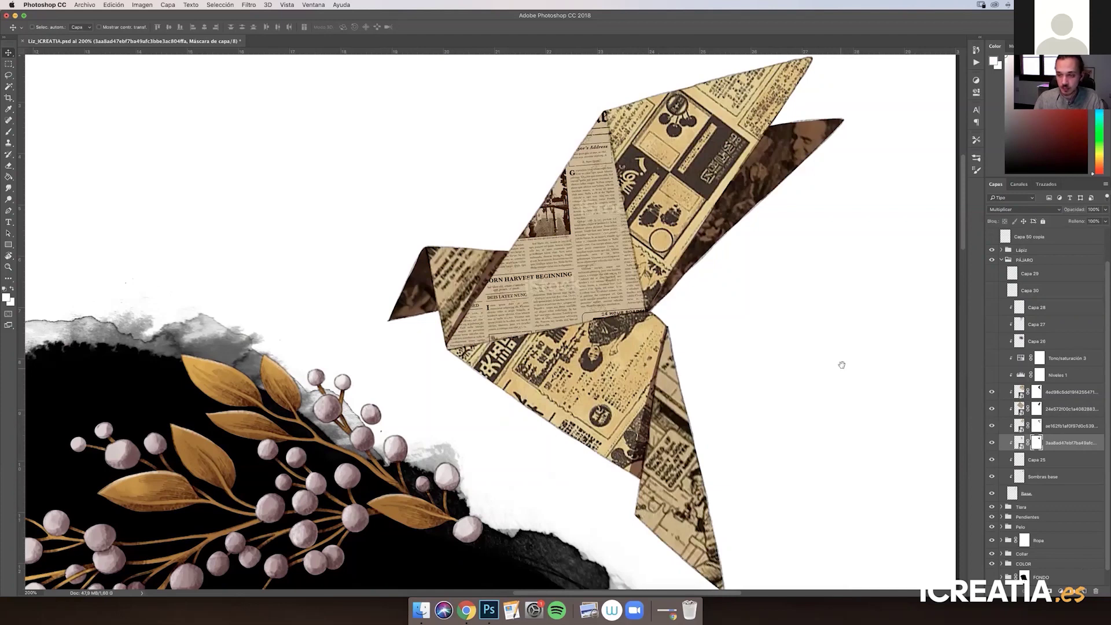
Select the Niveles 1 adjustment layer and show its effect on the bird's newspaper textures
{"action": "scroll", "coordinate": [833, 376], "scroll_direction": "up", "scroll_amount": 3}
{"action": "scroll", "coordinate": [833, 376], "scroll_direction": "right", "scroll_amount": 2}
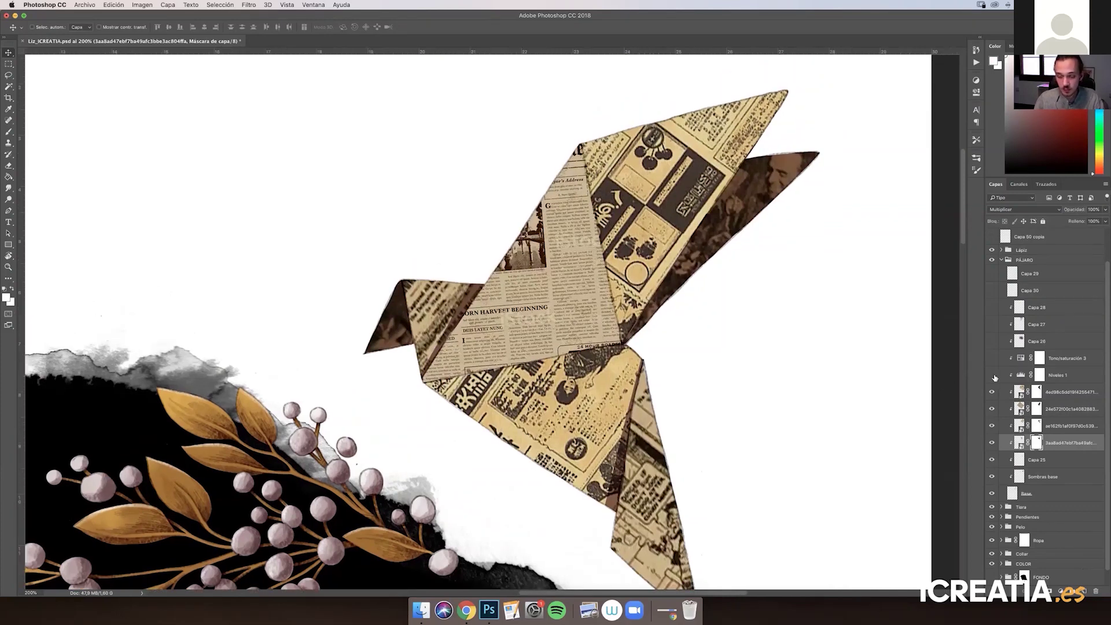
{"action": "left_click", "coordinate": [1058, 377]}
{"action": "left_click", "coordinate": [993, 376]}
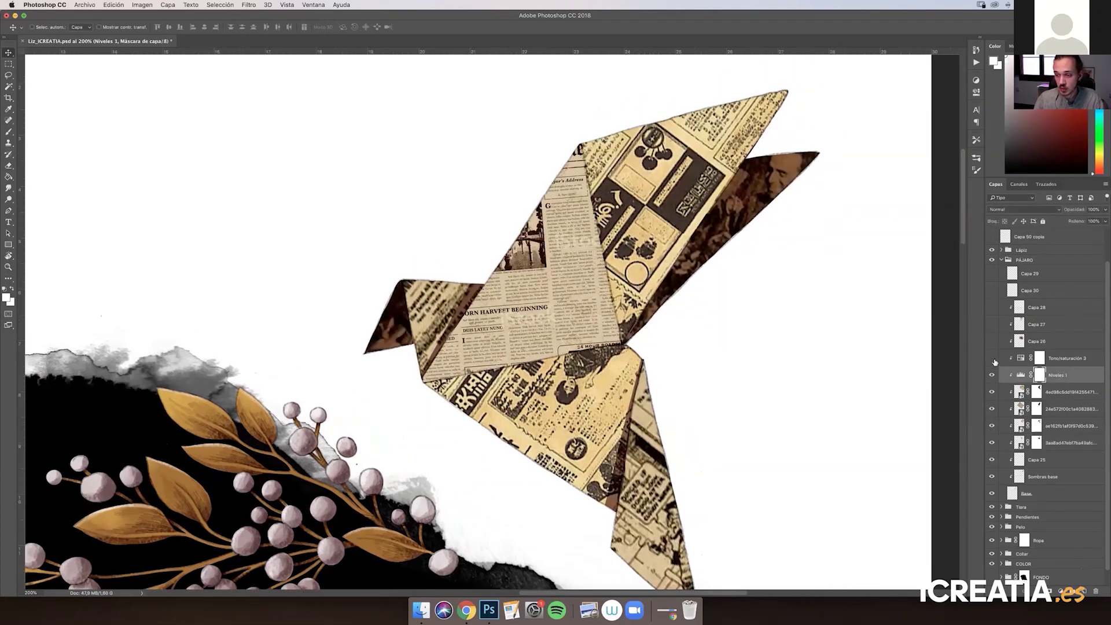
Compare the bird with and without the Niveles 1 and Tono/saturación 3 adjustment layers
{"action": "left_click", "coordinate": [992, 377]}
{"action": "left_click", "coordinate": [992, 377]}
{"action": "left_click", "coordinate": [991, 359]}
{"action": "left_click", "coordinate": [991, 361]}
{"action": "left_click", "coordinate": [993, 376]}
{"action": "left_click", "coordinate": [993, 376]}
Open the Niveles 1 settings, try a different input level on the bird's textures, and undo the change
{"action": "double_click", "coordinate": [1020, 376]}
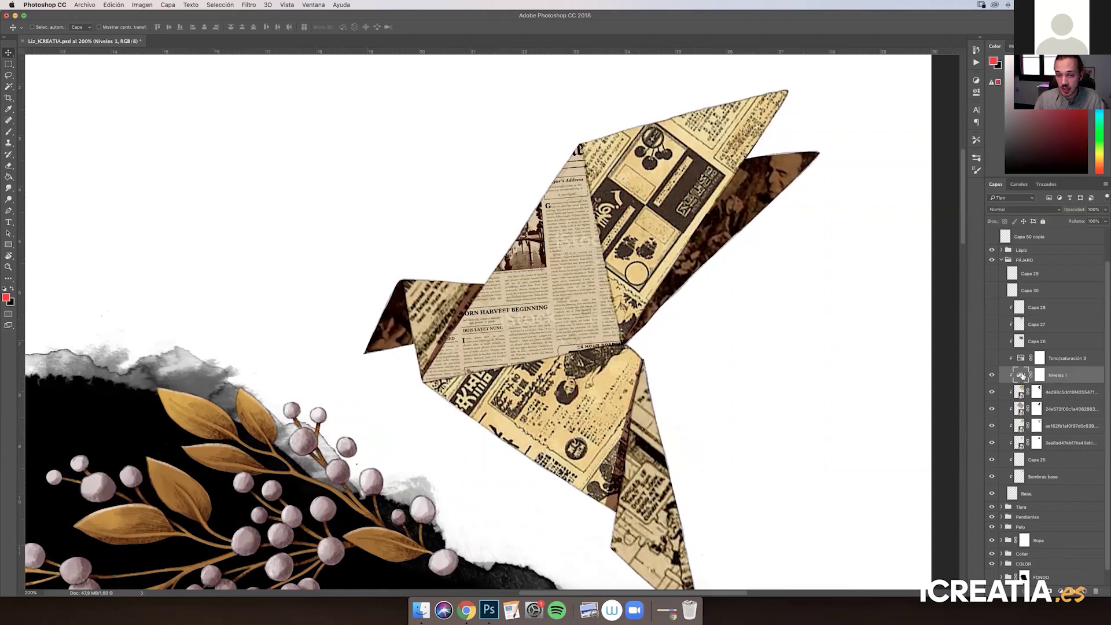
{"action": "left_click_drag", "start_coordinate": [867, 166], "coordinate": [913, 166]}
{"action": "key", "text": "alt+super+z"}
{"action": "key", "text": "alt+super+z"}
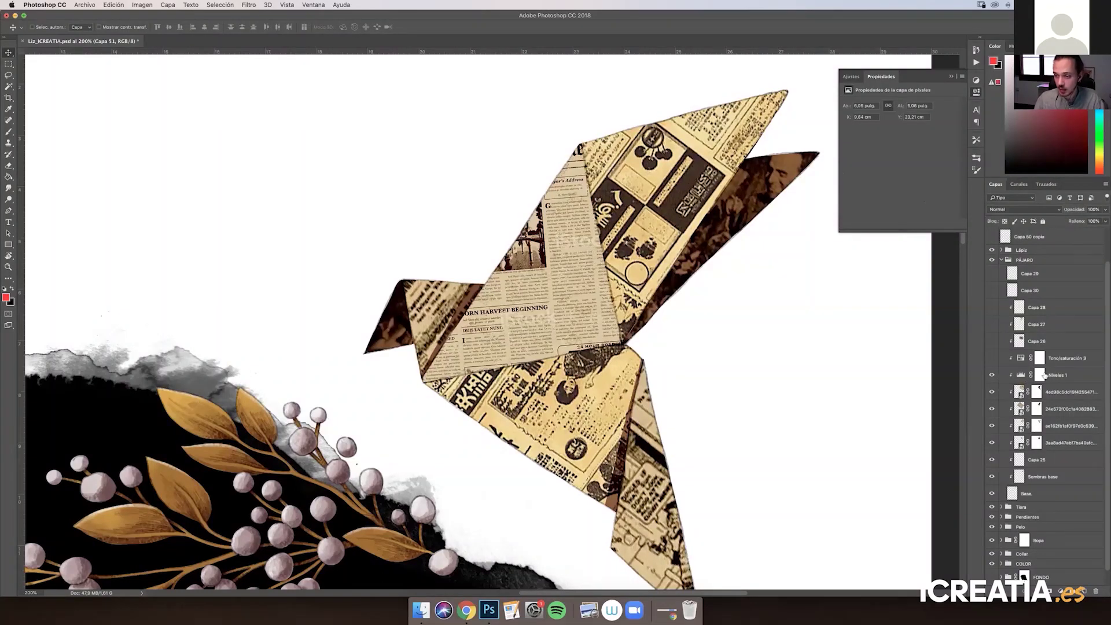
{"action": "left_click", "coordinate": [1063, 376]}
{"action": "key", "text": "super+z"}
{"action": "key", "text": "super+z"}
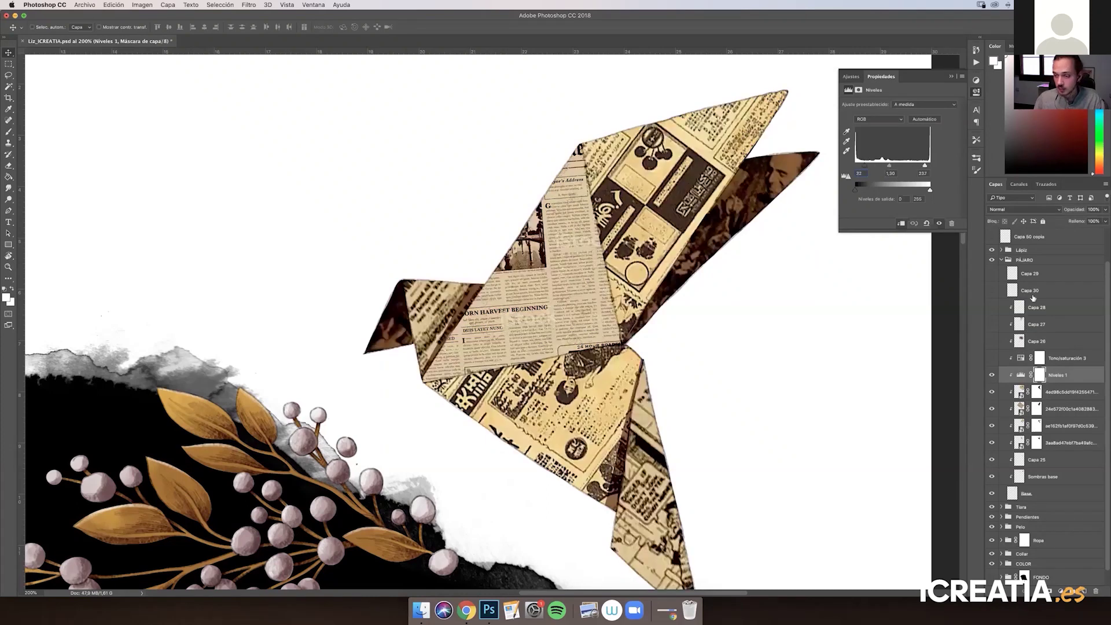
Show the Tono/saturación 3 adjustment layer on the bird and try out its hue and saturation settings
{"action": "left_click", "coordinate": [1056, 358]}
{"action": "left_click", "coordinate": [992, 358]}
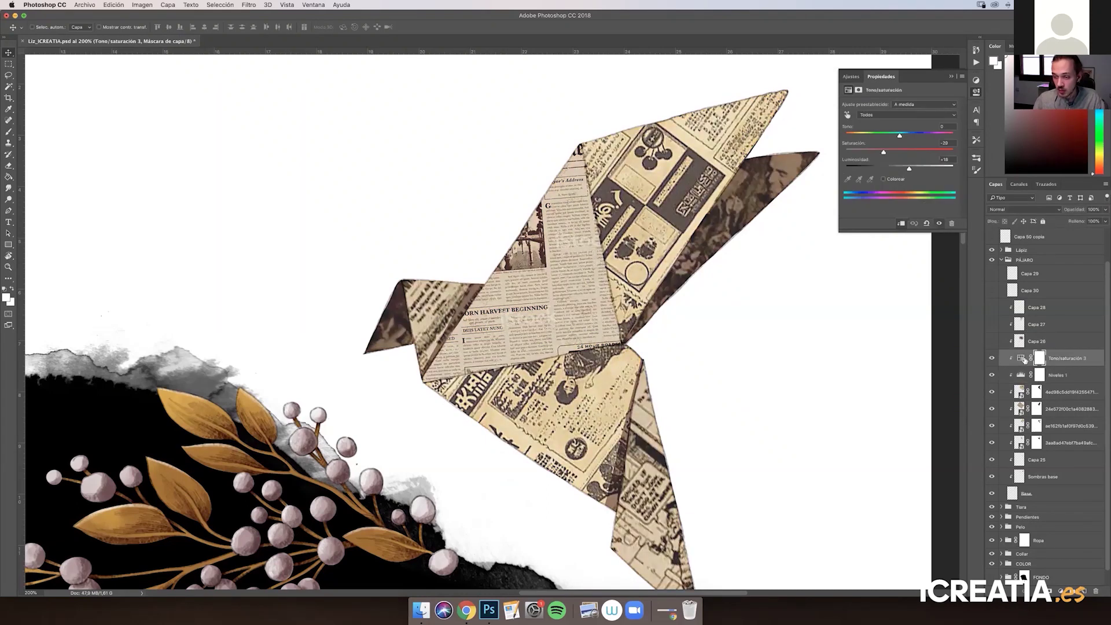
{"action": "left_click_drag", "start_coordinate": [899, 137], "coordinate": [883, 153]}
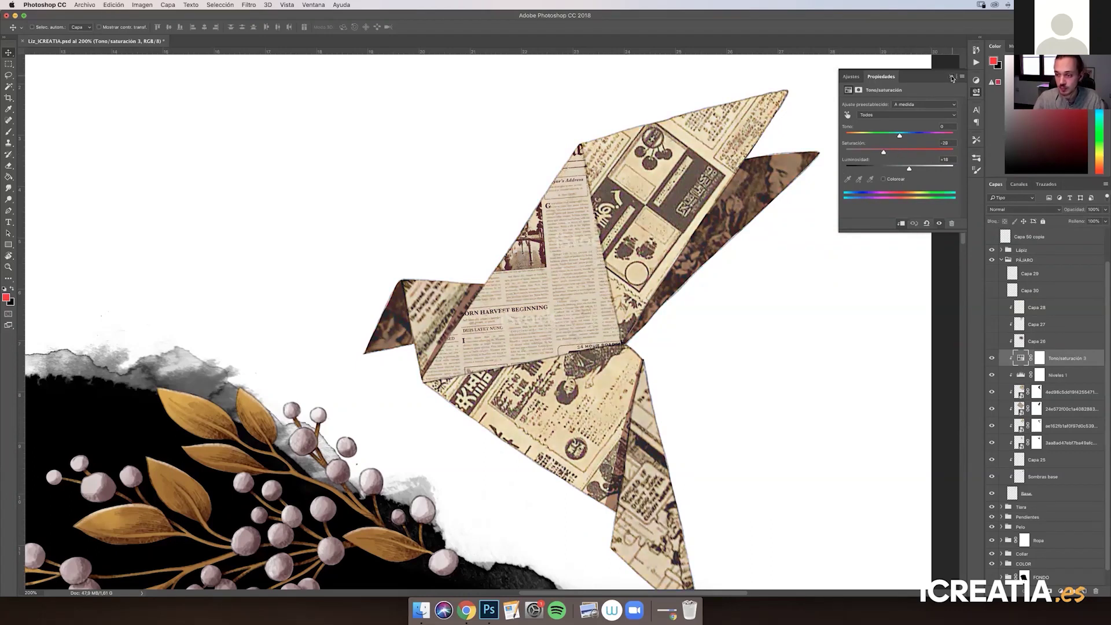
{"action": "left_click", "coordinate": [951, 77]}
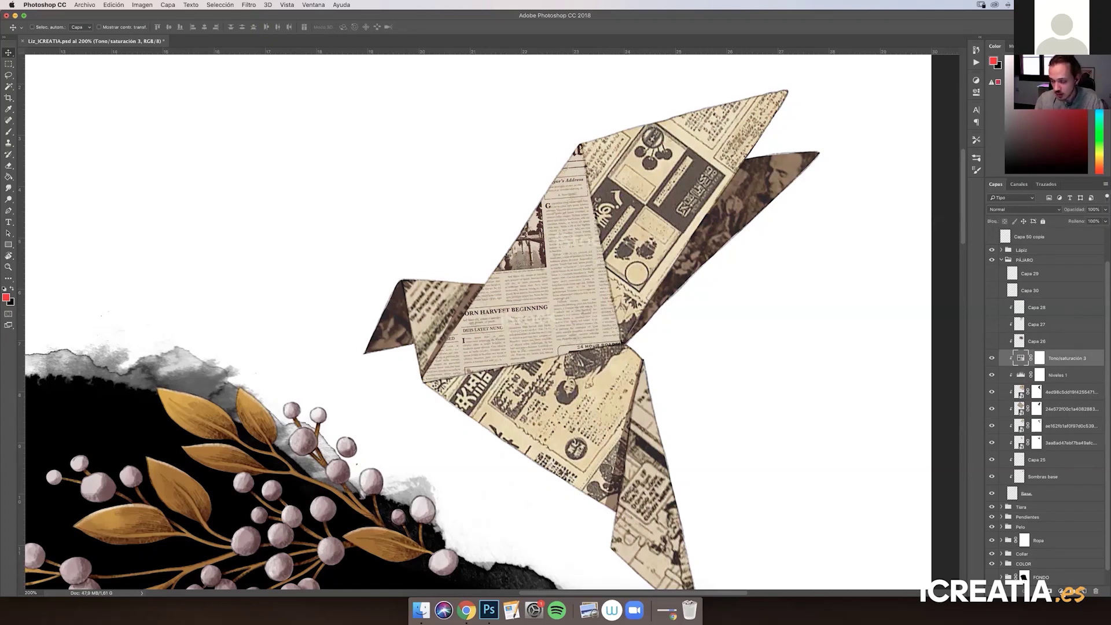
View the list of available adjustment layer types without adding one
{"action": "left_click", "coordinate": [1061, 590]}
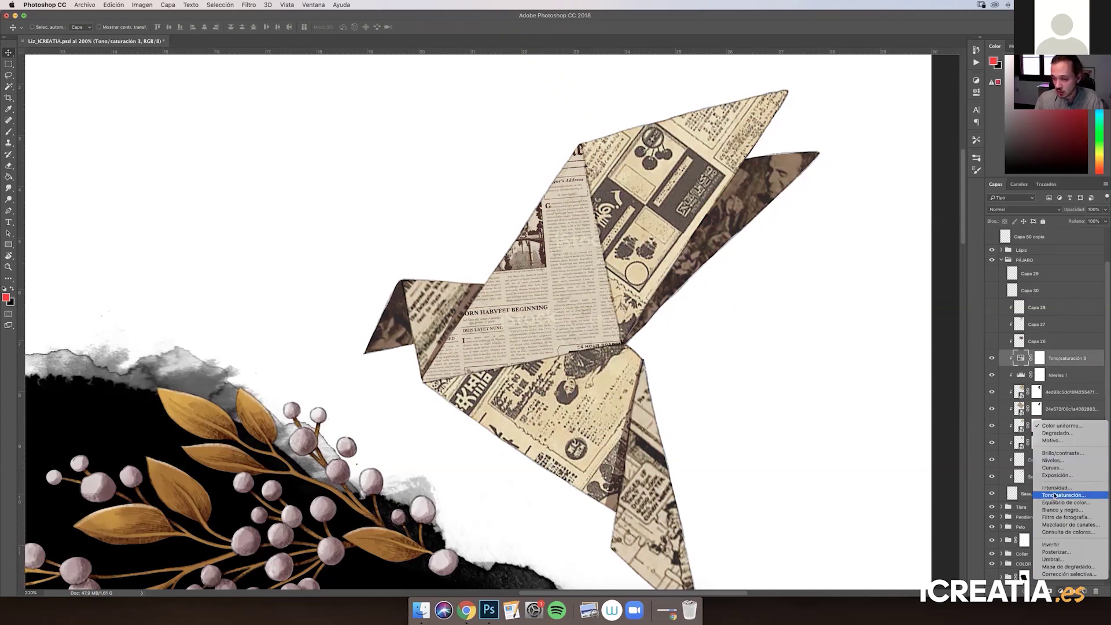
{"action": "left_click", "coordinate": [823, 295]}
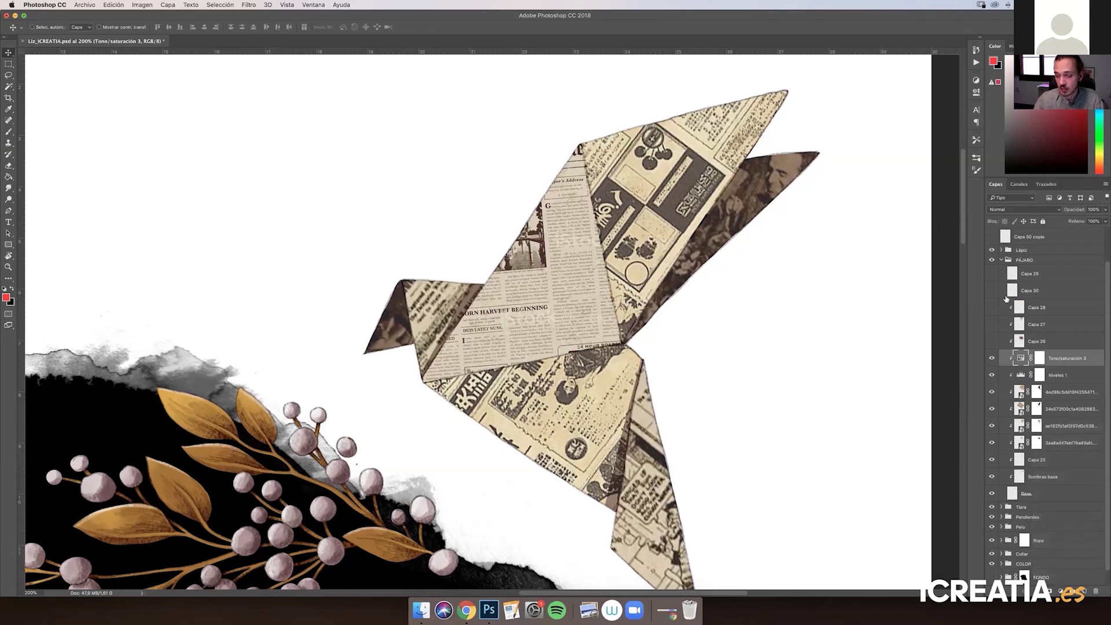
Show Capa 26 on the bird, comparing the paper with and without it
{"action": "left_click", "coordinate": [992, 341]}
{"action": "left_click", "coordinate": [992, 341]}
{"action": "left_click", "coordinate": [992, 342]}
{"action": "left_click_drag", "start_coordinate": [851, 341], "coordinate": [826, 314]}
Show Capa 27 and Capa 28 on the bird, comparing the paper with and without each layer
{"action": "left_click", "coordinate": [991, 324]}
{"action": "left_click", "coordinate": [992, 324]}
{"action": "left_click", "coordinate": [992, 324]}
{"action": "left_click", "coordinate": [991, 324]}
{"action": "left_click", "coordinate": [992, 324]}
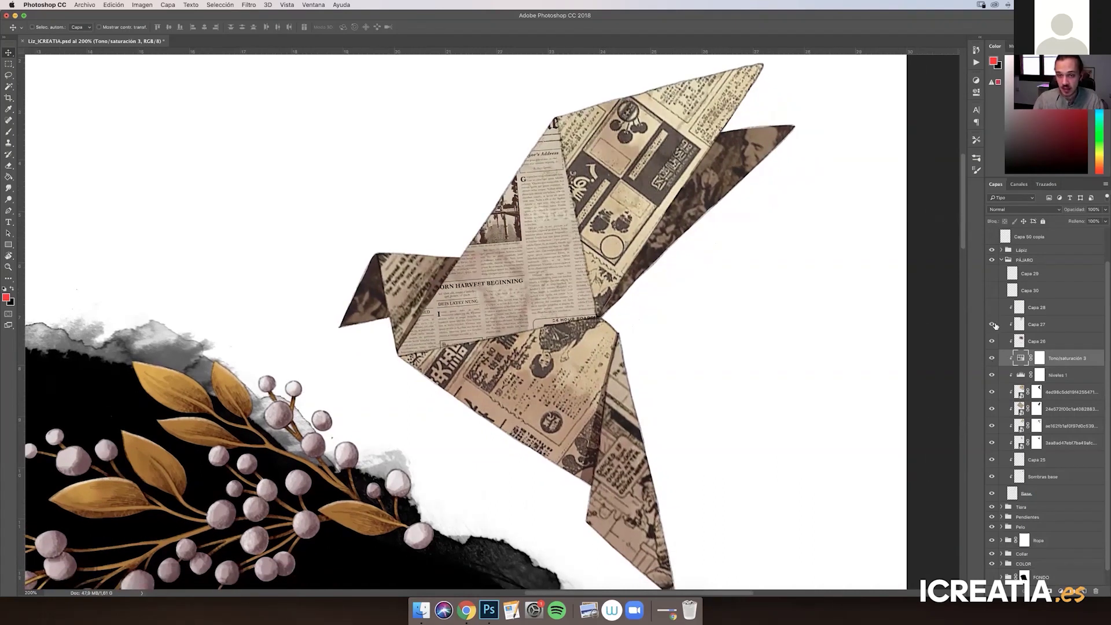
{"action": "left_click", "coordinate": [992, 307]}
{"action": "left_click", "coordinate": [991, 306]}
{"action": "left_click", "coordinate": [992, 306]}
{"action": "left_click", "coordinate": [992, 306]}
{"action": "left_click", "coordinate": [991, 307]}
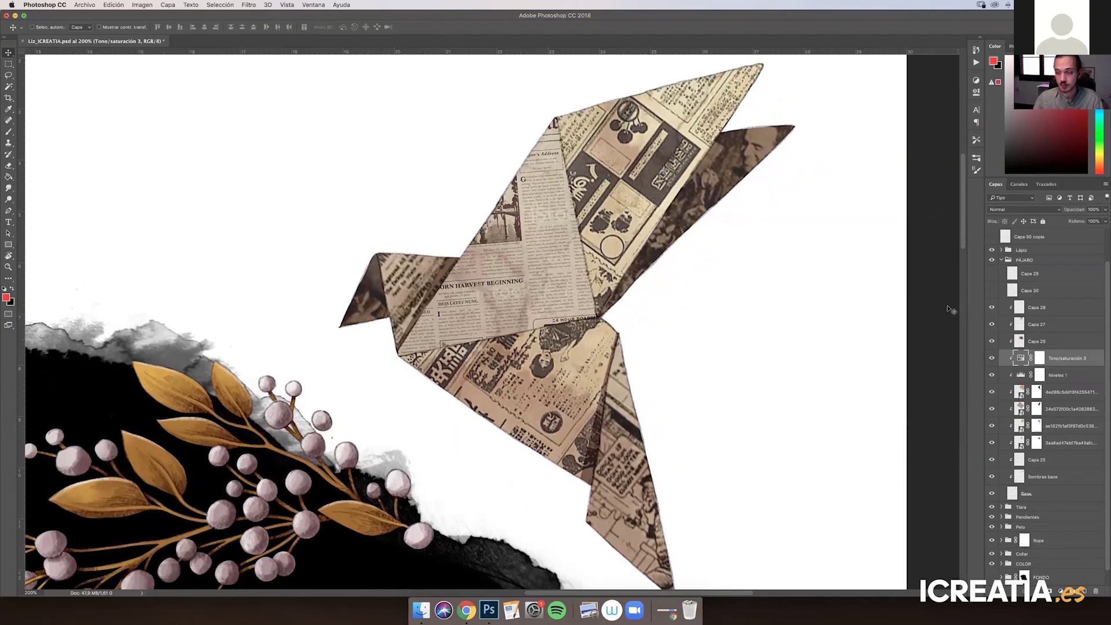
Show the small crown on Capa 29 and Capa 30 above the bird, hide it again, and collapse the PÁJARO group
{"action": "left_click", "coordinate": [992, 275]}
{"action": "left_click", "coordinate": [992, 276]}
{"action": "left_click", "coordinate": [992, 278]}
{"action": "left_click", "coordinate": [992, 278]}
{"action": "left_click", "coordinate": [992, 290]}
{"action": "left_click", "coordinate": [991, 278]}
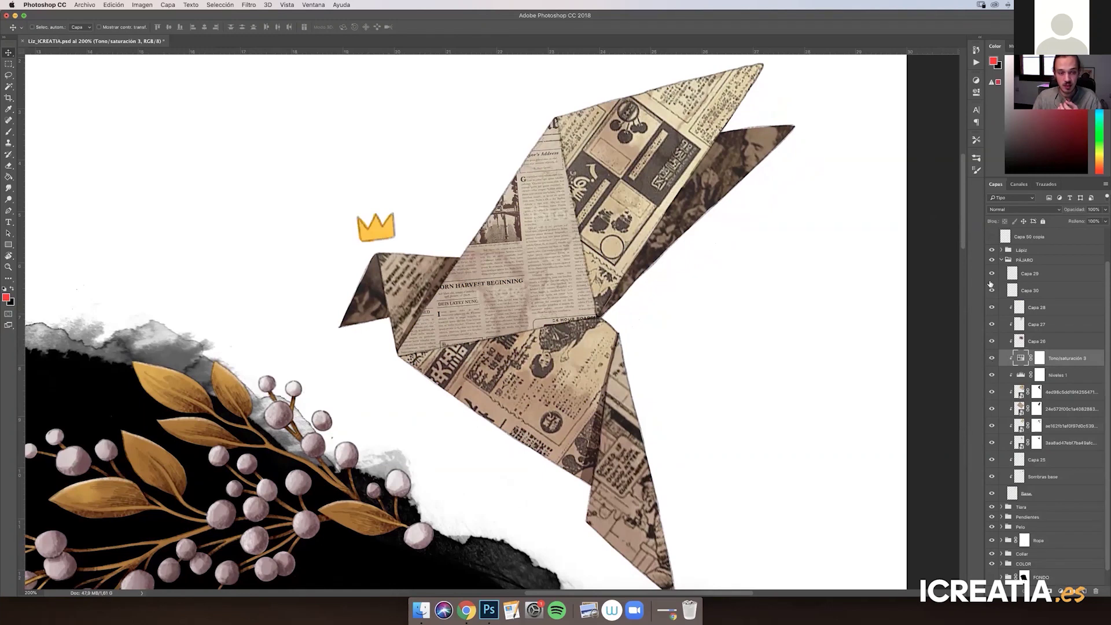
{"action": "left_click_drag", "start_coordinate": [990, 283], "coordinate": [988, 293]}
{"action": "left_click", "coordinate": [1001, 260]}
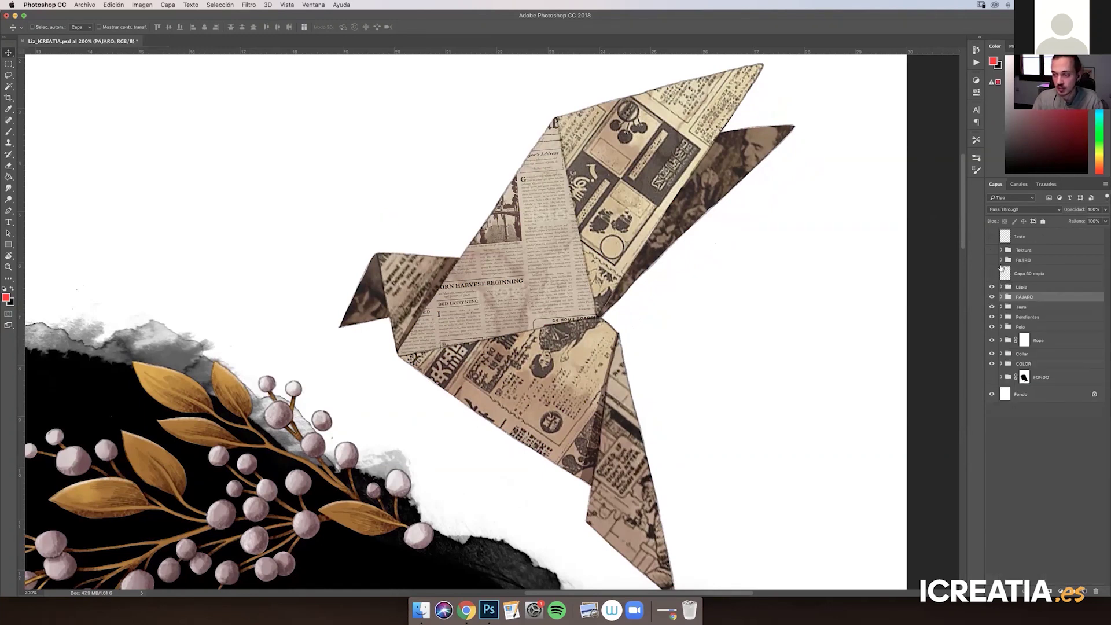
Delete the red colour layer Capa 51 from the Collar group and collapse the group
{"action": "key", "text": "super+minus"}
{"action": "key", "text": "super+minus"}
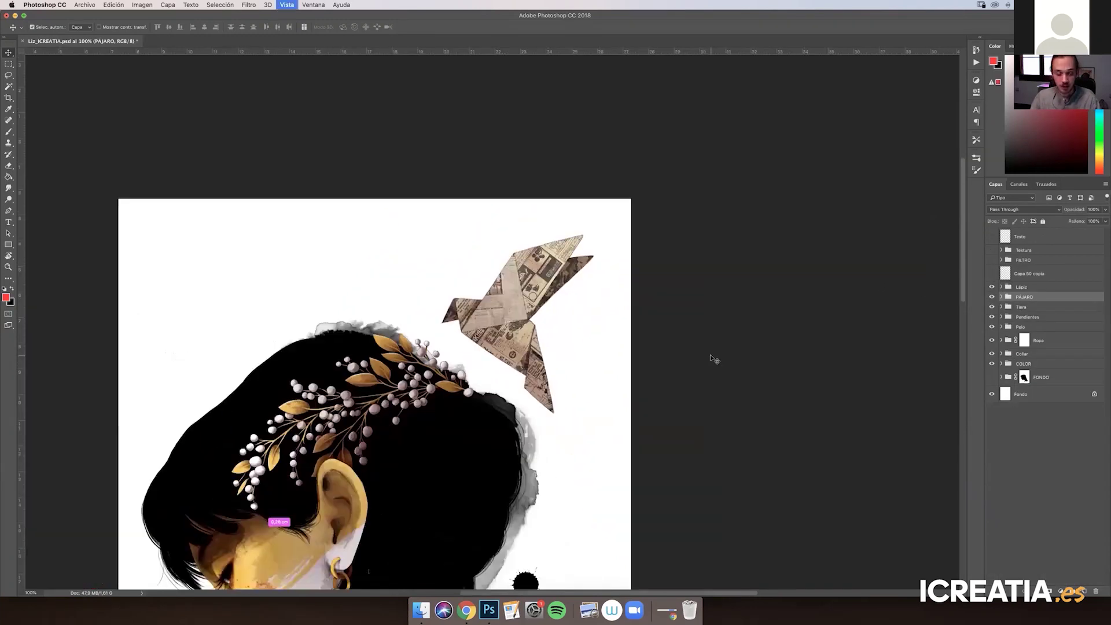
{"action": "key", "text": "super+minus"}
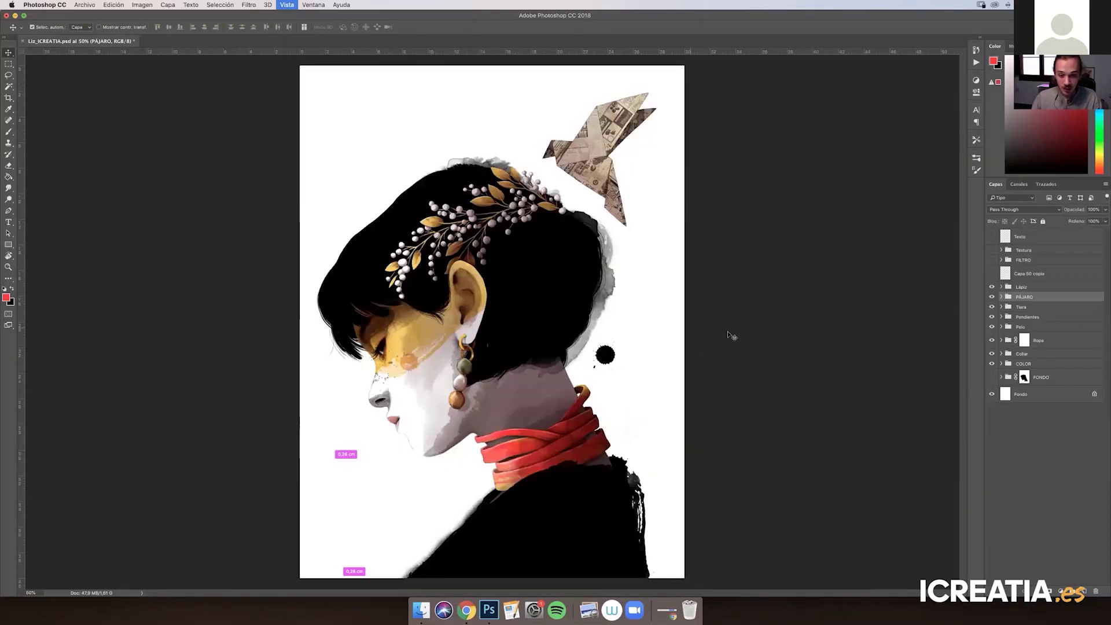
{"action": "left_click", "coordinate": [1001, 355]}
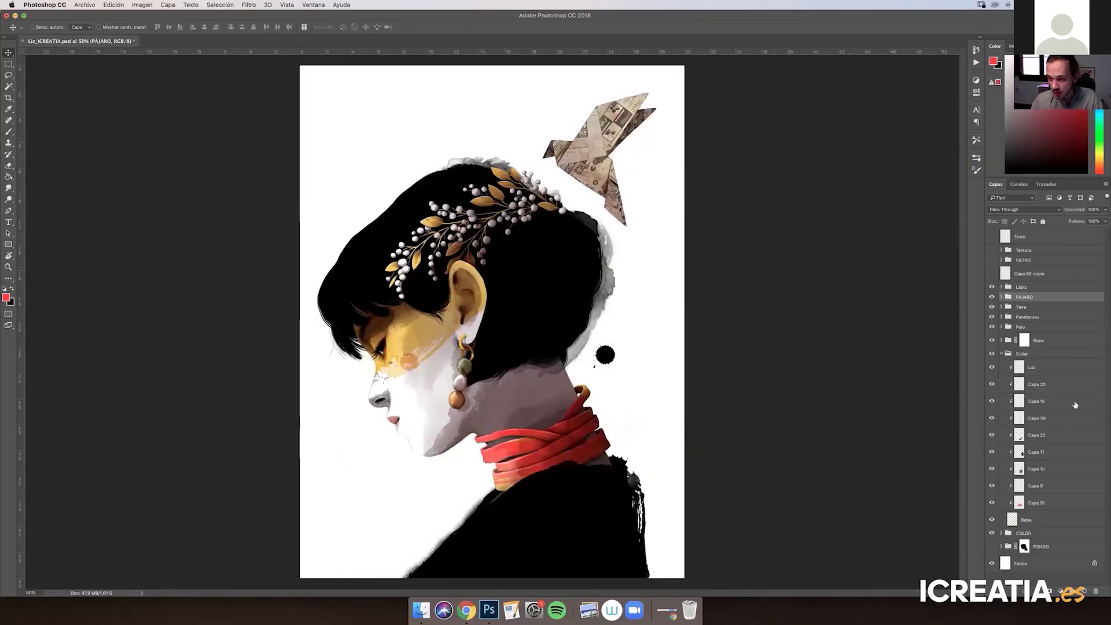
{"action": "left_click", "coordinate": [1038, 503]}
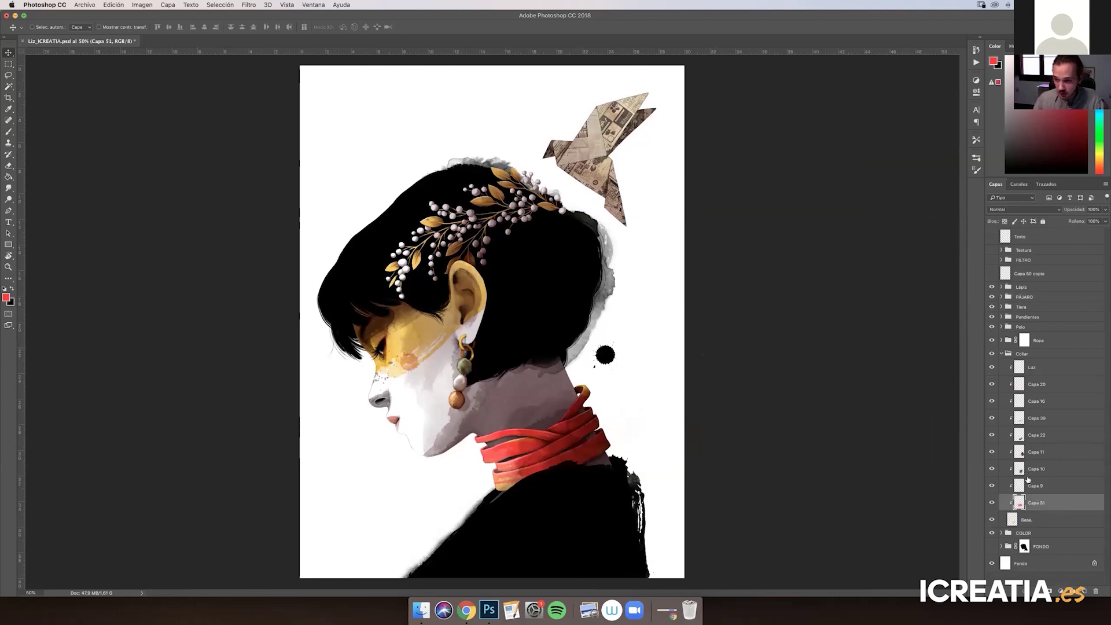
{"action": "left_click", "coordinate": [1002, 354]}
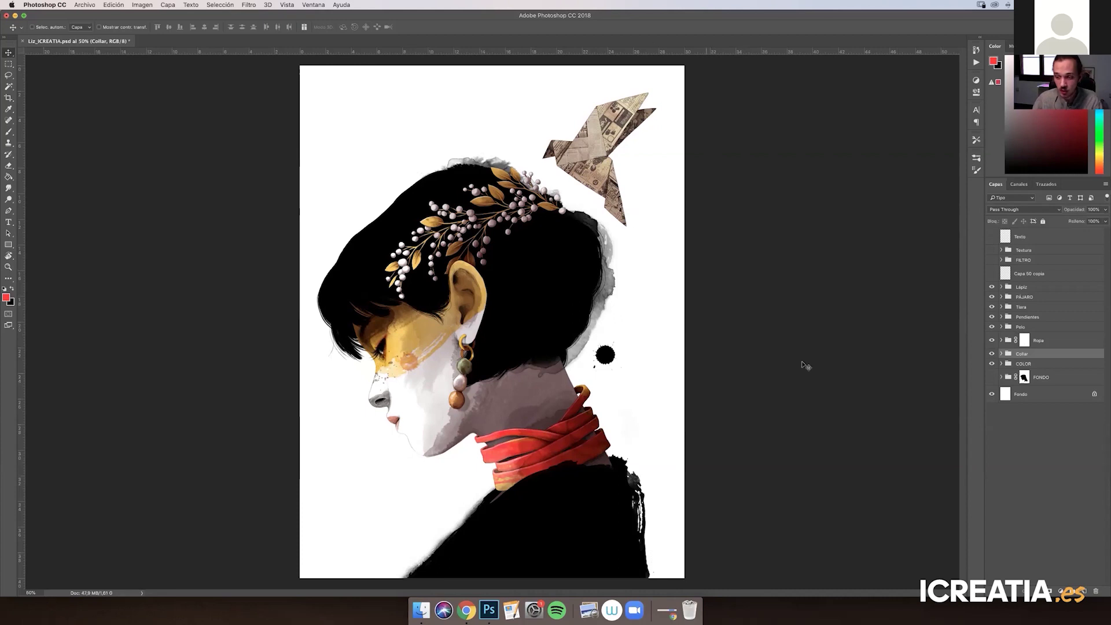
{"action": "left_click", "coordinate": [1000, 353]}
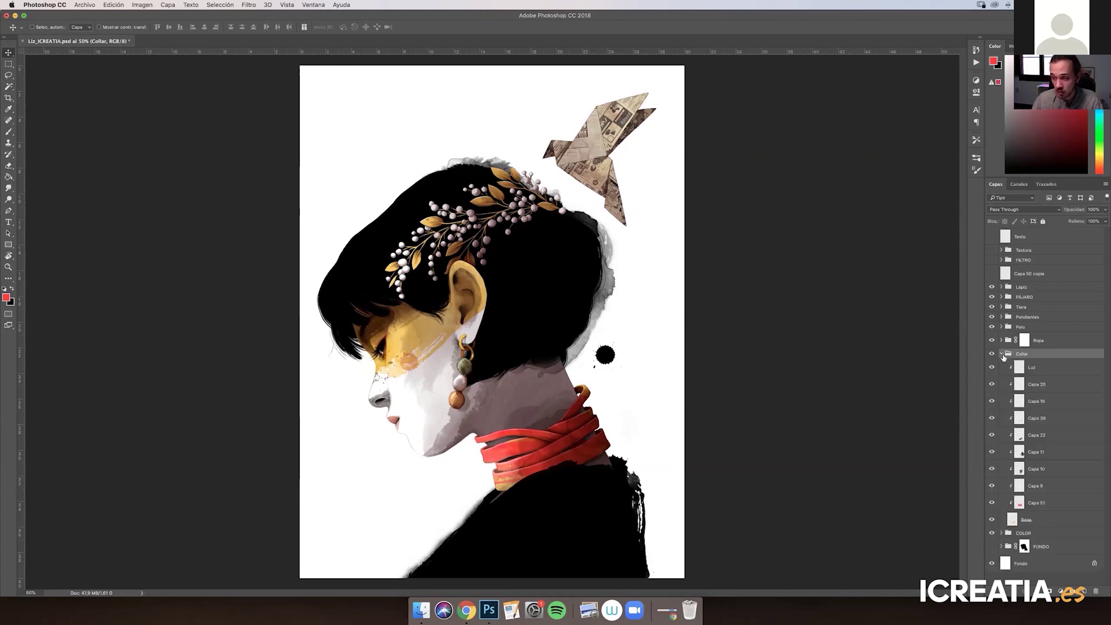
{"action": "left_click", "coordinate": [1036, 504]}
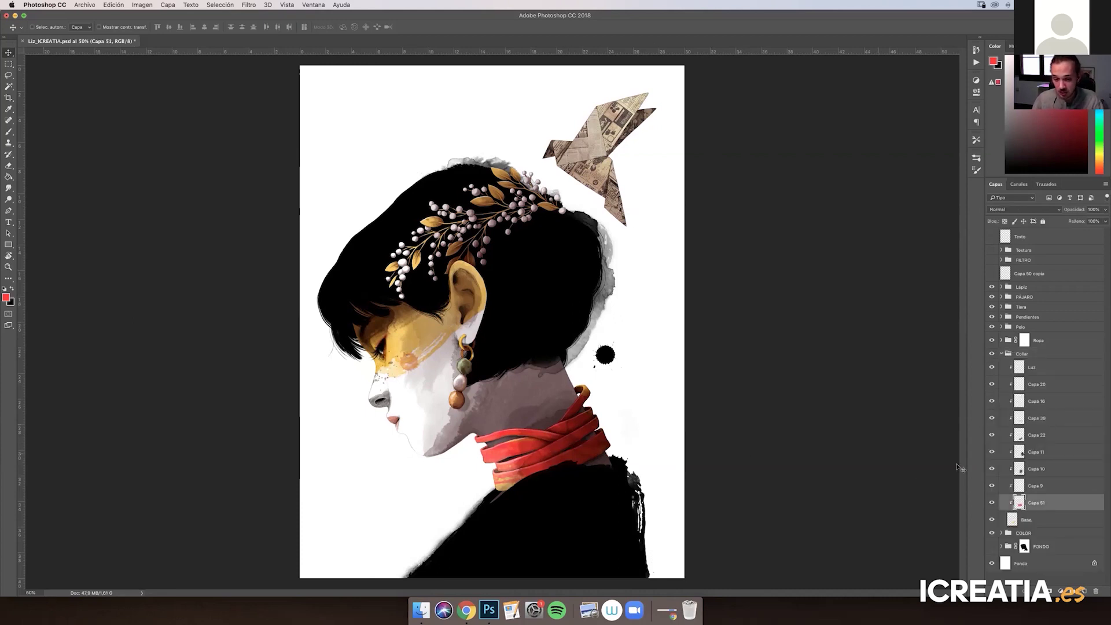
{"action": "left_click_drag", "start_coordinate": [1029, 505], "coordinate": [1095, 591]}
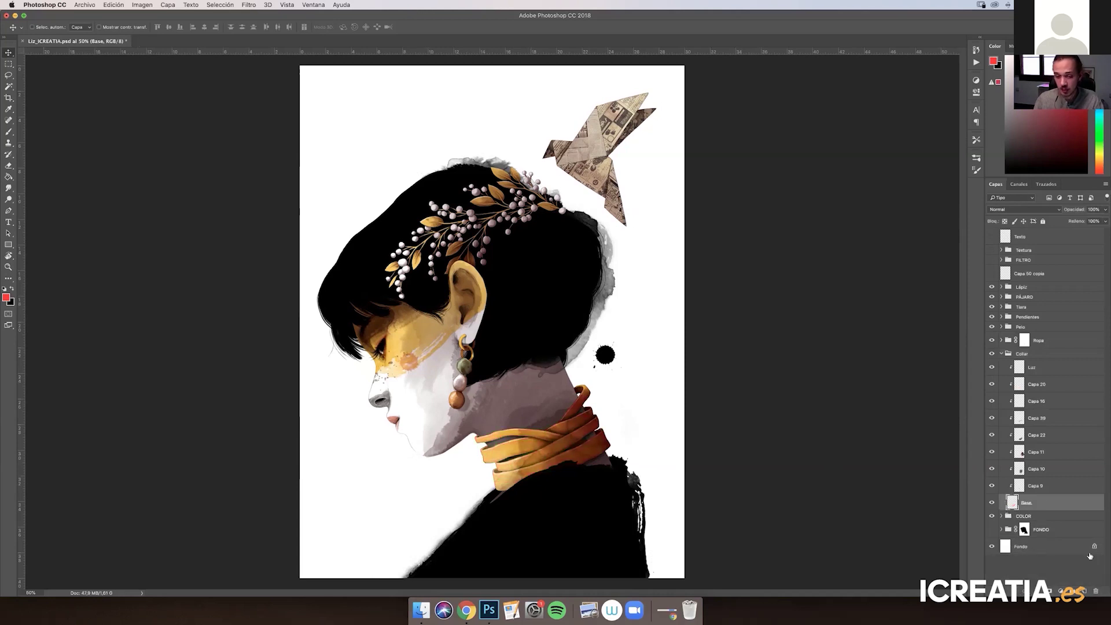
{"action": "left_click", "coordinate": [1002, 354]}
{"action": "left_click", "coordinate": [1040, 355]}
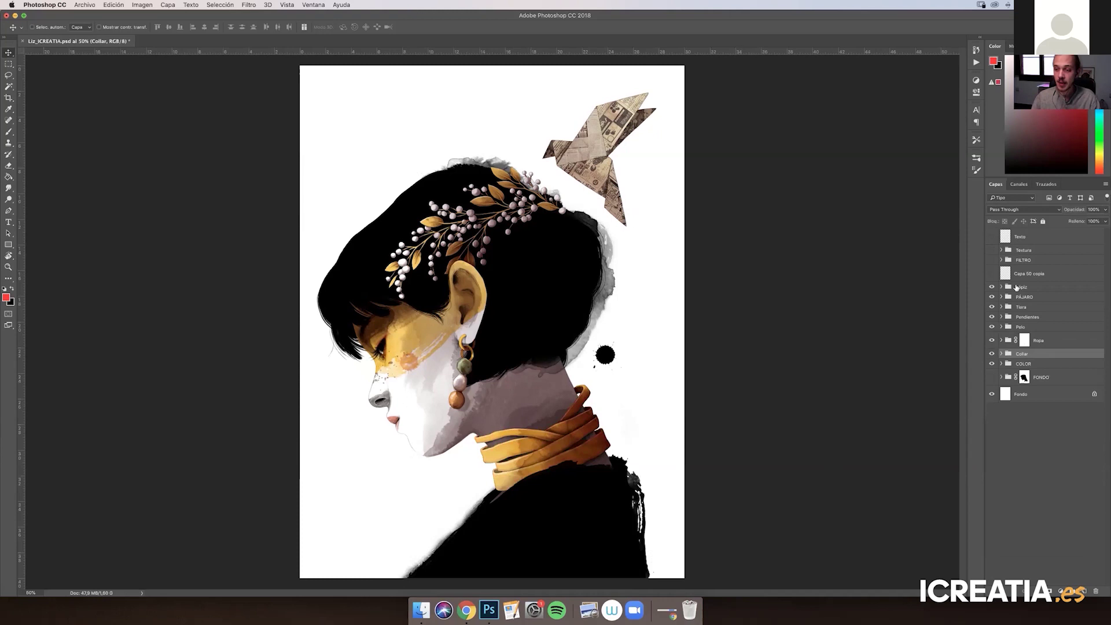
Show the FONDO background group behind the portrait and expand it to list its layers
{"action": "left_click", "coordinate": [991, 377]}
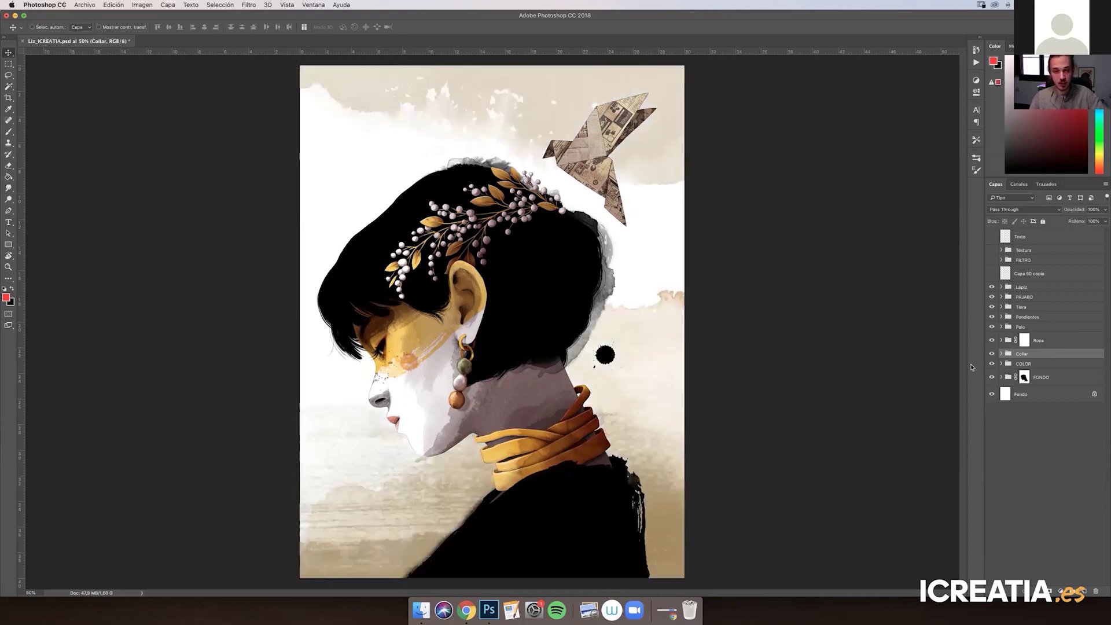
{"action": "left_click", "coordinate": [1002, 378]}
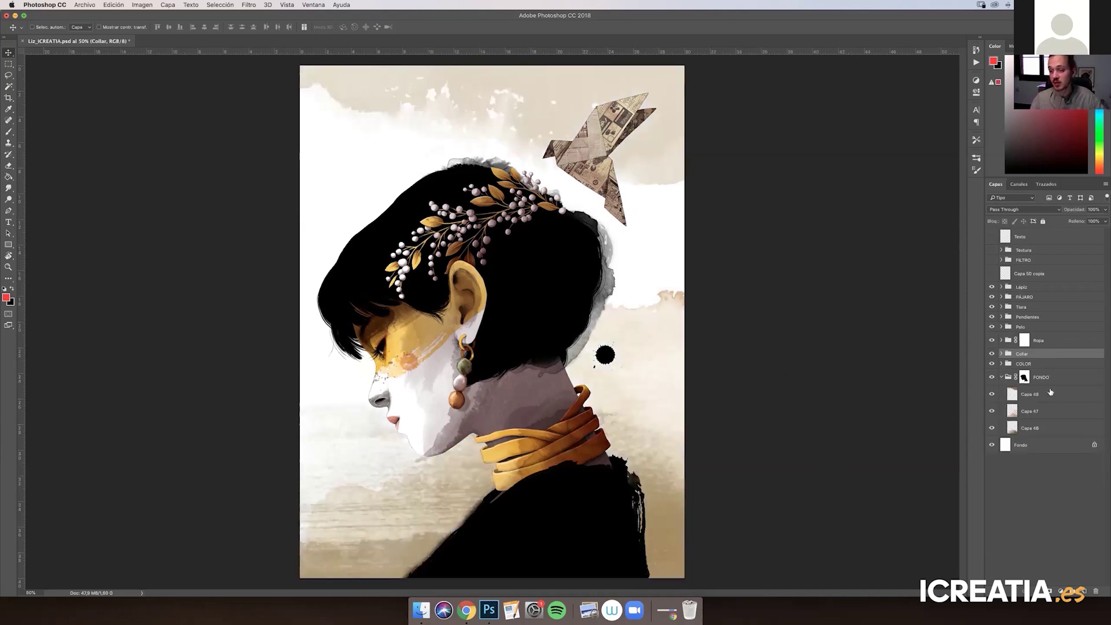
Delete the FONDO group's layer mask, select the group's uppermost layer, and undo the mask deletion
{"action": "left_click_drag", "start_coordinate": [1035, 376], "coordinate": [1095, 590]}
{"action": "key", "text": "Return"}
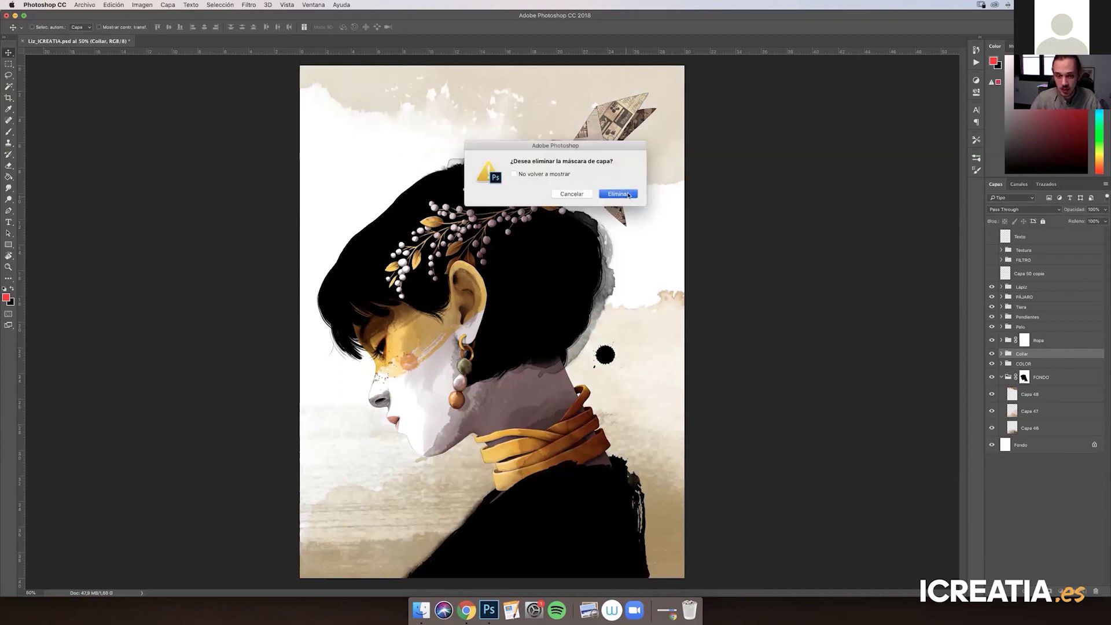
{"action": "left_click", "coordinate": [1024, 394]}
{"action": "left_click_drag", "start_coordinate": [423, 101], "coordinate": [479, 110]}
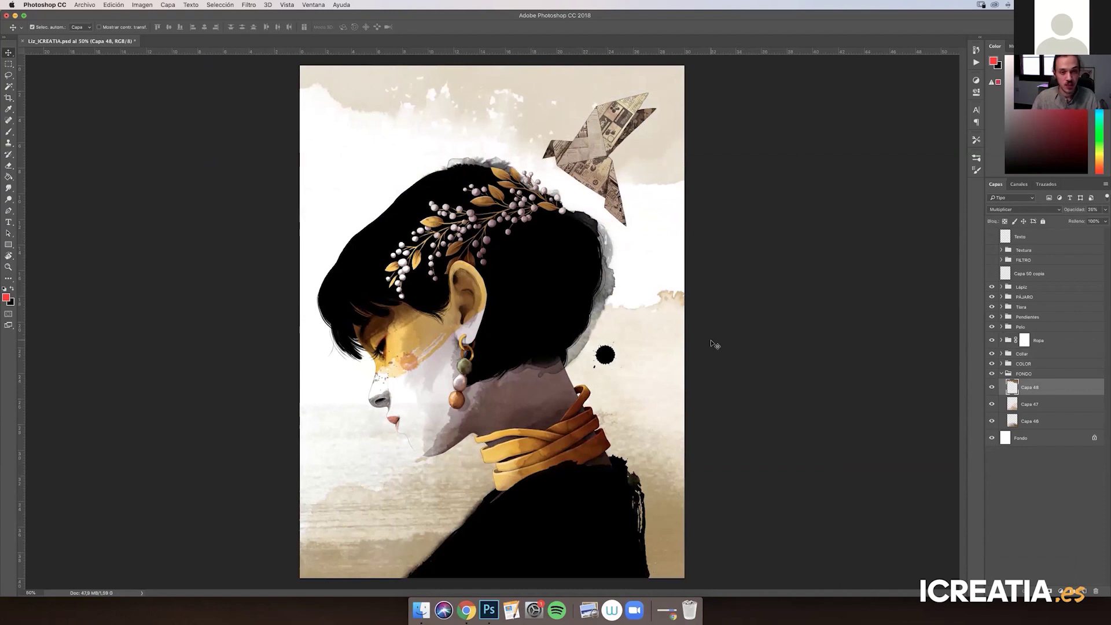
{"action": "key", "text": "alt+super+z"}
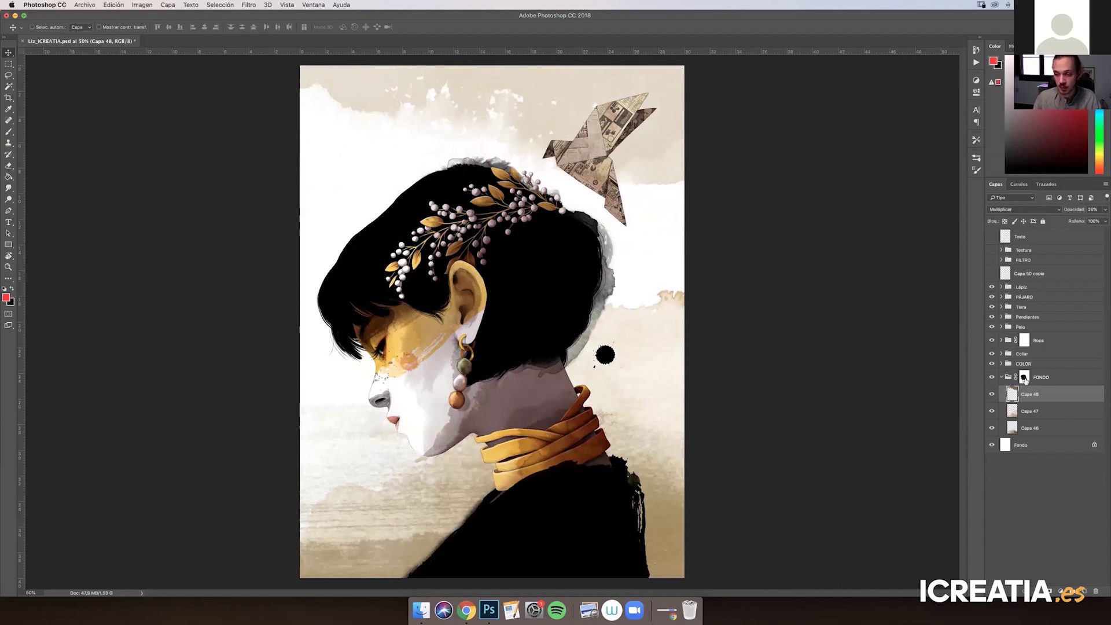
Select the FONDO group's layer mask and collapse the group
{"action": "left_click", "coordinate": [1024, 379]}
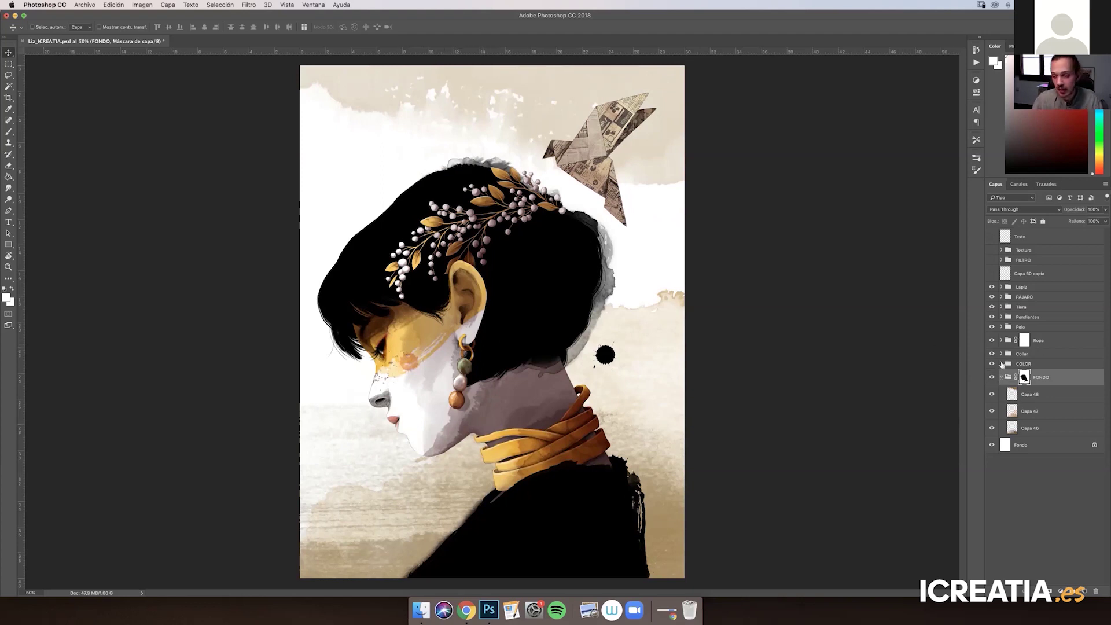
{"action": "left_click", "coordinate": [1001, 377]}
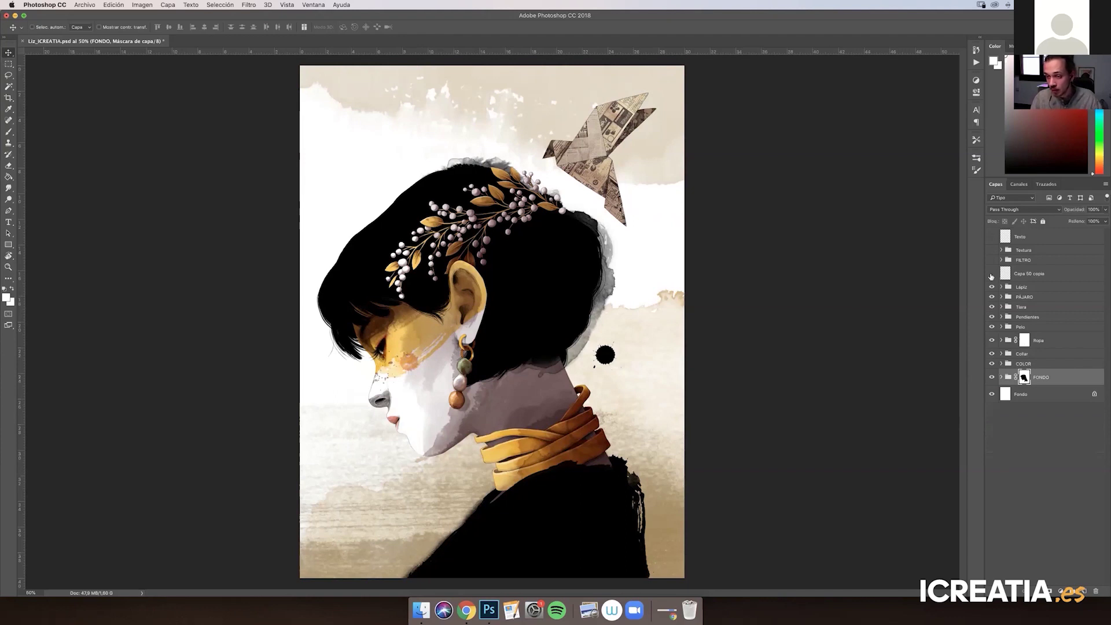
Show the vertical signature layer and the Textura group with its paper texture over the whole portrait
{"action": "left_click", "coordinate": [992, 274]}
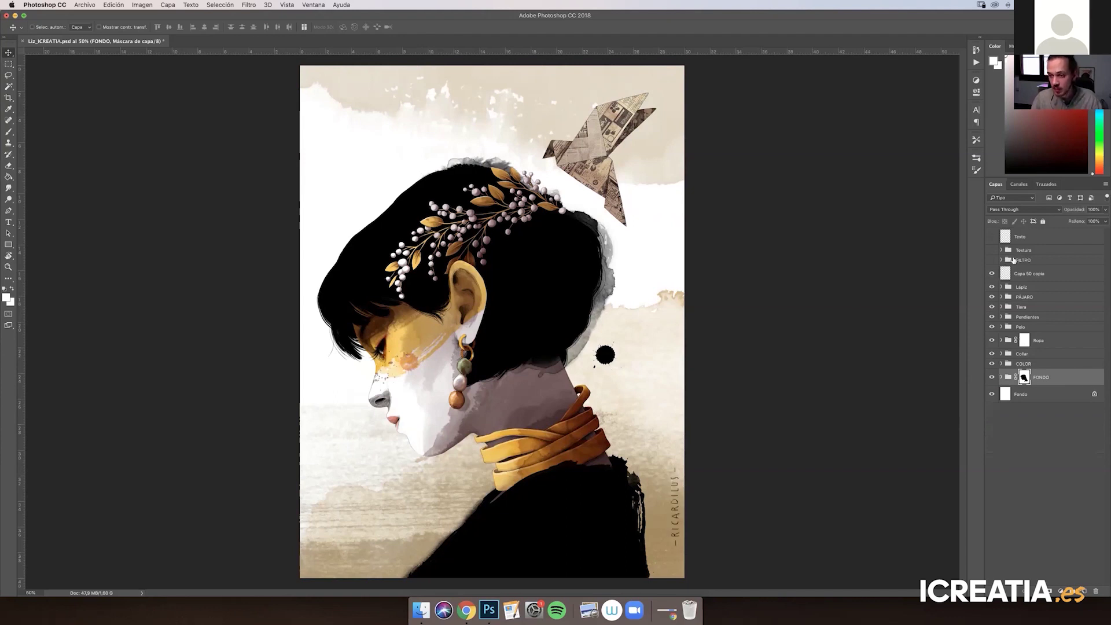
{"action": "left_click", "coordinate": [1002, 250]}
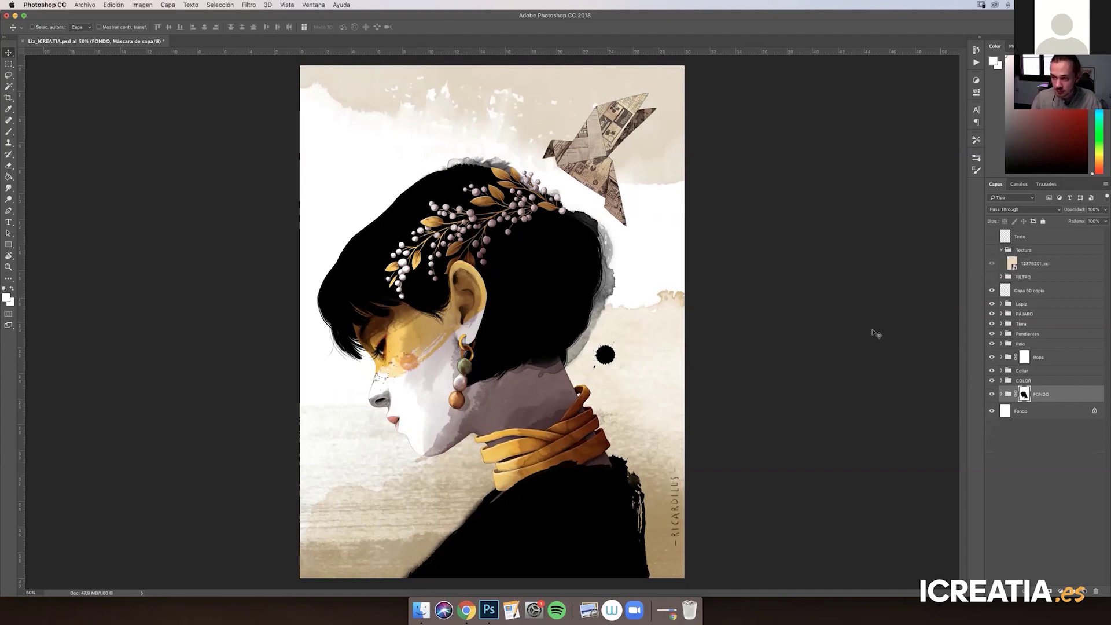
{"action": "left_click", "coordinate": [992, 251]}
{"action": "left_click", "coordinate": [992, 264]}
{"action": "left_click", "coordinate": [1041, 264]}
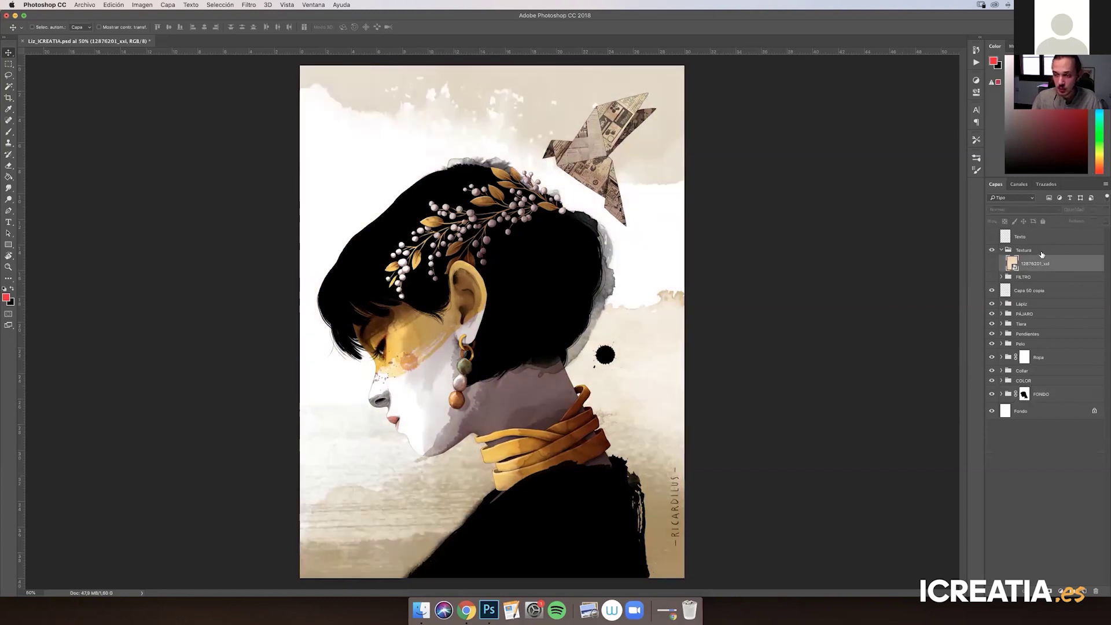
{"action": "left_click", "coordinate": [992, 264]}
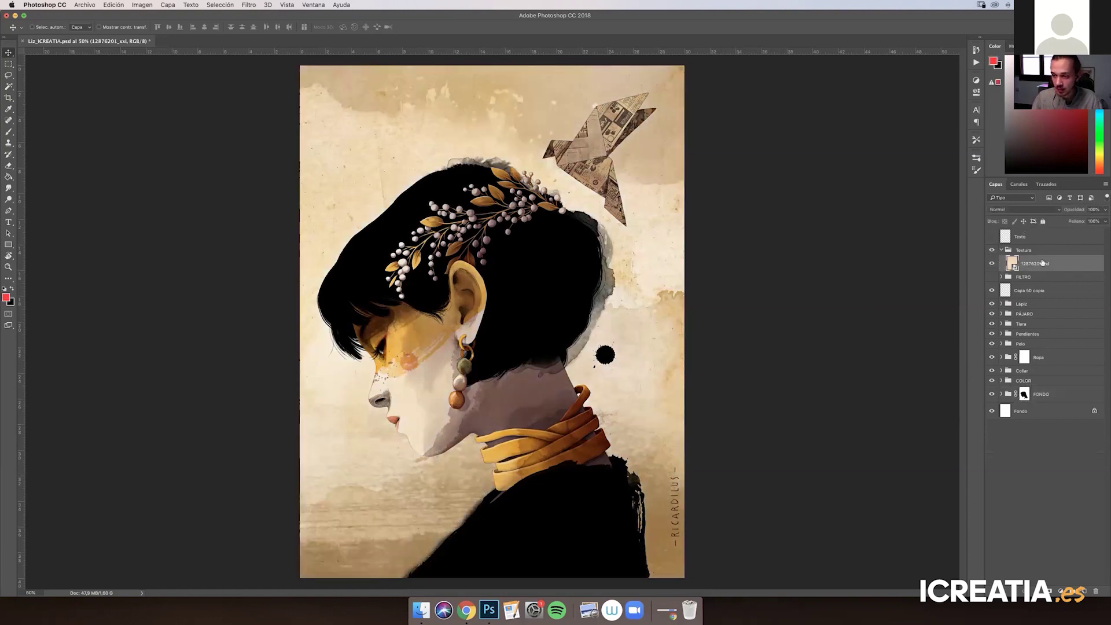
Set the Textura group's blend mode to Normal and its opacity to 100% to expose the paper texture
{"action": "left_click", "coordinate": [1011, 209]}
{"action": "left_click", "coordinate": [1020, 209]}
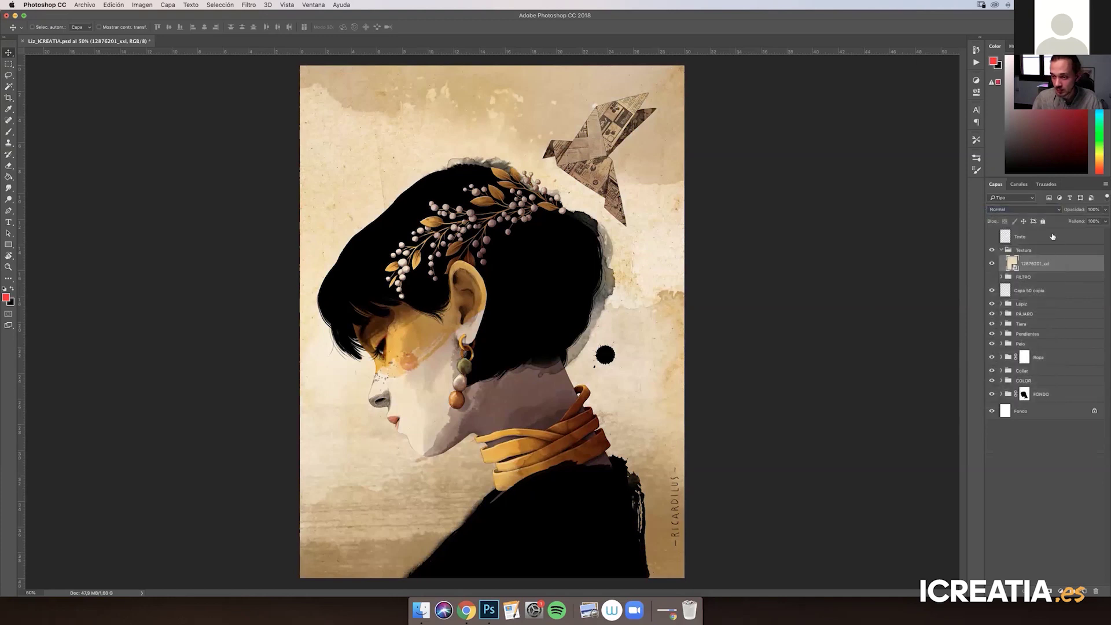
{"action": "left_click", "coordinate": [1024, 251]}
{"action": "left_click", "coordinate": [1021, 209]}
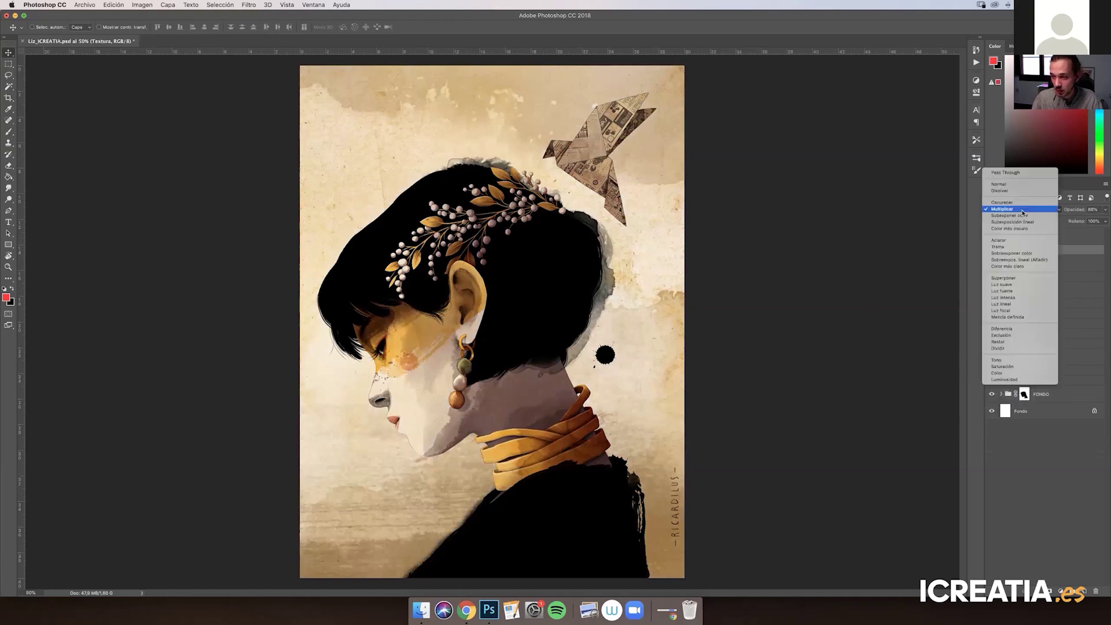
{"action": "left_click", "coordinate": [1012, 180]}
{"action": "left_click", "coordinate": [1104, 209]}
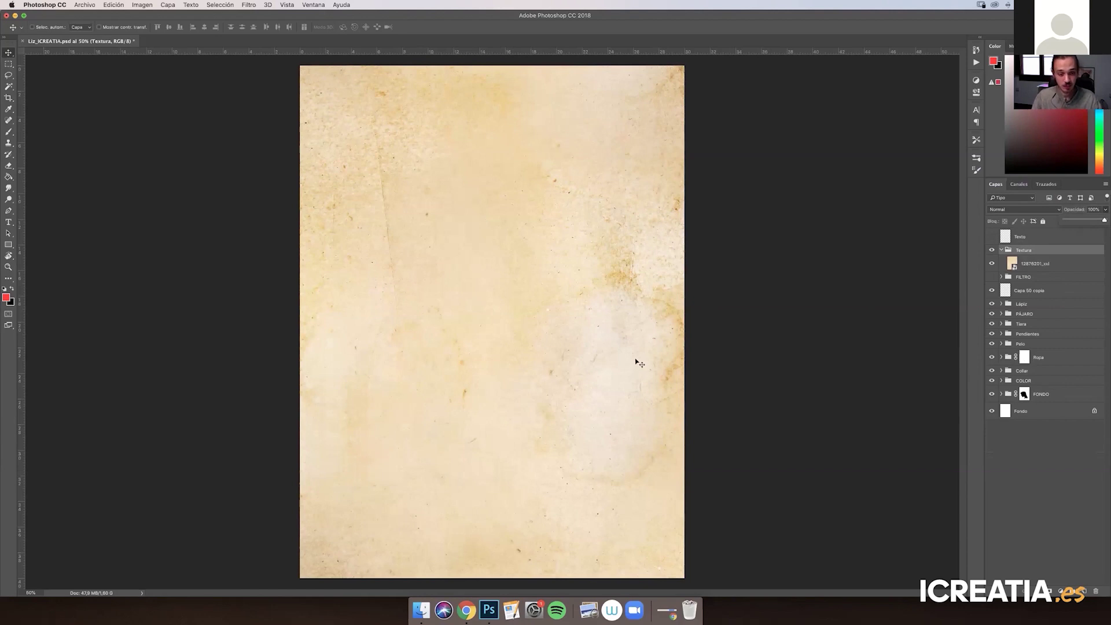
Inspect the paper texture's stains, creases and grain close up across the whole canvas
{"action": "key", "text": "super+plus"}
{"action": "key", "text": "super+plus"}
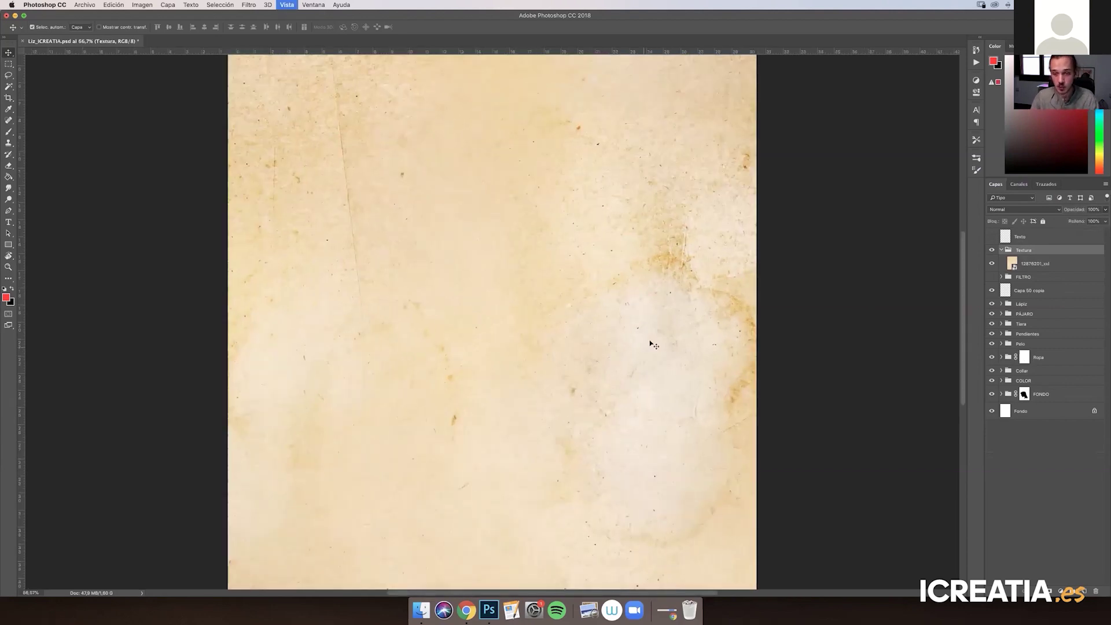
{"action": "left_click_drag", "start_coordinate": [724, 321], "coordinate": [704, 357]}
{"action": "scroll", "coordinate": [703, 356], "scroll_direction": "right", "scroll_amount": 3}
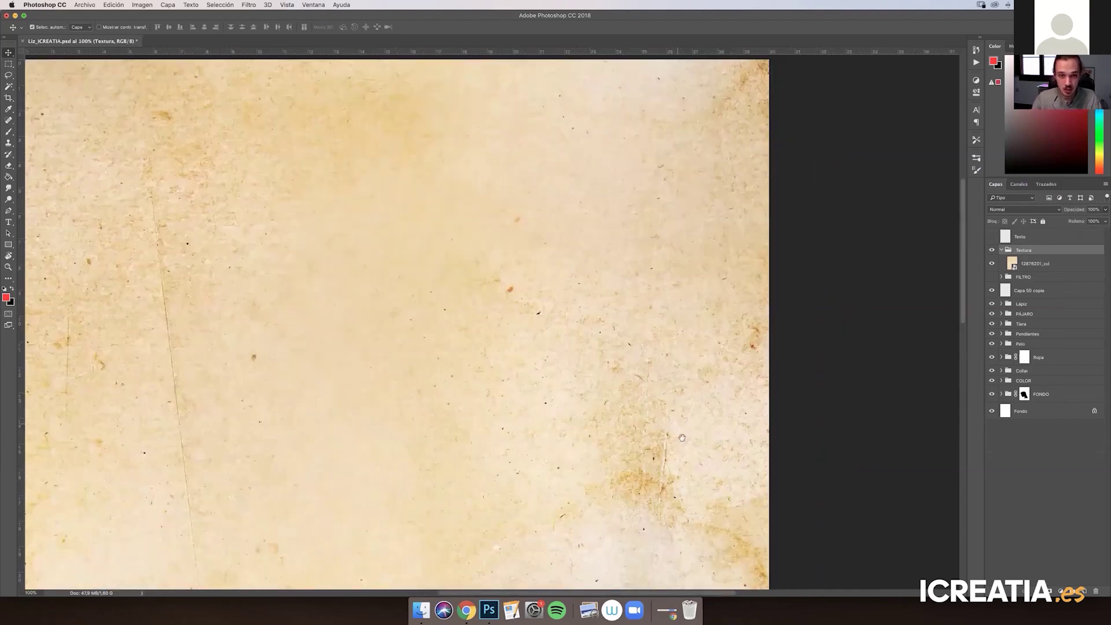
{"action": "scroll", "coordinate": [704, 359], "scroll_direction": "up", "scroll_amount": 5}
{"action": "scroll", "coordinate": [703, 358], "scroll_direction": "left", "scroll_amount": 8}
{"action": "scroll", "coordinate": [703, 368], "scroll_direction": "down", "scroll_amount": 5}
{"action": "scroll", "coordinate": [704, 368], "scroll_direction": "left", "scroll_amount": 3}
{"action": "scroll", "coordinate": [699, 347], "scroll_direction": "right", "scroll_amount": 7}
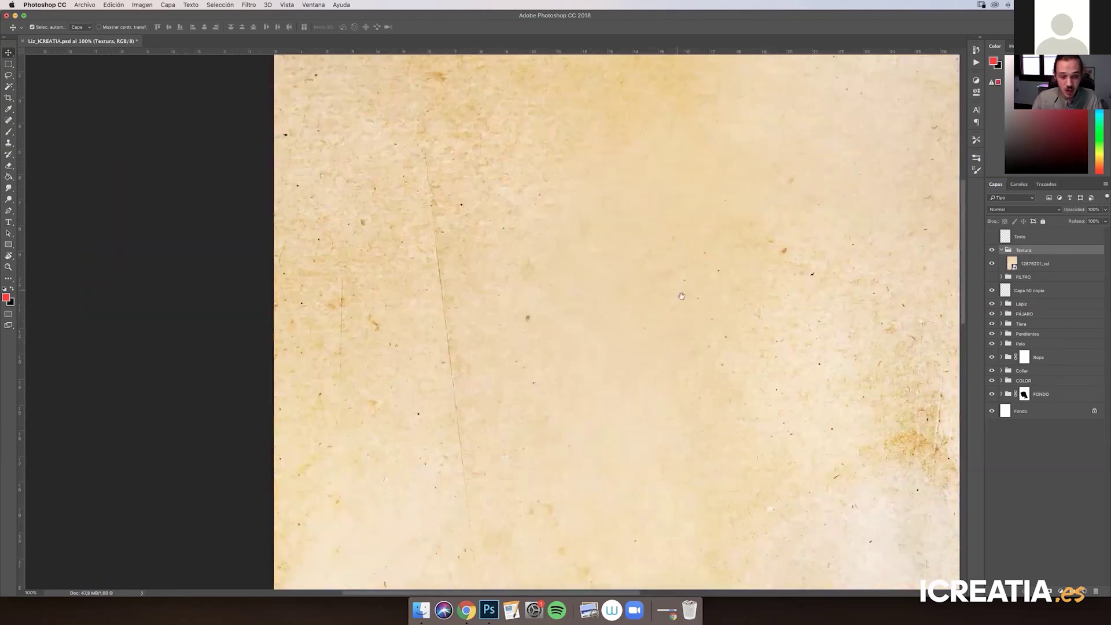
{"action": "scroll", "coordinate": [692, 322], "scroll_direction": "right", "scroll_amount": 5}
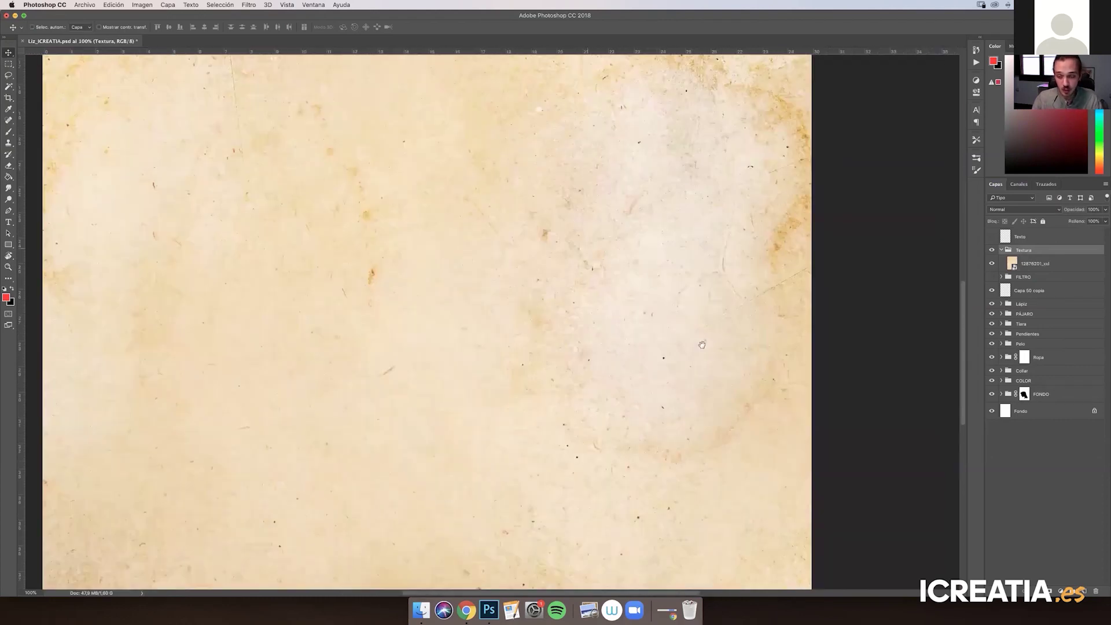
{"action": "key", "text": "super+minus"}
{"action": "key", "text": "super+minus"}
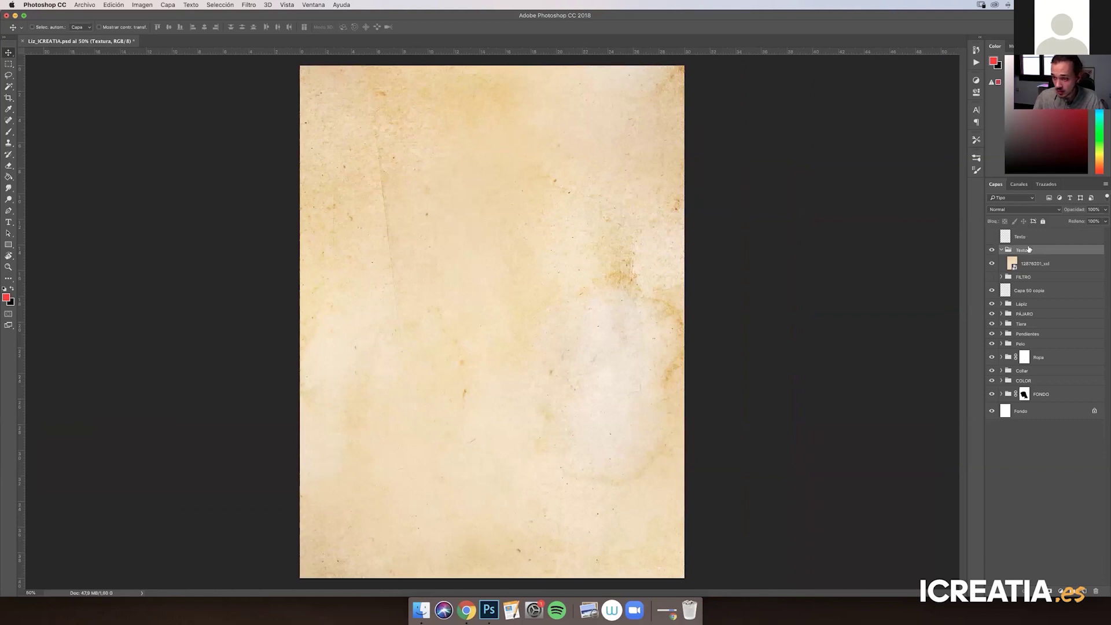
Set the Textura group's blend mode to Multiplicar and lower its opacity to 73%
{"action": "left_click", "coordinate": [1016, 208]}
{"action": "left_click", "coordinate": [1004, 234]}
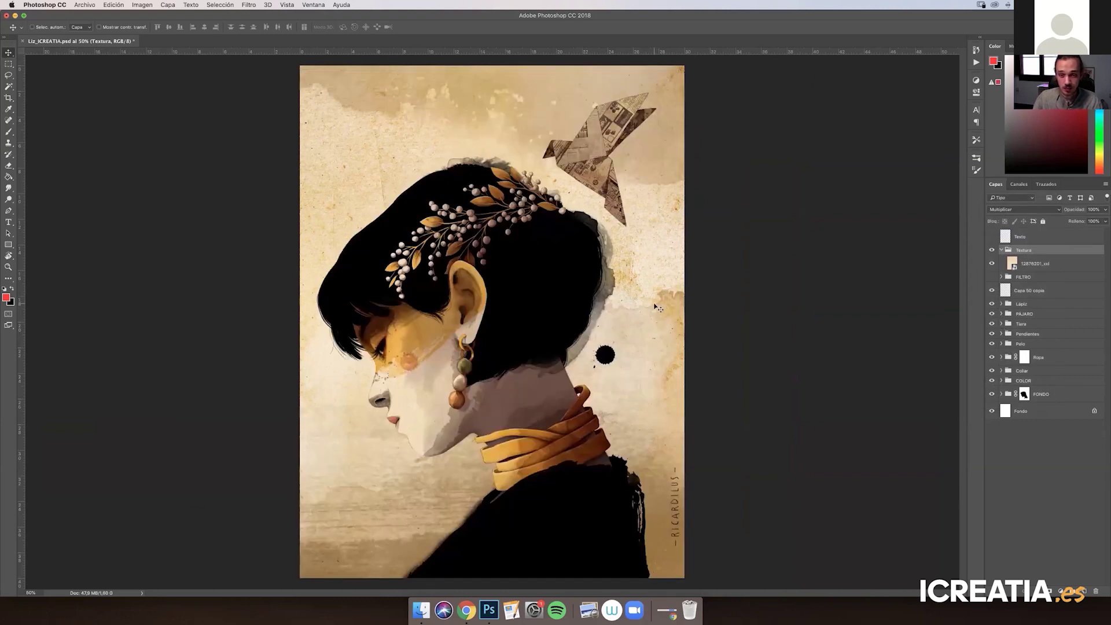
{"action": "left_click", "coordinate": [1106, 210]}
{"action": "left_click_drag", "start_coordinate": [1103, 222], "coordinate": [1093, 221]}
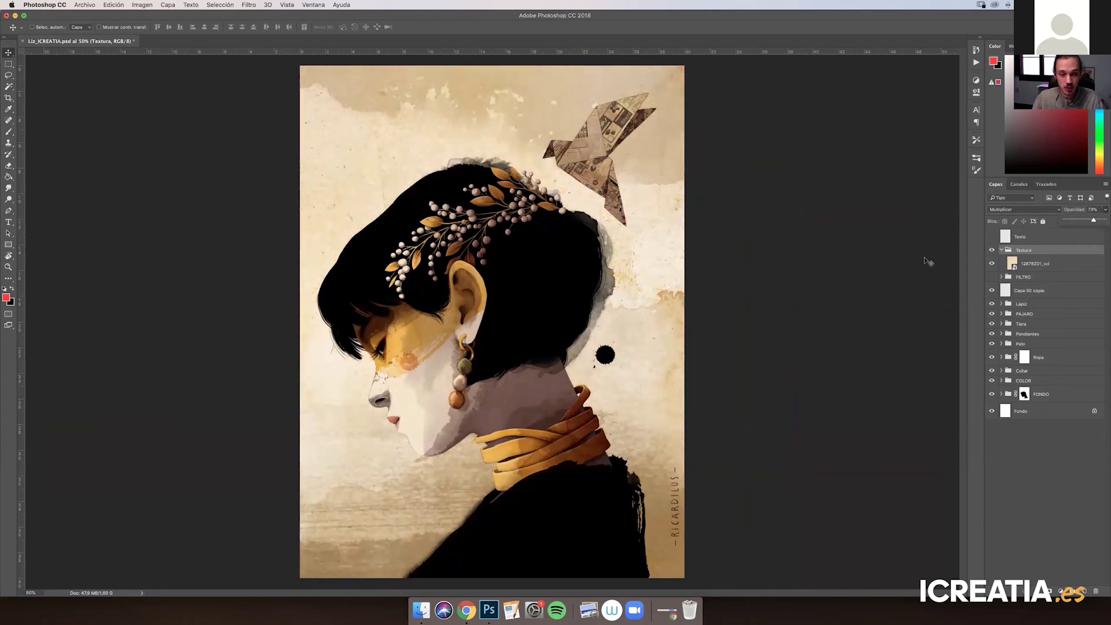
Examine close up how the multiplied paper texture blends over the portrait's hair, bird and background
{"action": "key", "text": "super+plus"}
{"action": "key", "text": "super+plus"}
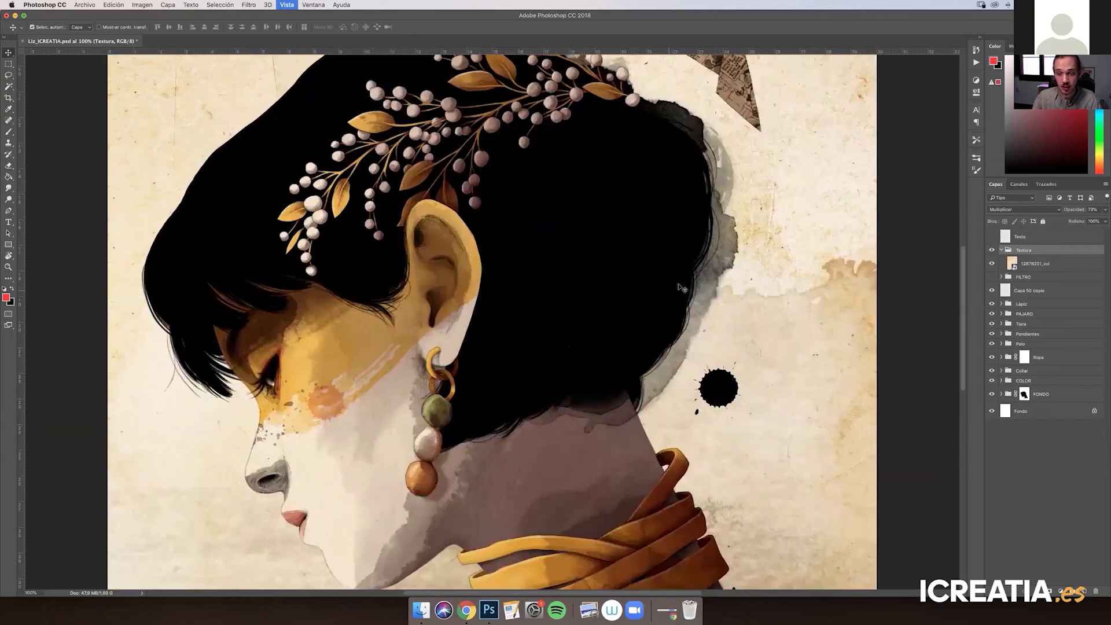
{"action": "left_click_drag", "start_coordinate": [695, 201], "coordinate": [756, 495]}
{"action": "left_click_drag", "start_coordinate": [360, 334], "coordinate": [361, 320]}
{"action": "scroll", "coordinate": [362, 320], "scroll_direction": "down", "scroll_amount": 5}
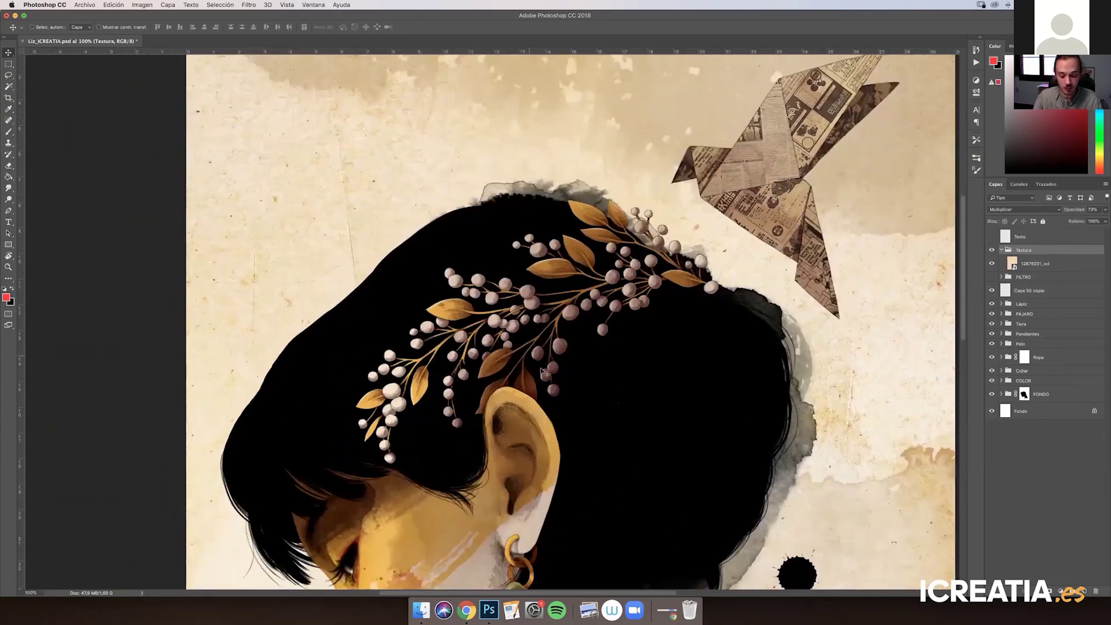
{"action": "key", "text": "super+minus"}
{"action": "key", "text": "super+minus"}
Switch the Textura group's blend mode to Normal and set its opacity to 88%
{"action": "key", "text": "0"}
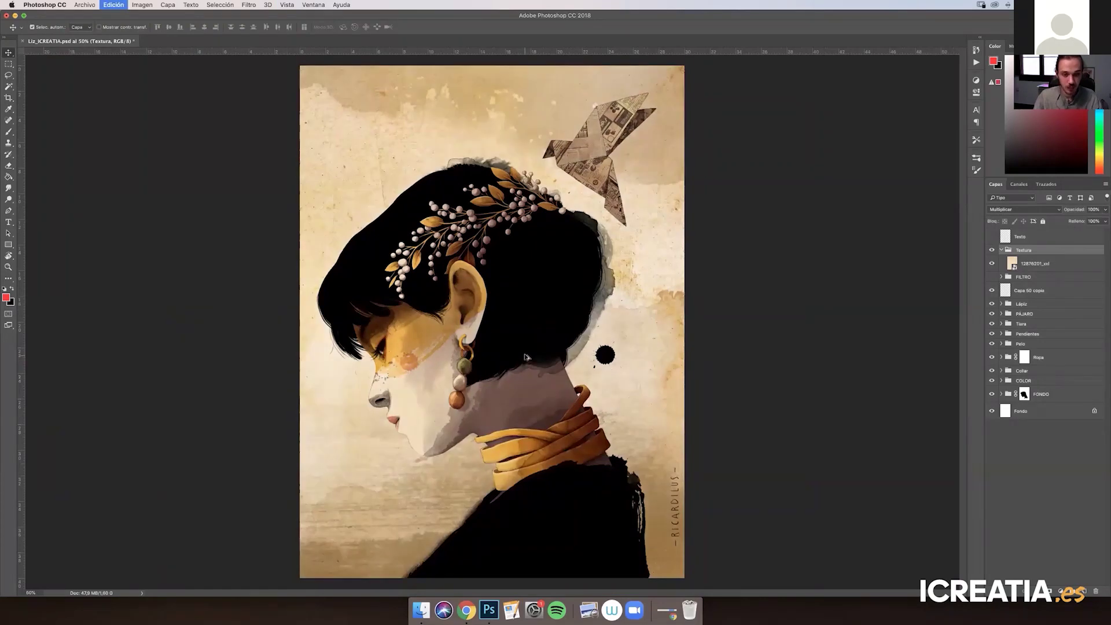
{"action": "key", "text": "shift+alt+n"}
{"action": "key", "text": "8"}
{"action": "key", "text": "8"}
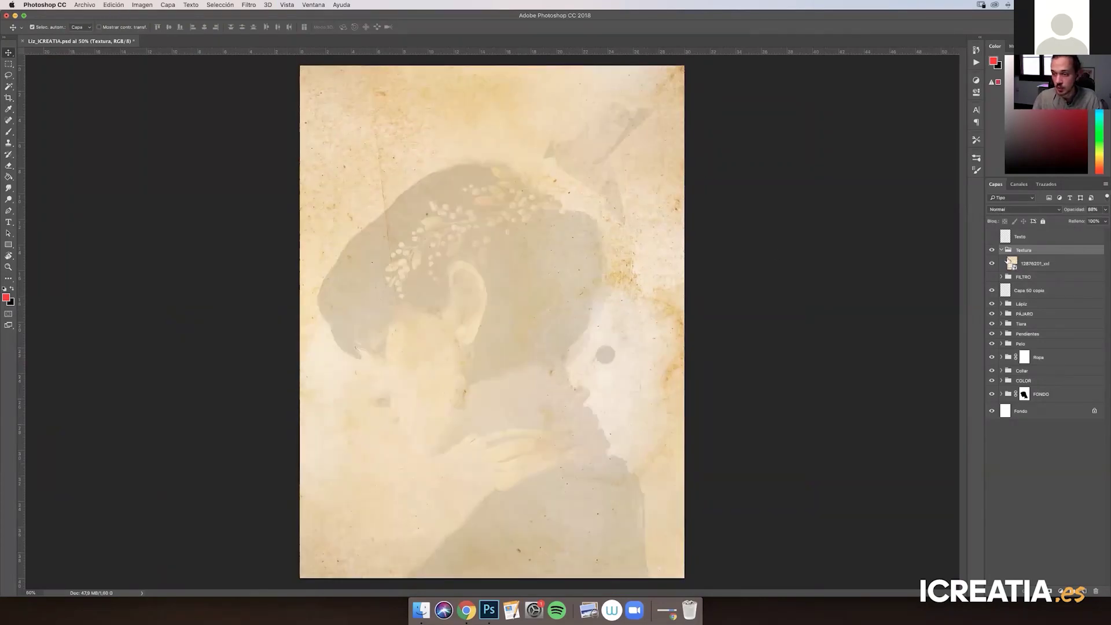
Return the Textura group to the Multiplicar blend mode and collapse the group
{"action": "key", "text": "shift+alt+m"}
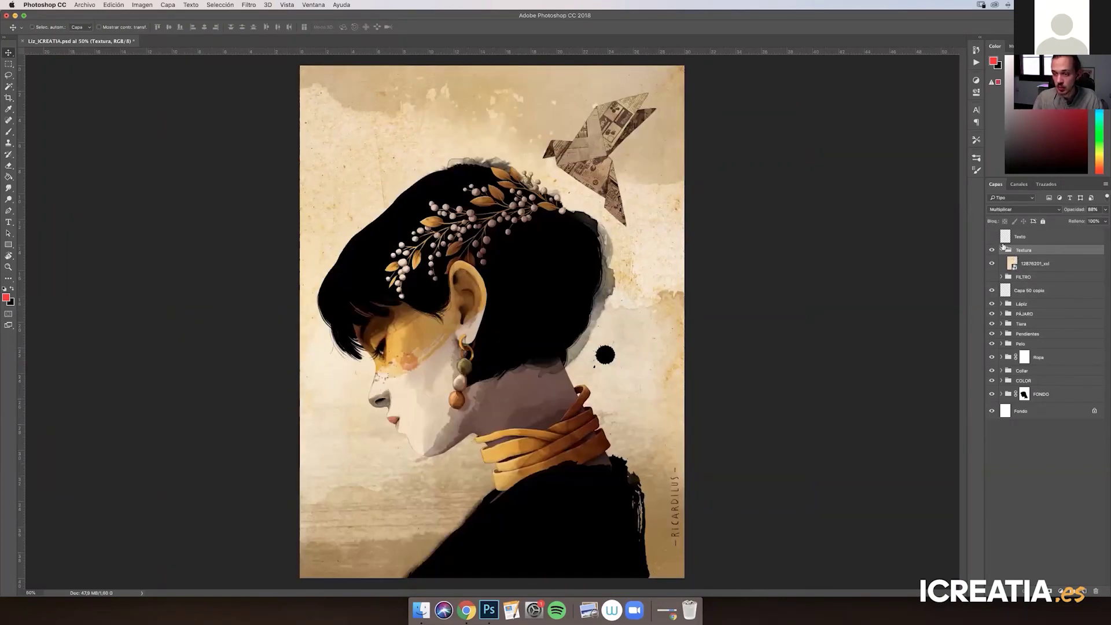
{"action": "left_click", "coordinate": [1001, 250]}
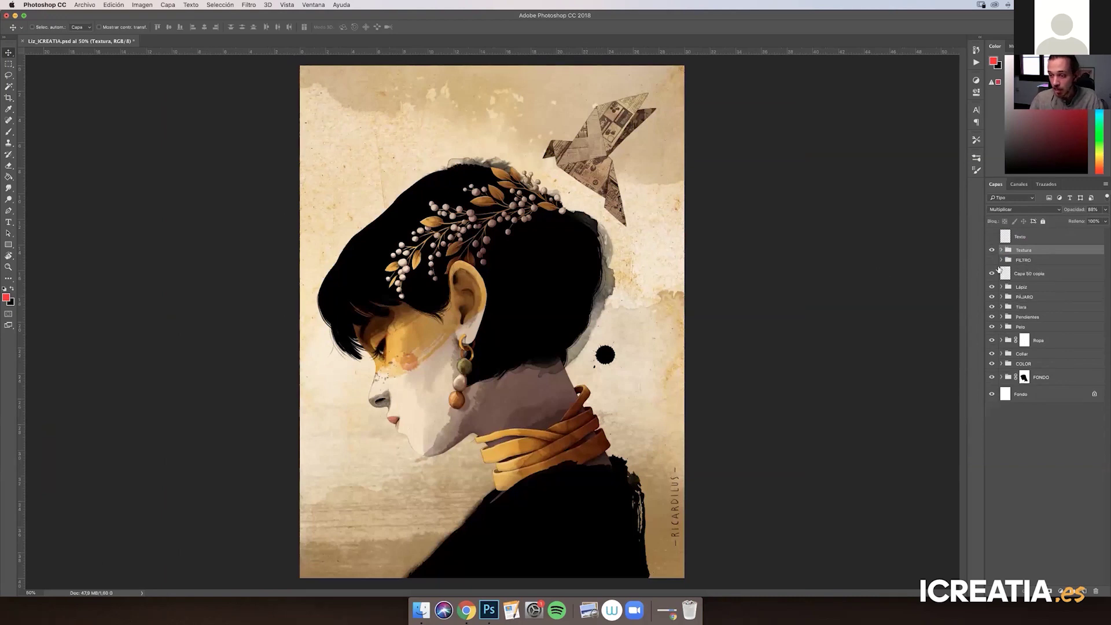
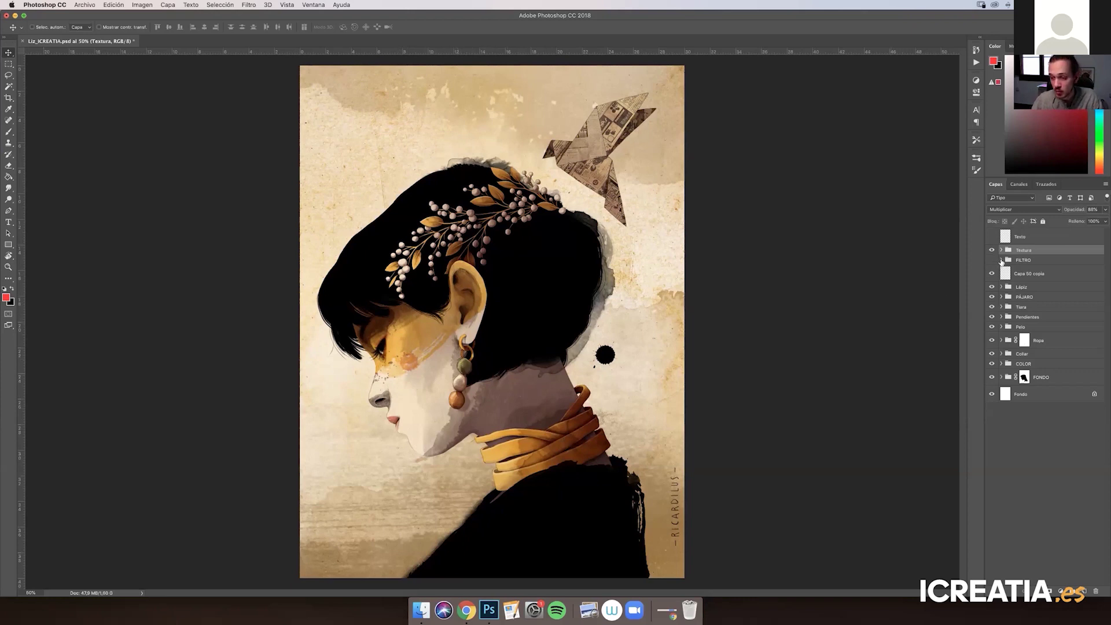
Expand the FILTRO group, turn on its red gradient layer Capa 49 and inspect the tint over the hair and face
{"action": "left_click", "coordinate": [1000, 260]}
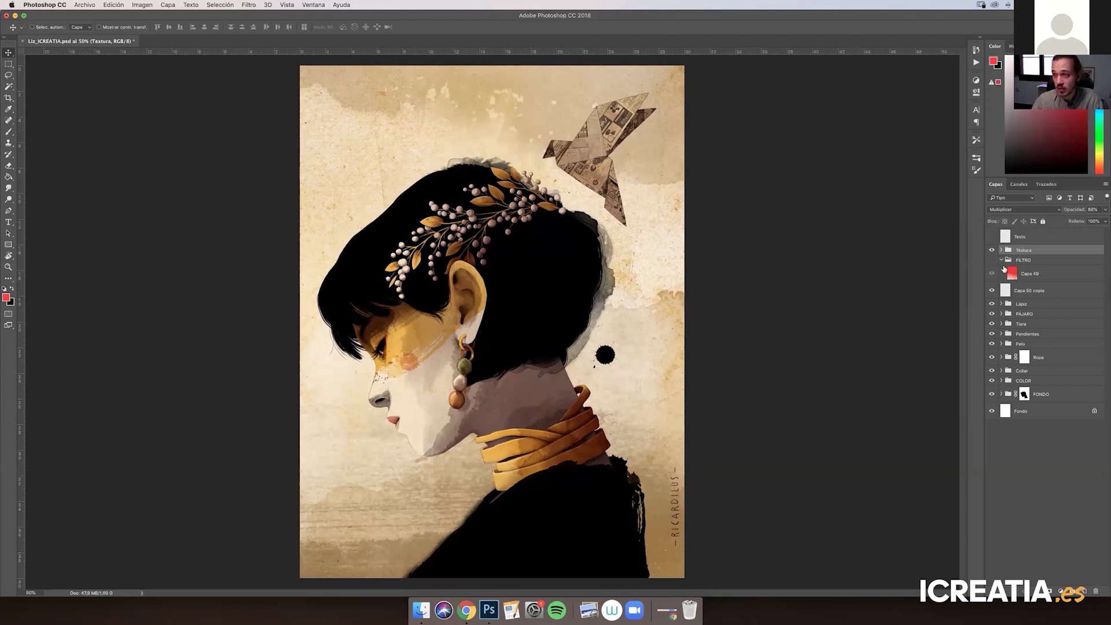
{"action": "left_click", "coordinate": [1024, 276]}
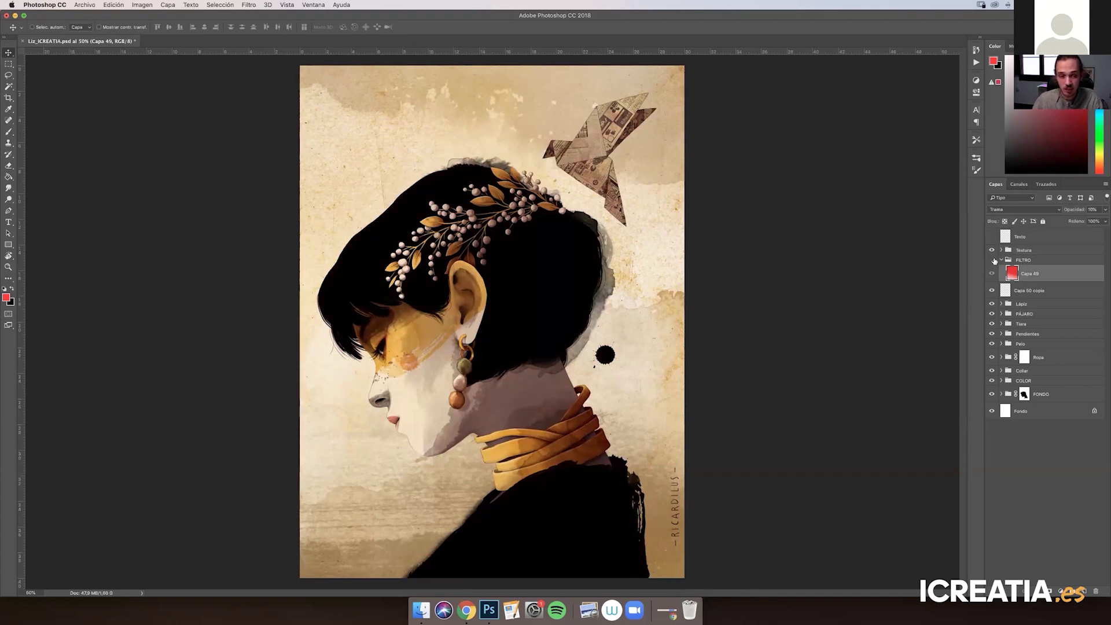
{"action": "key", "text": "super+plus"}
{"action": "key", "text": "super+plus"}
{"action": "key", "text": "super+plus"}
{"action": "key", "text": "super+plus"}
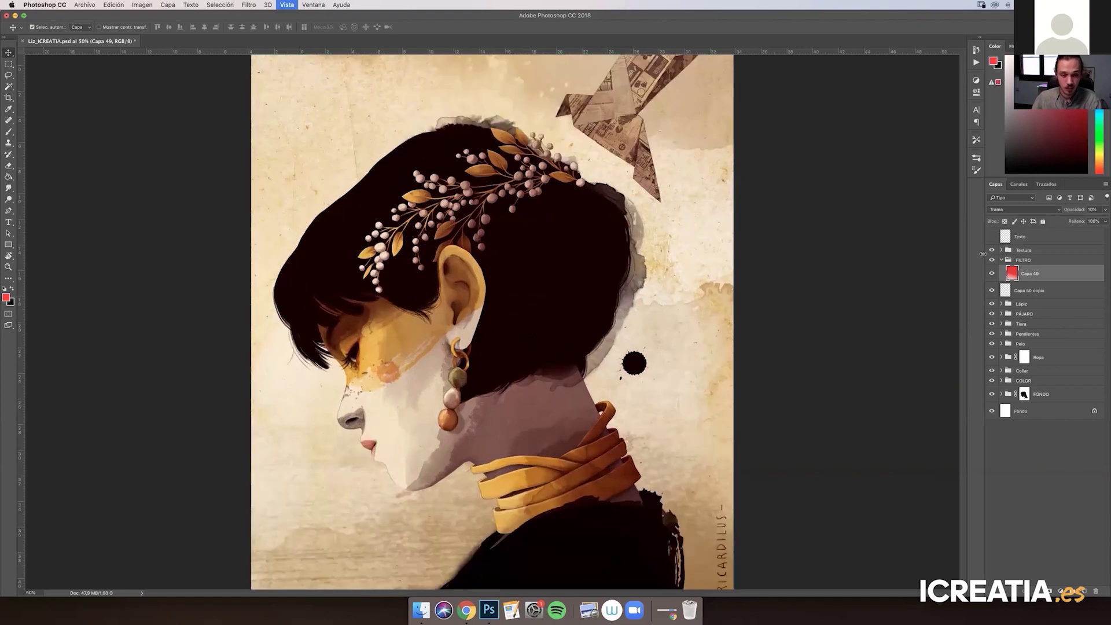
{"action": "key", "text": "super+minus"}
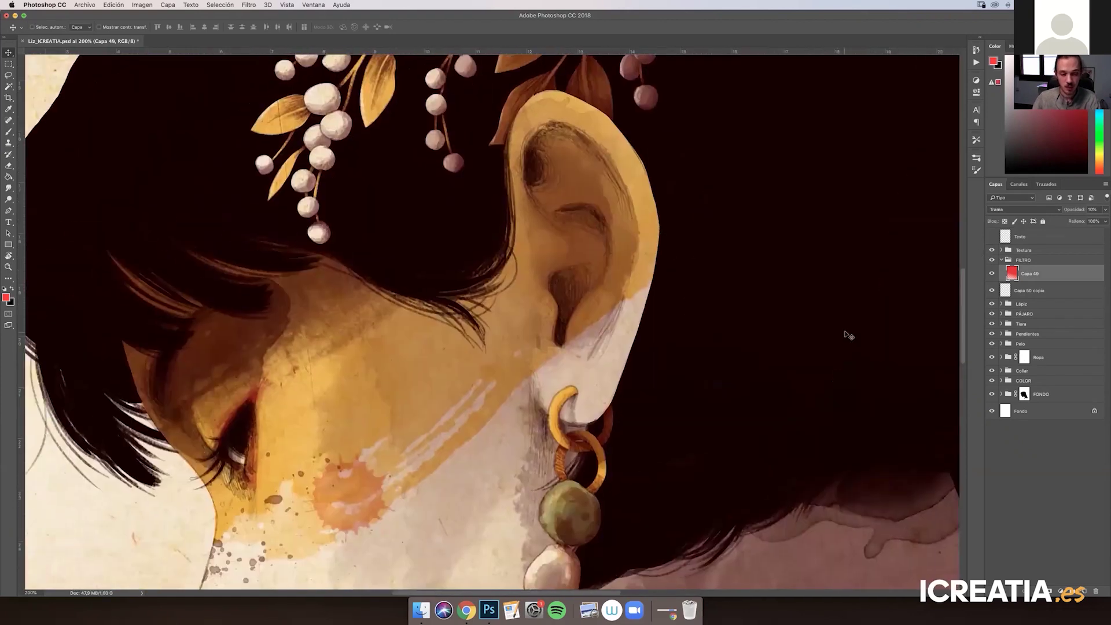
{"action": "key", "text": "super+minus"}
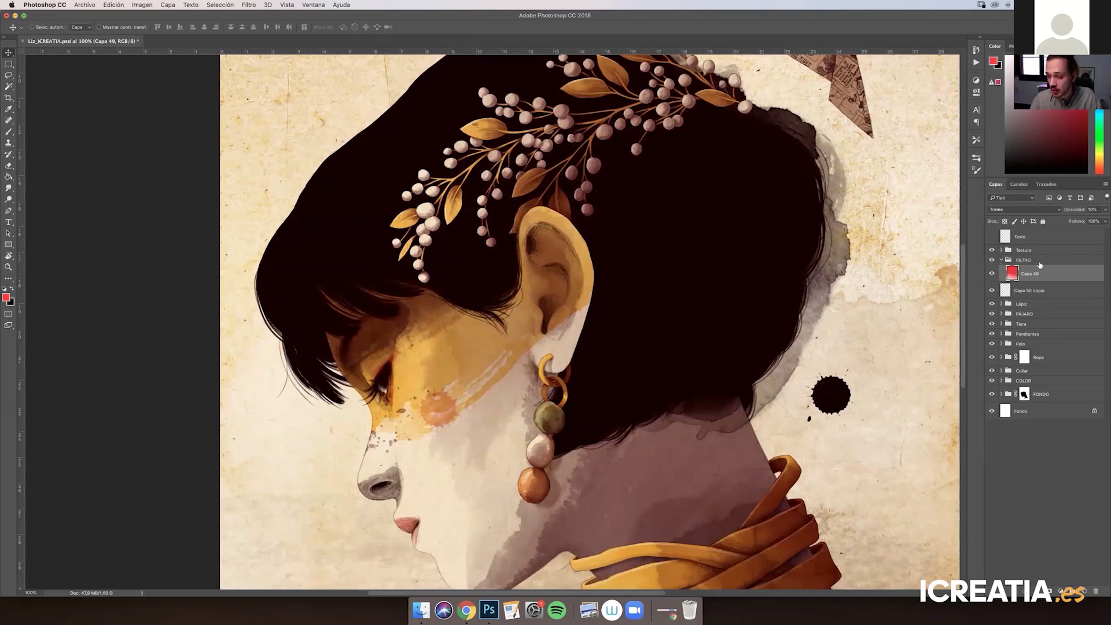
Hide Capa 49, add a new layer above it and try a vertical red-to-transparent gradient over the portrait
{"action": "left_click", "coordinate": [8, 176]}
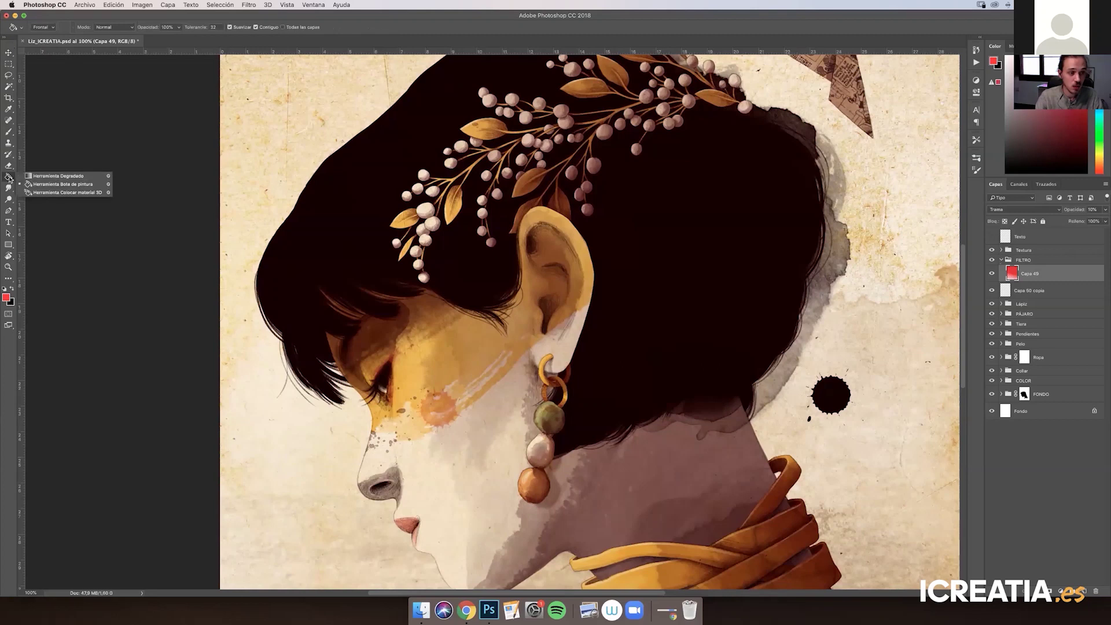
{"action": "left_click", "coordinate": [52, 178]}
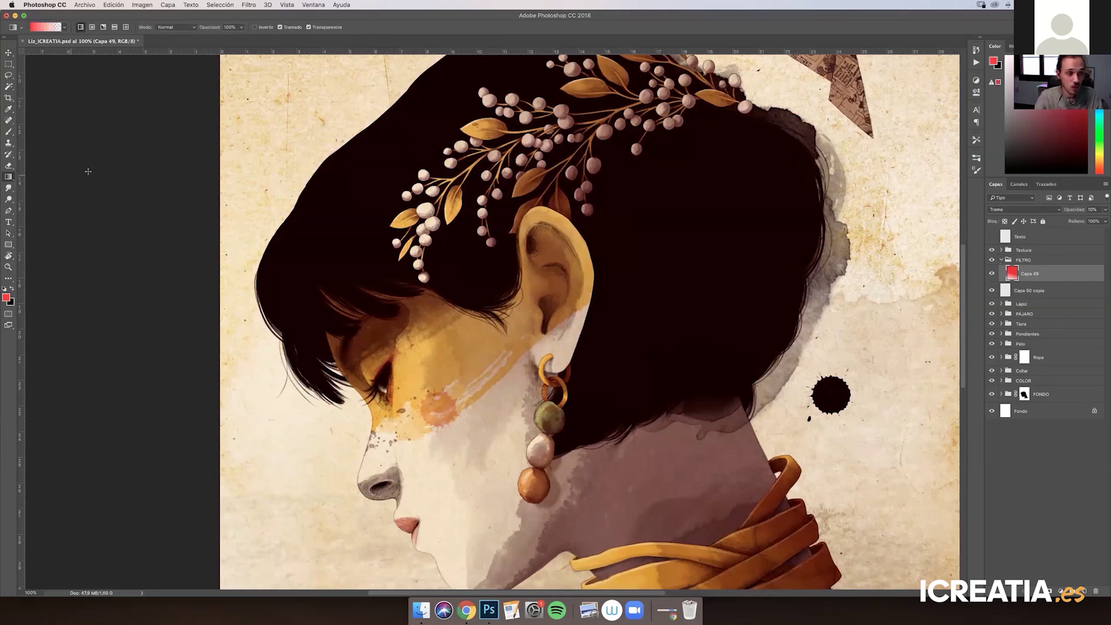
{"action": "left_click", "coordinate": [992, 274]}
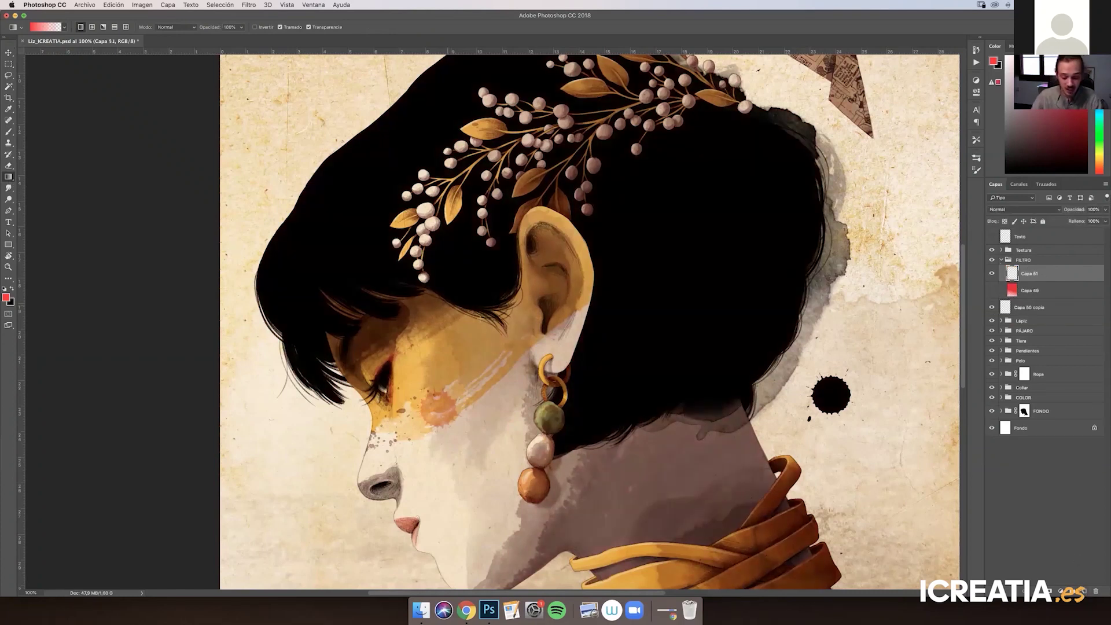
{"action": "key", "text": "super+minus"}
{"action": "key", "text": "super+minus"}
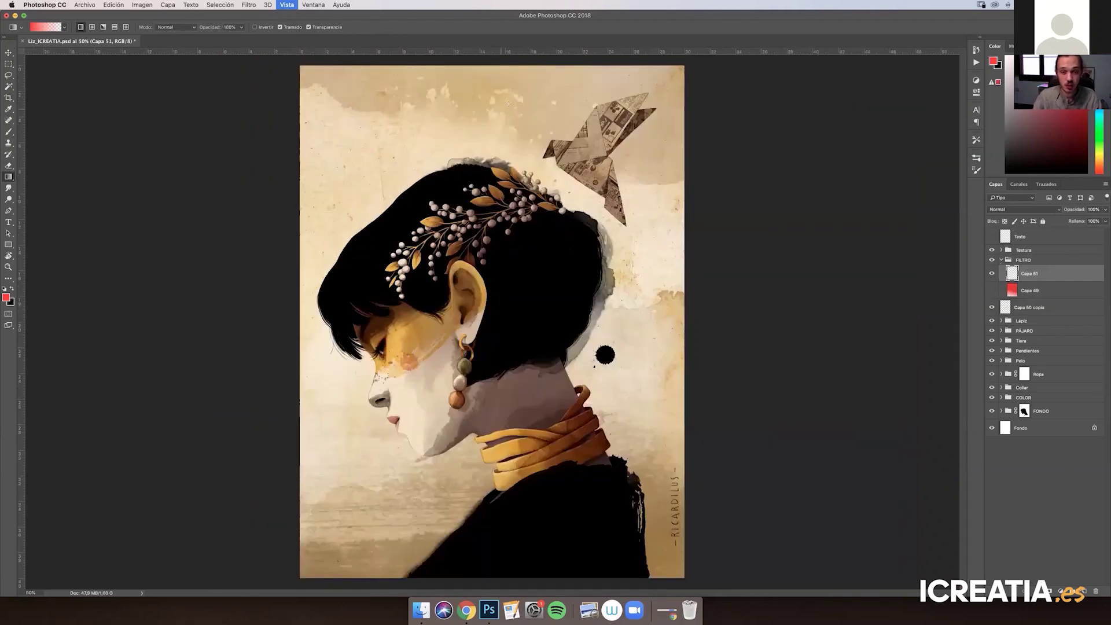
{"action": "left_click_drag", "start_coordinate": [501, 157], "coordinate": [495, 485]}
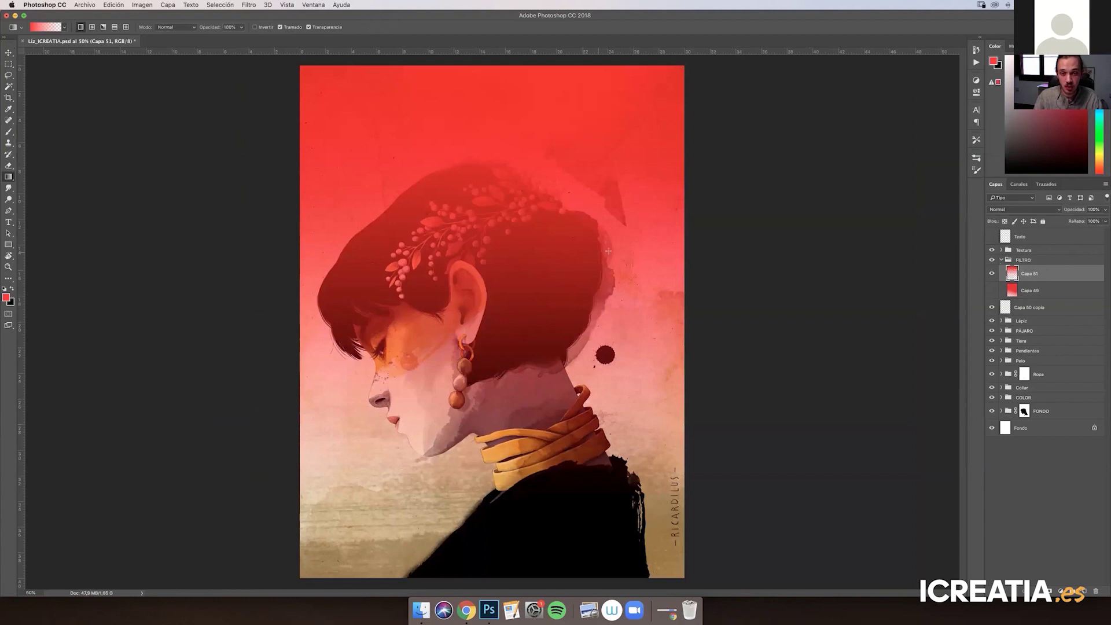
{"action": "key", "text": "super+z"}
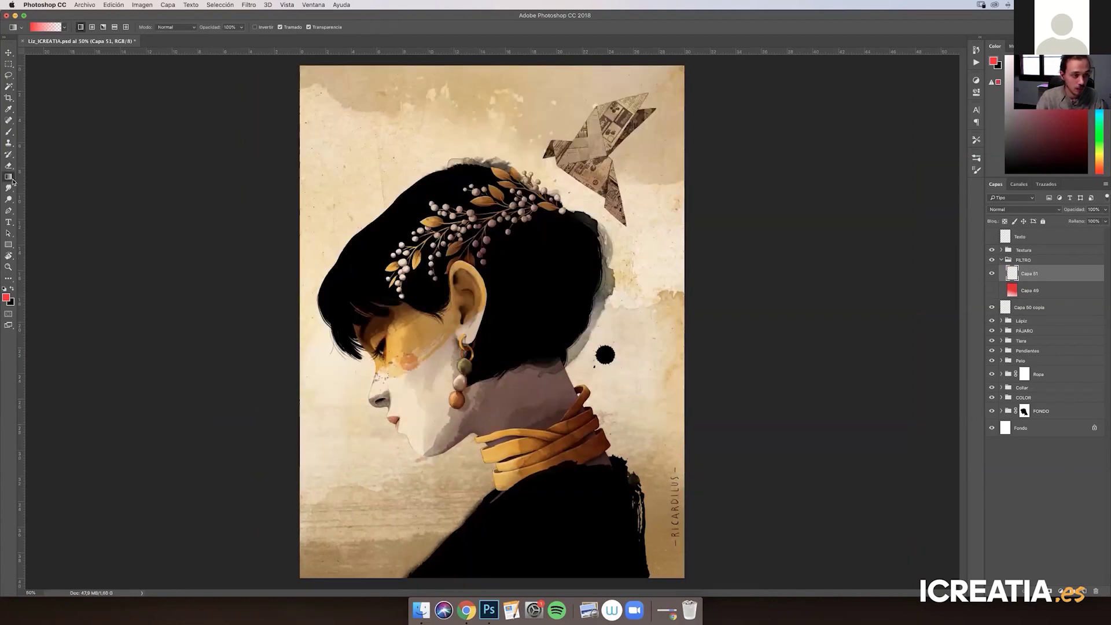
Fill the new layer with solid red, set its blend mode to Trama and lower its opacity to 8%
{"action": "left_click", "coordinate": [13, 181]}
{"action": "left_click", "coordinate": [58, 188]}
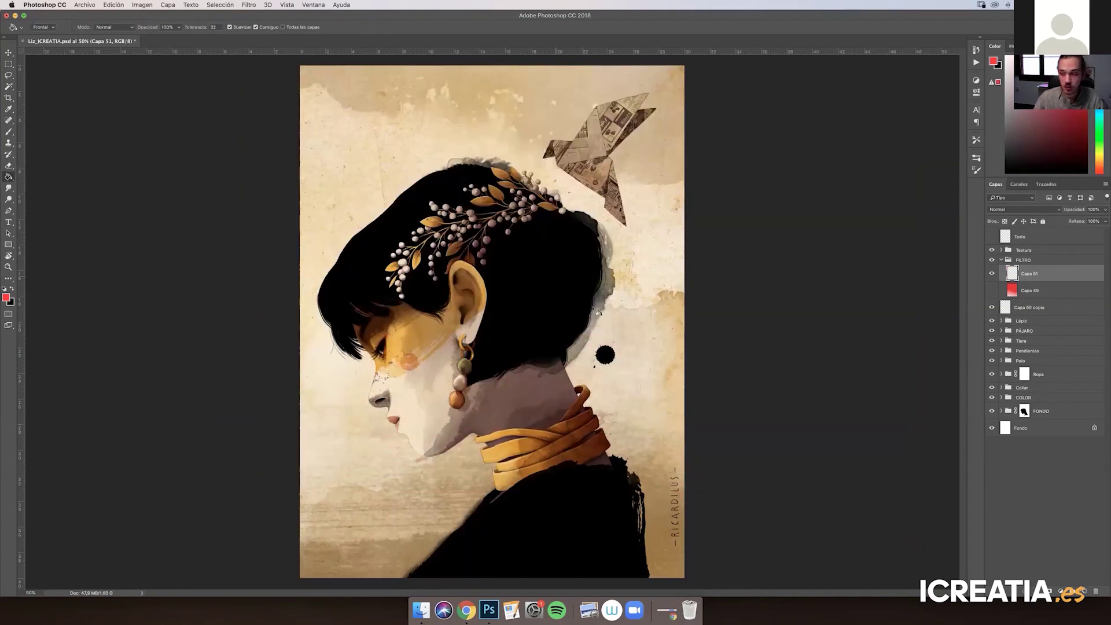
{"action": "left_click", "coordinate": [527, 454]}
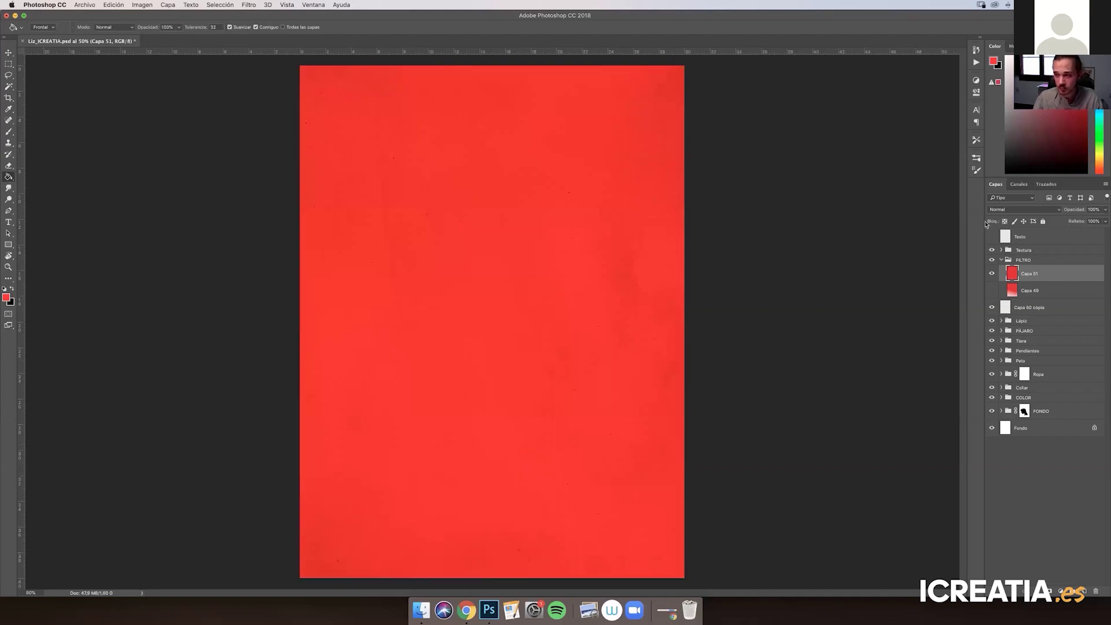
{"action": "left_click", "coordinate": [997, 209]}
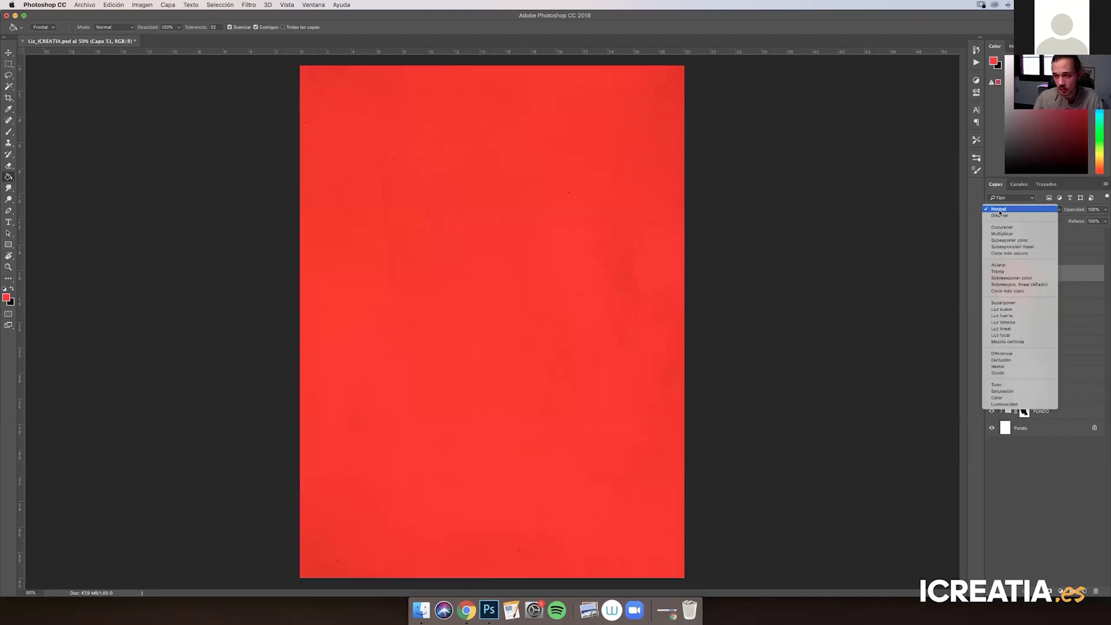
{"action": "left_click", "coordinate": [999, 272]}
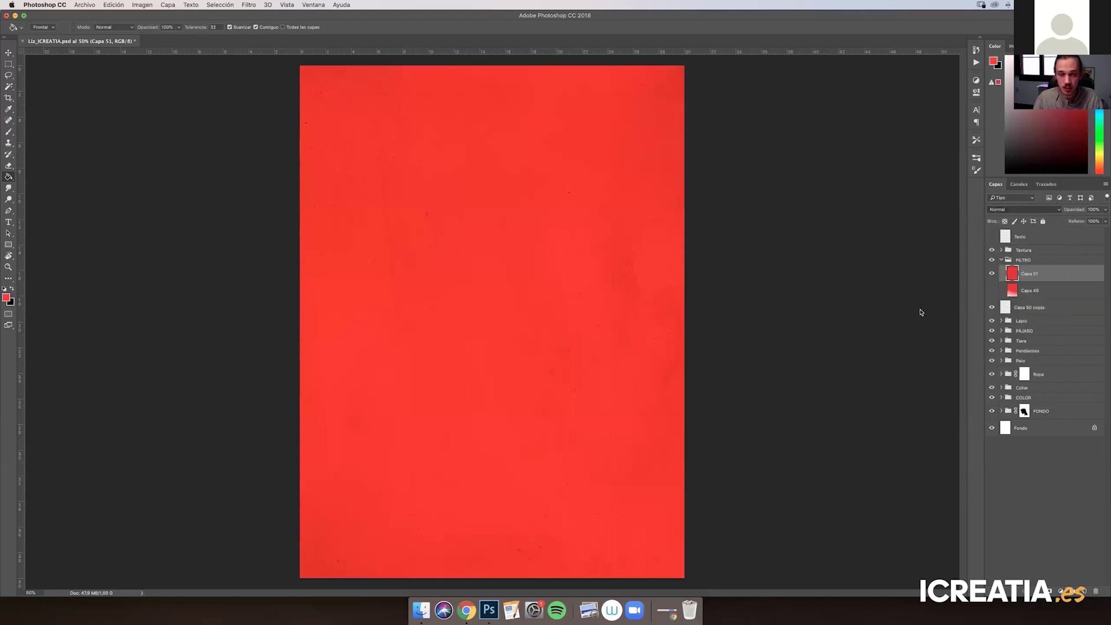
{"action": "left_click", "coordinate": [1105, 209]}
{"action": "left_click_drag", "start_coordinate": [1105, 219], "coordinate": [1079, 220]}
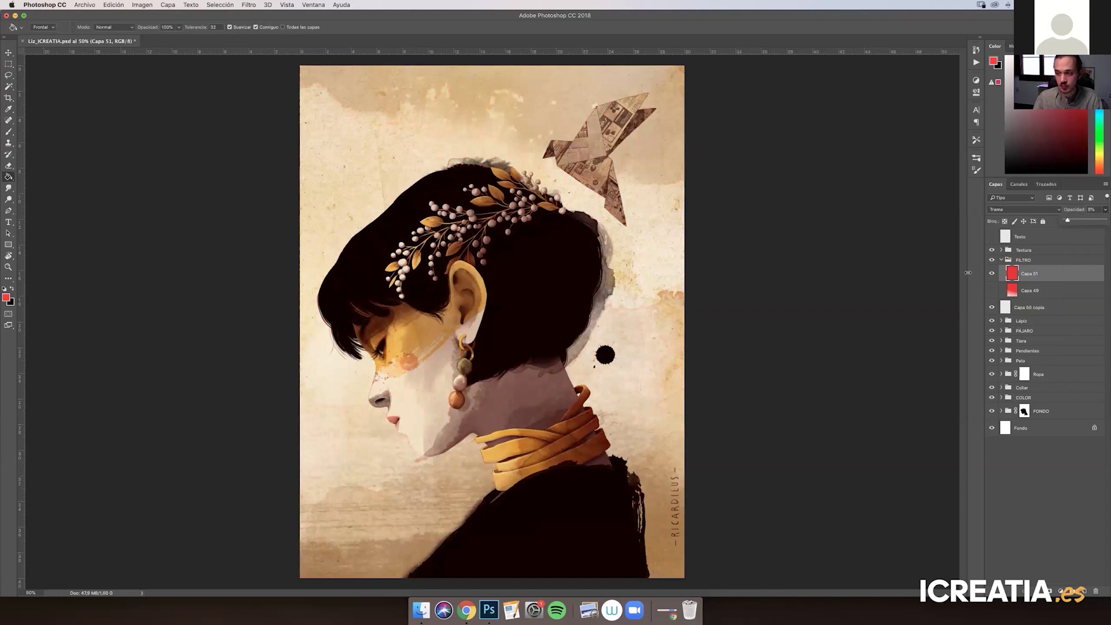
Compare the portrait close up with and without the red filter layer, focusing on the black hair
{"action": "key", "text": "super+plus"}
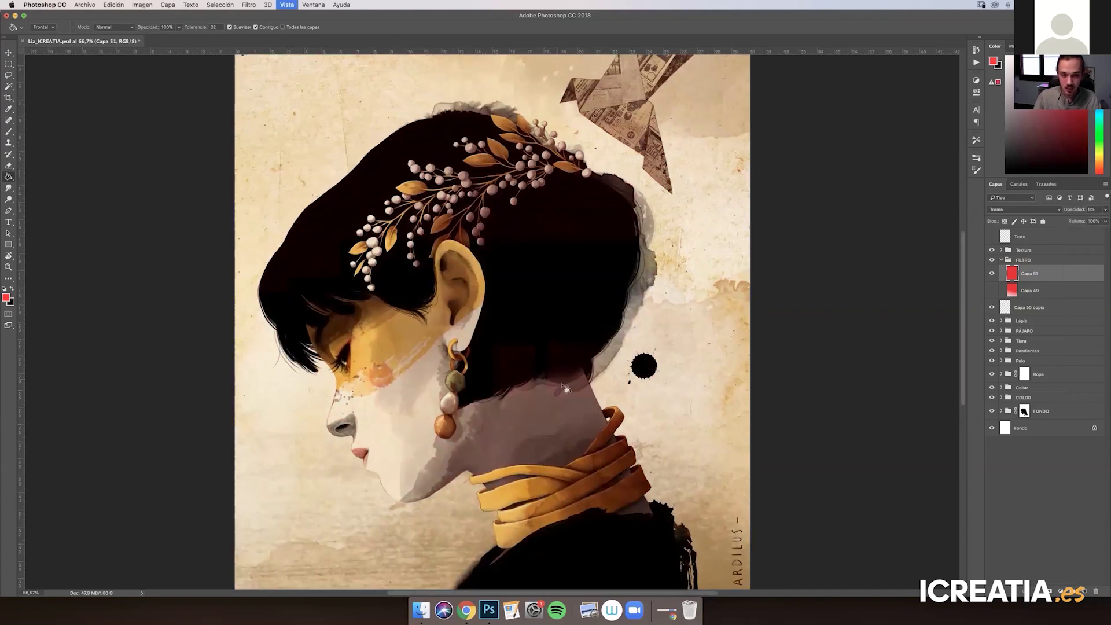
{"action": "key", "text": "super+plus"}
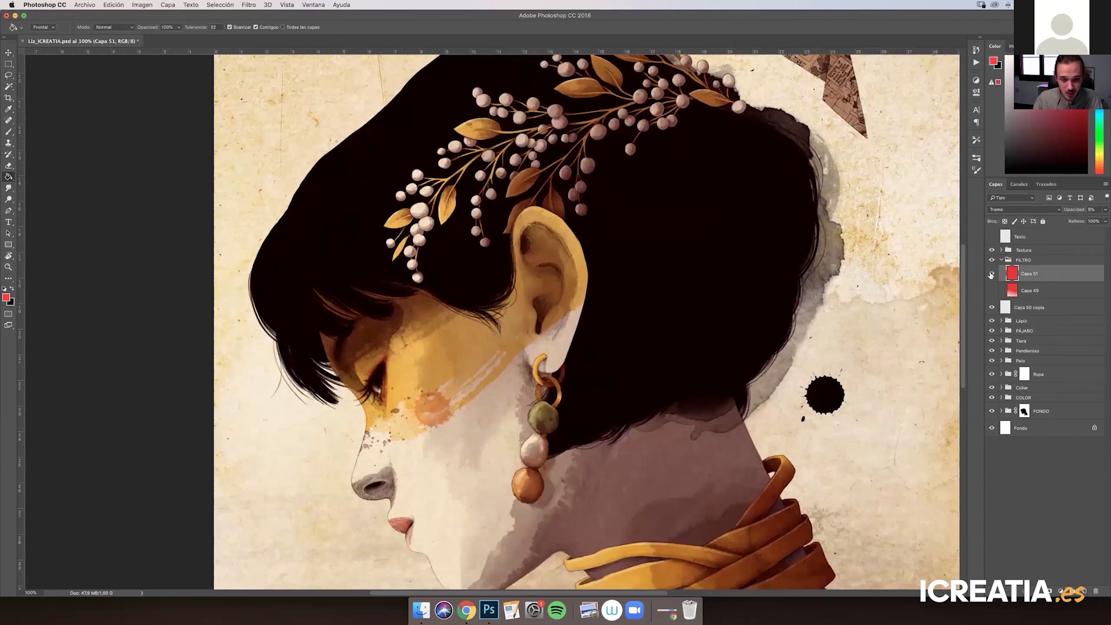
{"action": "left_click", "coordinate": [990, 273]}
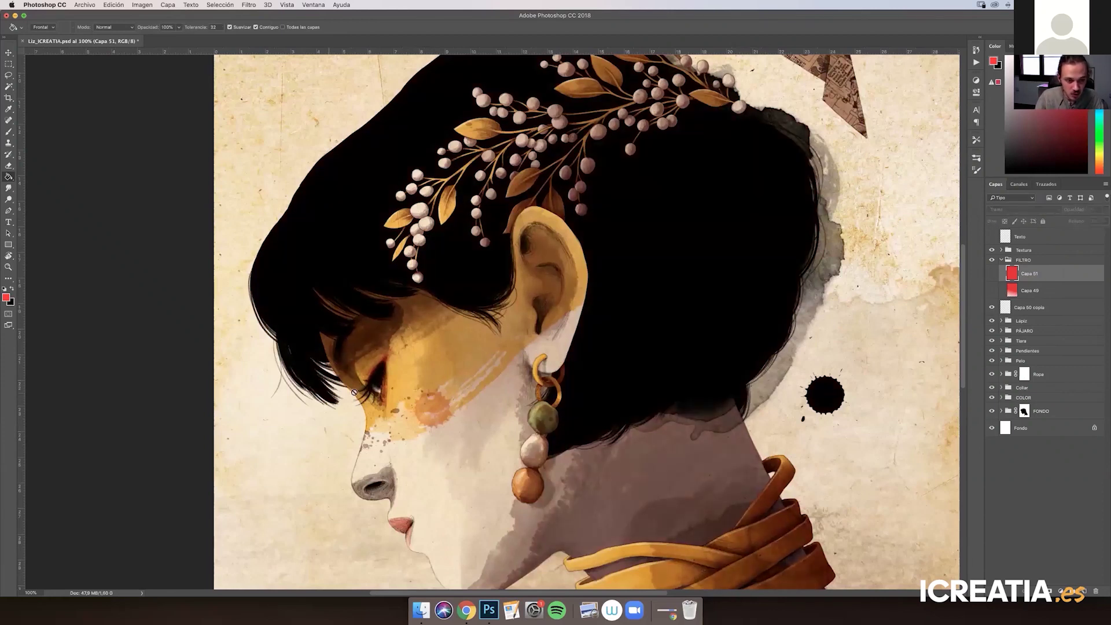
{"action": "left_click", "coordinate": [991, 274]}
{"action": "left_click", "coordinate": [991, 274]}
{"action": "left_click", "coordinate": [992, 274]}
{"action": "key", "text": "super+minus"}
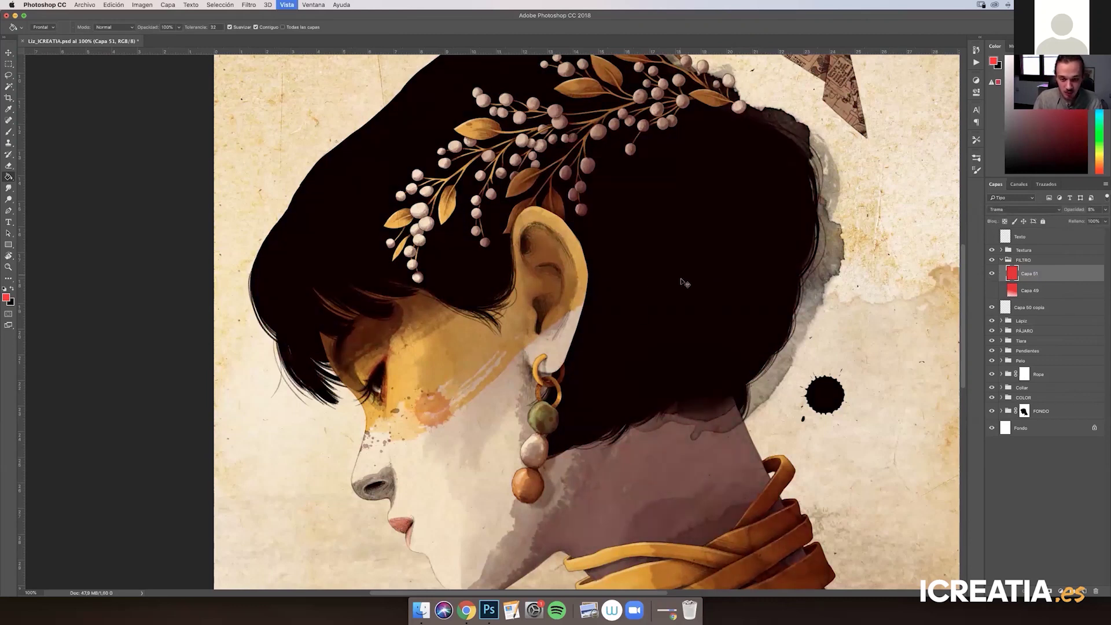
{"action": "key", "text": "super+minus"}
{"action": "key", "text": "super+minus"}
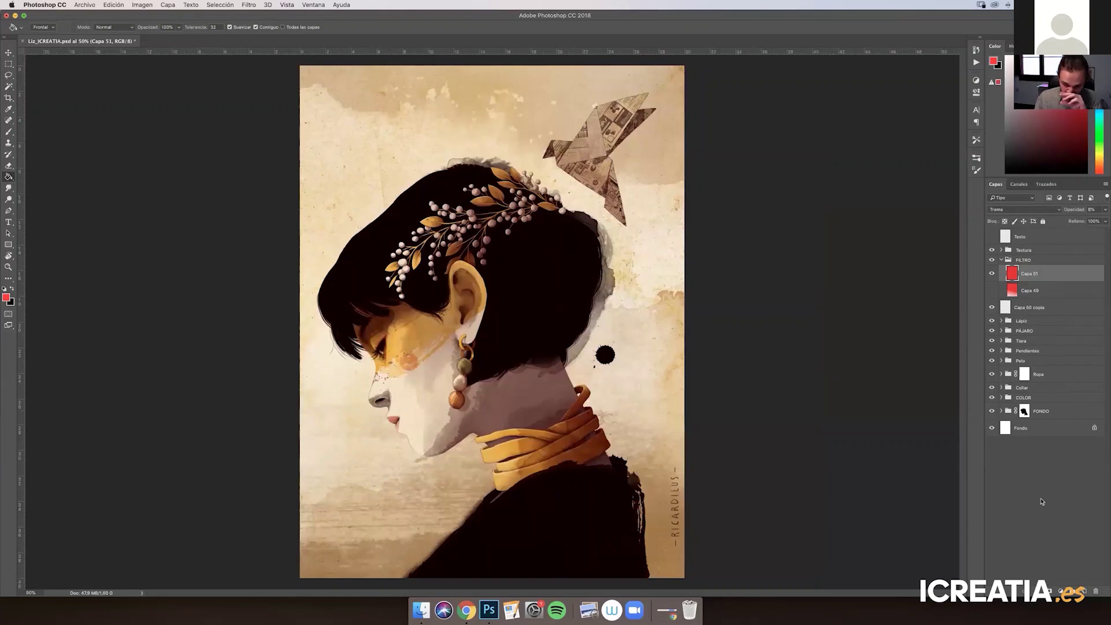
Refill the filter layer with blue and inspect how it tints the dark hair and neck
{"action": "left_click", "coordinate": [1099, 100]}
{"action": "key", "text": "b"}
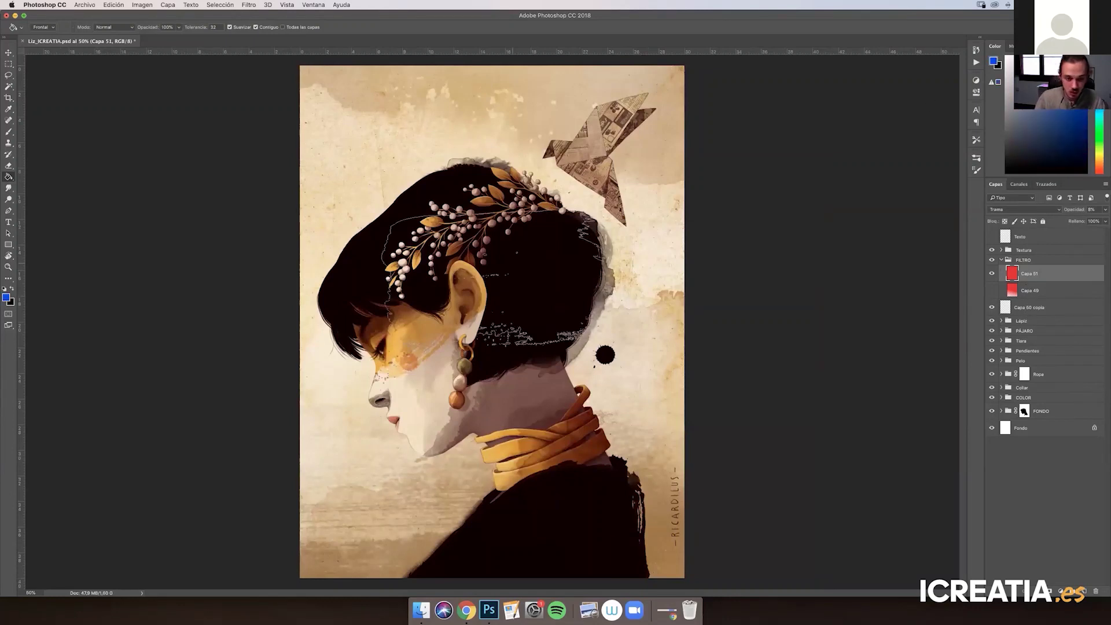
{"action": "key", "text": "g"}
{"action": "left_click", "coordinate": [508, 343]}
{"action": "key", "text": "super+plus"}
{"action": "key", "text": "super+plus"}
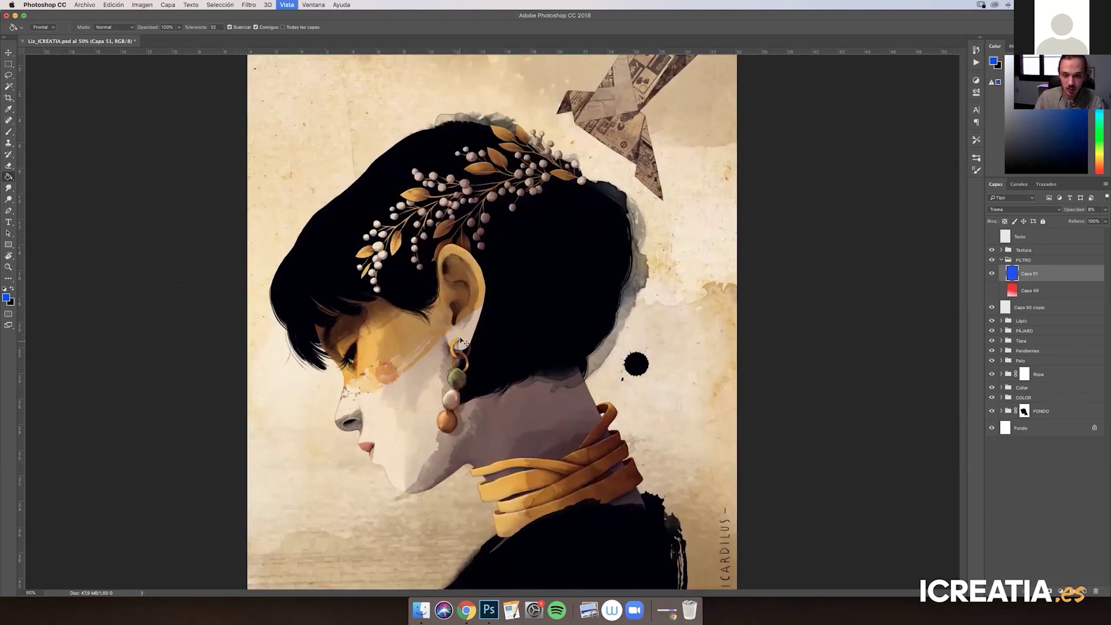
{"action": "left_click_drag", "start_coordinate": [696, 314], "coordinate": [784, 305]}
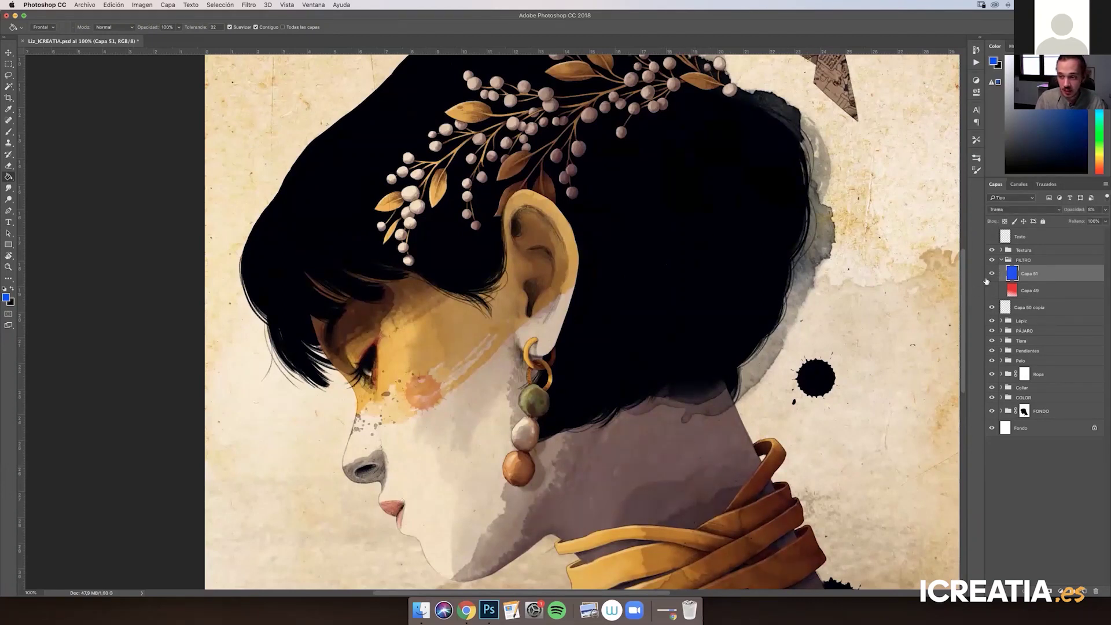
{"action": "left_click", "coordinate": [993, 276]}
{"action": "scroll", "coordinate": [894, 259], "scroll_direction": "right", "scroll_amount": 3}
{"action": "scroll", "coordinate": [895, 259], "scroll_direction": "down", "scroll_amount": 2}
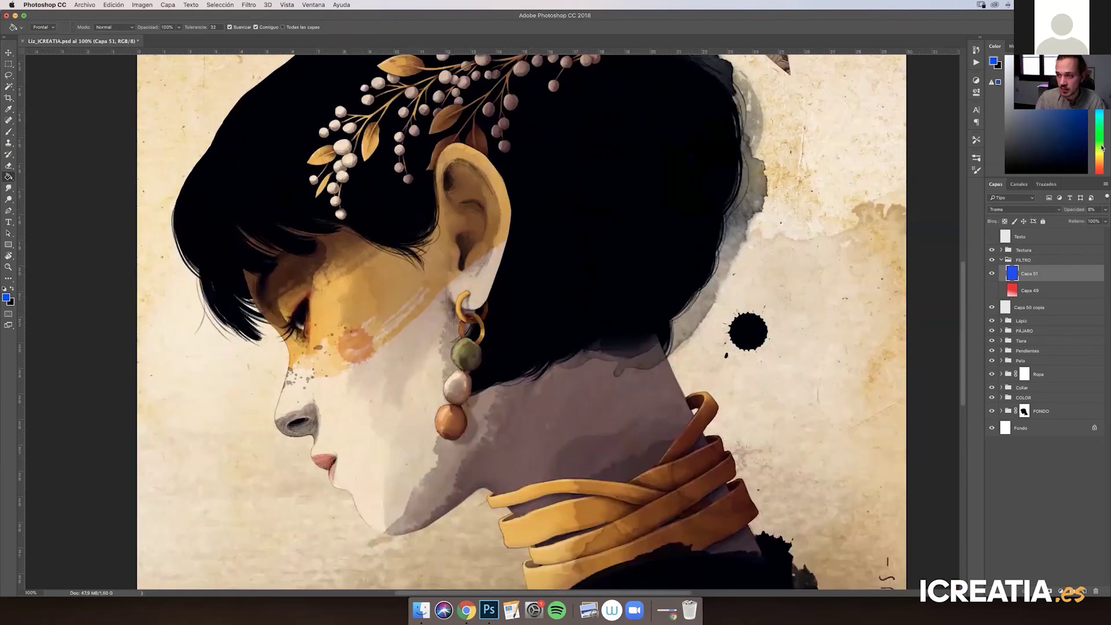
Refill the filter layer with bright green and inspect the tint across the whole portrait
{"action": "left_click", "coordinate": [1102, 132]}
{"action": "left_click", "coordinate": [710, 368]}
{"action": "scroll", "coordinate": [660, 324], "scroll_direction": "up", "scroll_amount": 3}
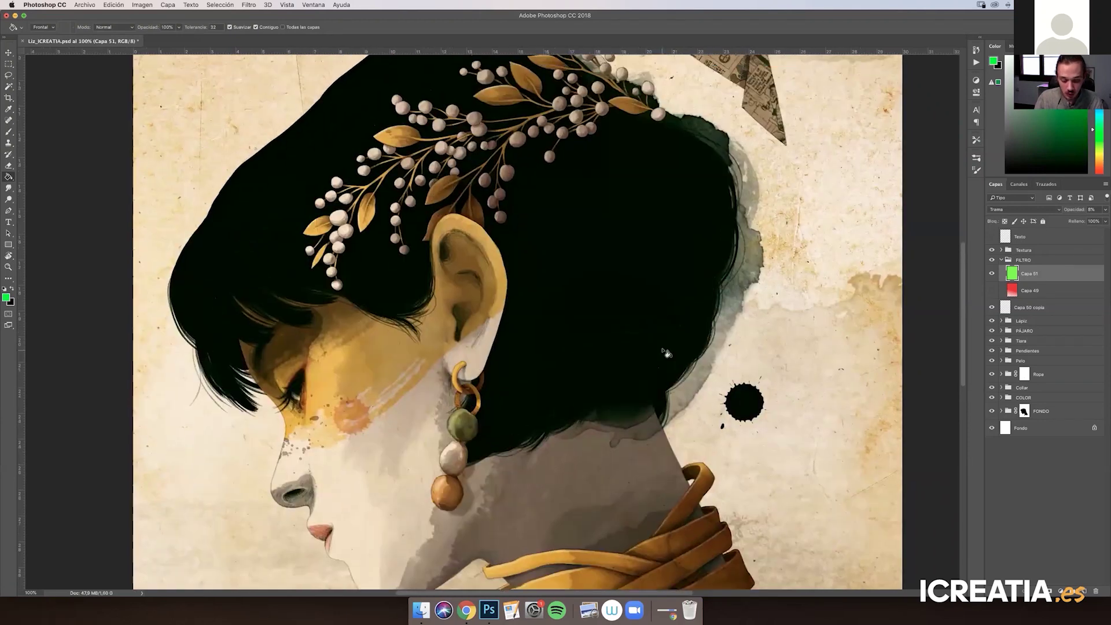
{"action": "key", "text": "super+minus"}
{"action": "key", "text": "super+minus"}
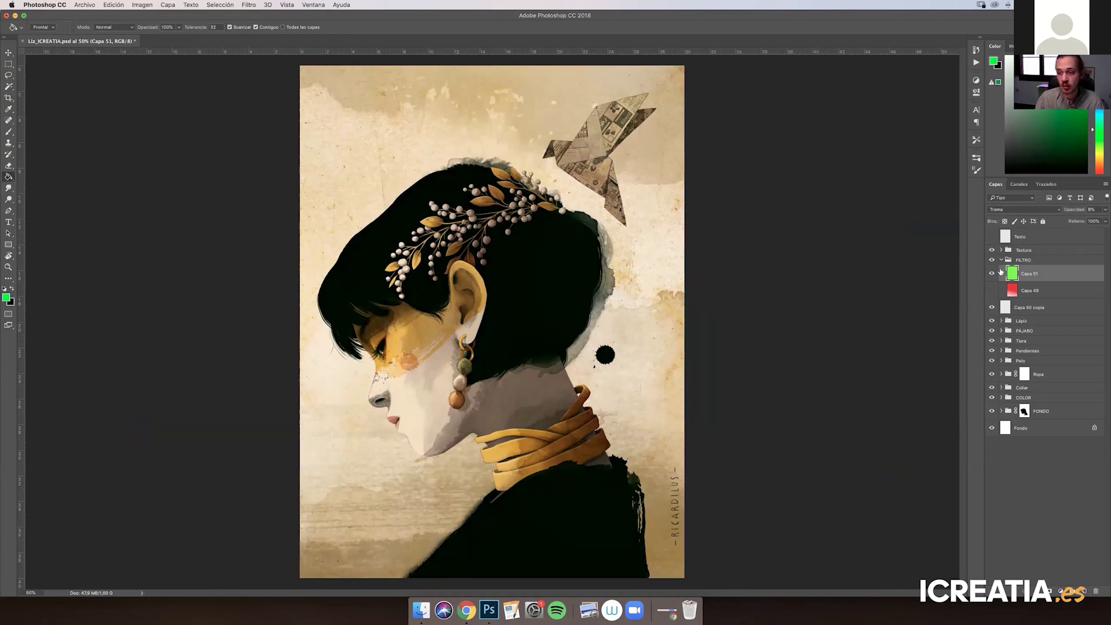
Delete the trial fill layer, show the original Capa 49 gradient again and collapse the FILTRO group
{"action": "left_click_drag", "start_coordinate": [1029, 275], "coordinate": [1095, 590]}
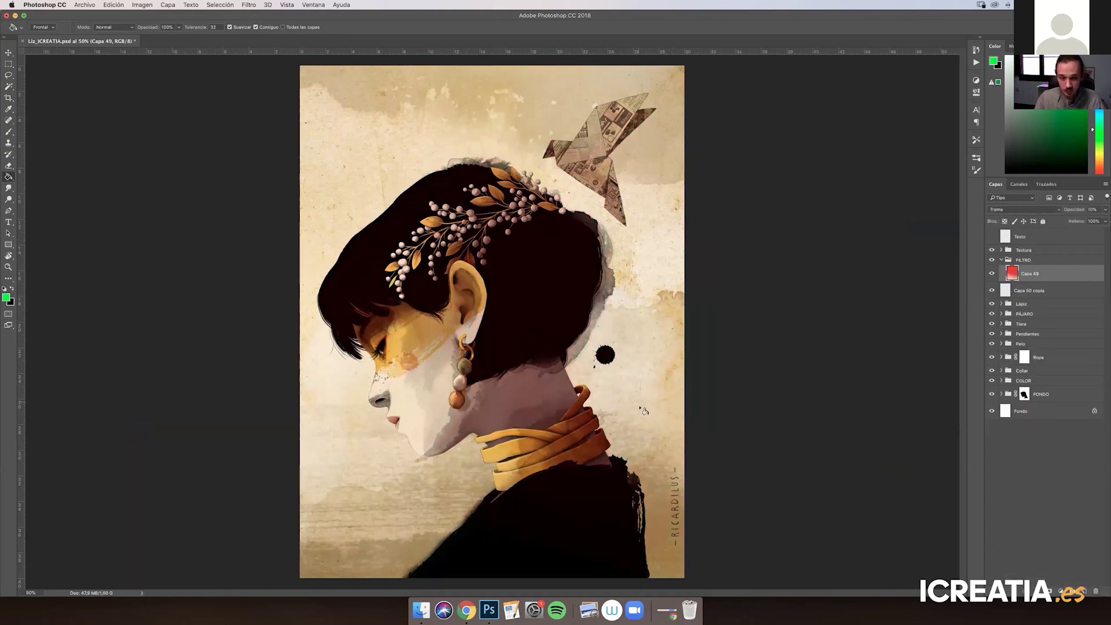
{"action": "left_click", "coordinate": [1000, 260]}
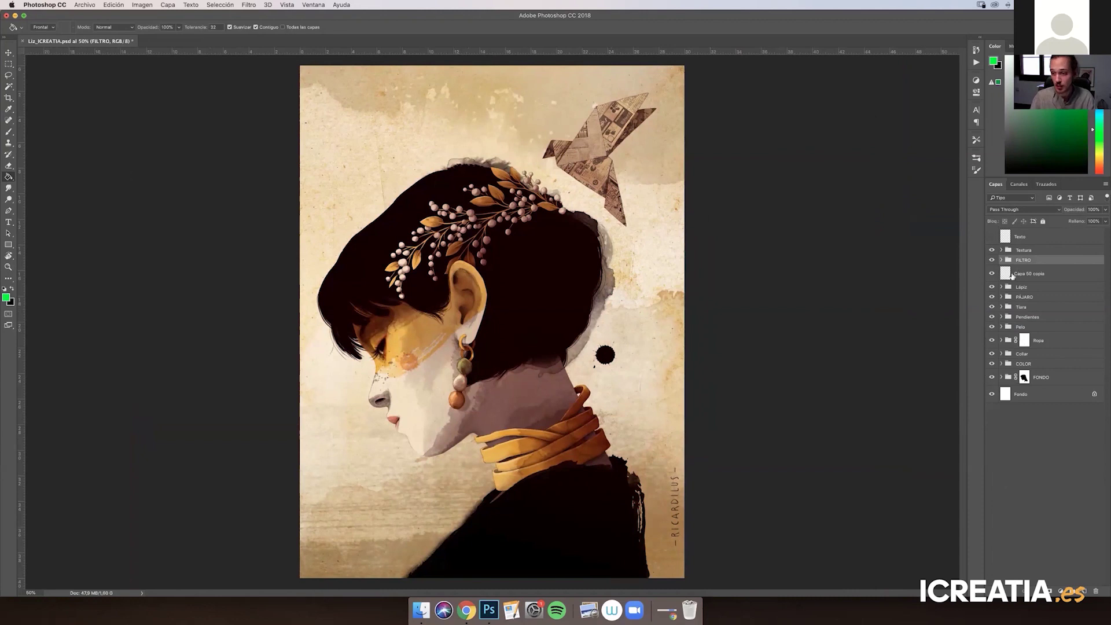
{"action": "left_click", "coordinate": [992, 240]}
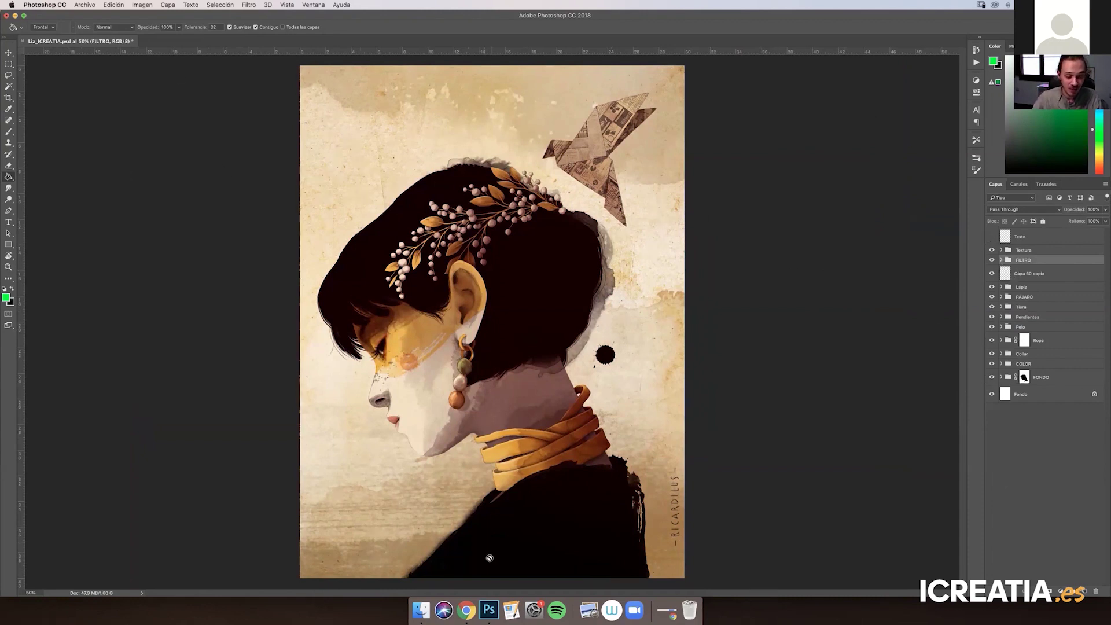
Switch to Finder and open Etna_ICREATIA.psd from the Proceso creativo folder in Photoshop
{"action": "left_click", "coordinate": [472, 617]}
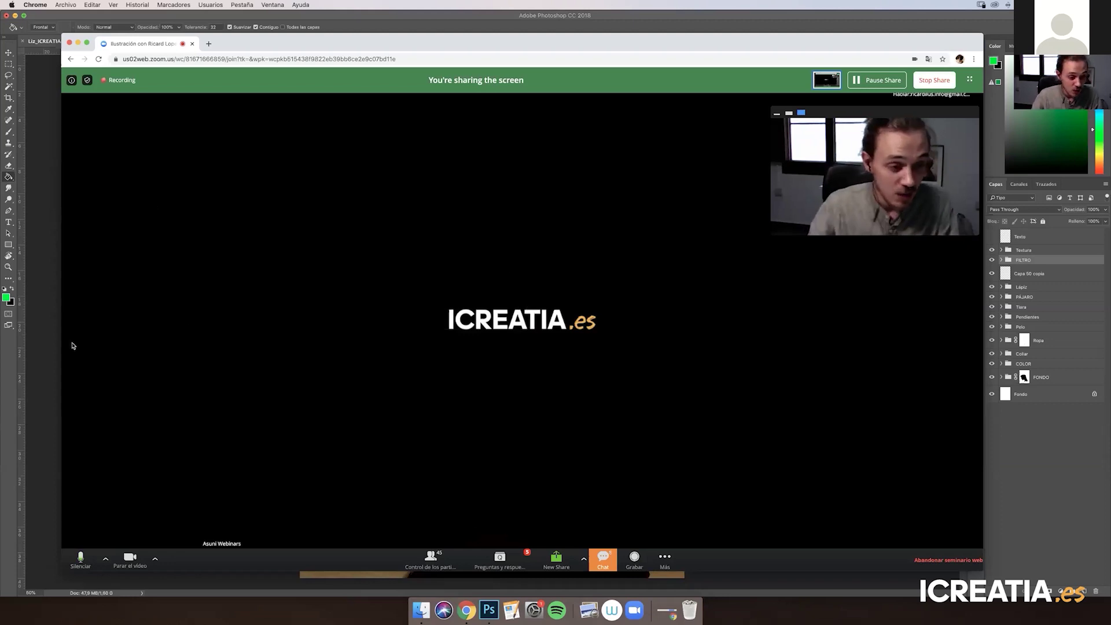
{"action": "left_click", "coordinate": [430, 612]}
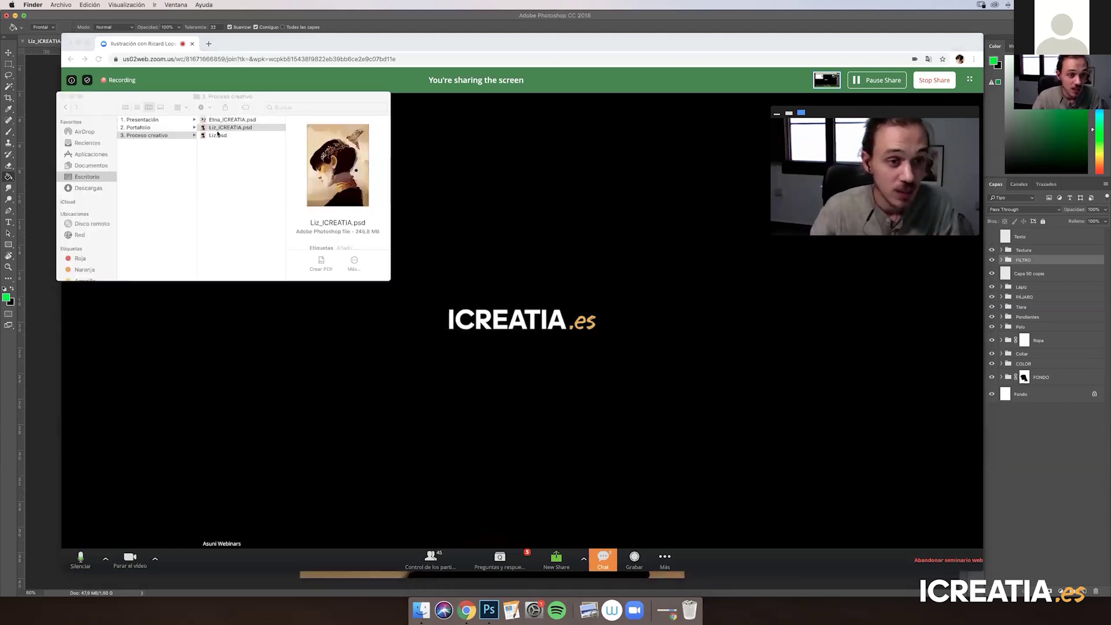
{"action": "left_click", "coordinate": [220, 120]}
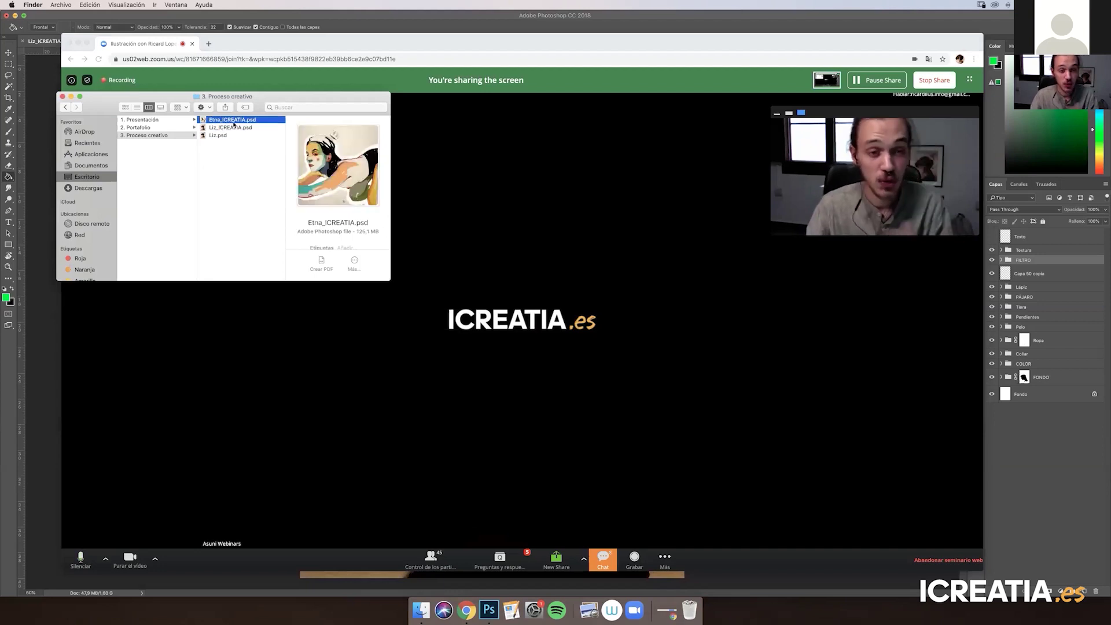
{"action": "double_click", "coordinate": [231, 120]}
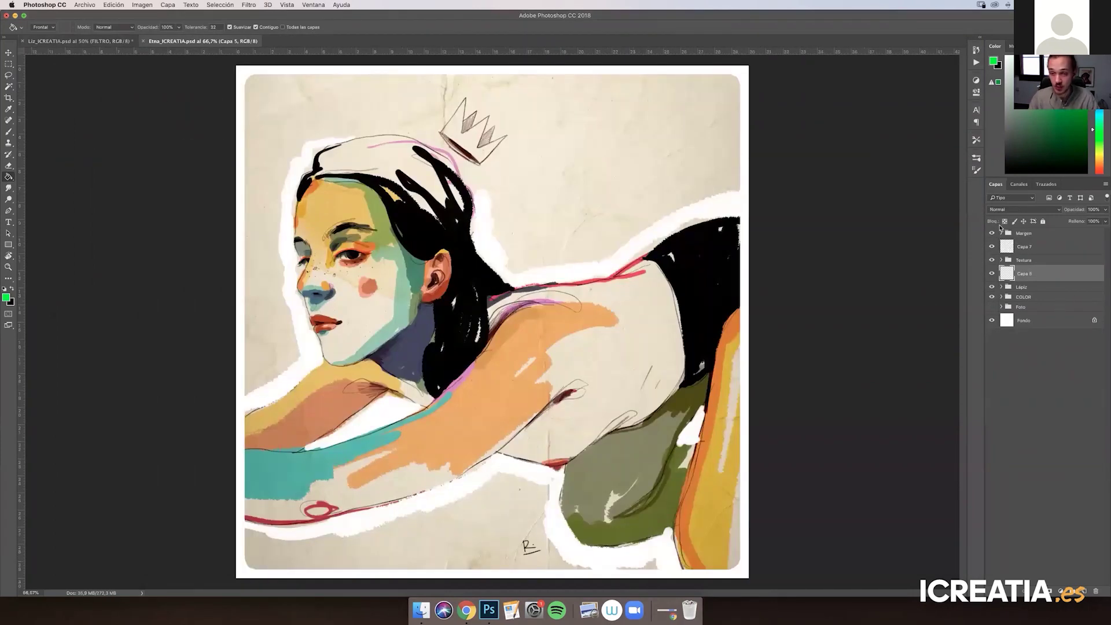
Hide all layers and groups from Margen down to COLOR and show the Foto group with the reference photograph
{"action": "left_click_drag", "start_coordinate": [992, 233], "coordinate": [994, 308]}
{"action": "left_click", "coordinate": [992, 307]}
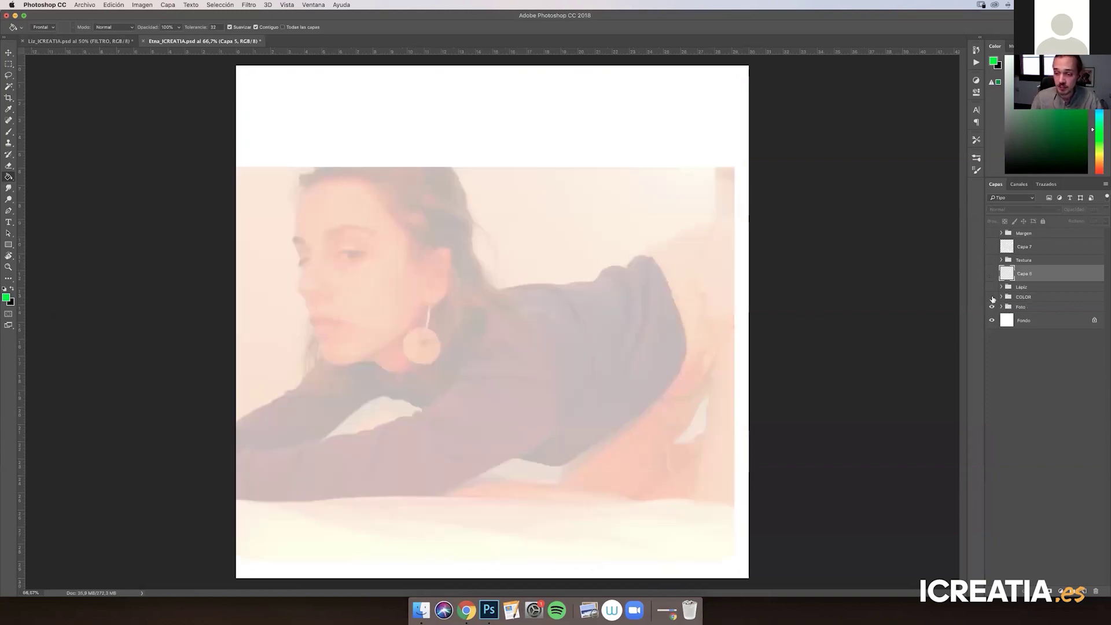
Show the Lapiz and COLOR groups over the reference photograph and hide the Foto group to isolate the drawing
{"action": "left_click", "coordinate": [992, 287]}
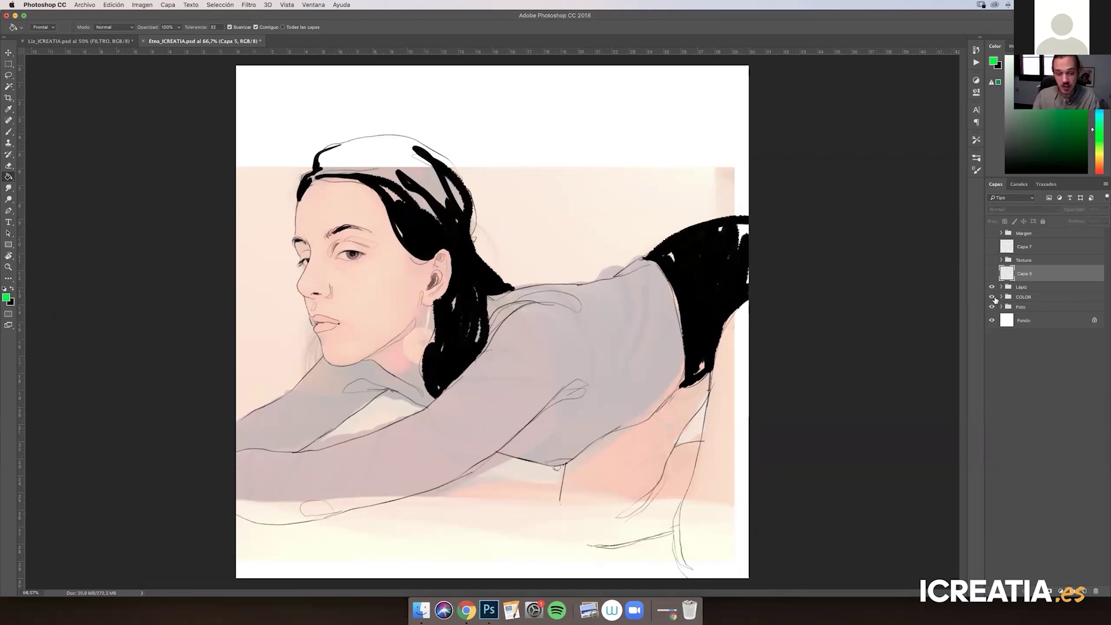
{"action": "left_click", "coordinate": [992, 297]}
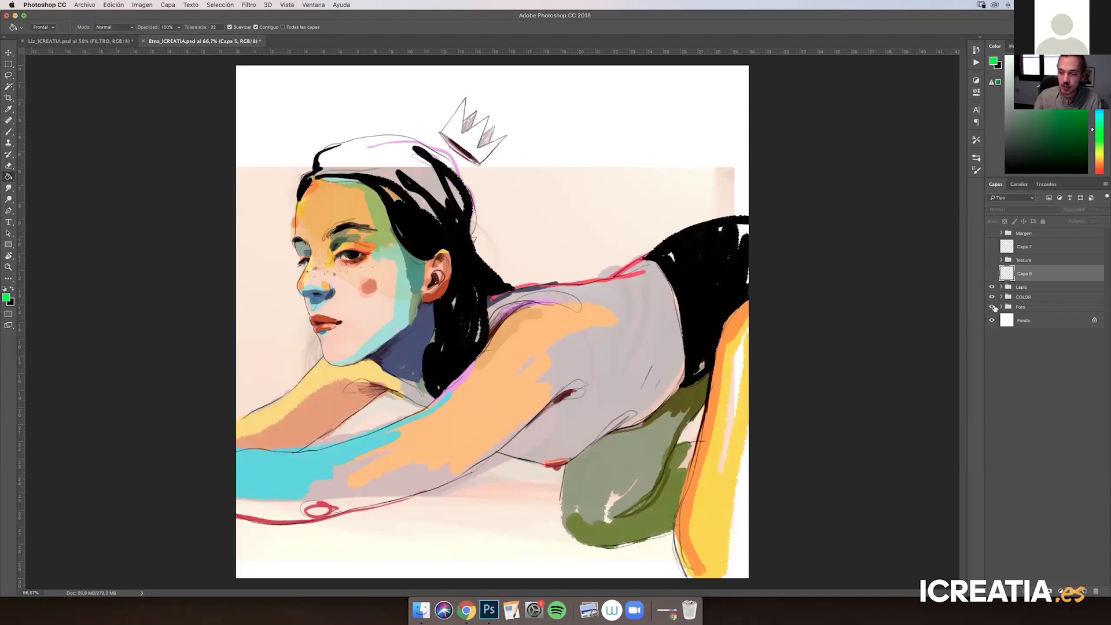
{"action": "left_click", "coordinate": [992, 306]}
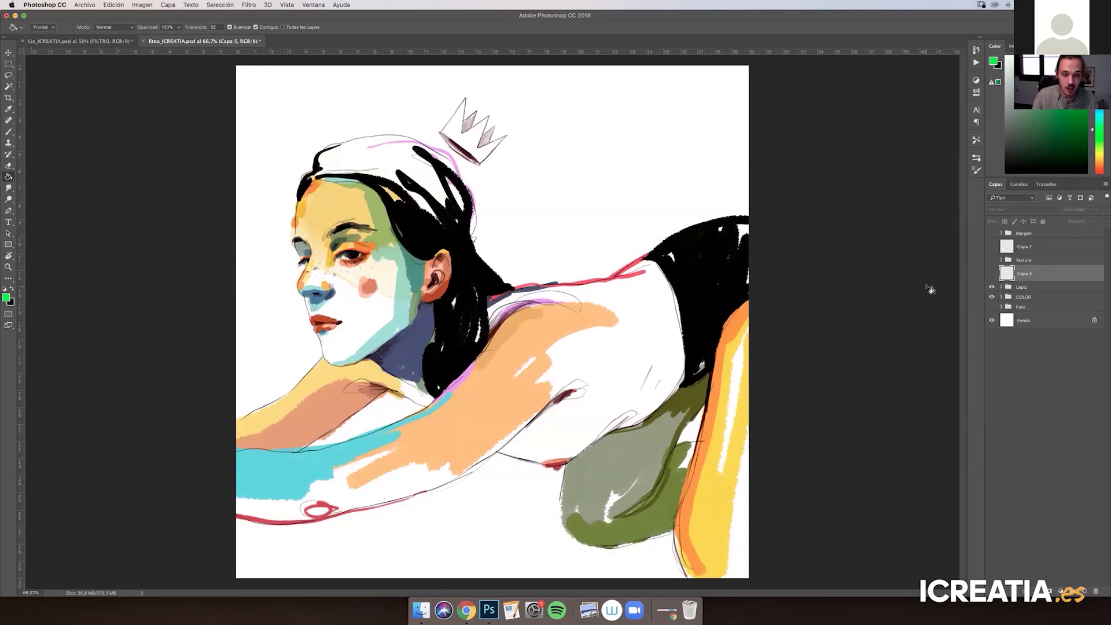
Toggle the Capa 5 signature layer on and off, and show the Textura group, Capa 7 and the Margen group
{"action": "left_click", "coordinate": [990, 273]}
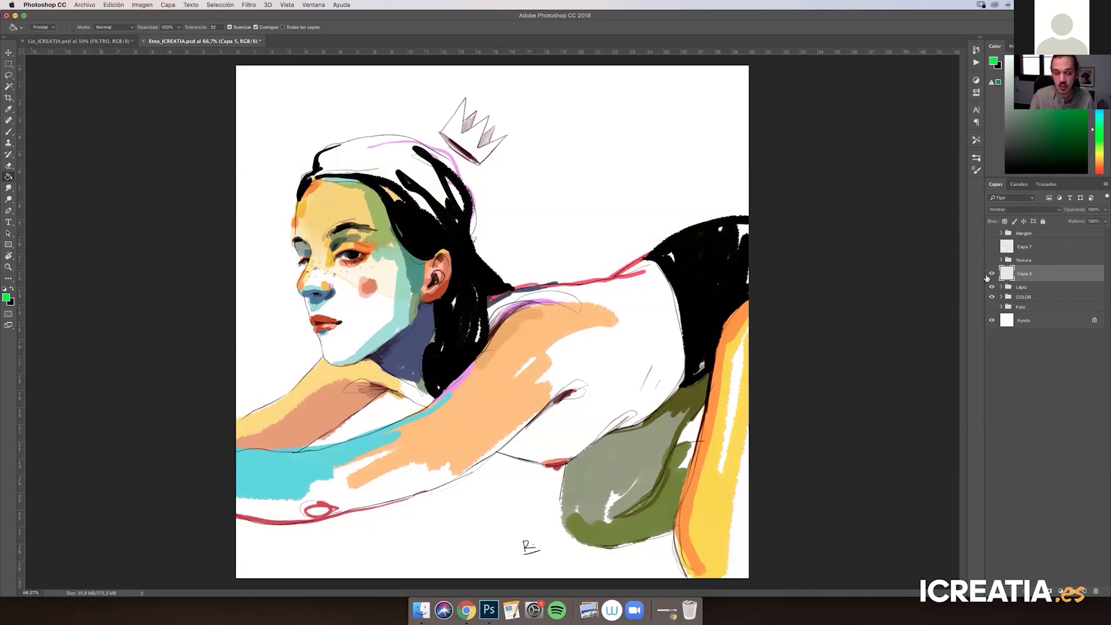
{"action": "left_click", "coordinate": [992, 274]}
{"action": "left_click", "coordinate": [992, 260]}
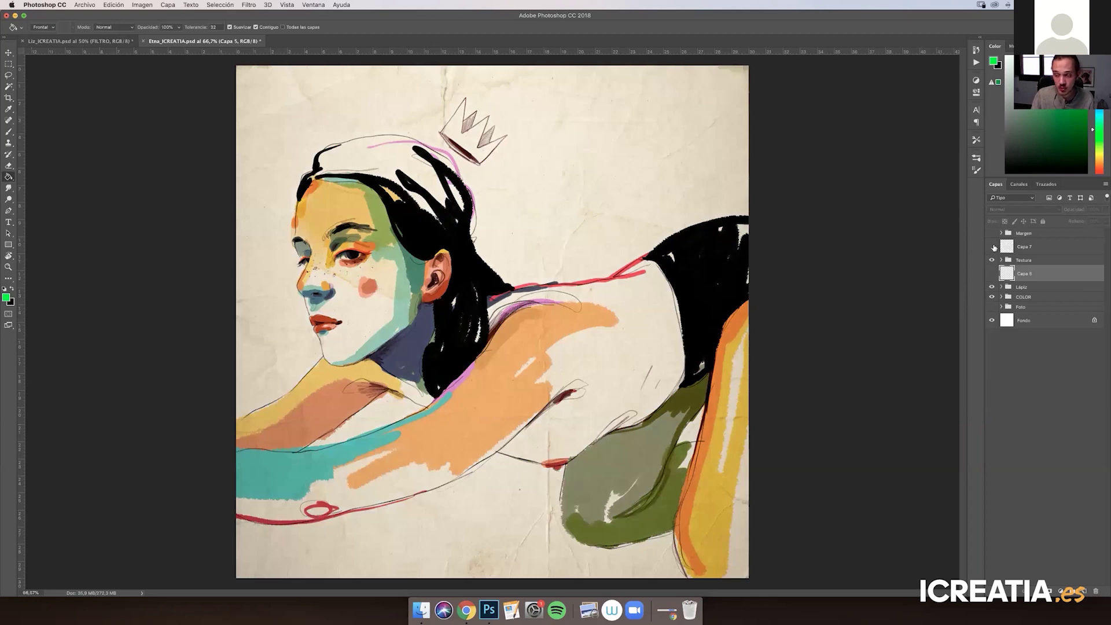
{"action": "left_click", "coordinate": [992, 247]}
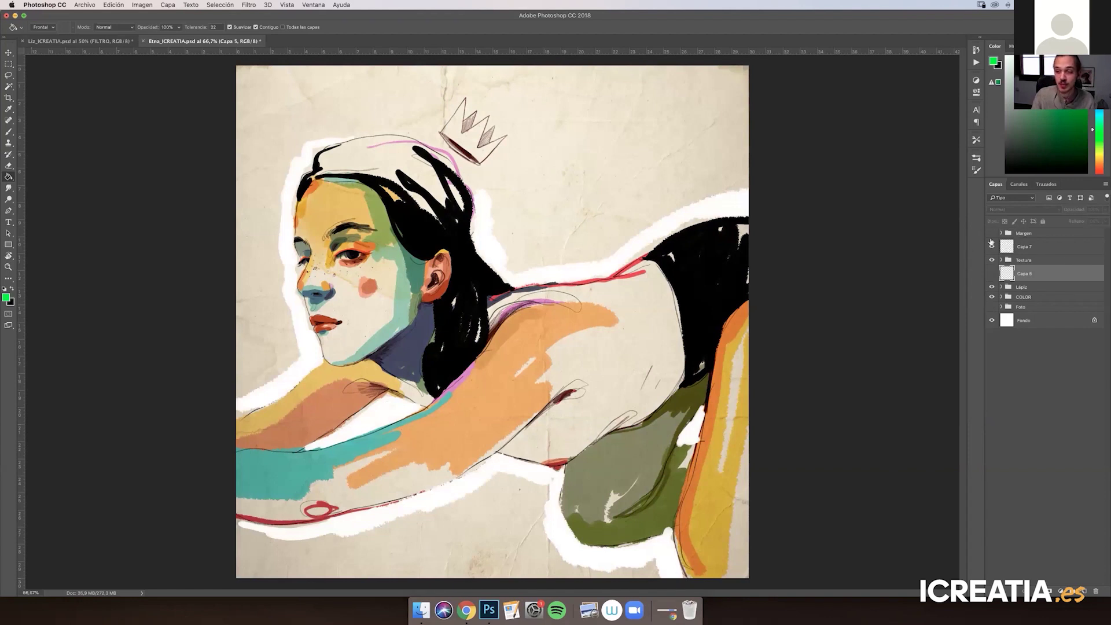
{"action": "left_click", "coordinate": [992, 233]}
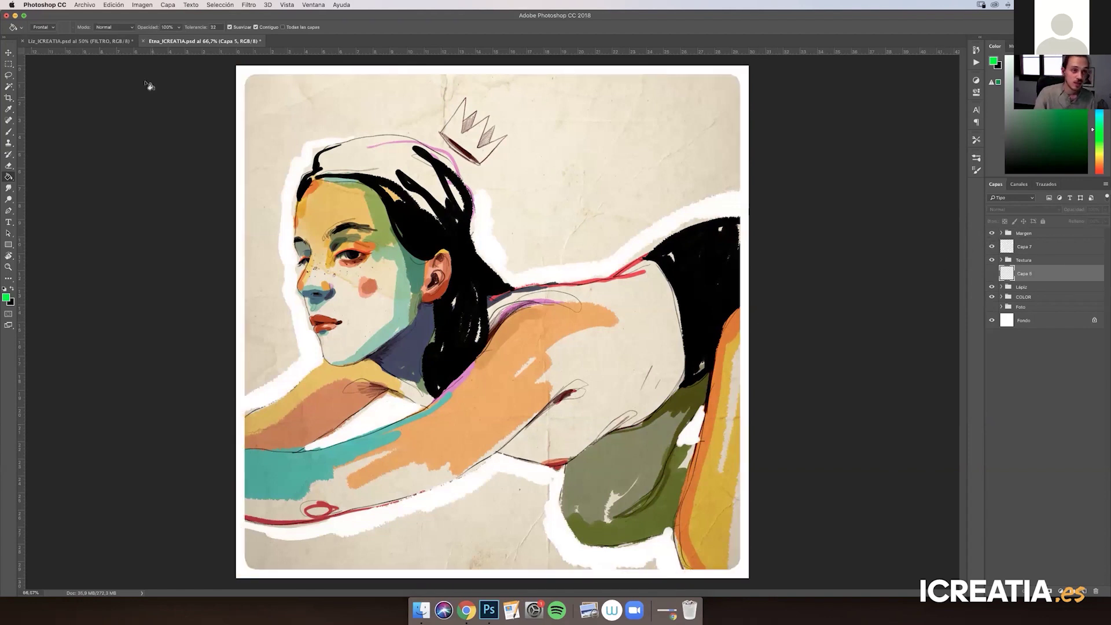
Close Etna_ICREATIA.psd and Liz_ICREATIA.psd without saving their changes
{"action": "left_click", "coordinate": [143, 41]}
{"action": "left_click", "coordinate": [517, 195]}
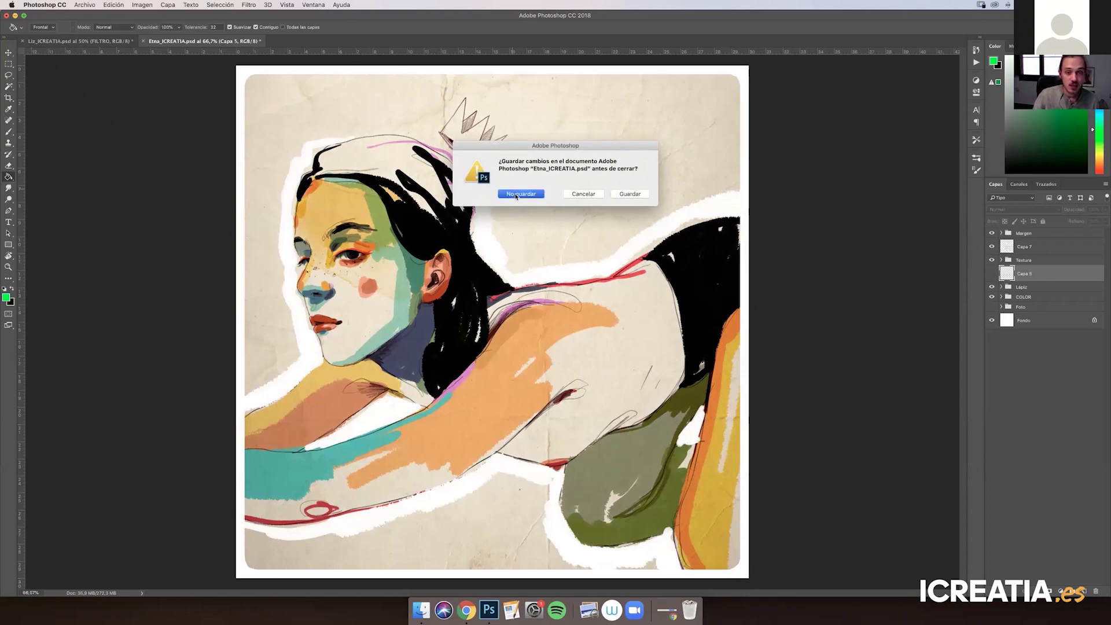
{"action": "left_click", "coordinate": [23, 41]}
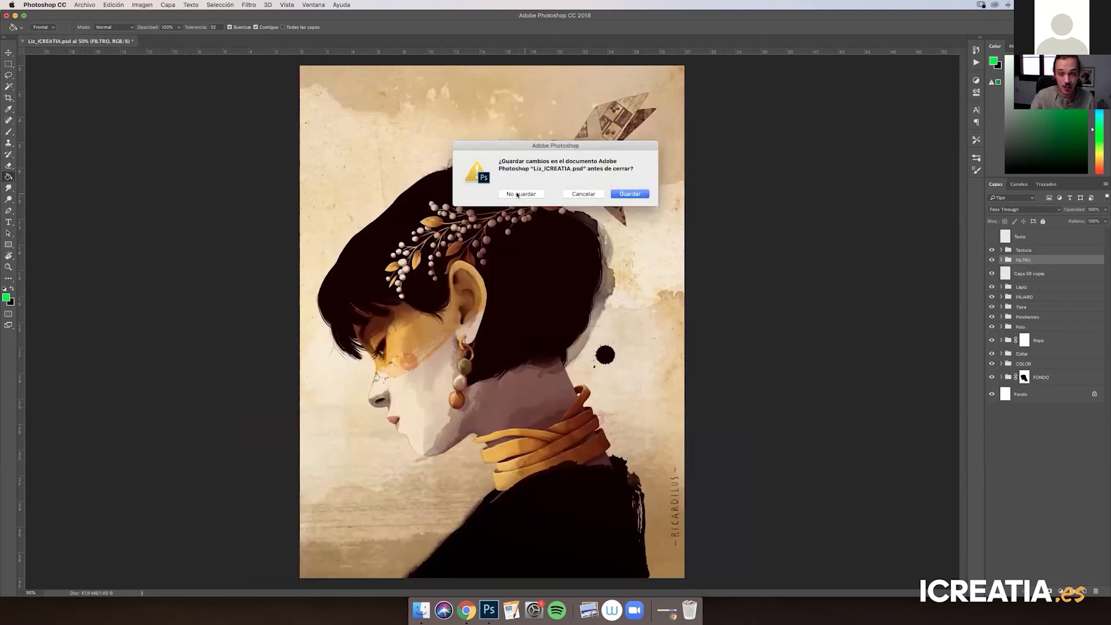
{"action": "left_click", "coordinate": [515, 193]}
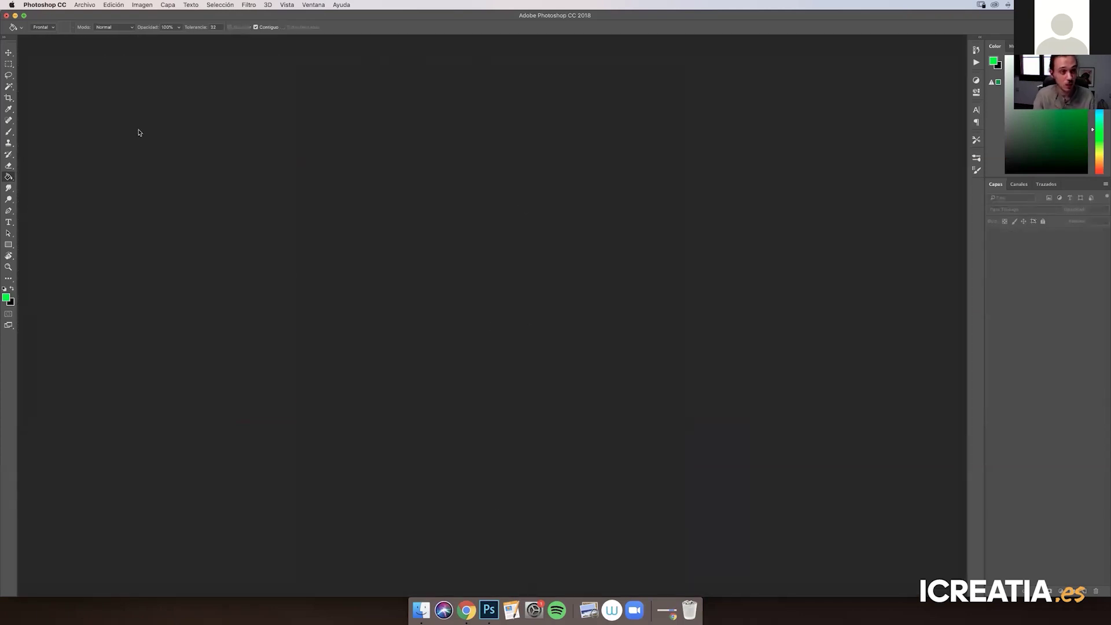
Hide Photoshop and switch to the Chrome window with the Zoom webinar that is sharing the screen
{"action": "left_click", "coordinate": [29, 7]}
{"action": "left_click", "coordinate": [53, 89]}
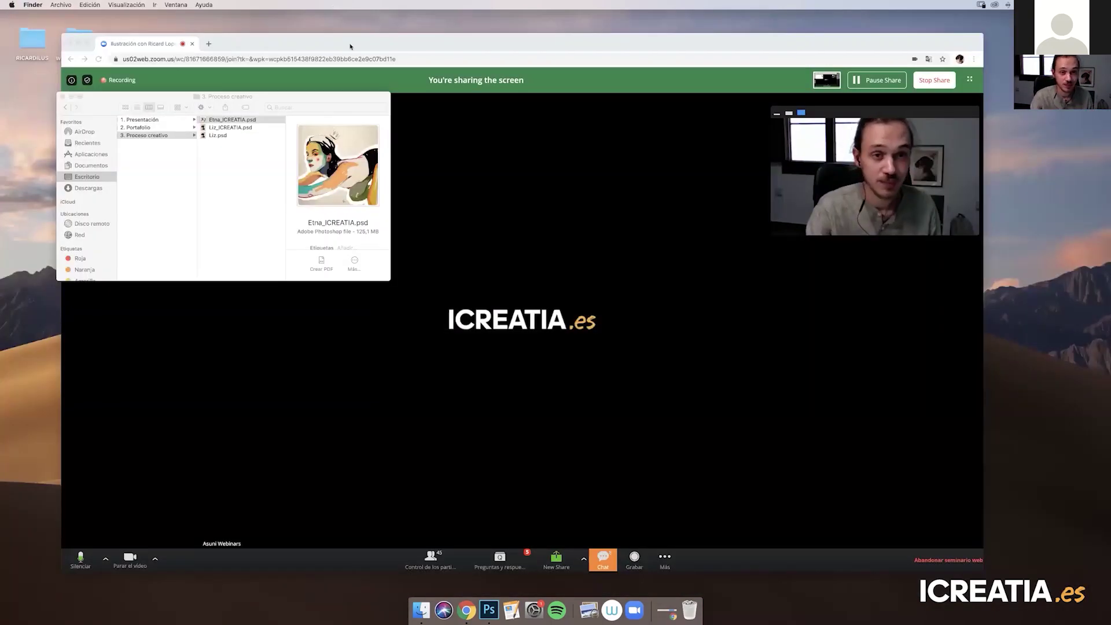
{"action": "left_click", "coordinate": [350, 45]}
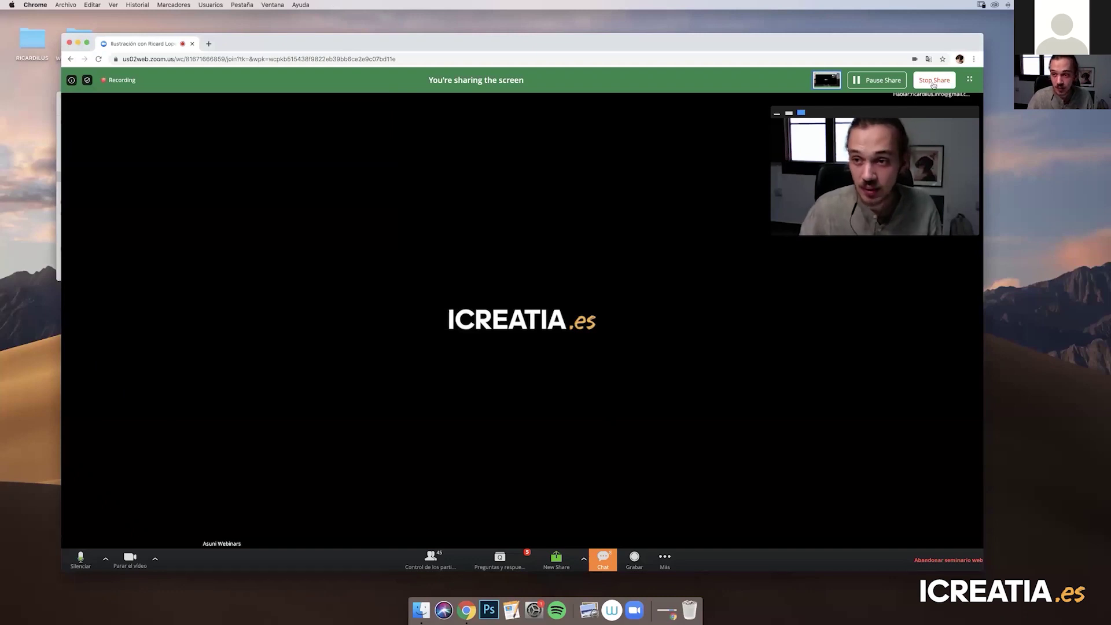